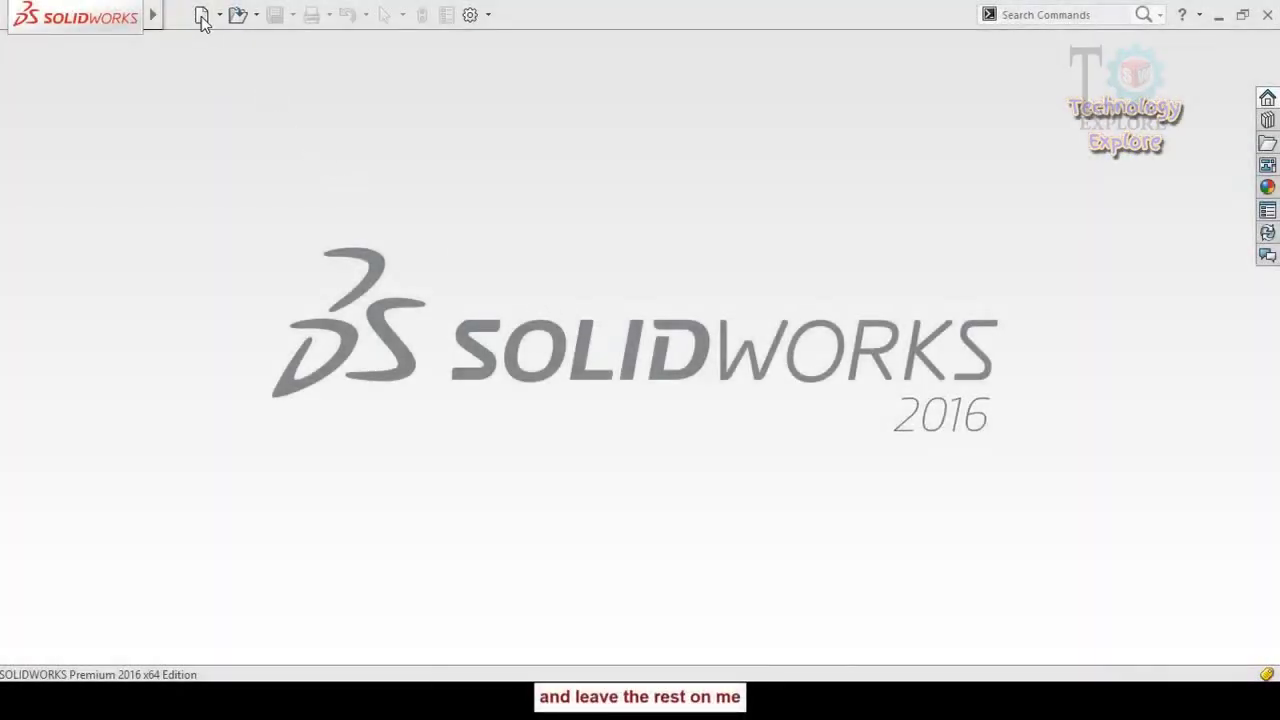
- Create a new assembly document and dismiss the Begin Assembly prompt without inserting a component
click(201, 16)
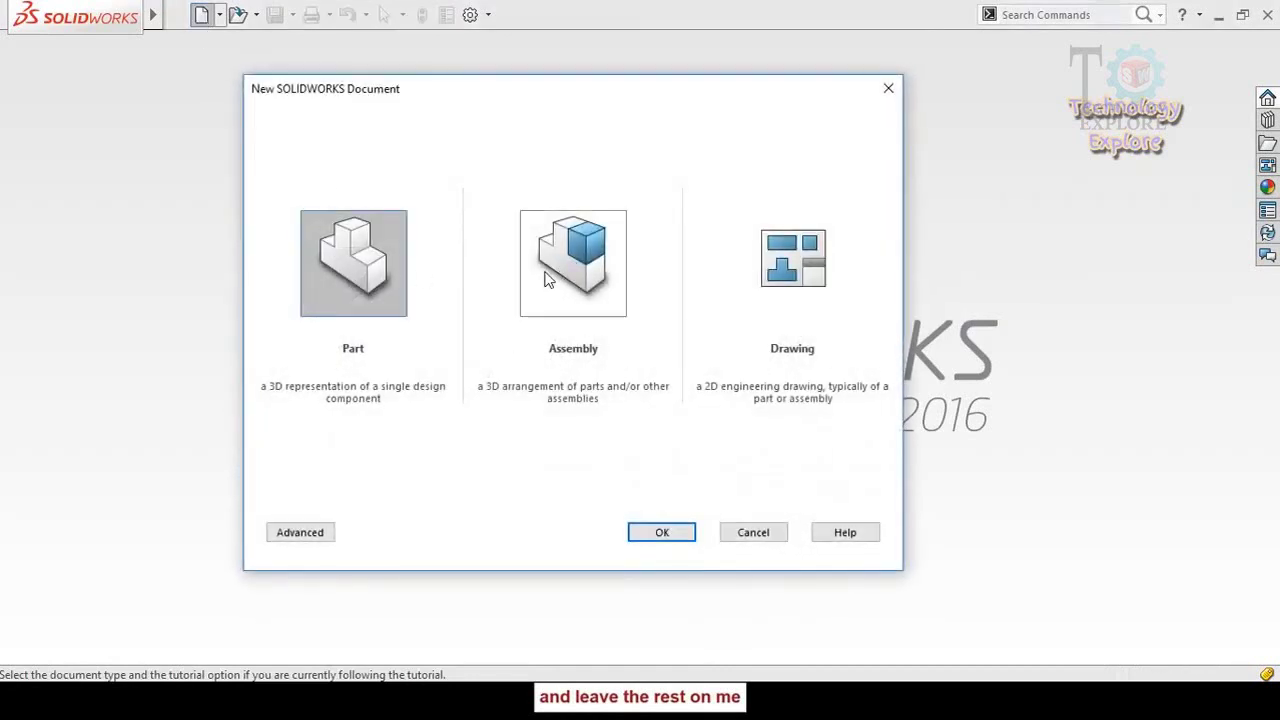
click(545, 272)
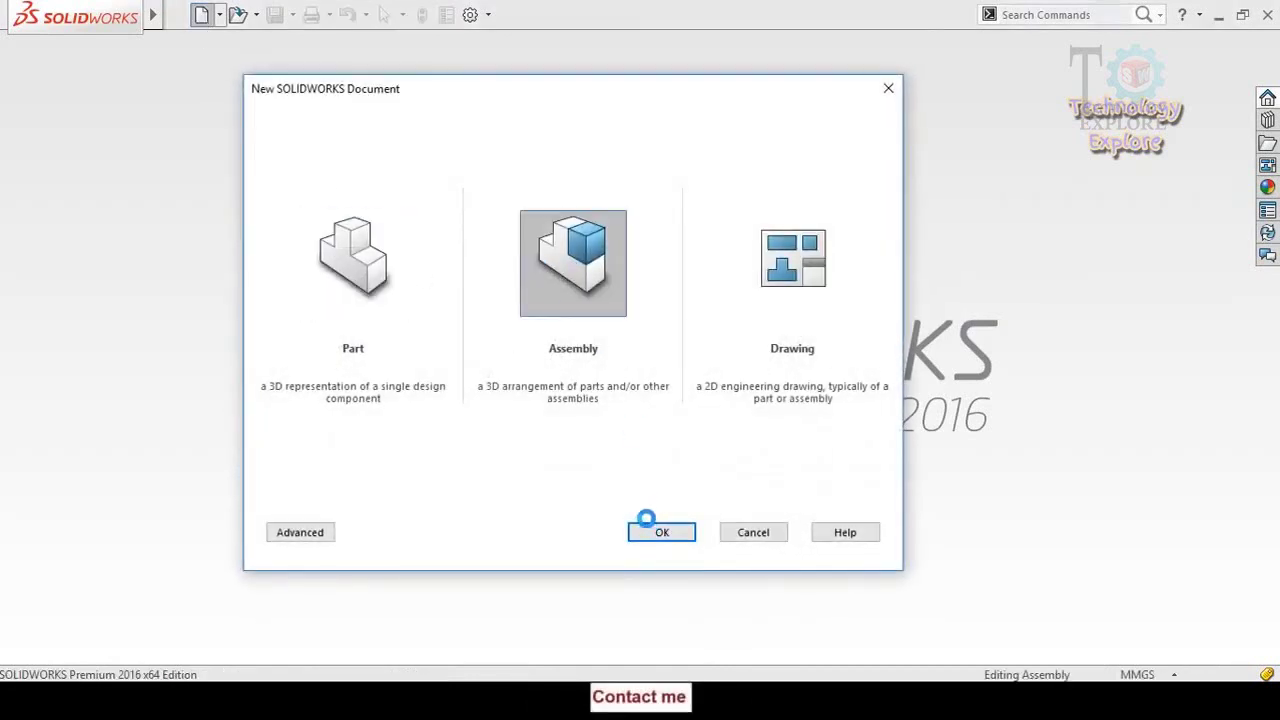
click(646, 519)
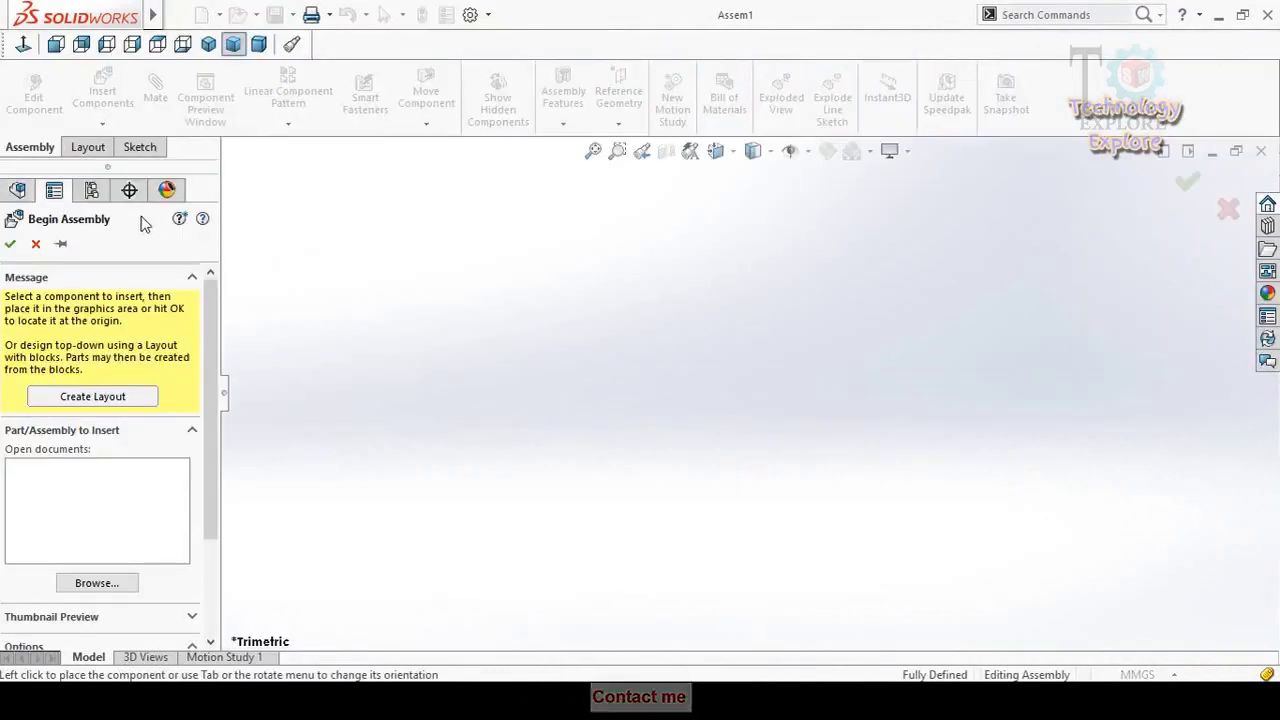
click(36, 244)
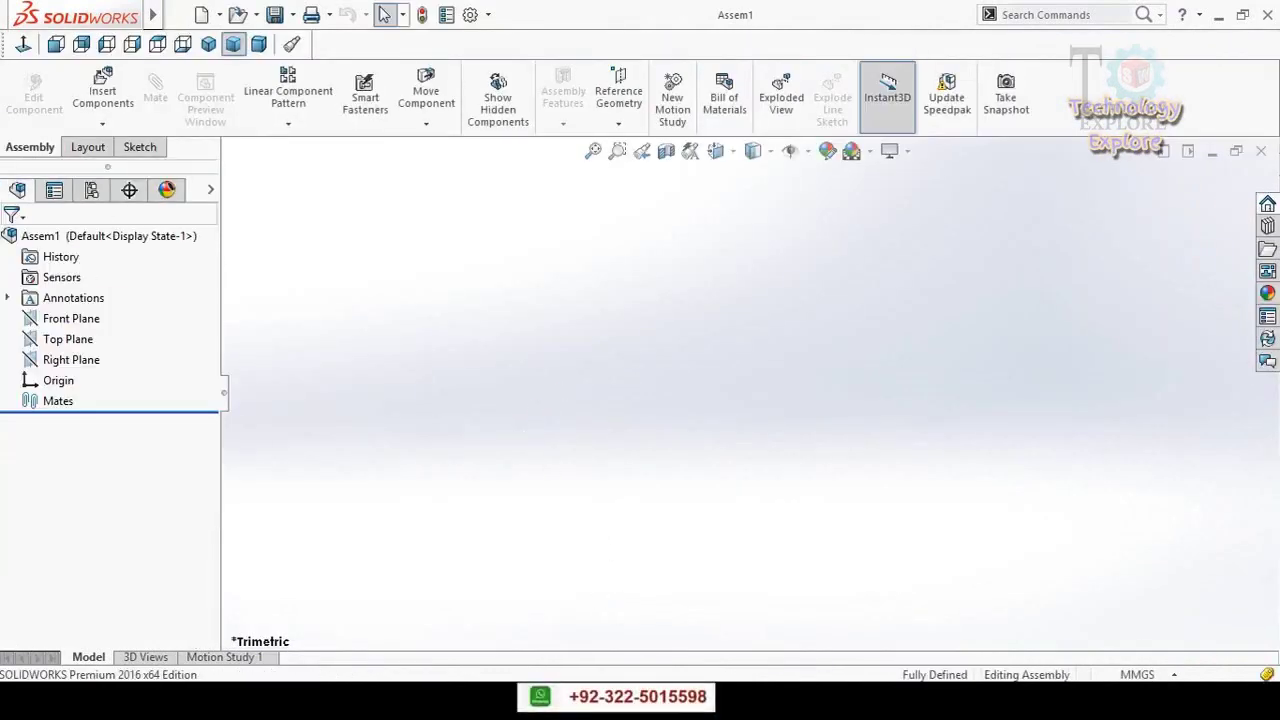
- Insert the Big Gear, Plate and Roller parts from the Jerry folder into the assembly together
key(alt+Tab)
drag(656, 94, 835, 190)
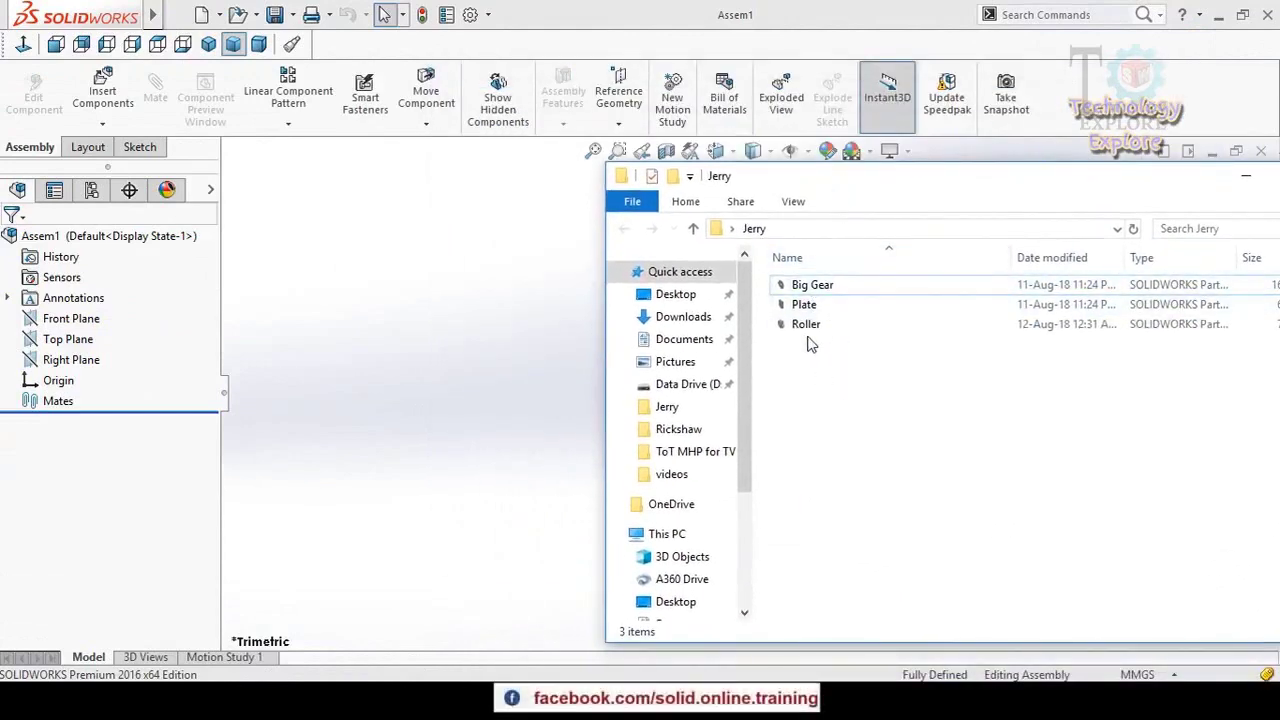
drag(897, 443, 752, 266)
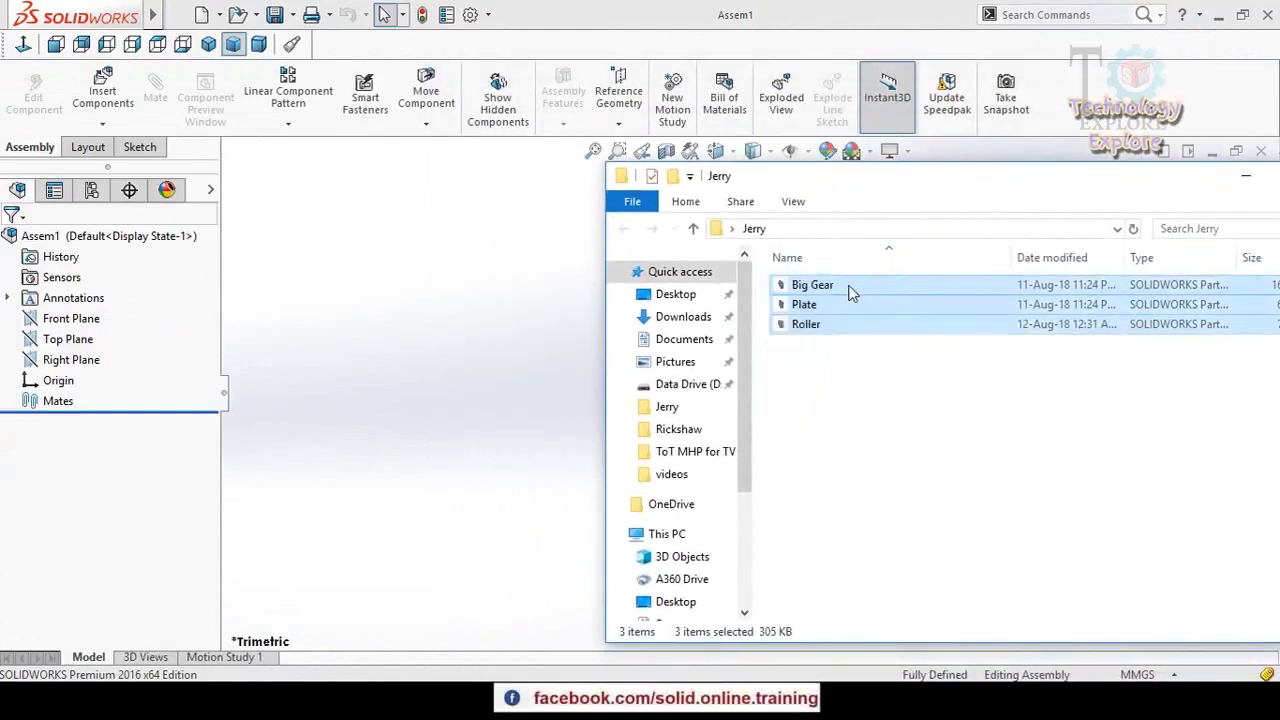
drag(476, 318, 535, 421)
- Move the plate away from the big gear and roller so that all three parts are separated
middle_drag(489, 409, 443, 474)
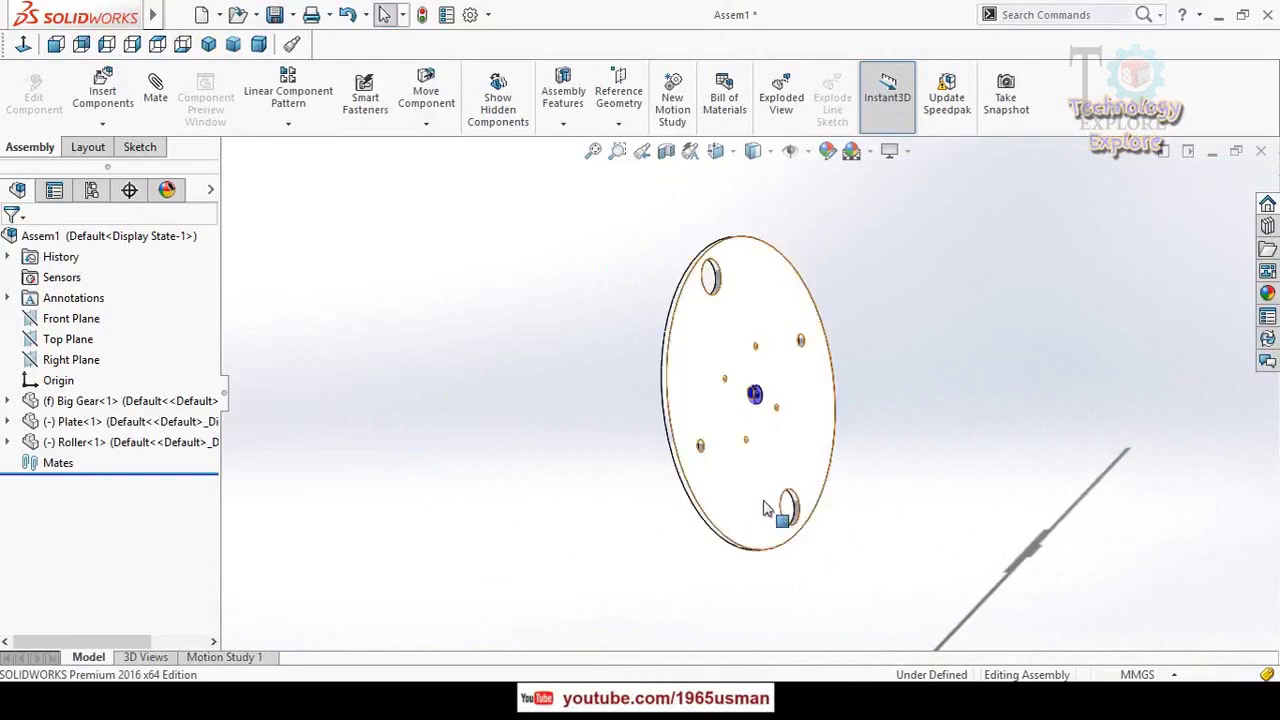
middle_drag(771, 509, 634, 557)
drag(634, 557, 524, 451)
scroll(774, 406, down, 2)
scroll(774, 406, up, 5)
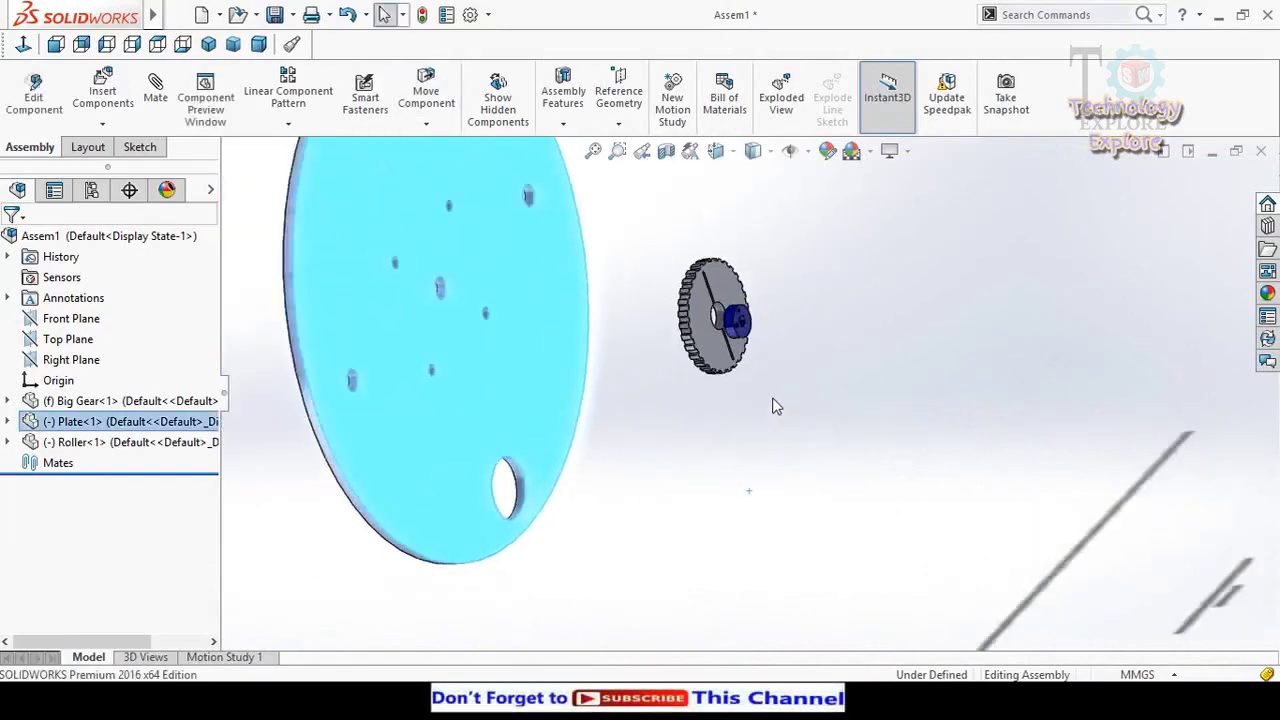
- Make three copies of the roller and place them in the empty space beside the big gear
scroll(700, 350, down, 3)
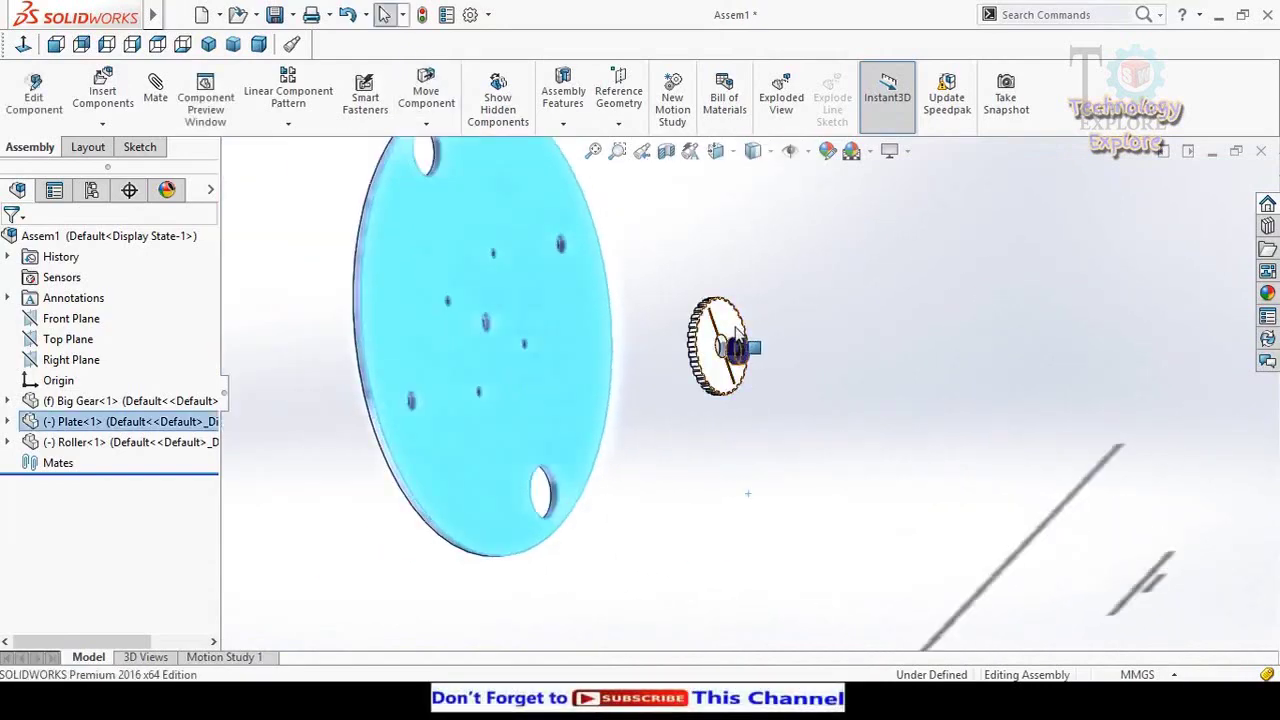
scroll(757, 366, down, 3)
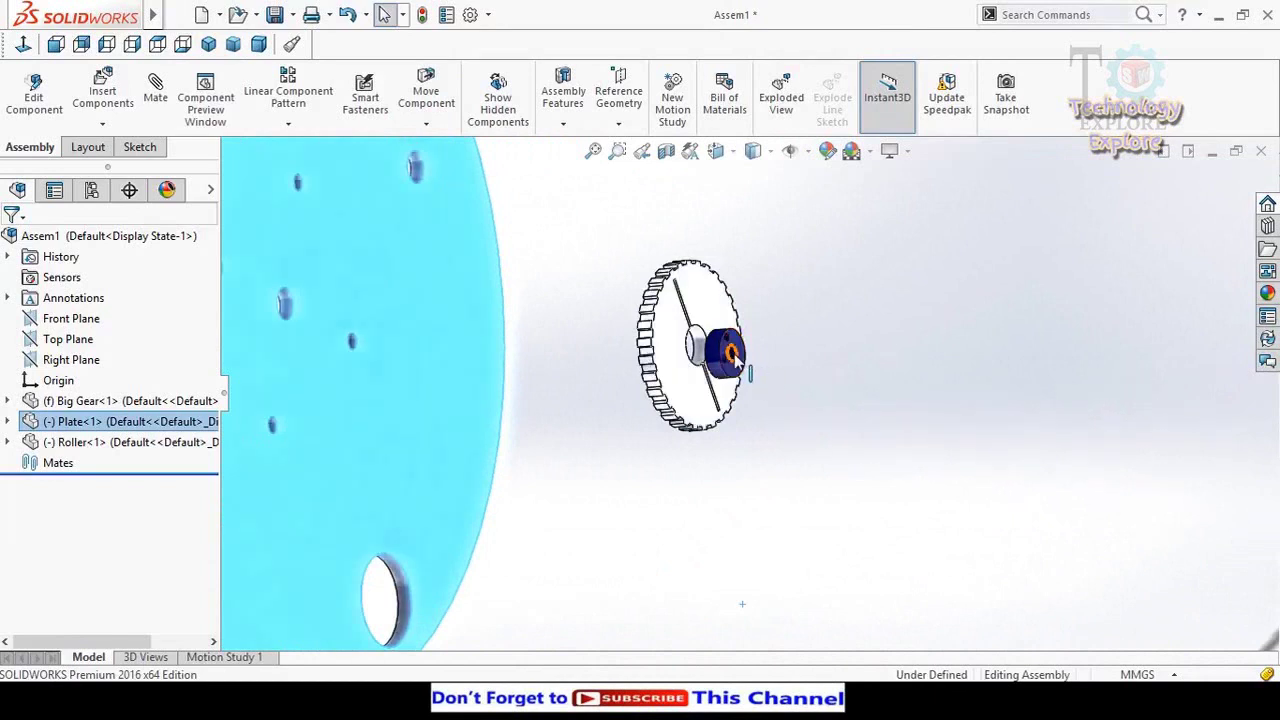
drag(742, 372, 884, 434)
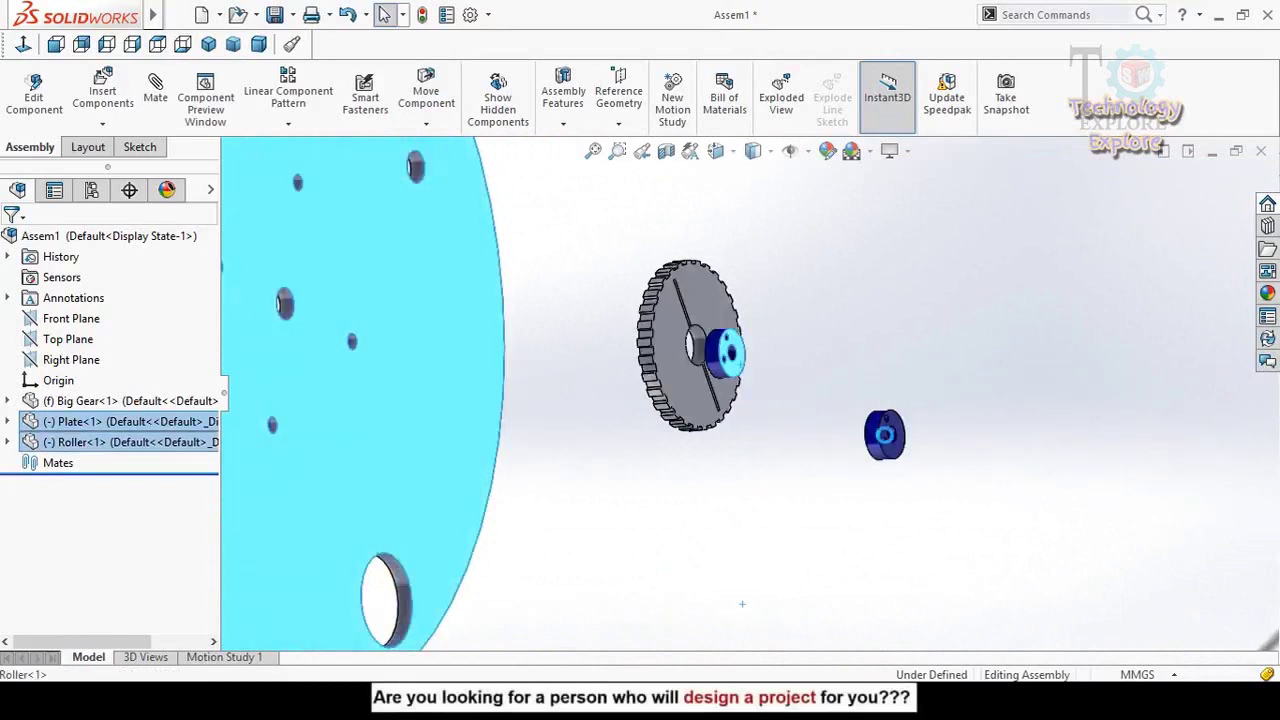
ctrl+drag(742, 374, 805, 478)
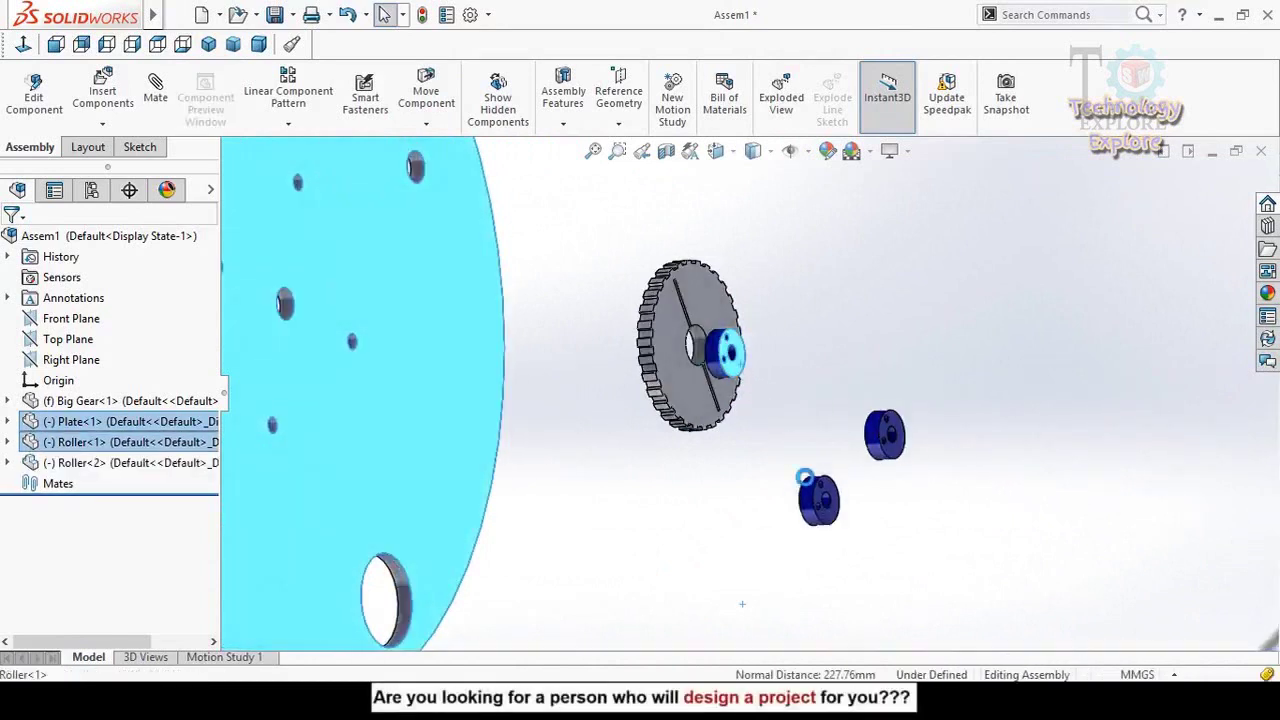
ctrl+drag(742, 372, 744, 545)
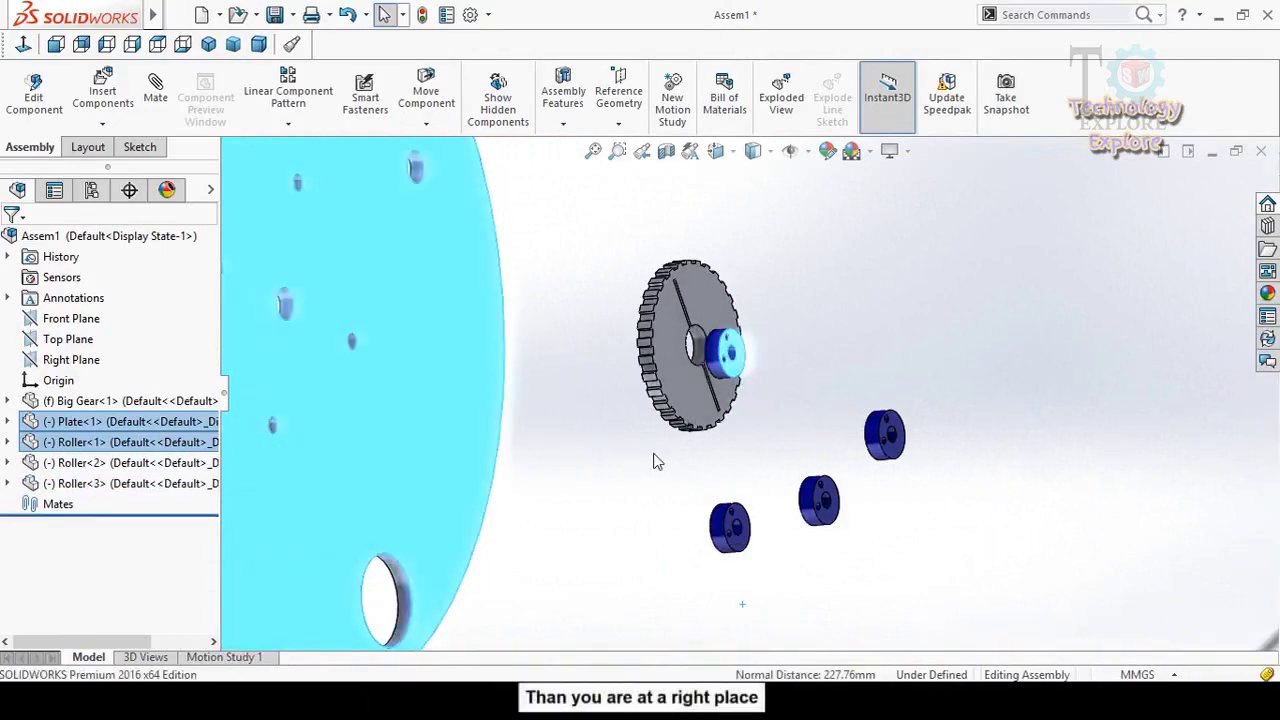
click(800, 273)
- Make two copies of the big gear and place them in the empty space away from the plate
ctrl+middle_drag(815, 416, 787, 432)
scroll(780, 434, up, 2)
scroll(623, 407, down, 2)
middle_drag(604, 412, 751, 280)
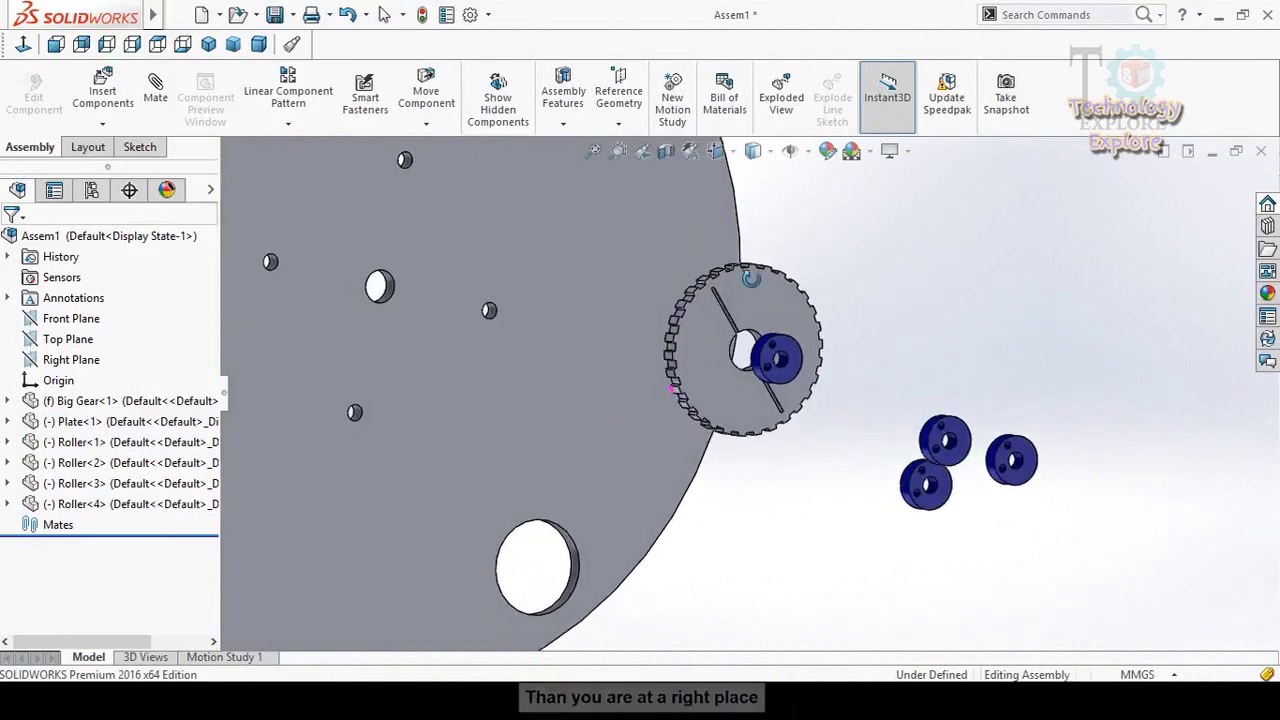
ctrl+drag(753, 304, 1007, 220)
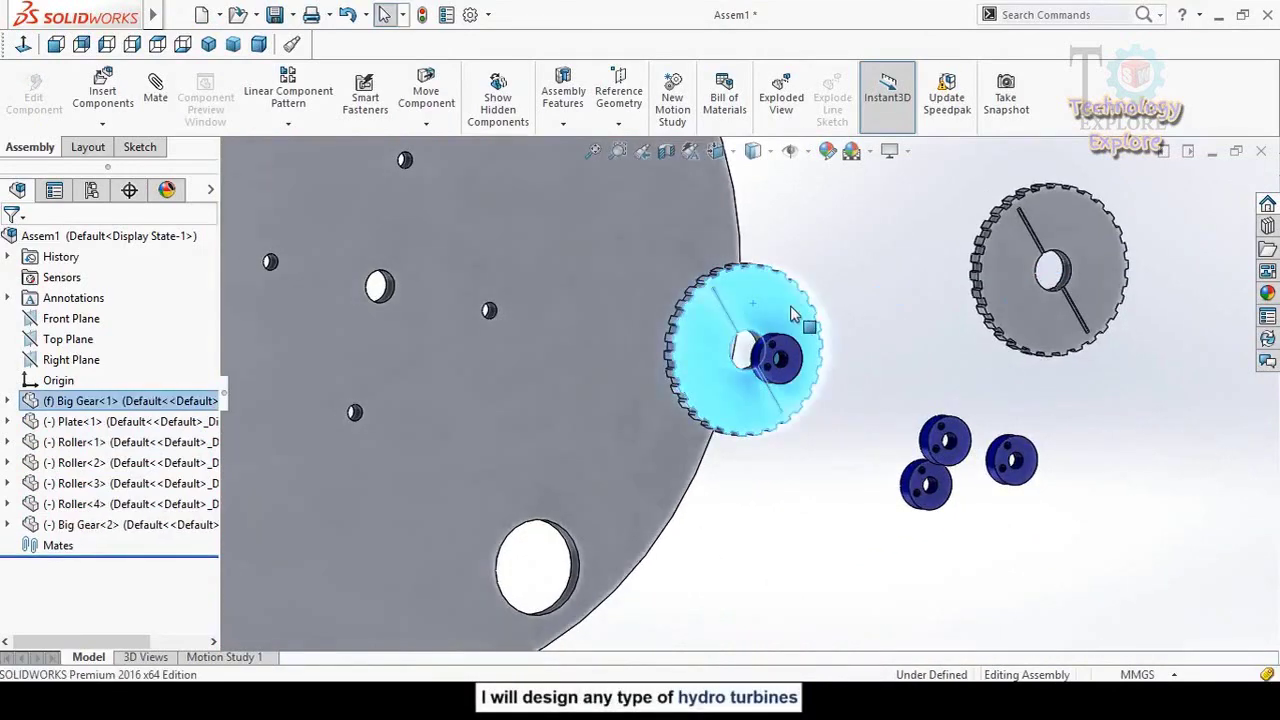
ctrl+drag(1042, 278, 898, 168)
scroll(720, 420, up, 5)
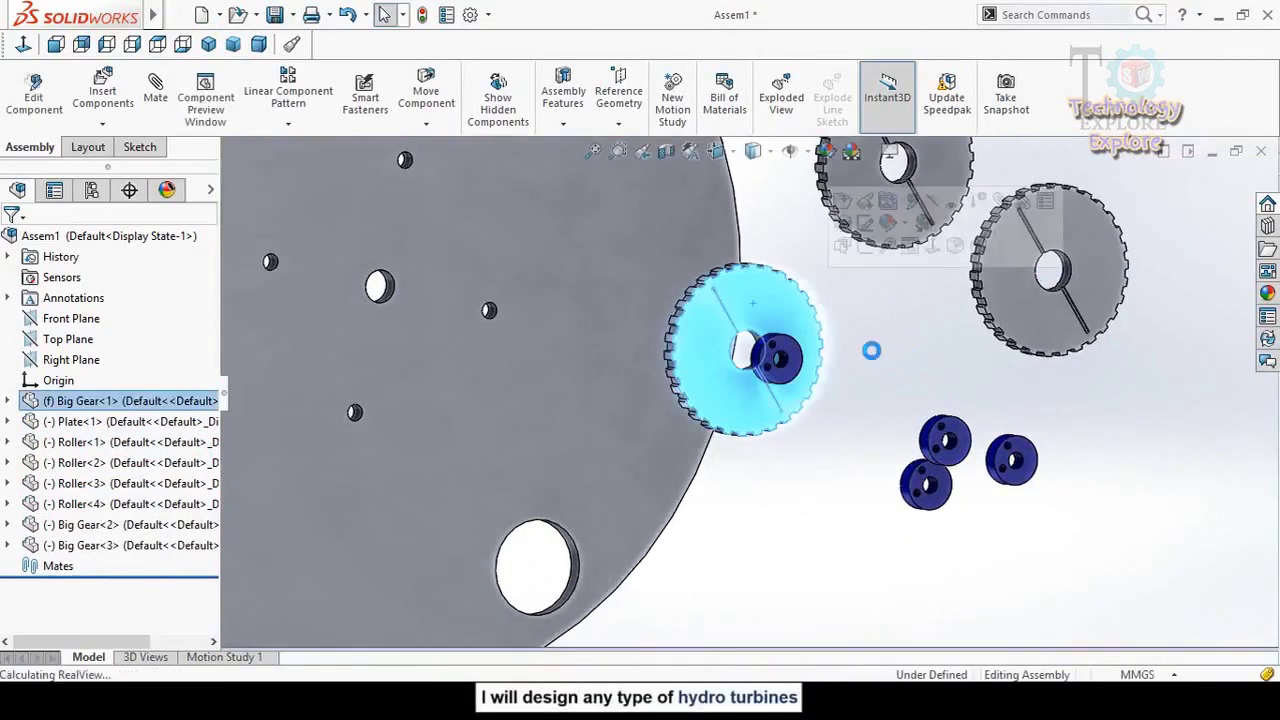
scroll(708, 465, up, 1)
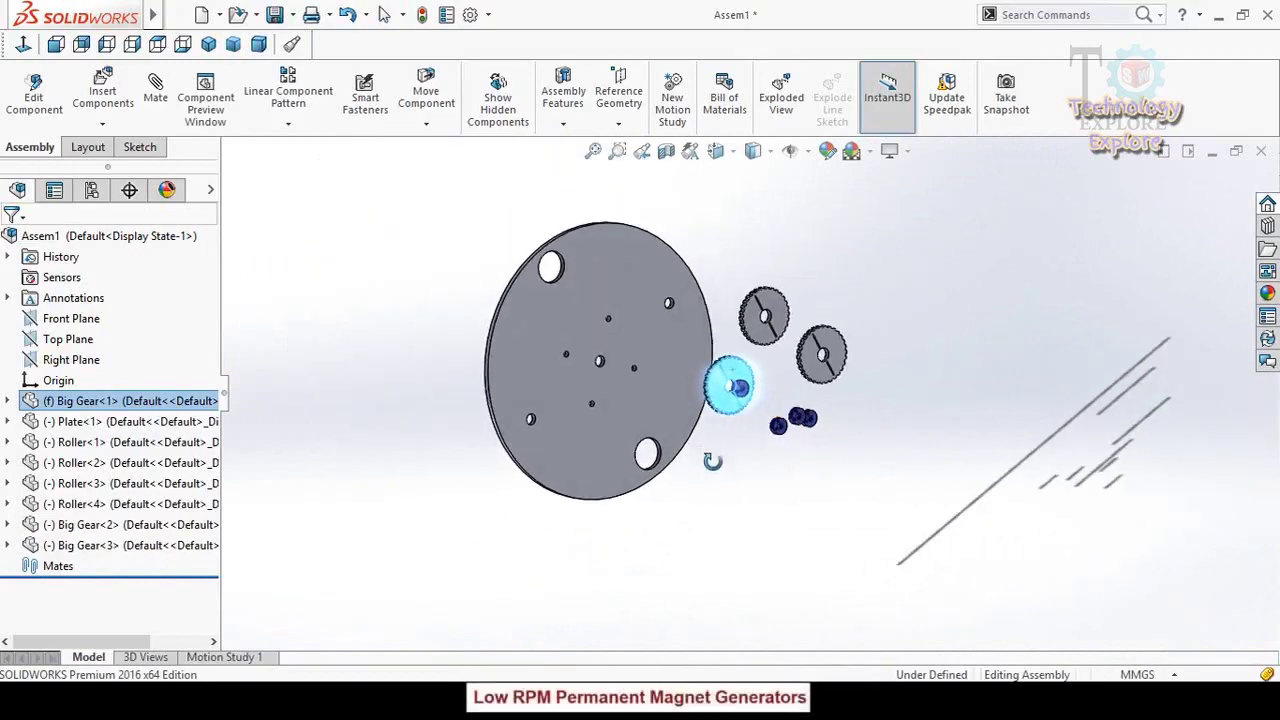
click(716, 482)
- Add a coincident mate between the flat face of the second big gear and the flat face of the third roller
scroll(752, 427, down, 3)
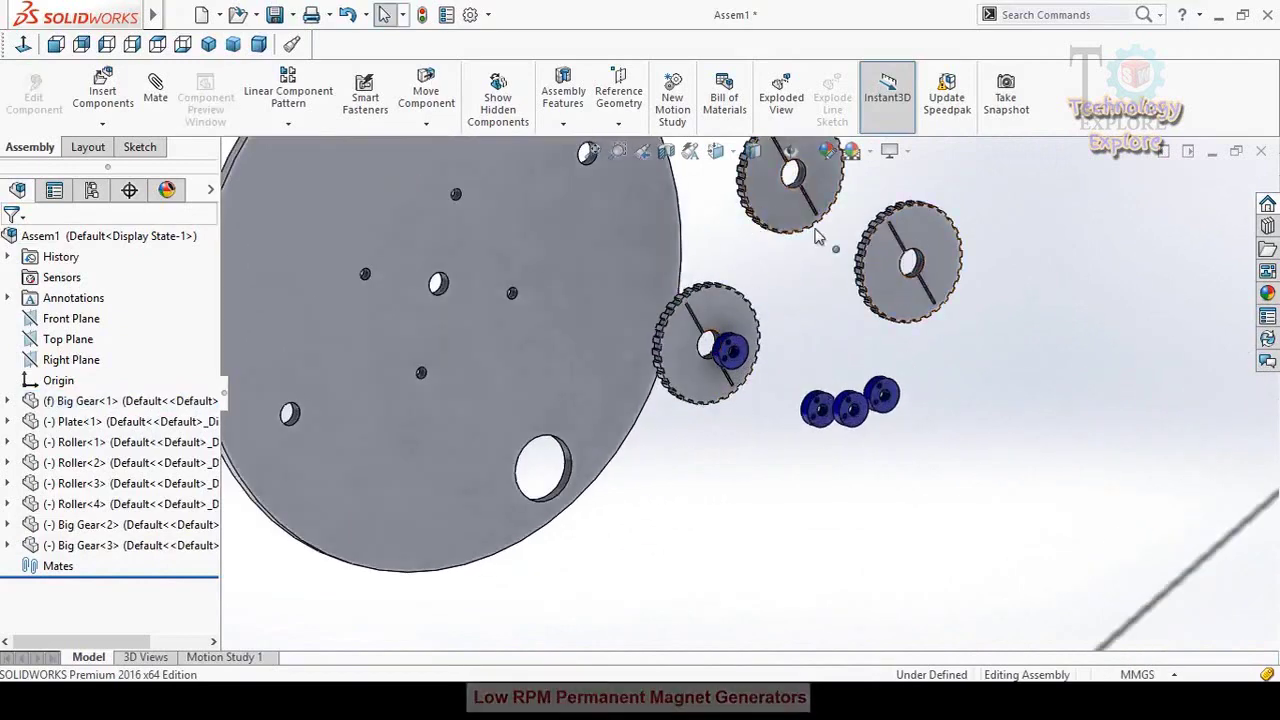
middle_drag(883, 400, 838, 300)
click(835, 290)
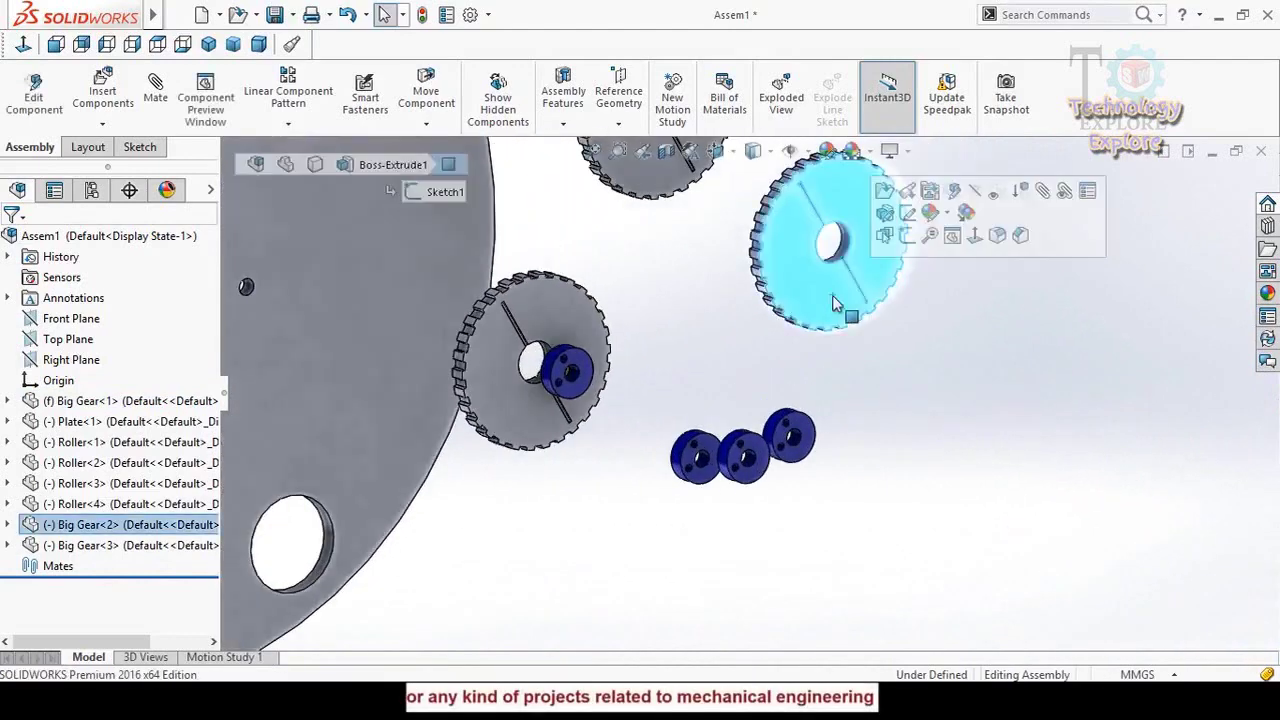
click(1041, 192)
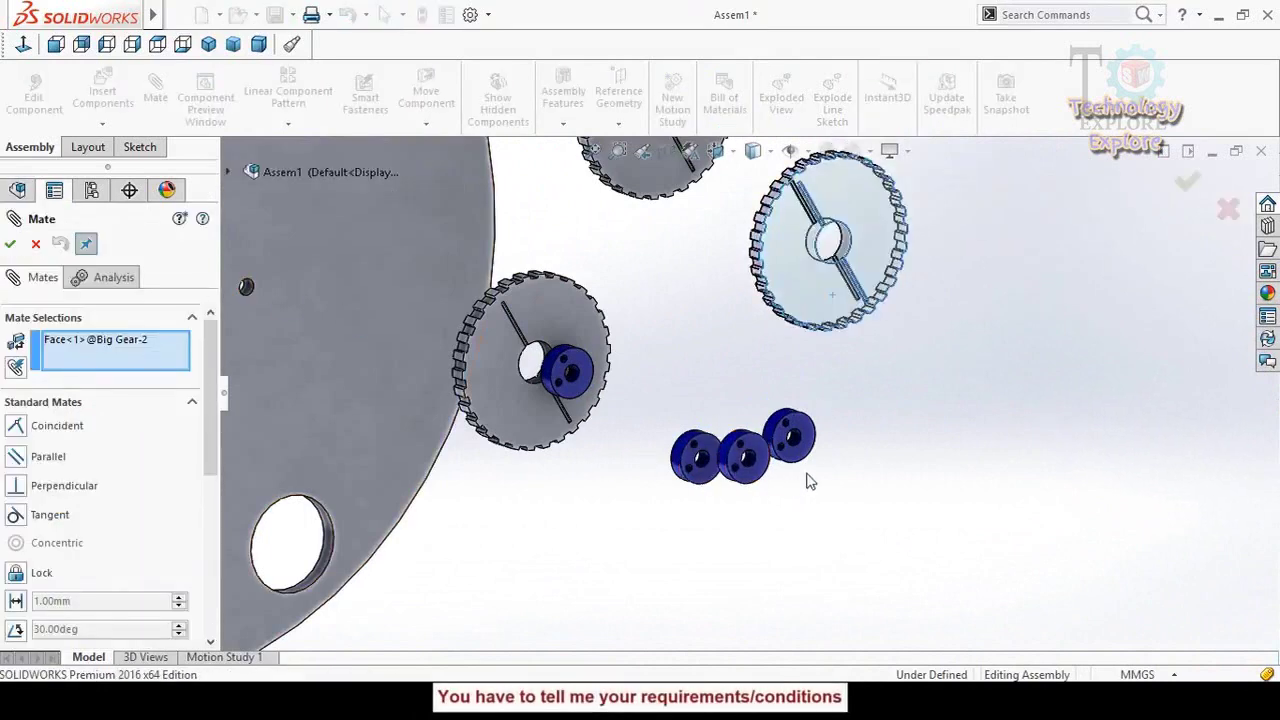
middle_drag(810, 482, 785, 440)
click(780, 432)
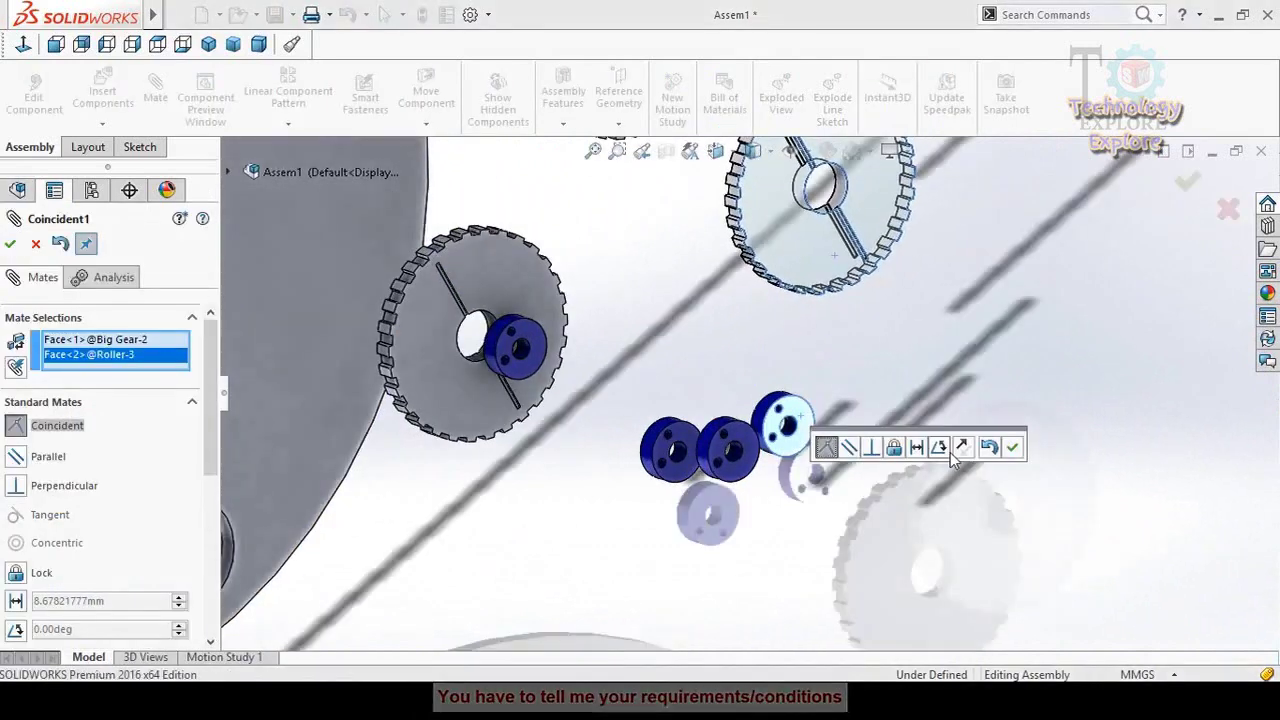
click(1012, 447)
- Add a coincident mate between the flat faces of the two copied big gears
scroll(755, 395, up, 3)
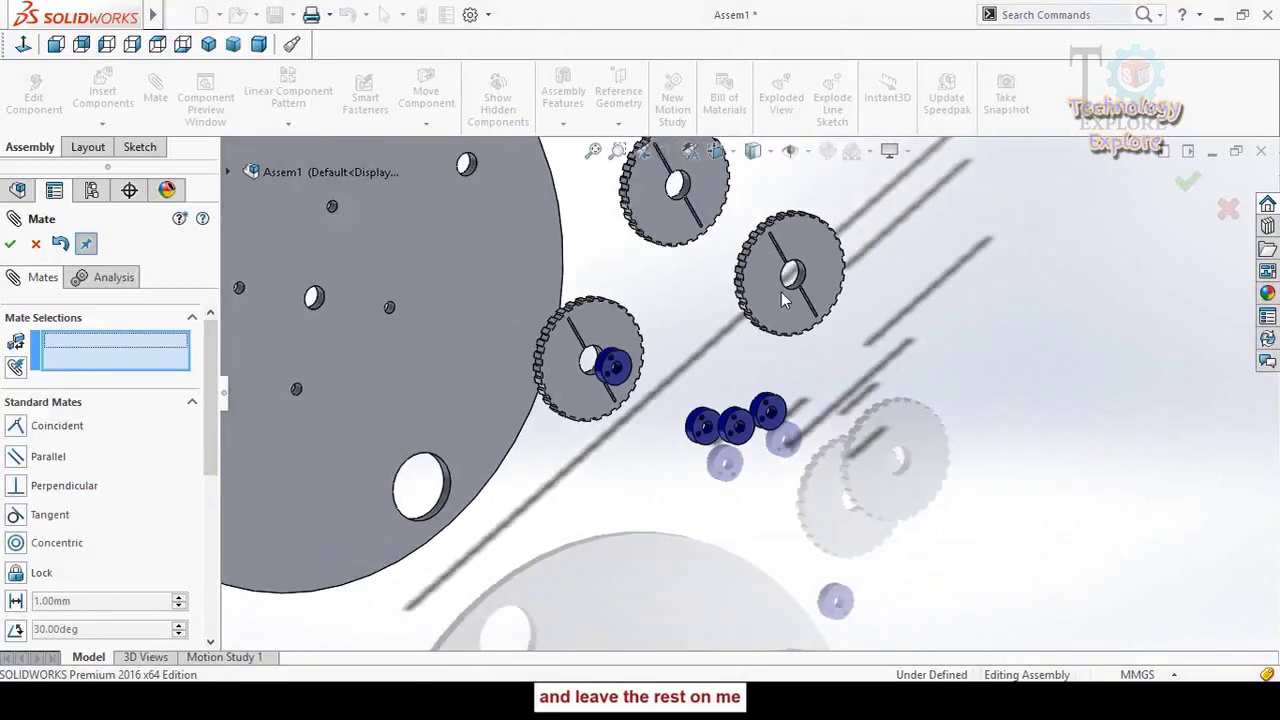
click(681, 213)
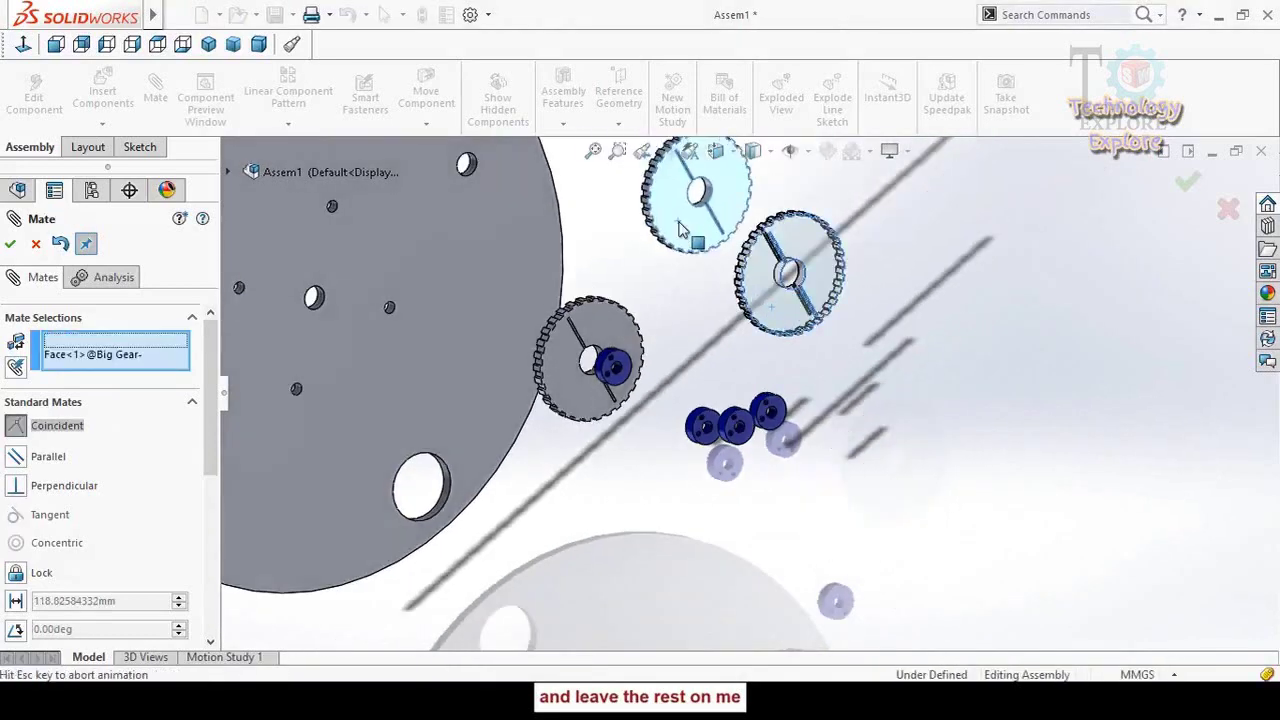
click(770, 245)
click(892, 226)
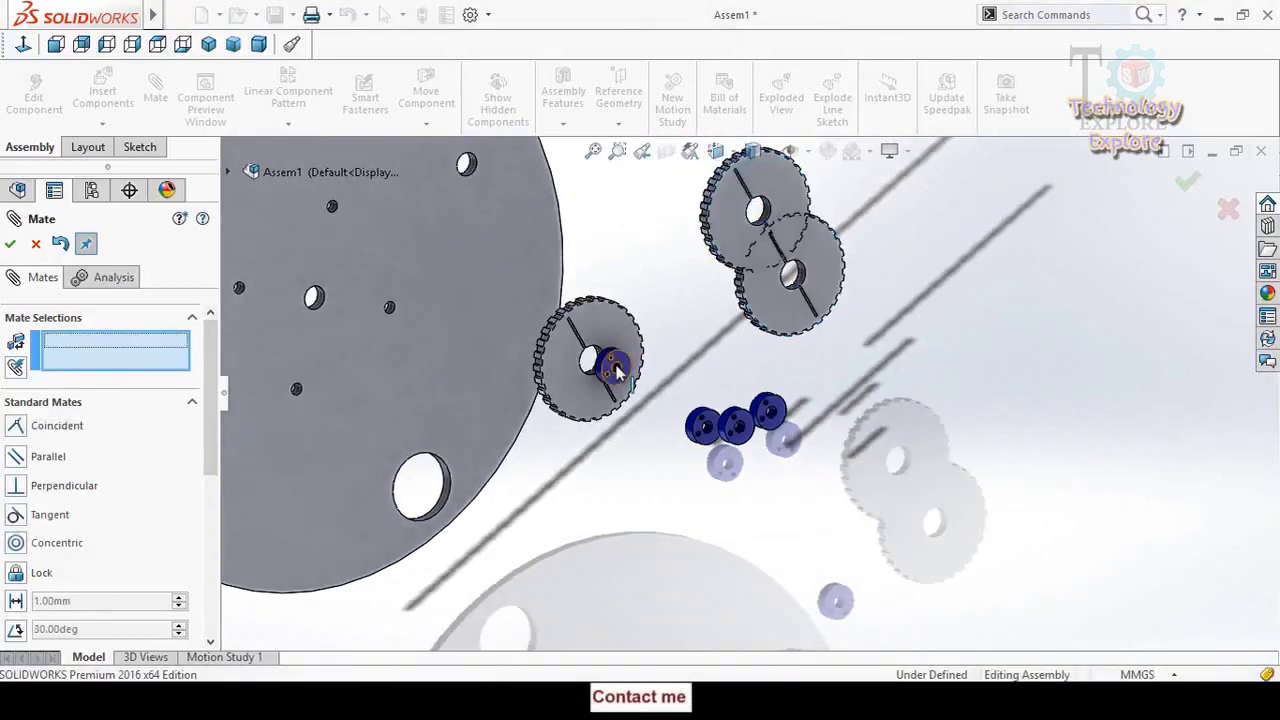
- Add a coincident mate between the flat faces of the original big gear and the second big gear
click(609, 338)
click(800, 325)
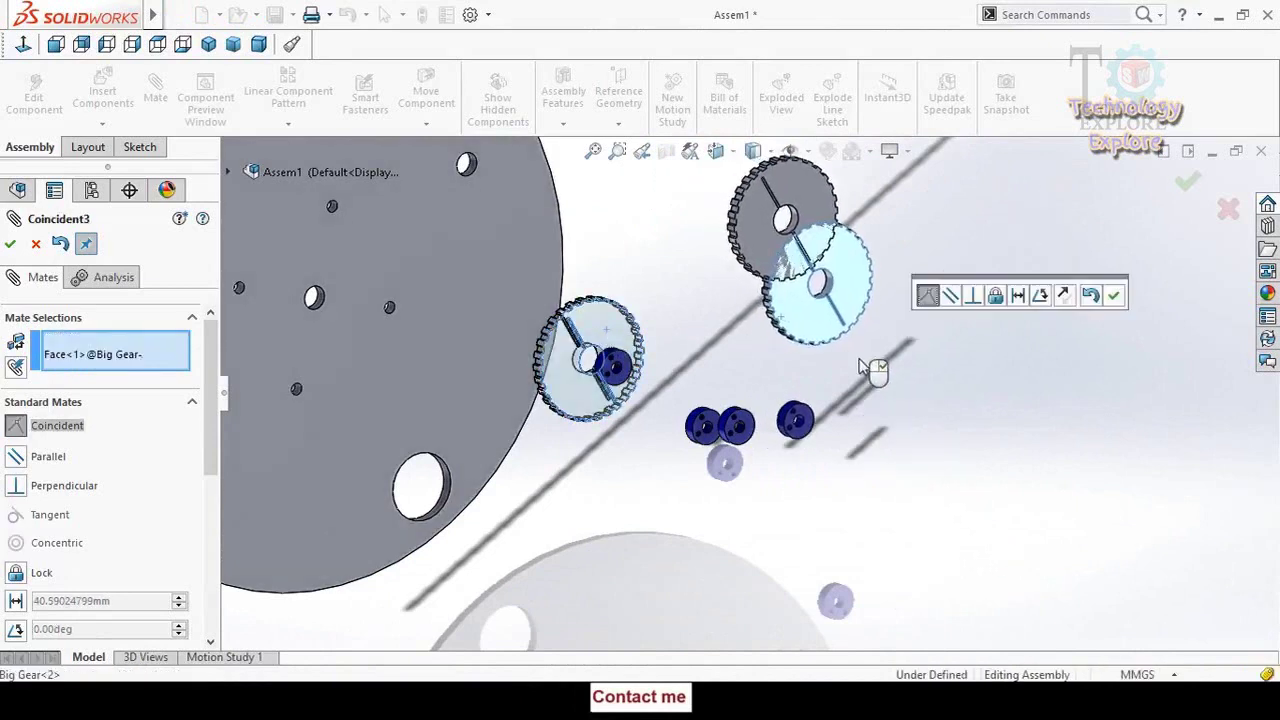
click(1116, 297)
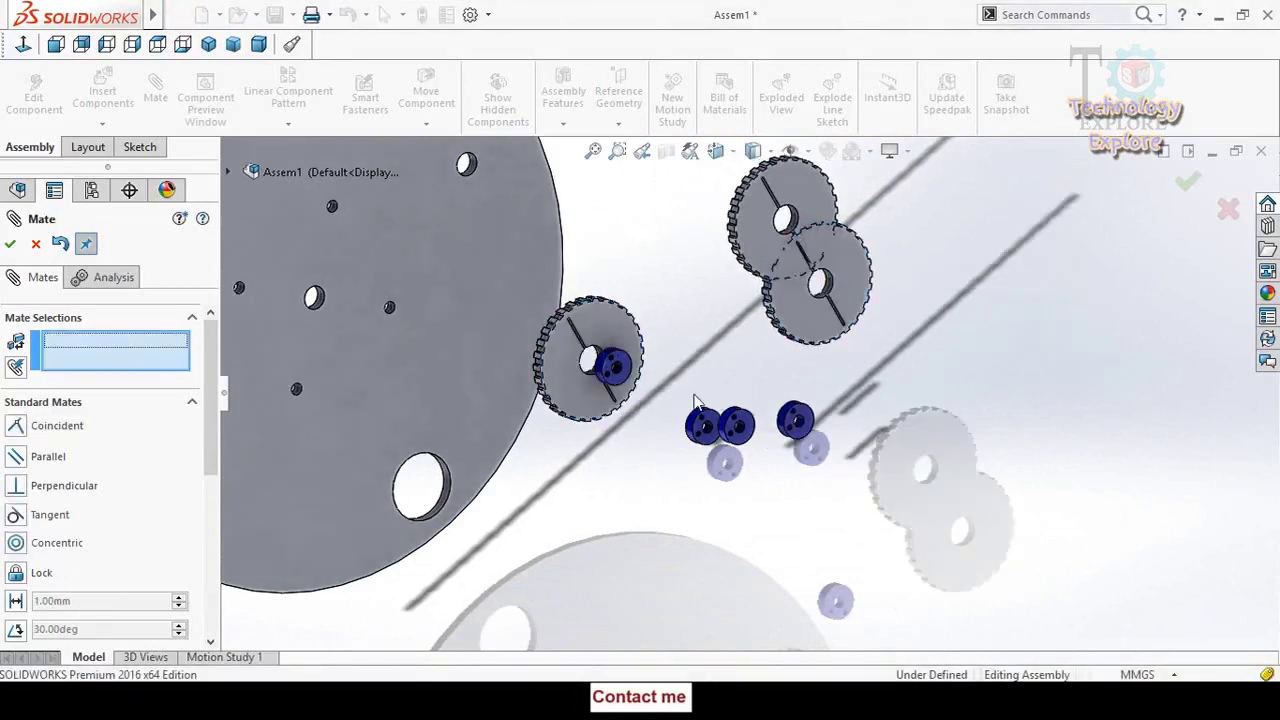
- Add a coincident mate between the flat face of the first roller and the face of the original big gear
click(622, 366)
click(624, 334)
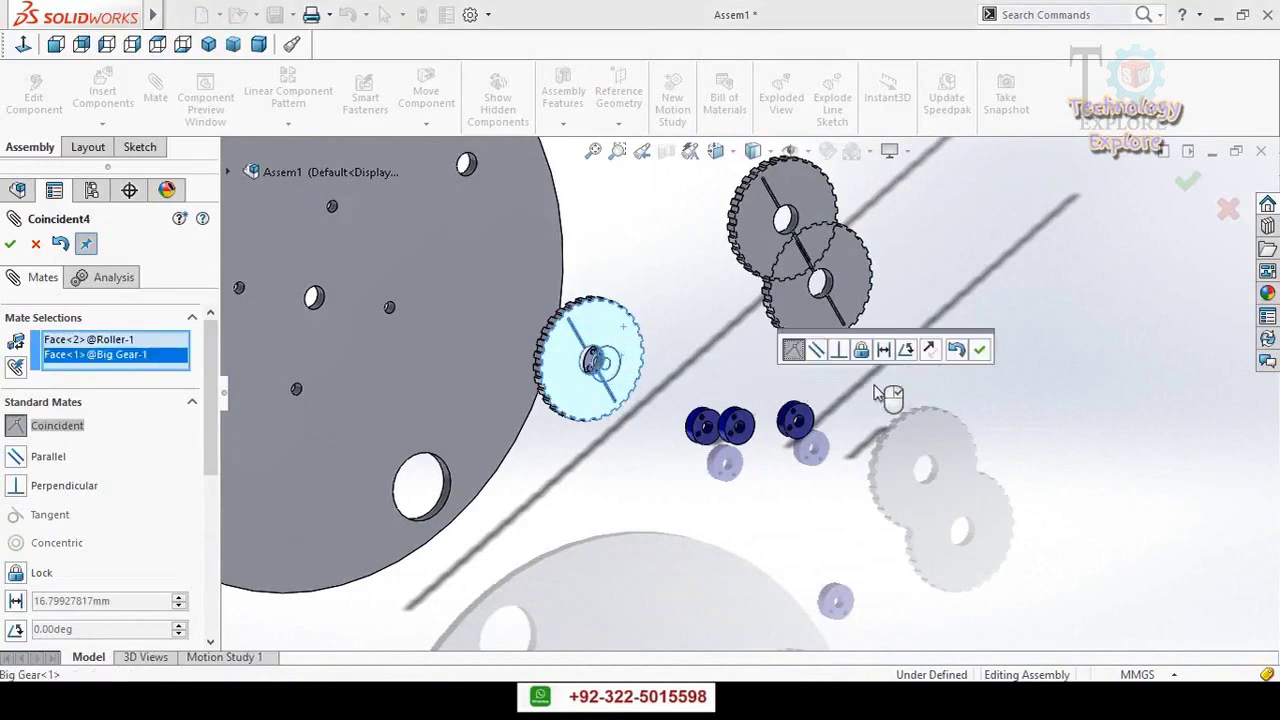
click(980, 349)
- Add coincident mates from the flat face of the second roller to the faces of the fourth and third rollers
scroll(740, 425, down, 5)
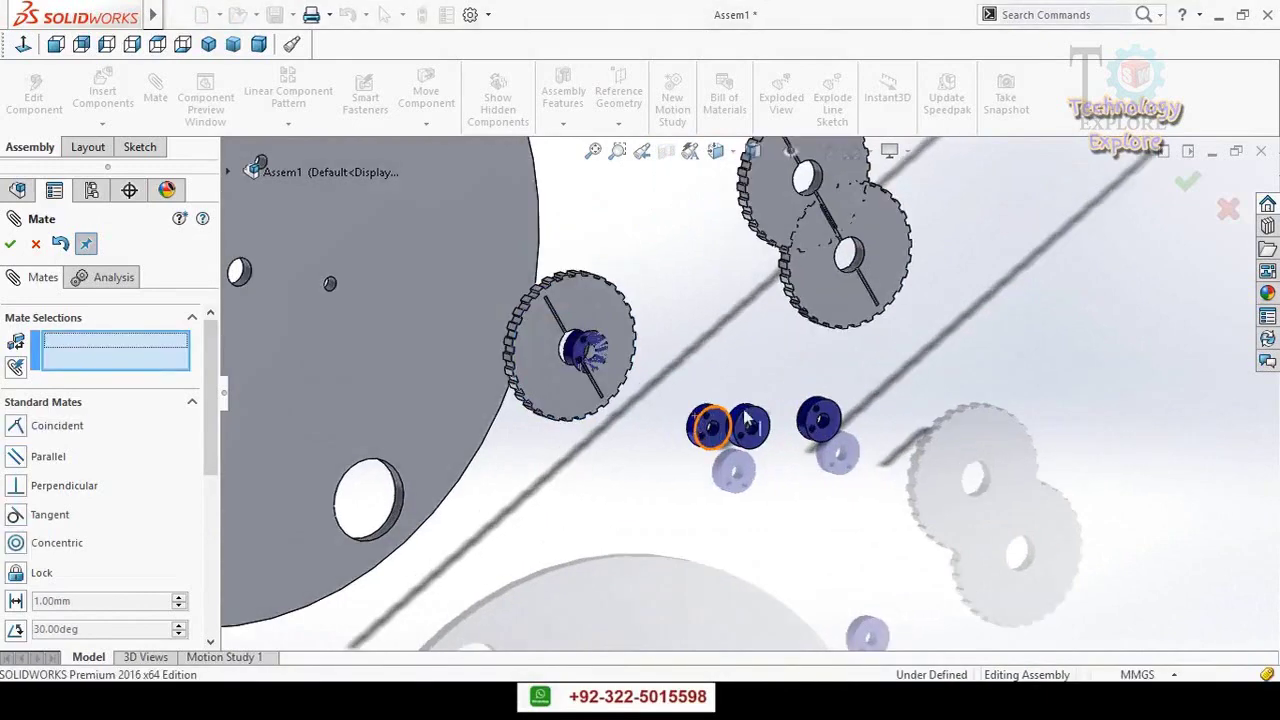
click(738, 427)
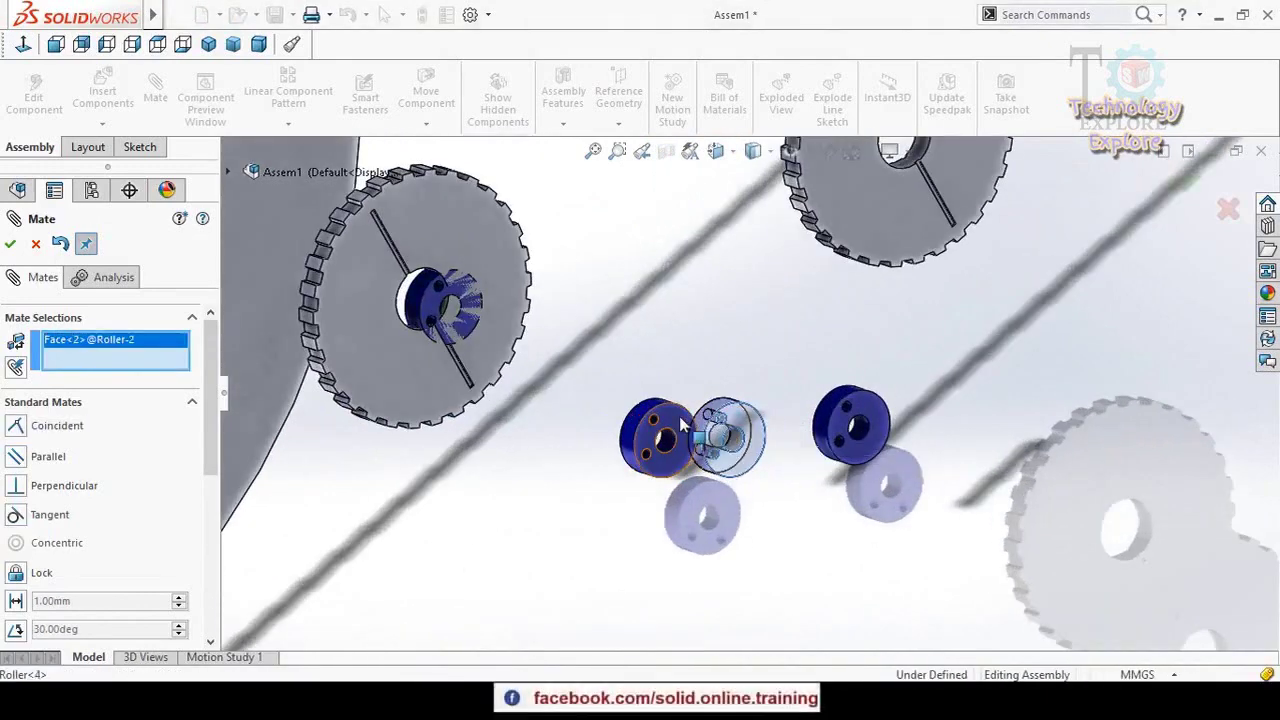
click(652, 437)
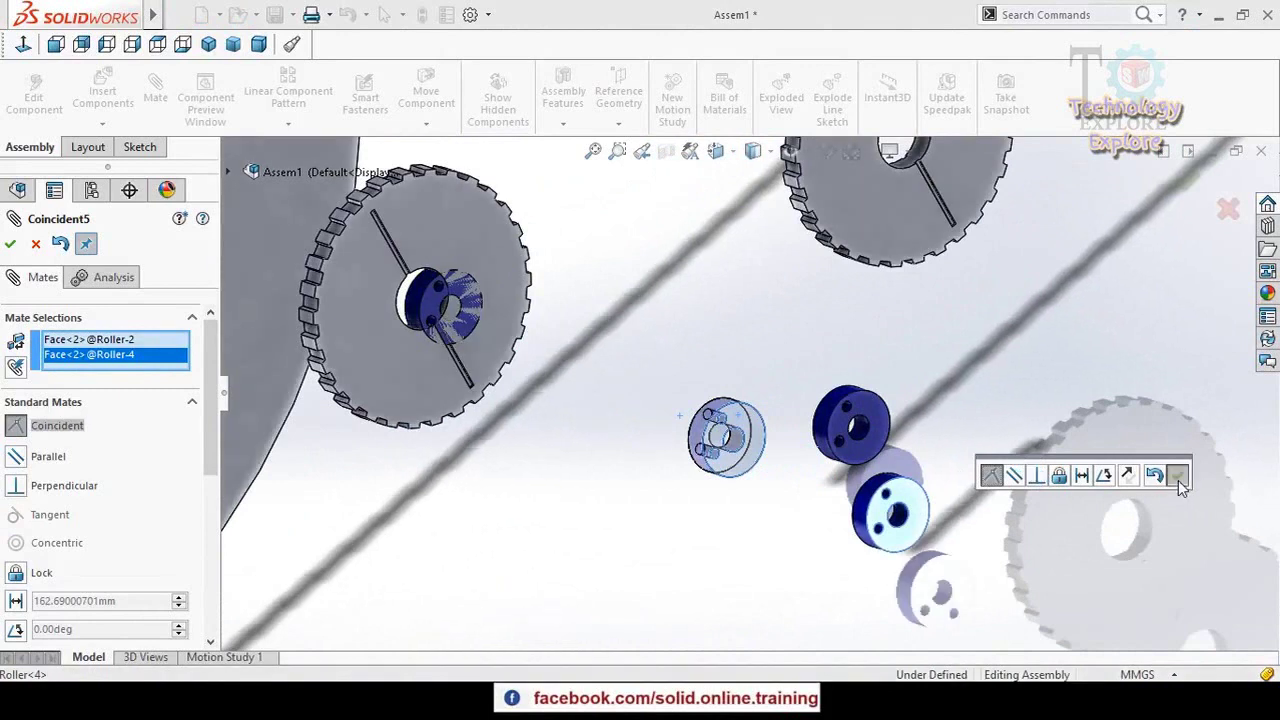
click(1177, 476)
click(762, 435)
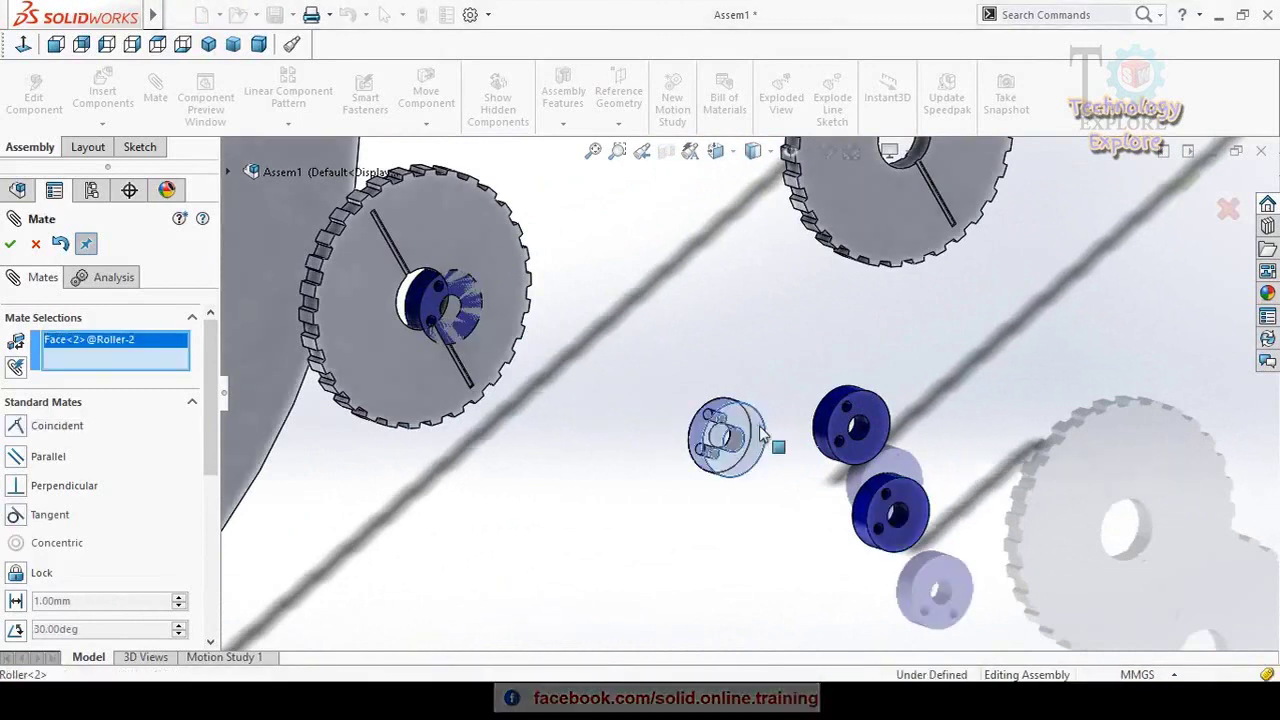
click(880, 432)
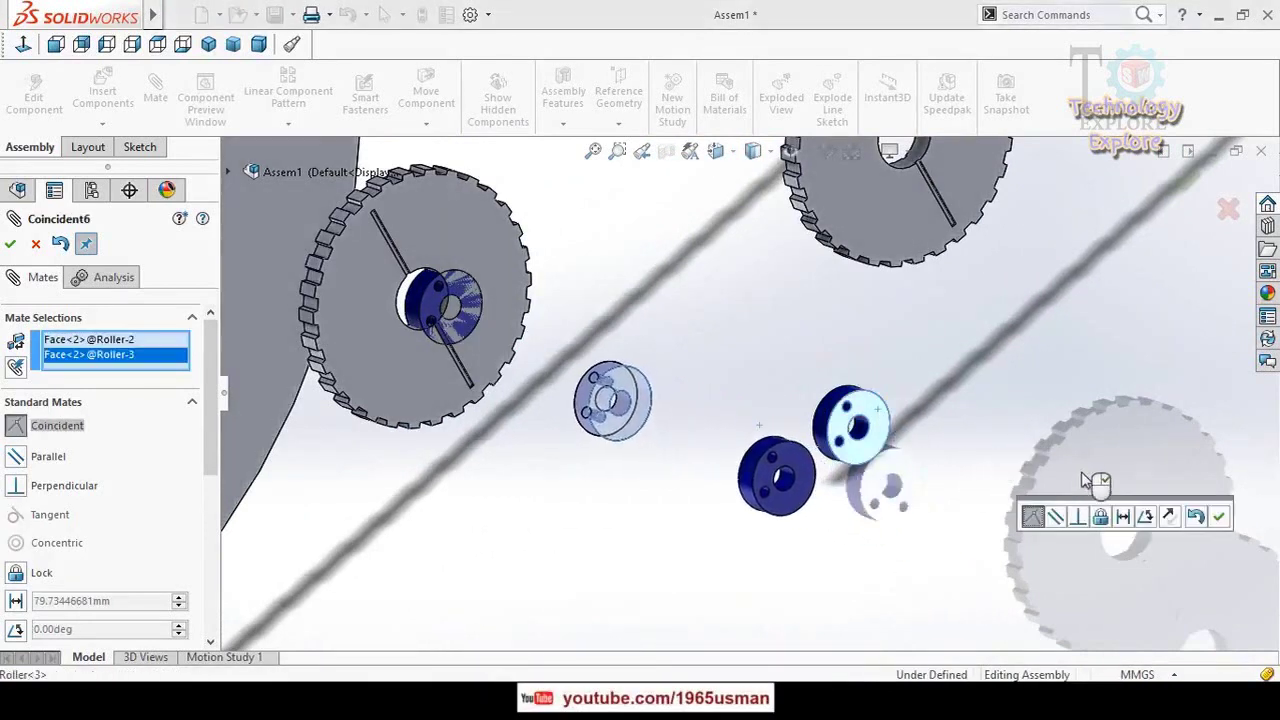
click(1210, 522)
- Add a concentric mate between the bore of the third big gear and the plate's central hole
scroll(669, 449, up, 5)
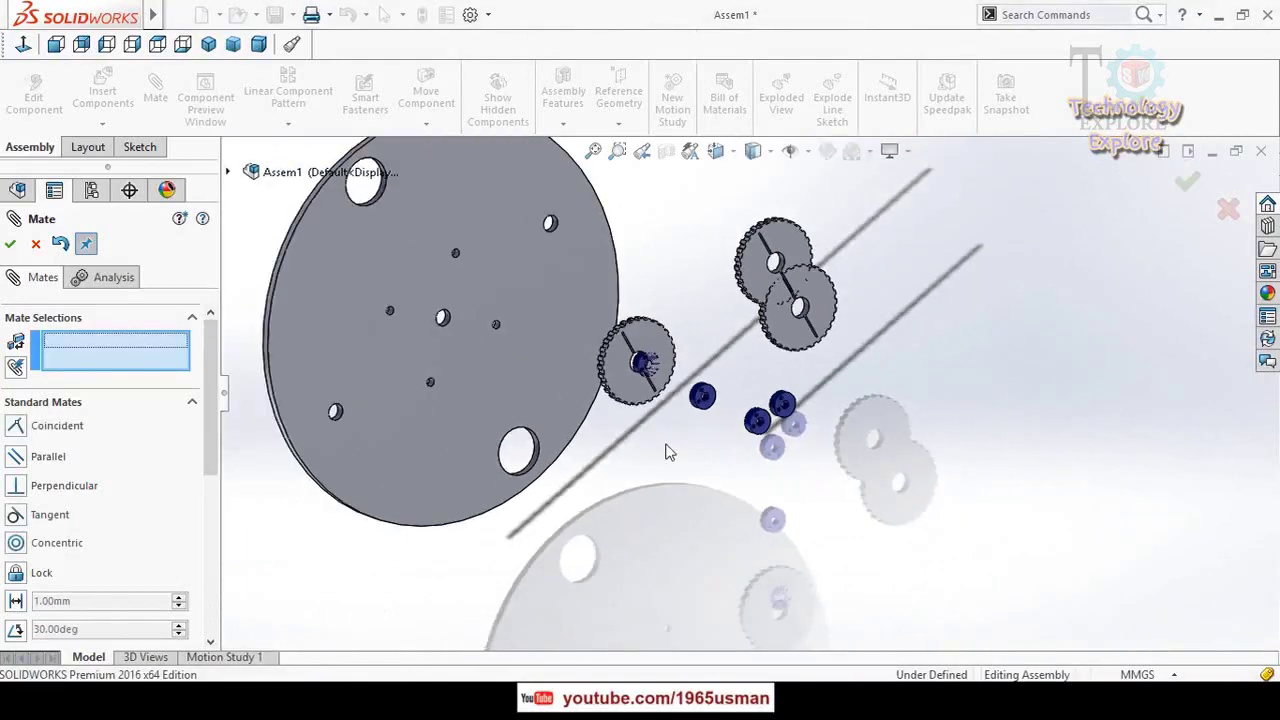
middle_drag(669, 449, 653, 428)
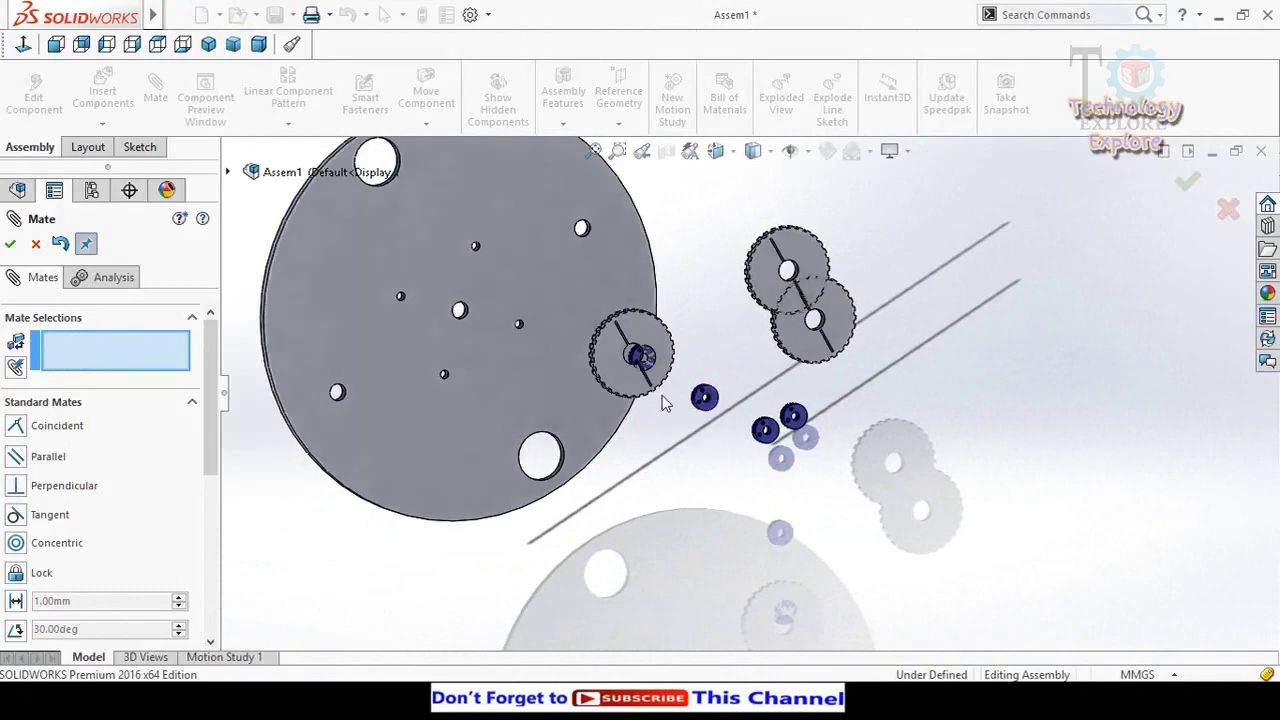
scroll(662, 395, down, 3)
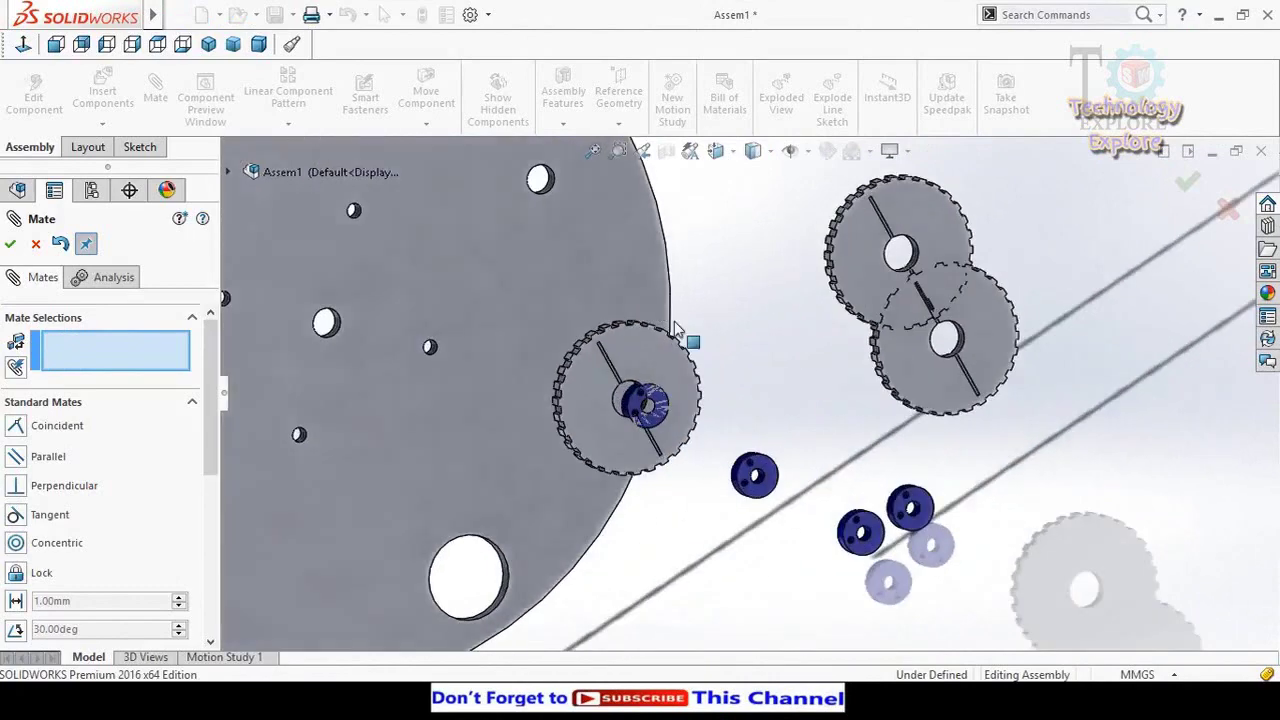
scroll(749, 357, up, 2)
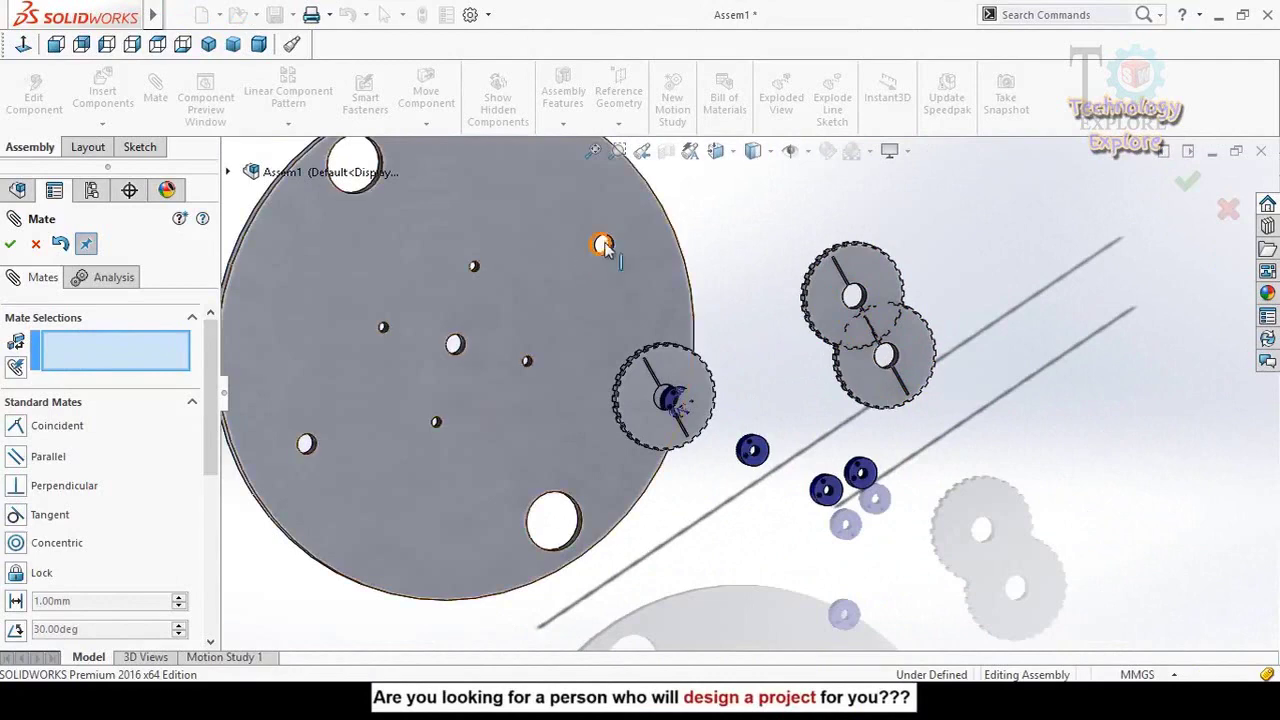
scroll(830, 340, down, 3)
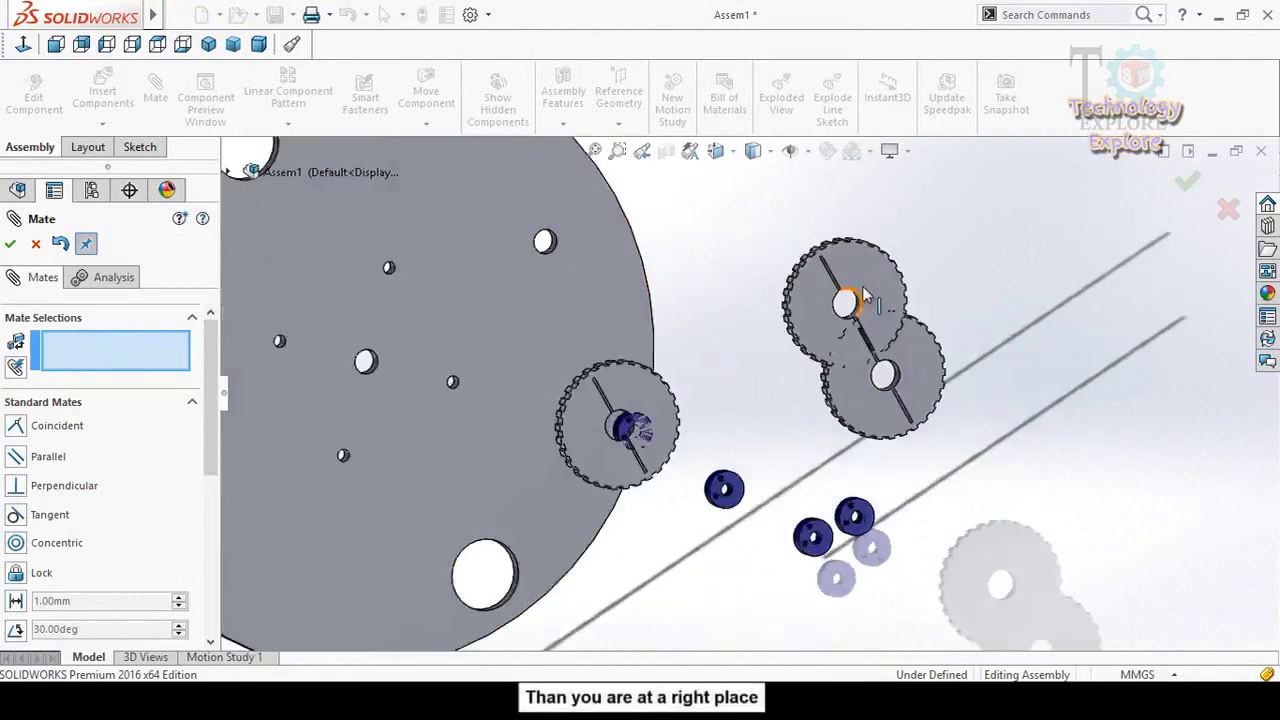
scroll(838, 333, down, 2)
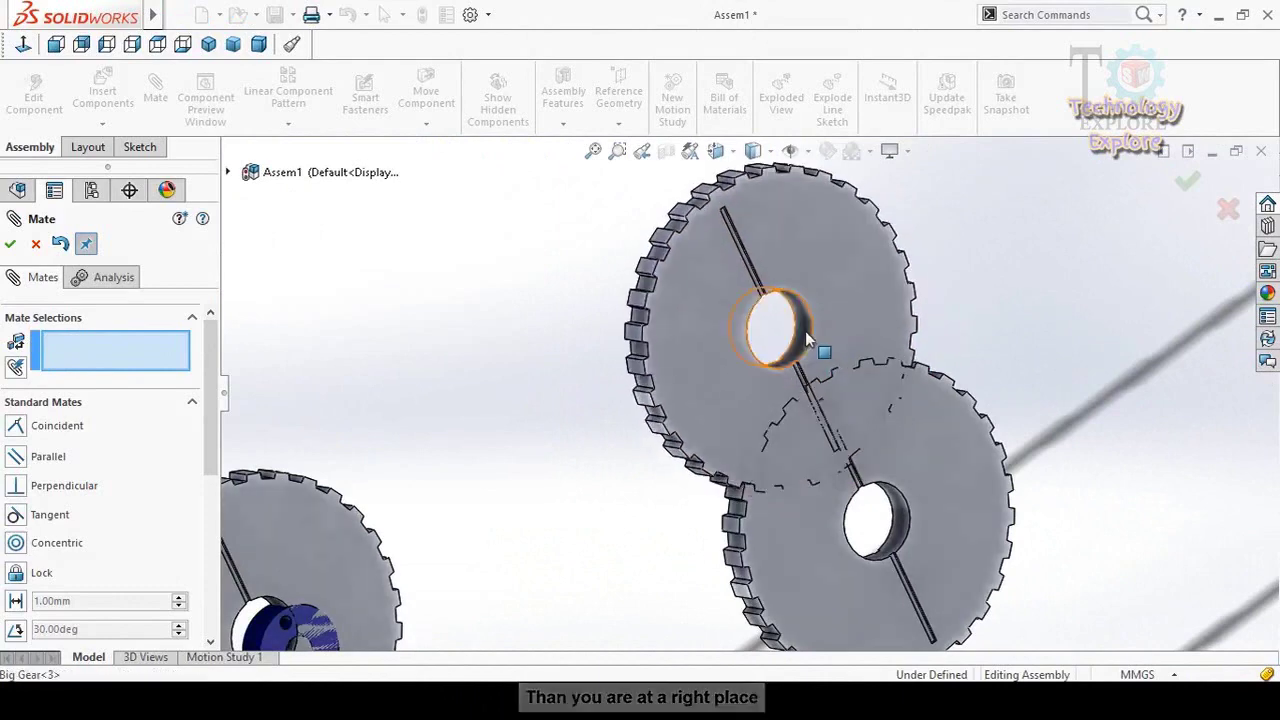
click(805, 331)
scroll(760, 345, up, 4)
scroll(460, 402, down, 3)
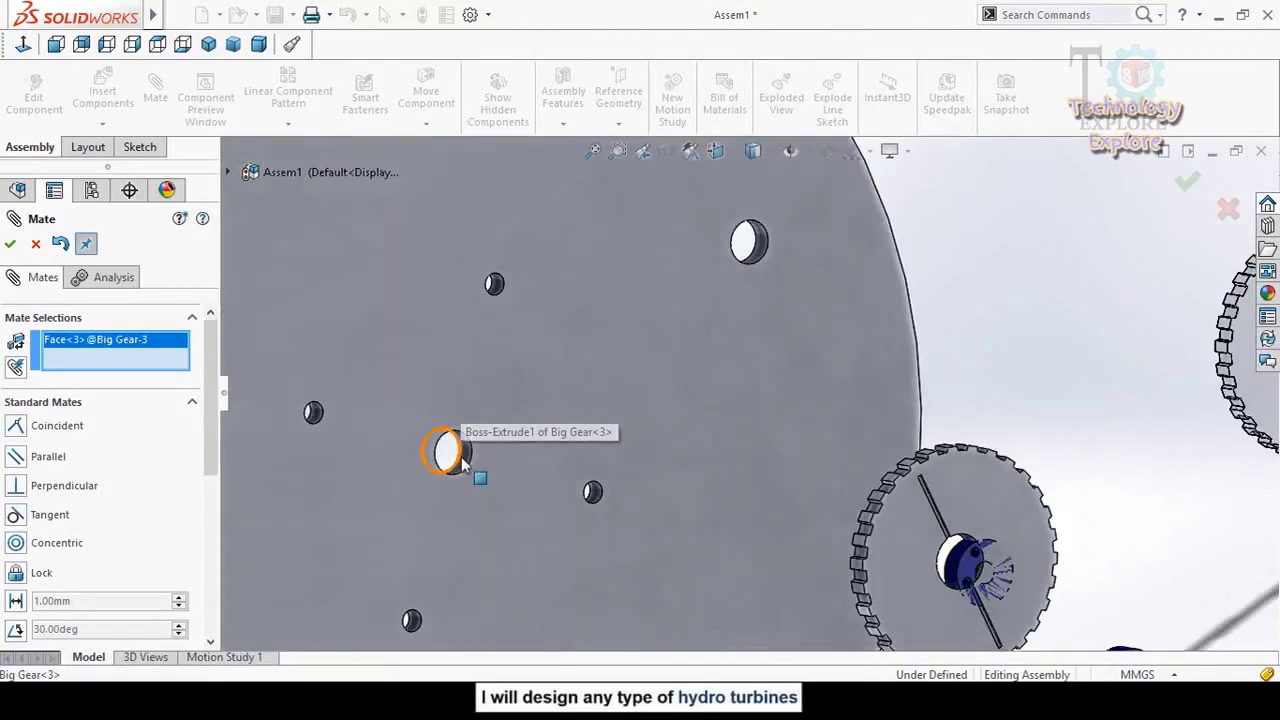
click(463, 456)
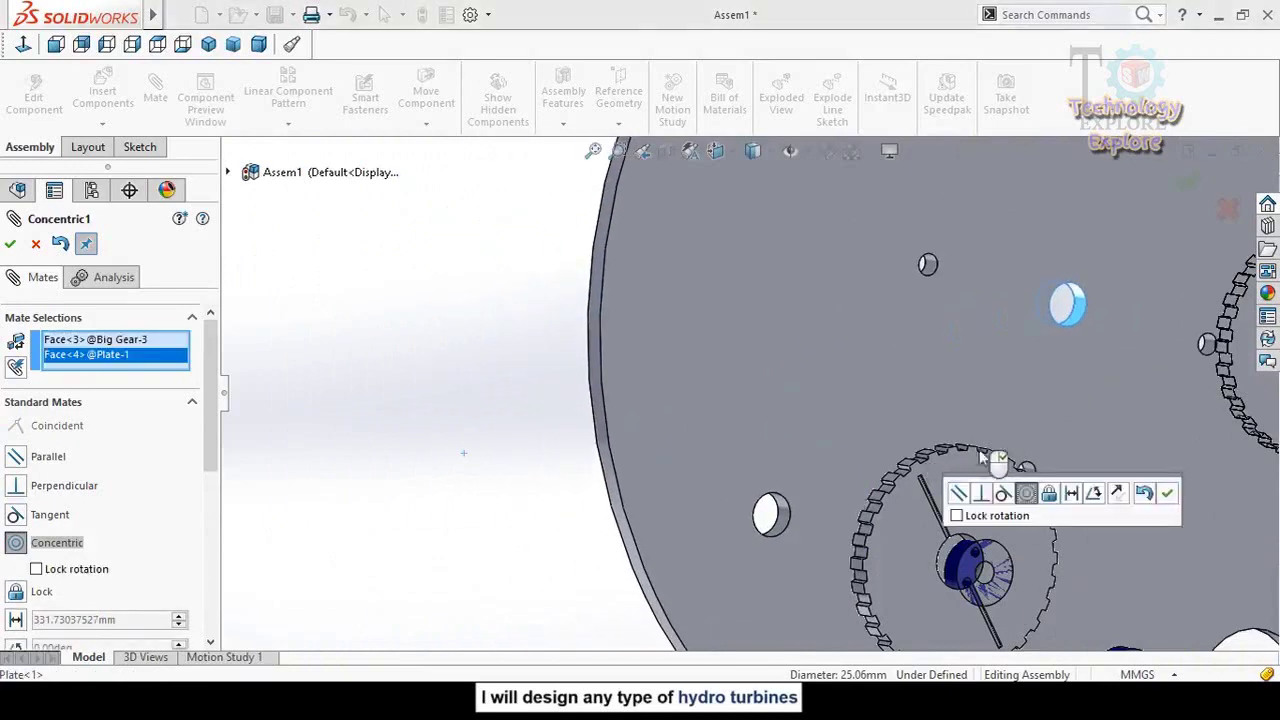
click(1168, 494)
- Add a concentric mate between the plate's lower-left medium-sized hole and the bore of the original big gear
scroll(1054, 496, up, 3)
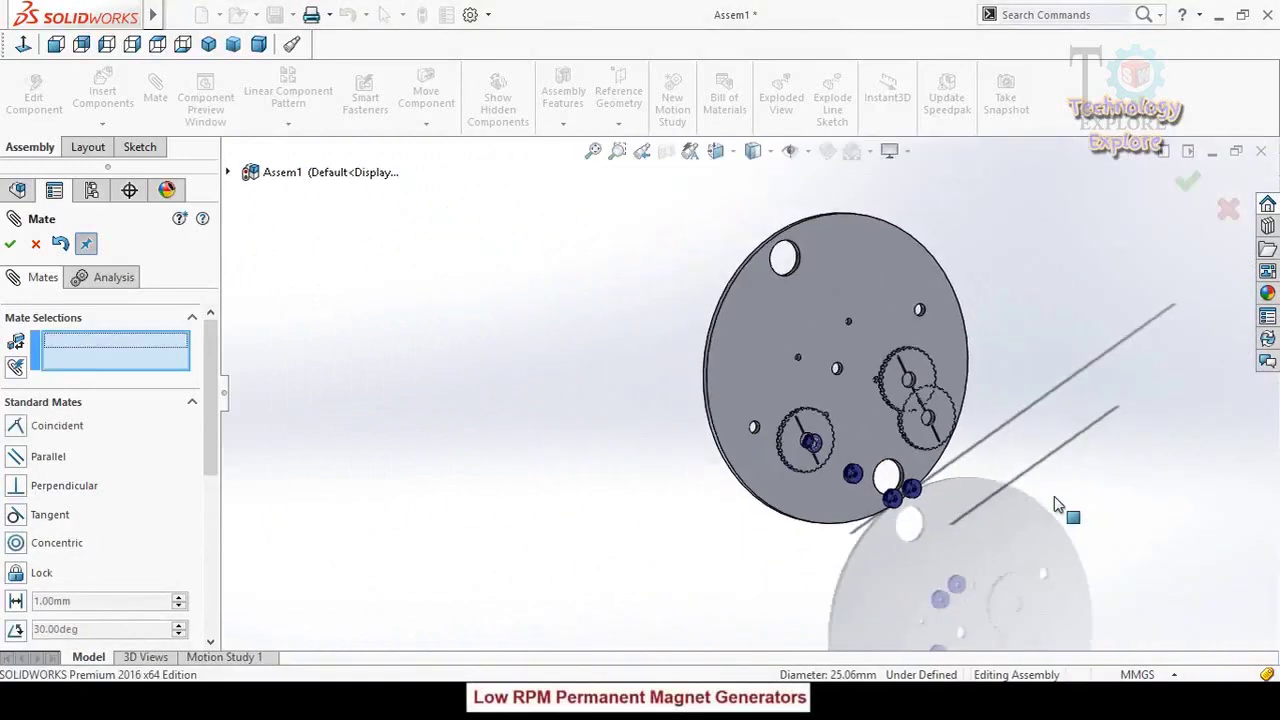
scroll(822, 462, down, 5)
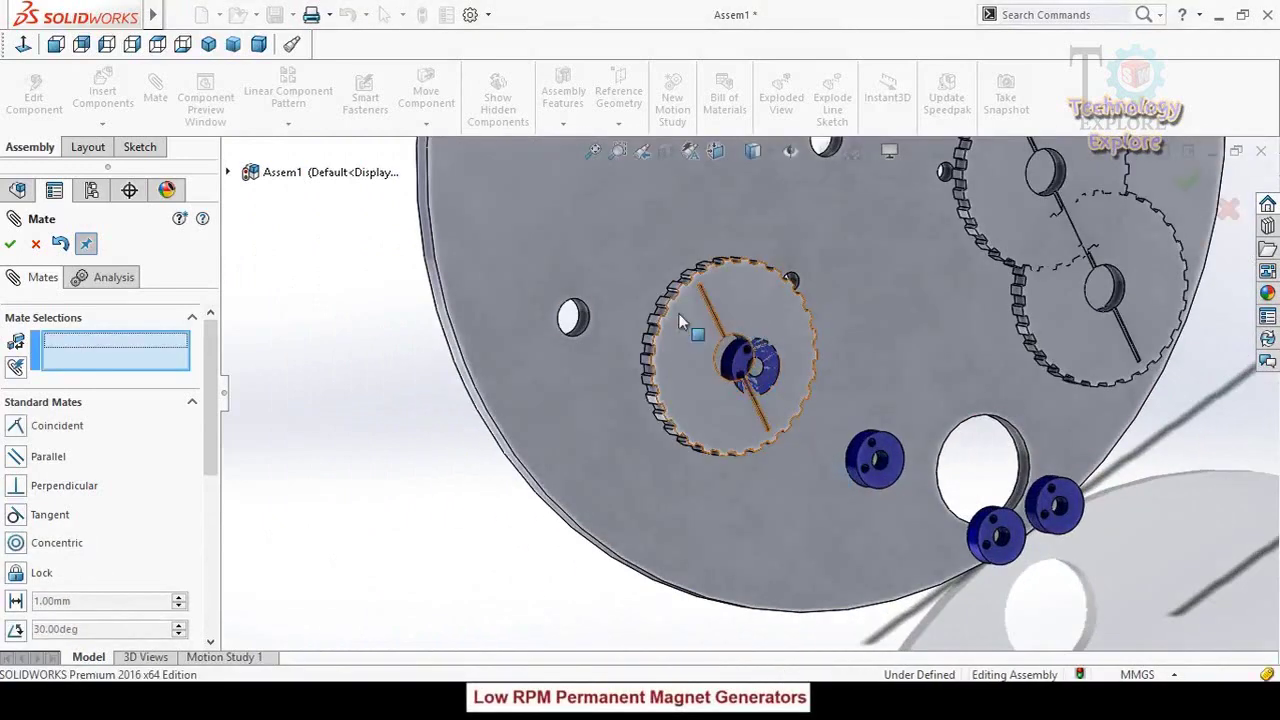
scroll(524, 456, down, 3)
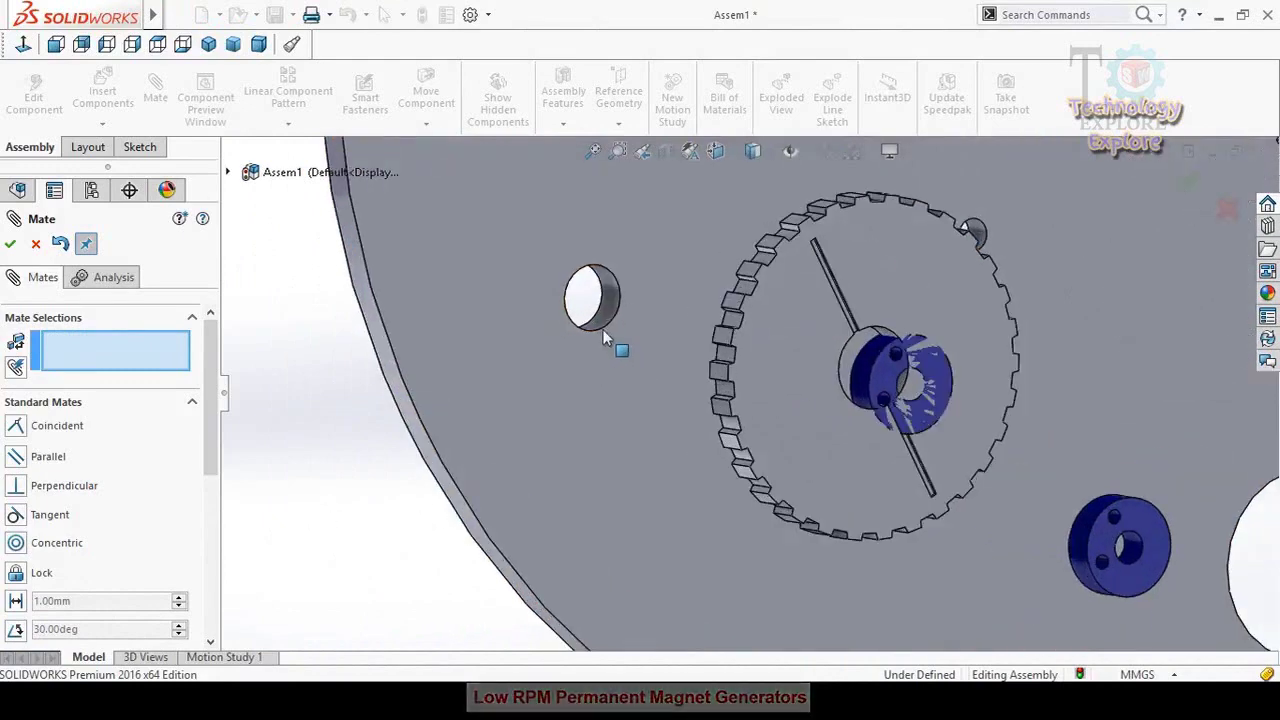
click(624, 316)
scroll(624, 316, down, 2)
scroll(872, 362, down, 3)
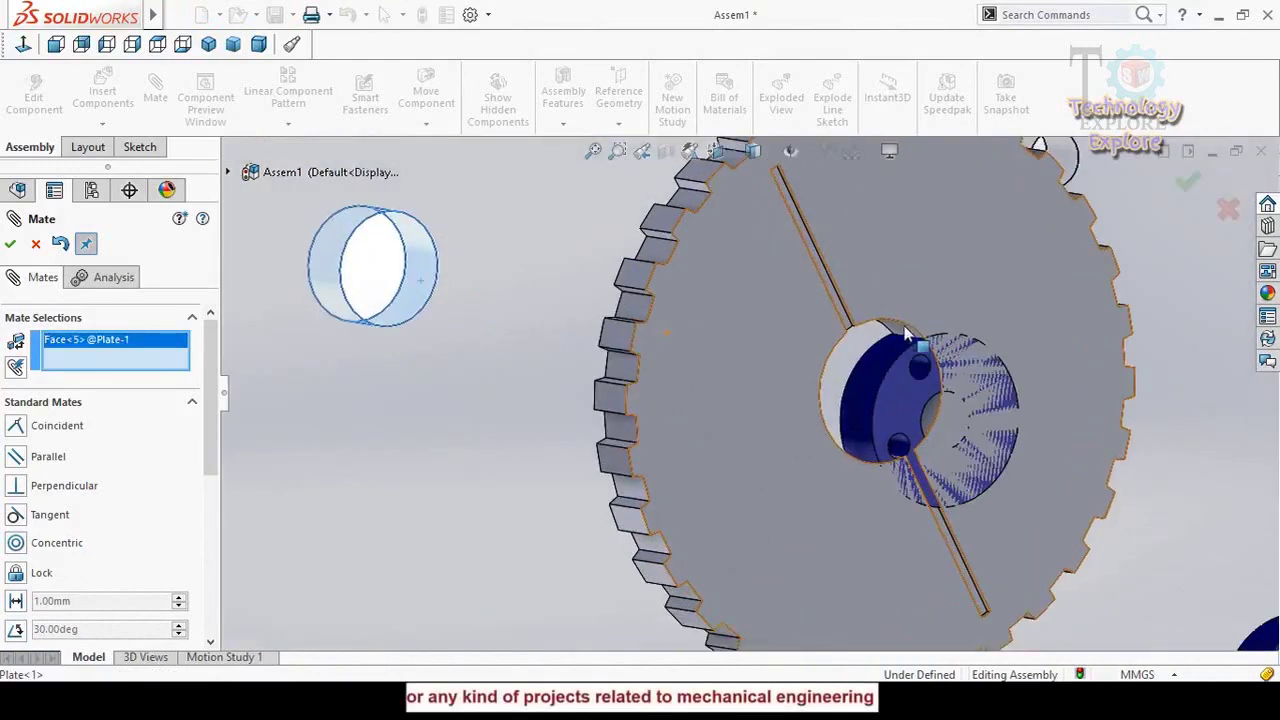
click(900, 336)
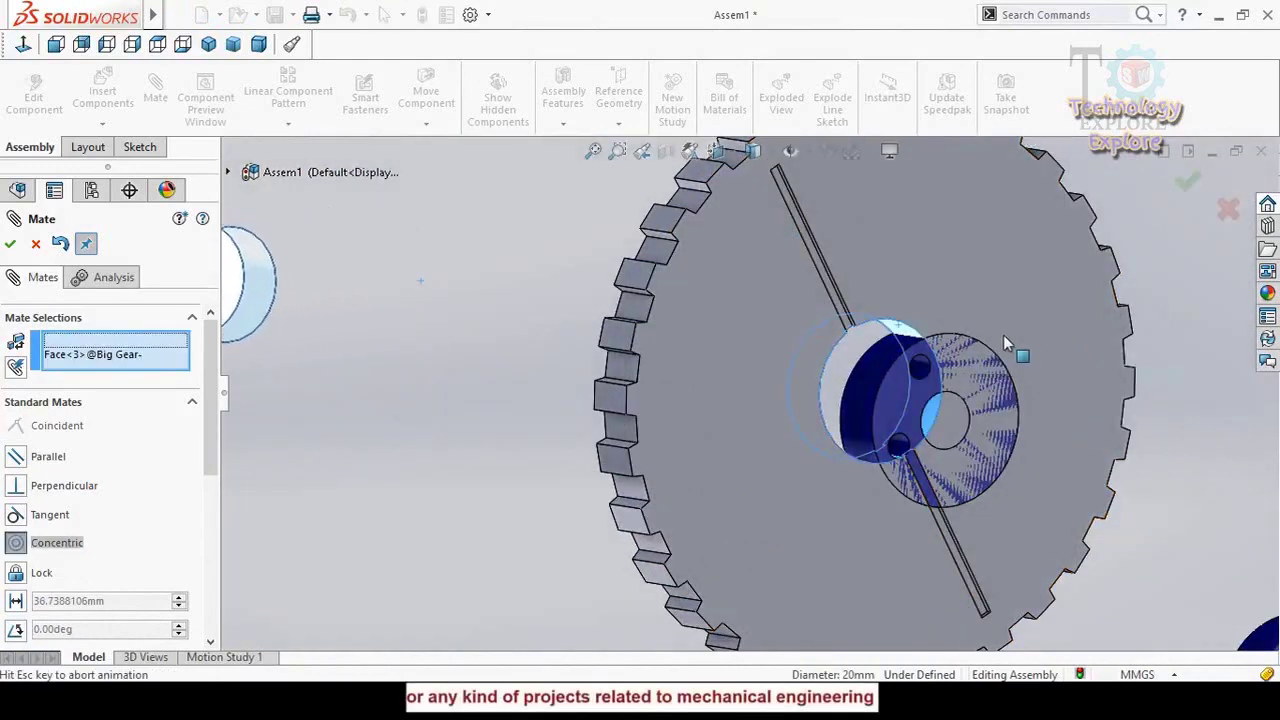
scroll(904, 395, up, 4)
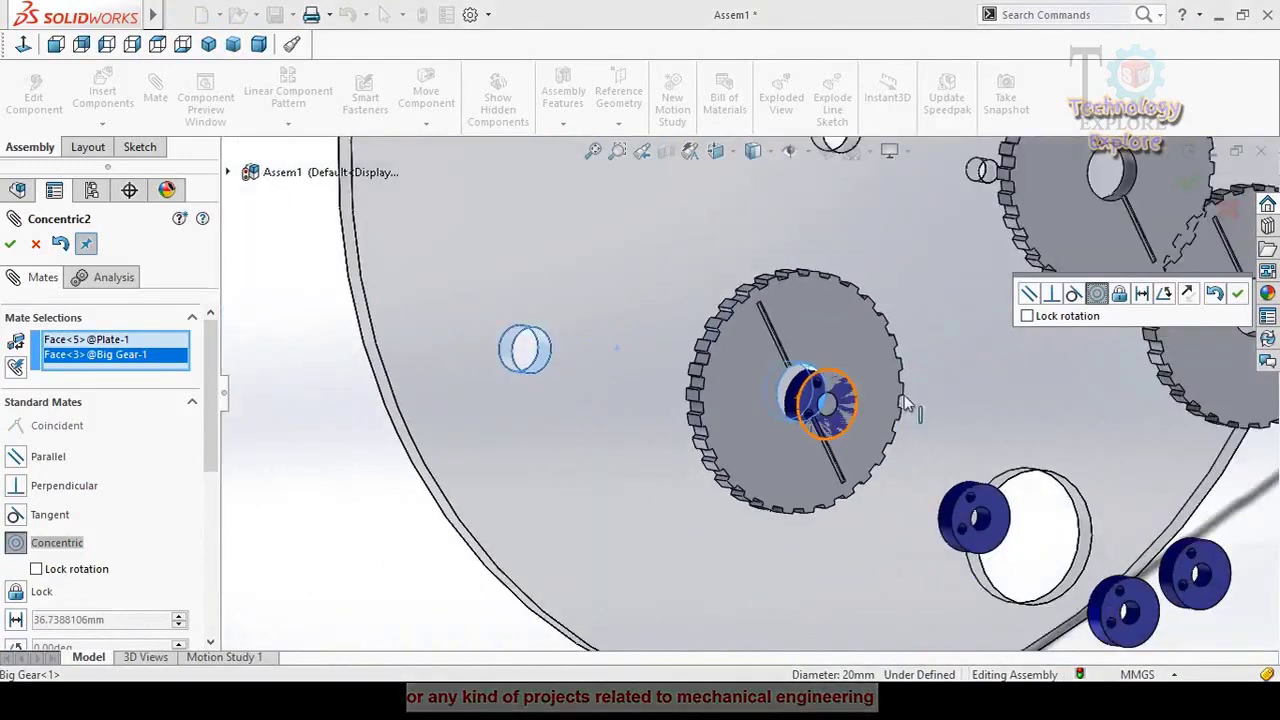
click(1237, 293)
- Add a concentric mate between the bore of the second big gear and the plate's upper-right medium-sized hole
scroll(808, 454, up, 3)
scroll(795, 420, down, 1)
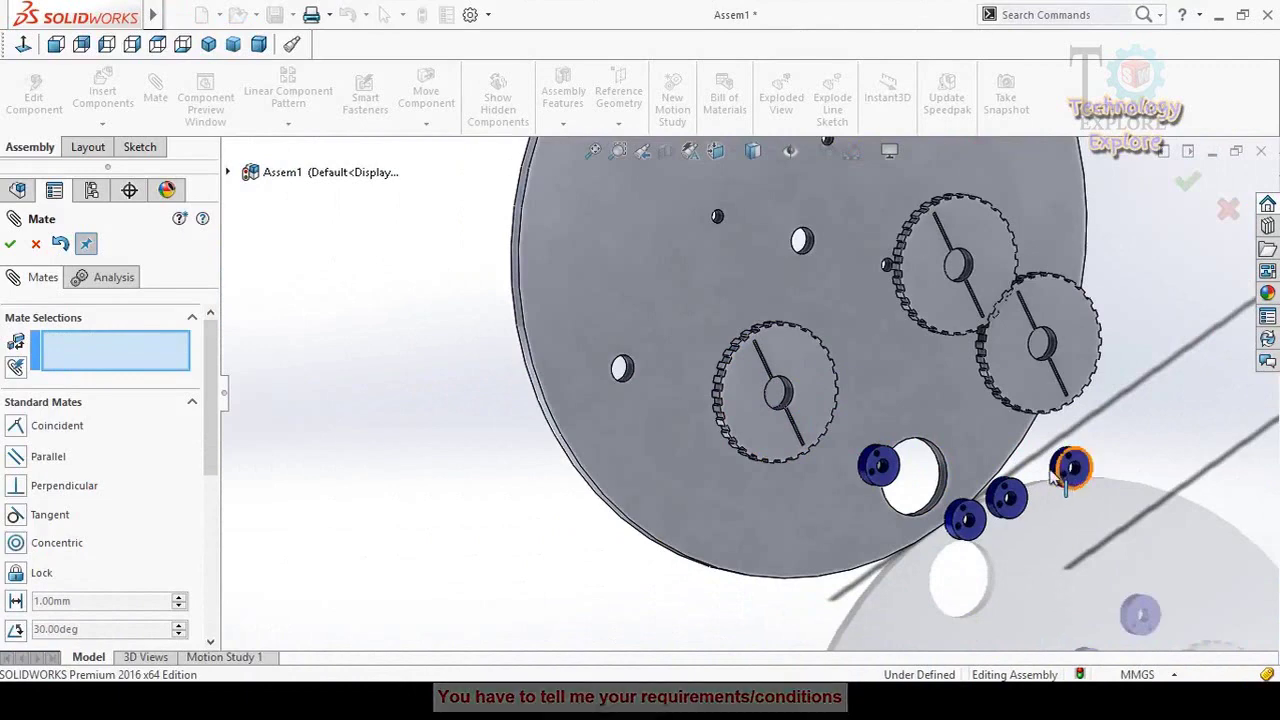
scroll(1055, 460, up, 2)
scroll(940, 362, down, 3)
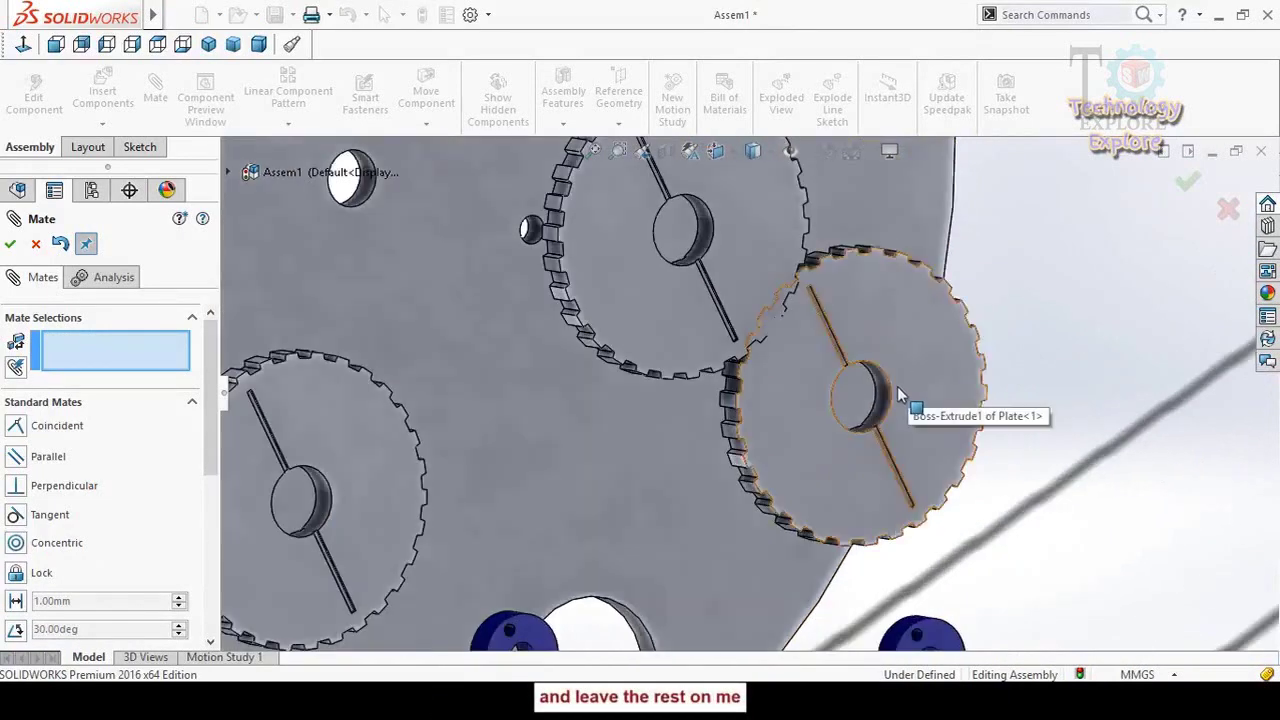
click(888, 405)
scroll(940, 400, up, 3)
scroll(743, 337, down, 4)
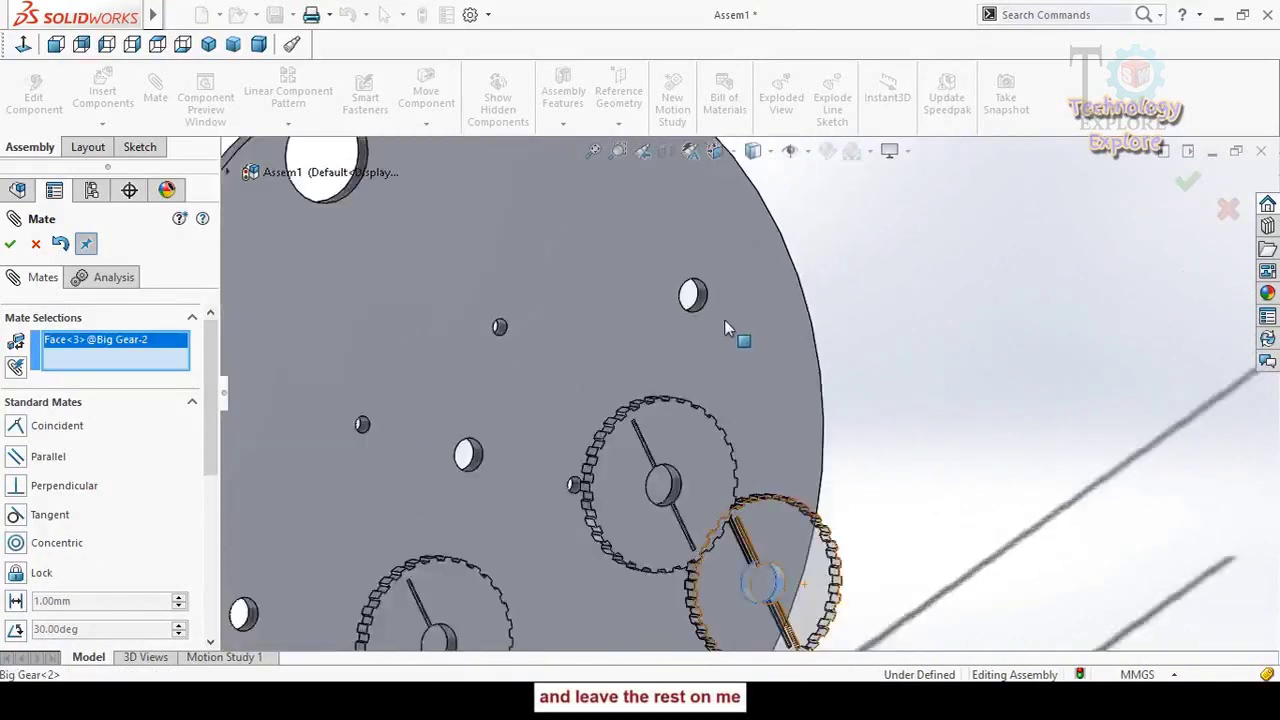
click(681, 316)
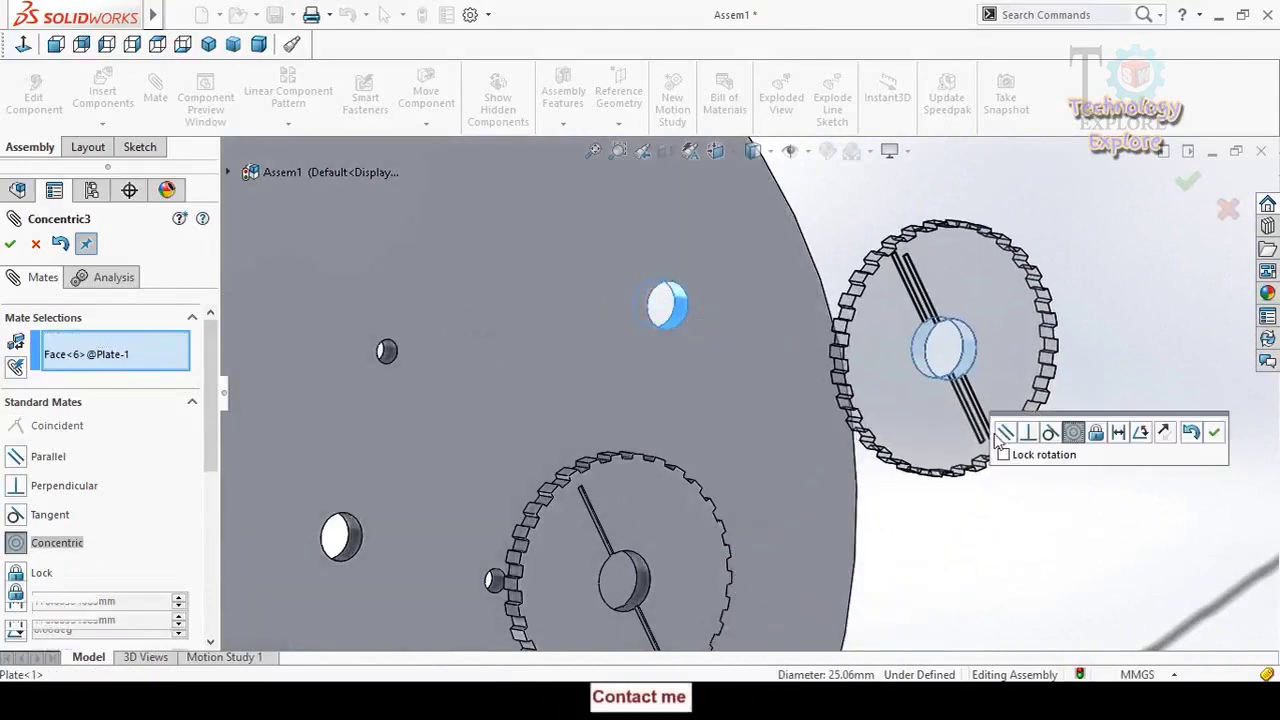
scroll(1170, 476, up, 3)
click(1213, 432)
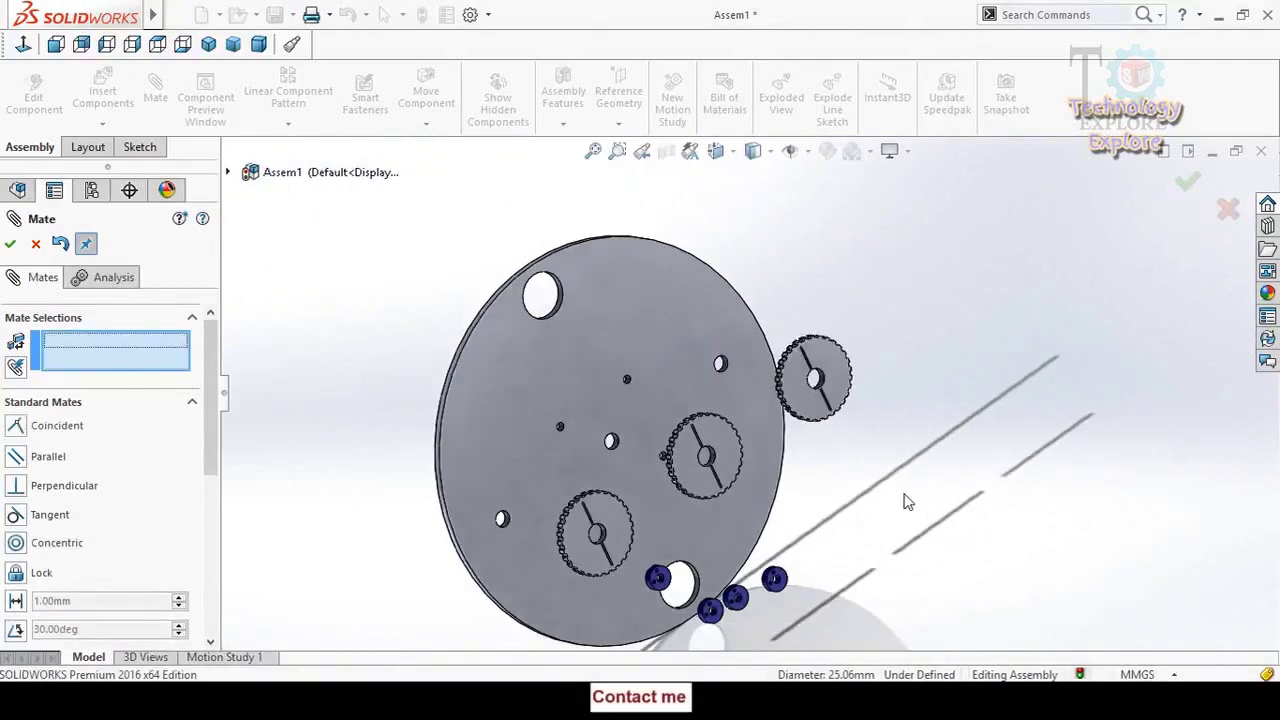
- Add a concentric mate between the bore of the second roller and the small plate hole to the left of the central hole
scroll(820, 523, down, 5)
scroll(700, 483, down, 3)
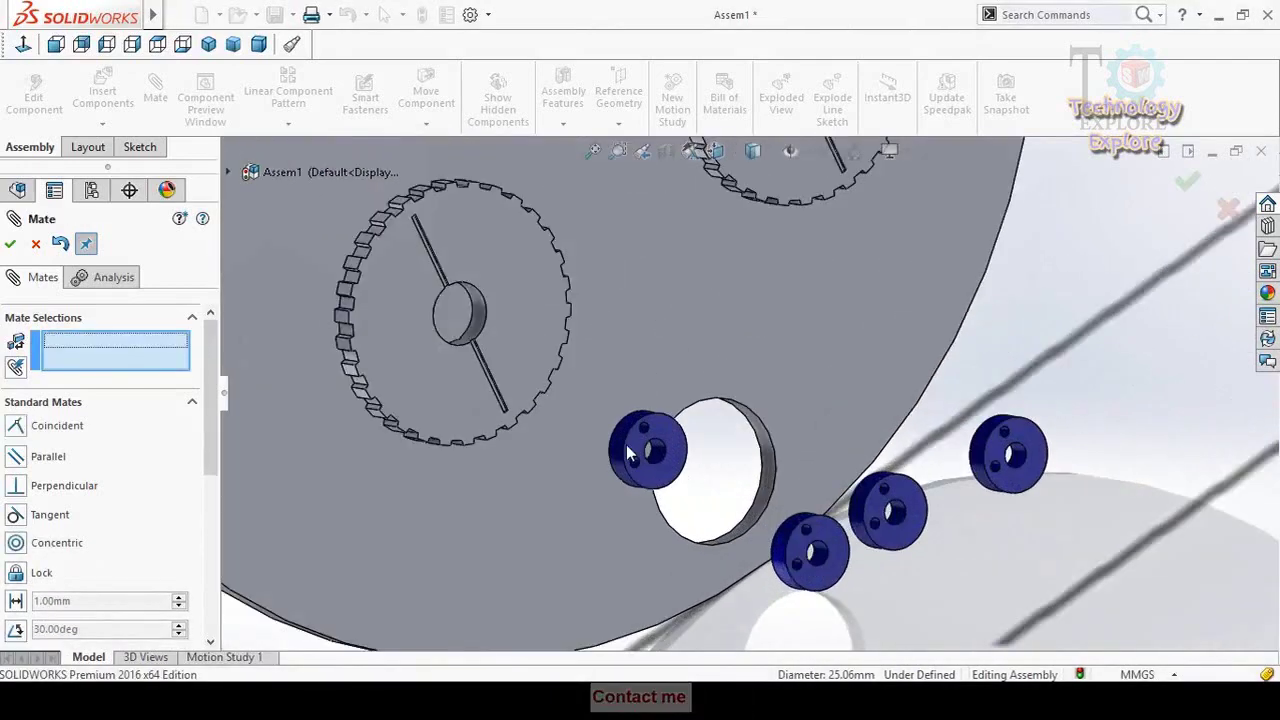
click(655, 453)
scroll(452, 489, up, 3)
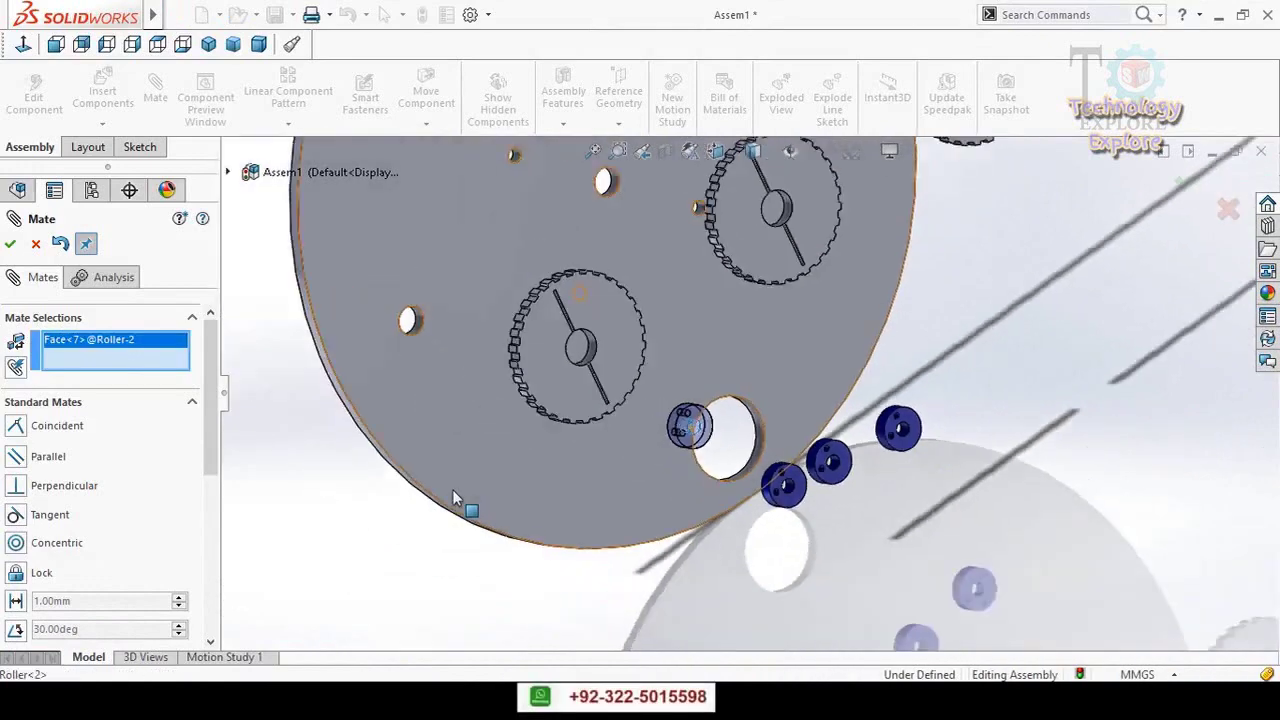
middle_drag(452, 489, 624, 229)
scroll(624, 232, up, 1)
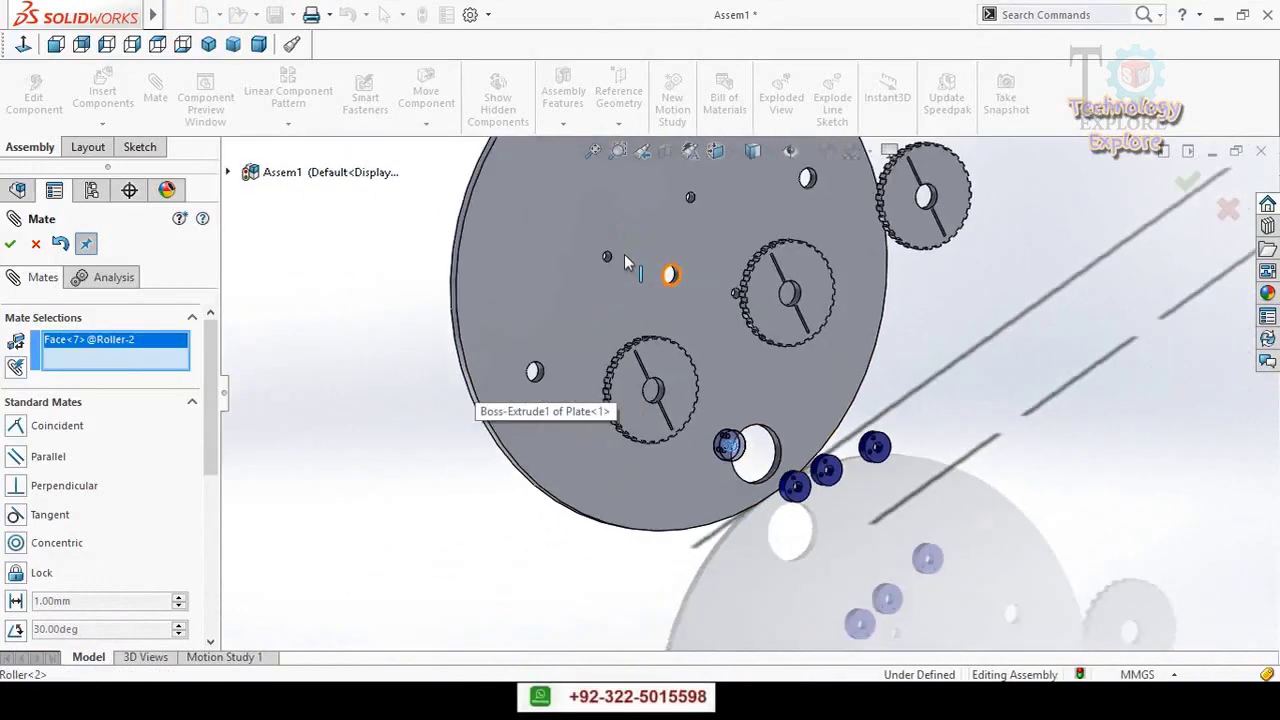
scroll(624, 256, down, 3)
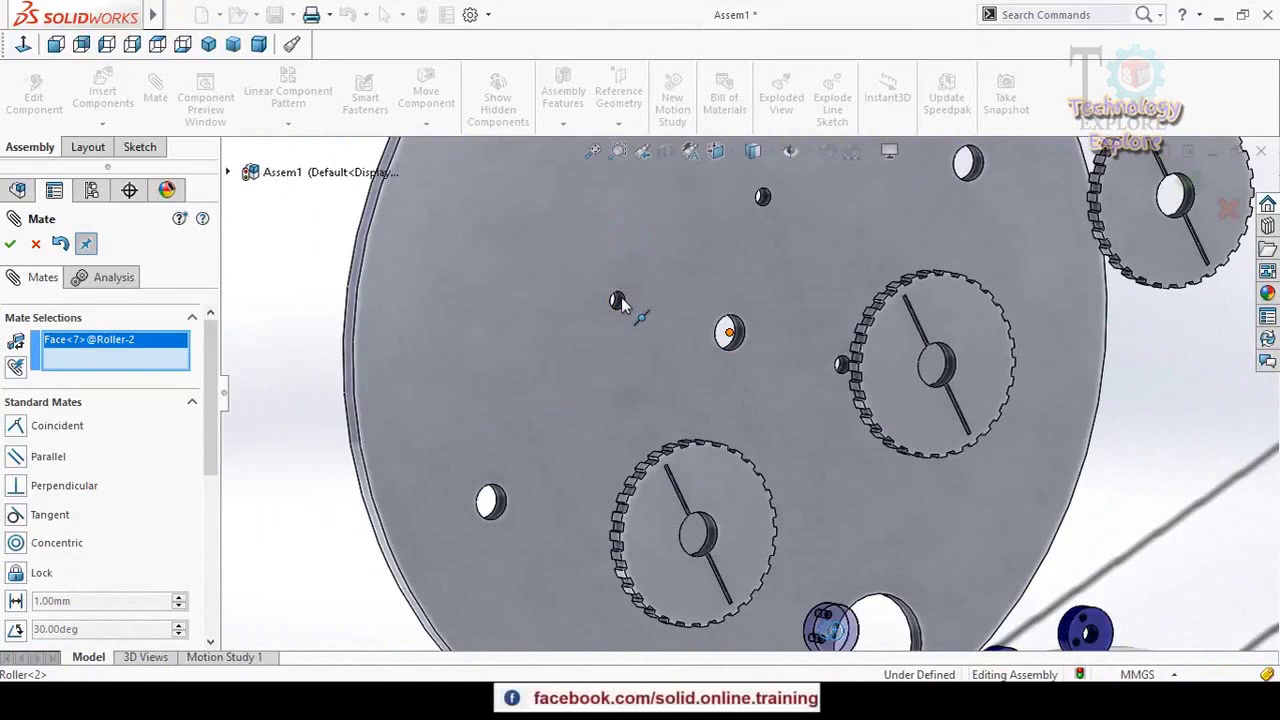
click(617, 303)
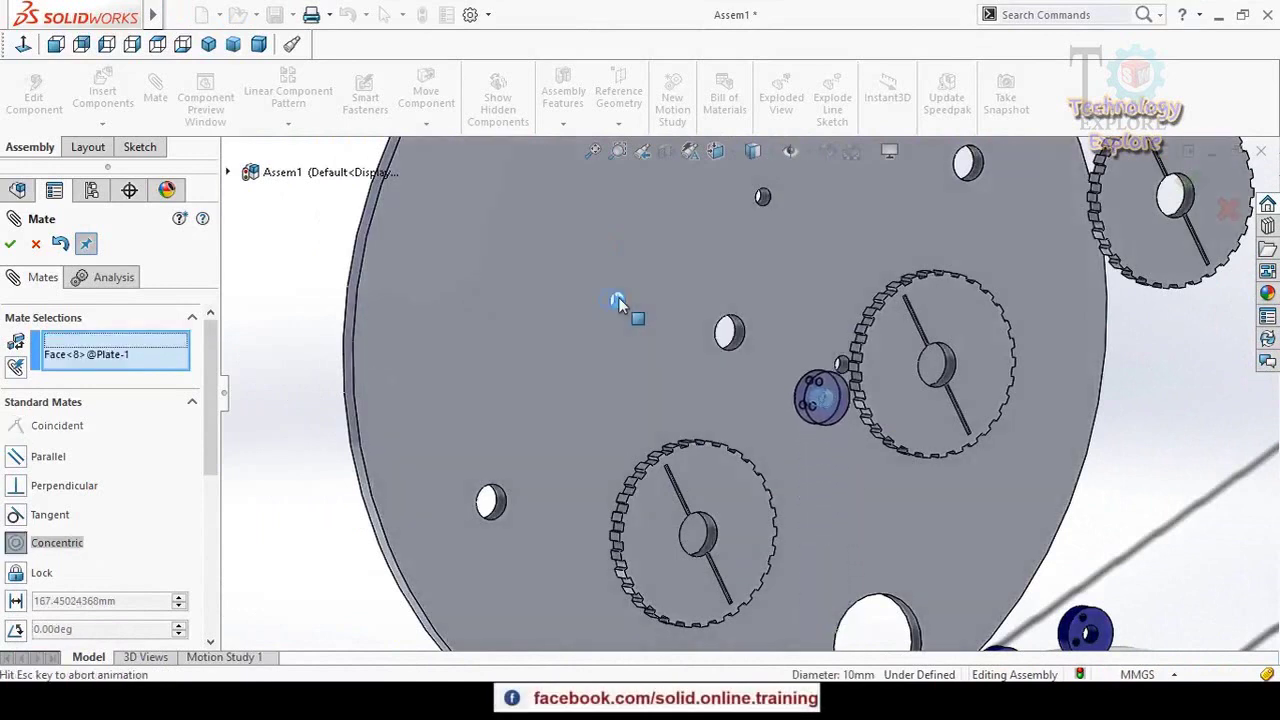
click(601, 255)
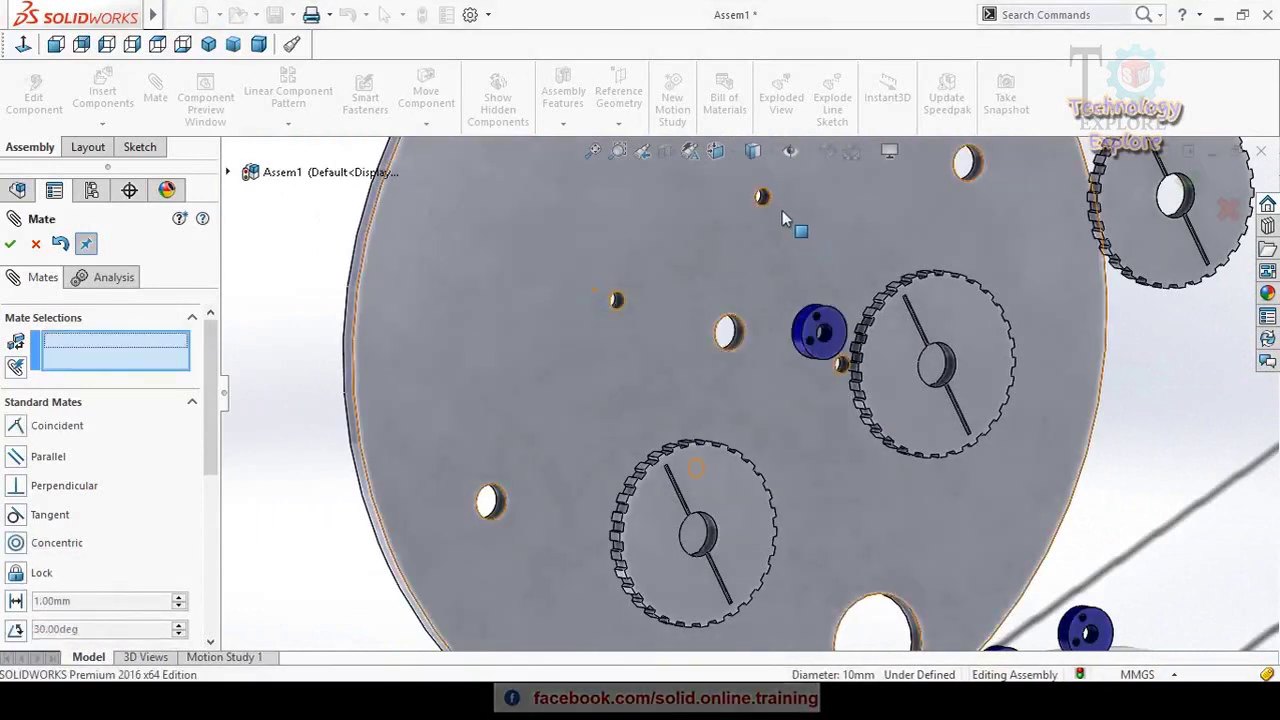
- Add a concentric mate between the small plate hole above the central hole and the bore of the first roller
scroll(762, 197, down, 3)
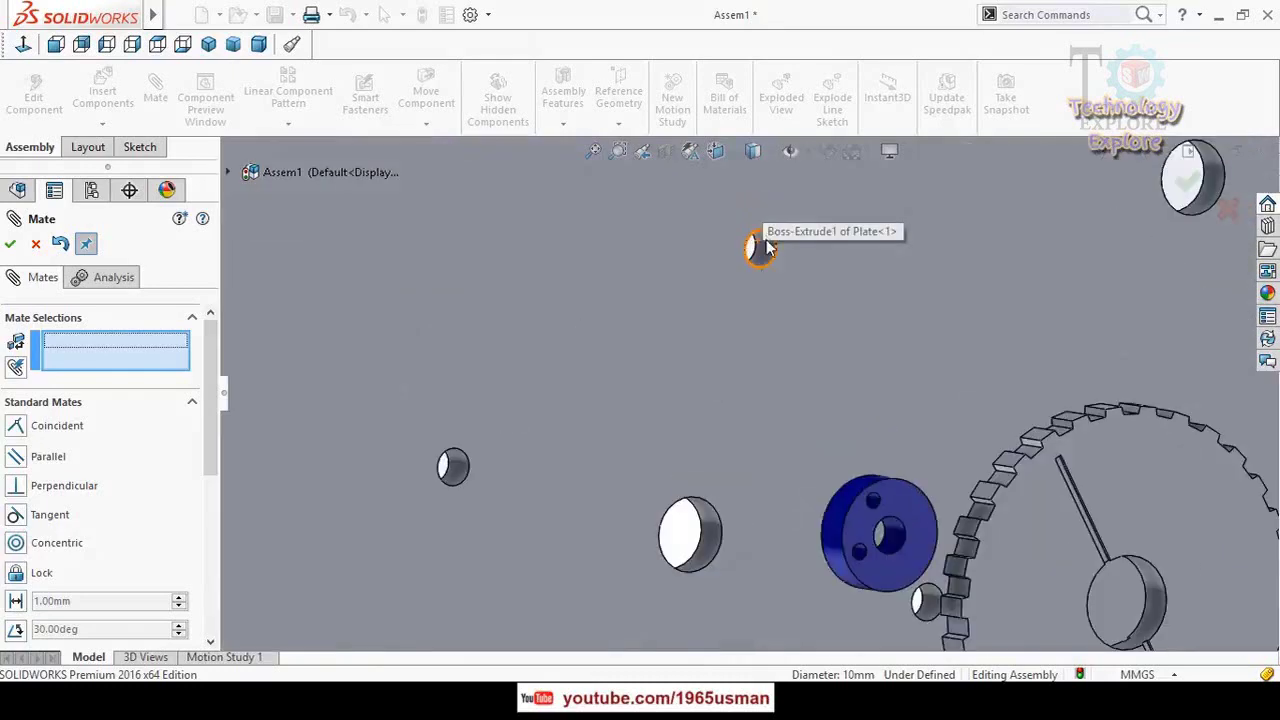
click(763, 252)
scroll(868, 376, up, 5)
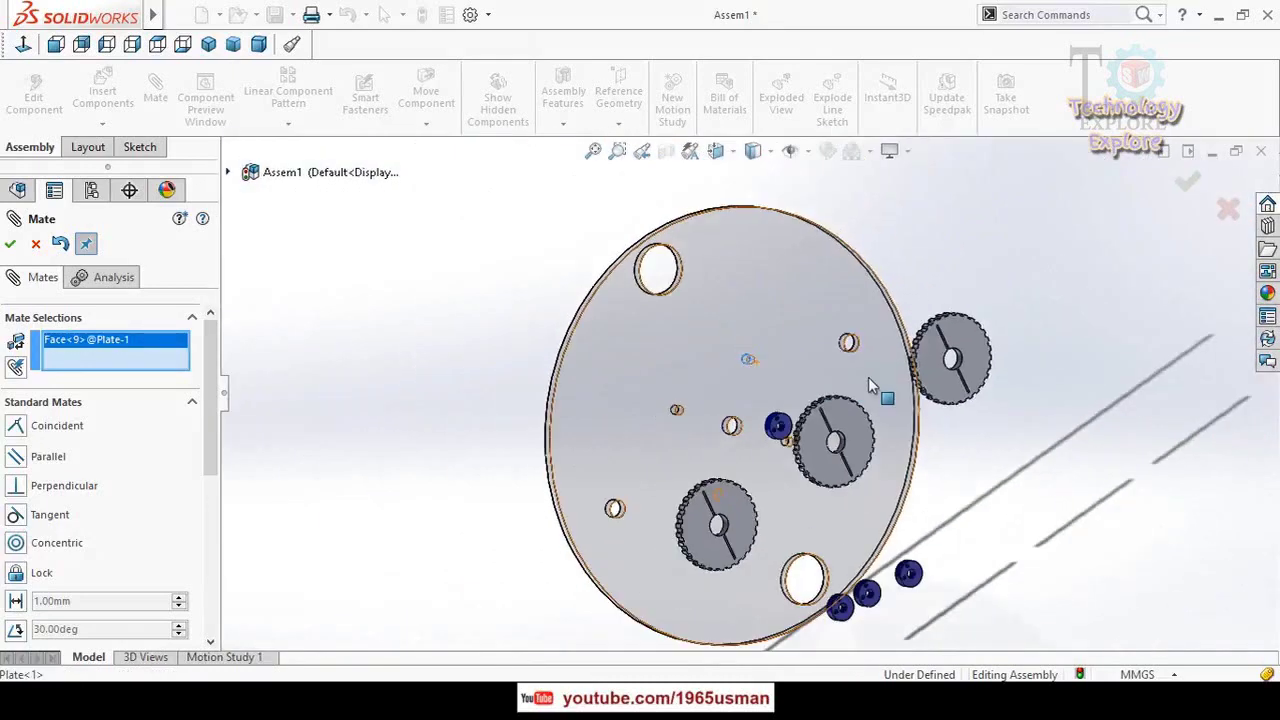
scroll(900, 375, down, 6)
click(918, 366)
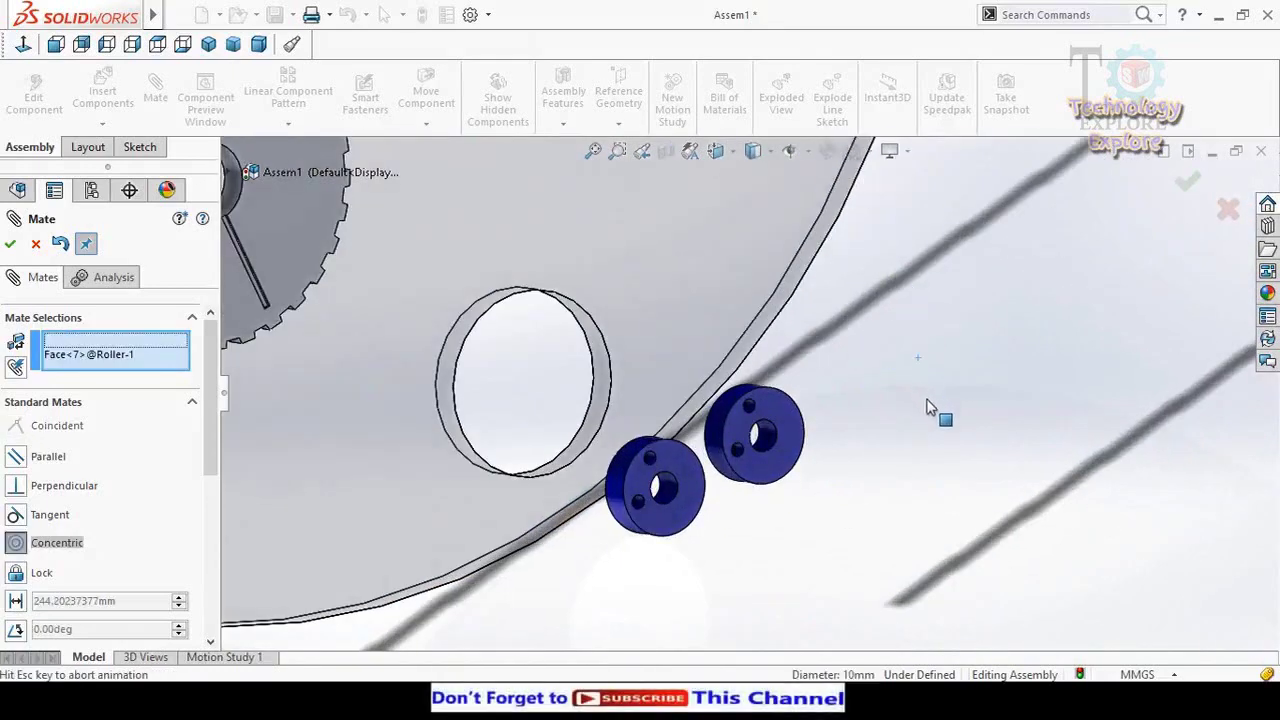
scroll(934, 406, up, 2)
click(1161, 430)
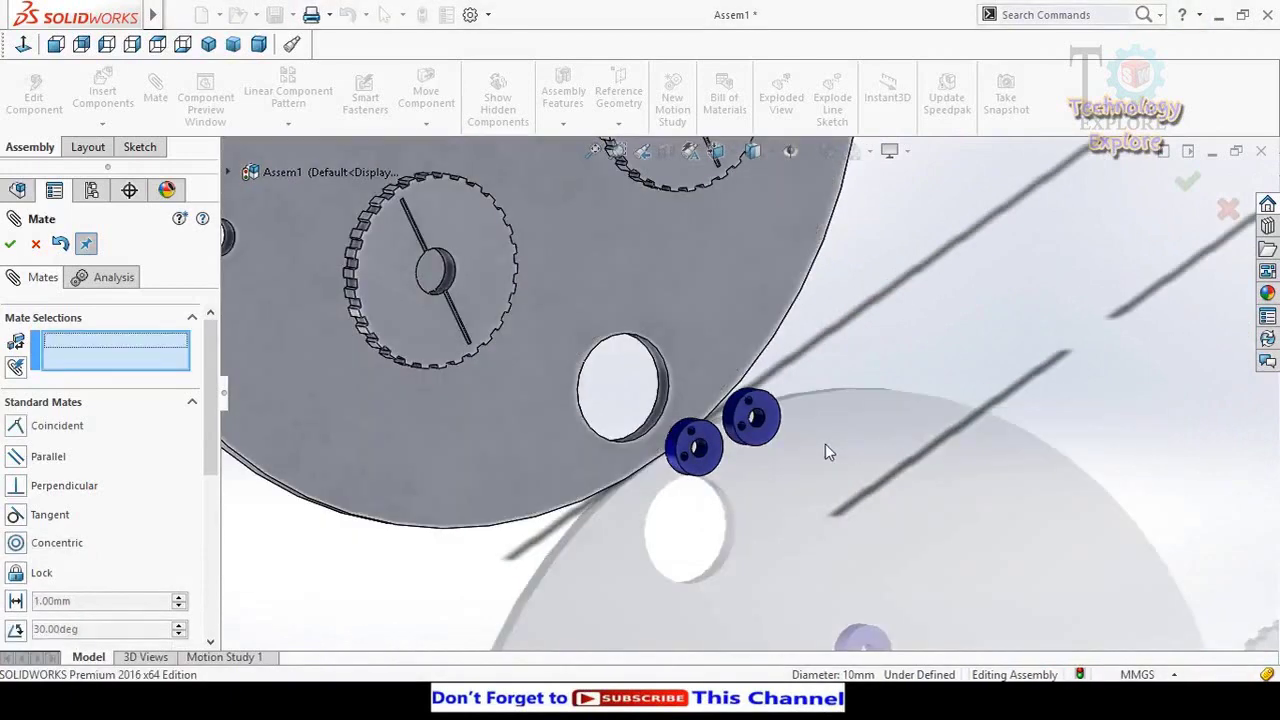
- Add concentric mates from the bores of the third and fourth rollers to the plate's two remaining small holes
click(758, 425)
scroll(854, 350, up, 5)
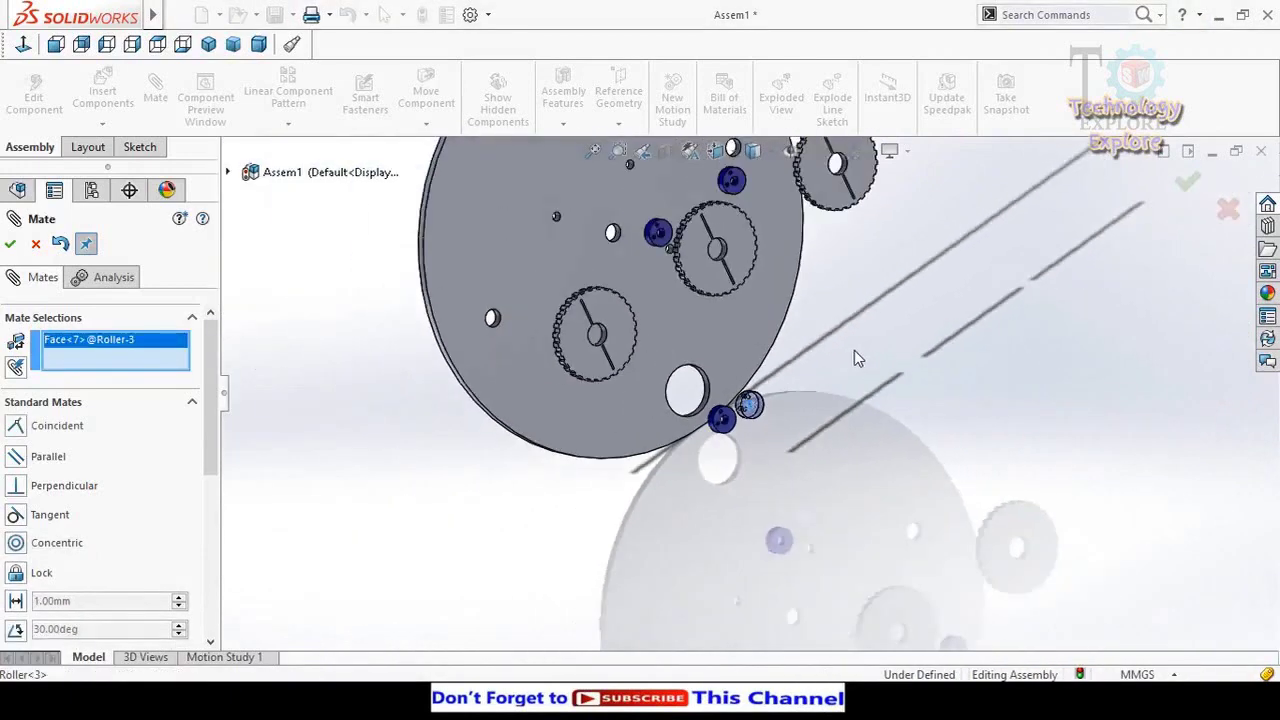
scroll(686, 280, down, 5)
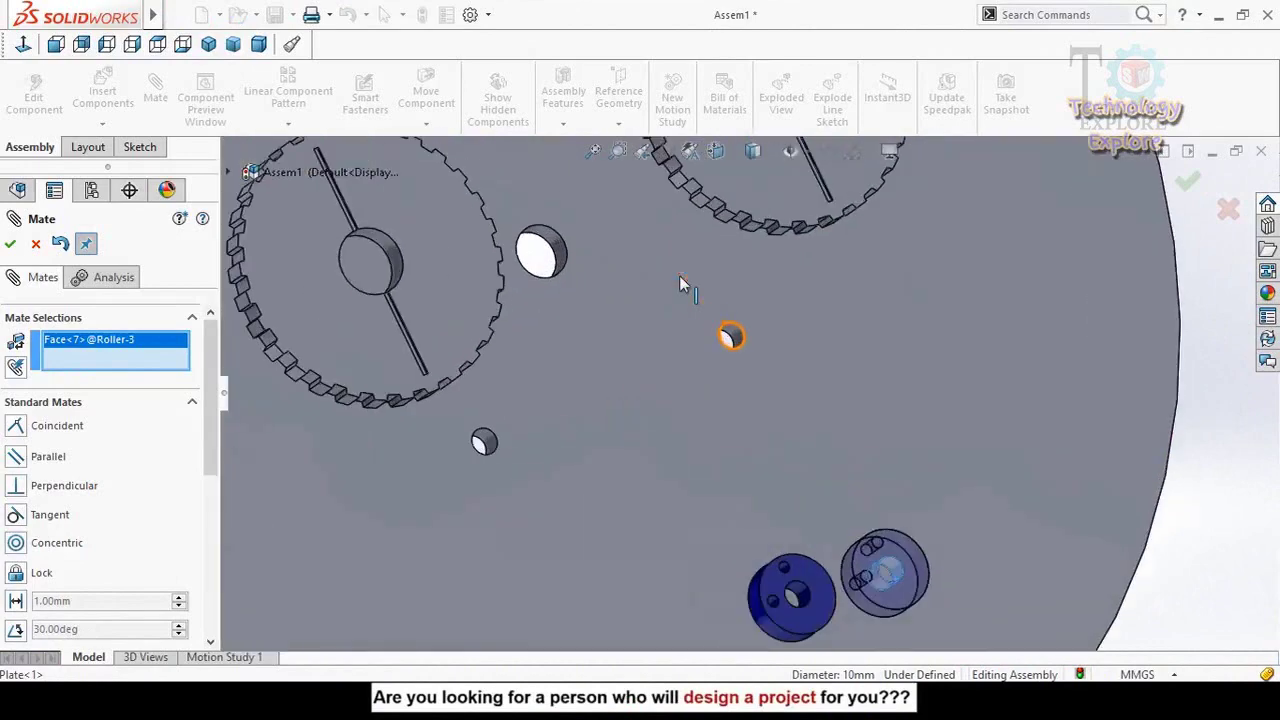
click(731, 339)
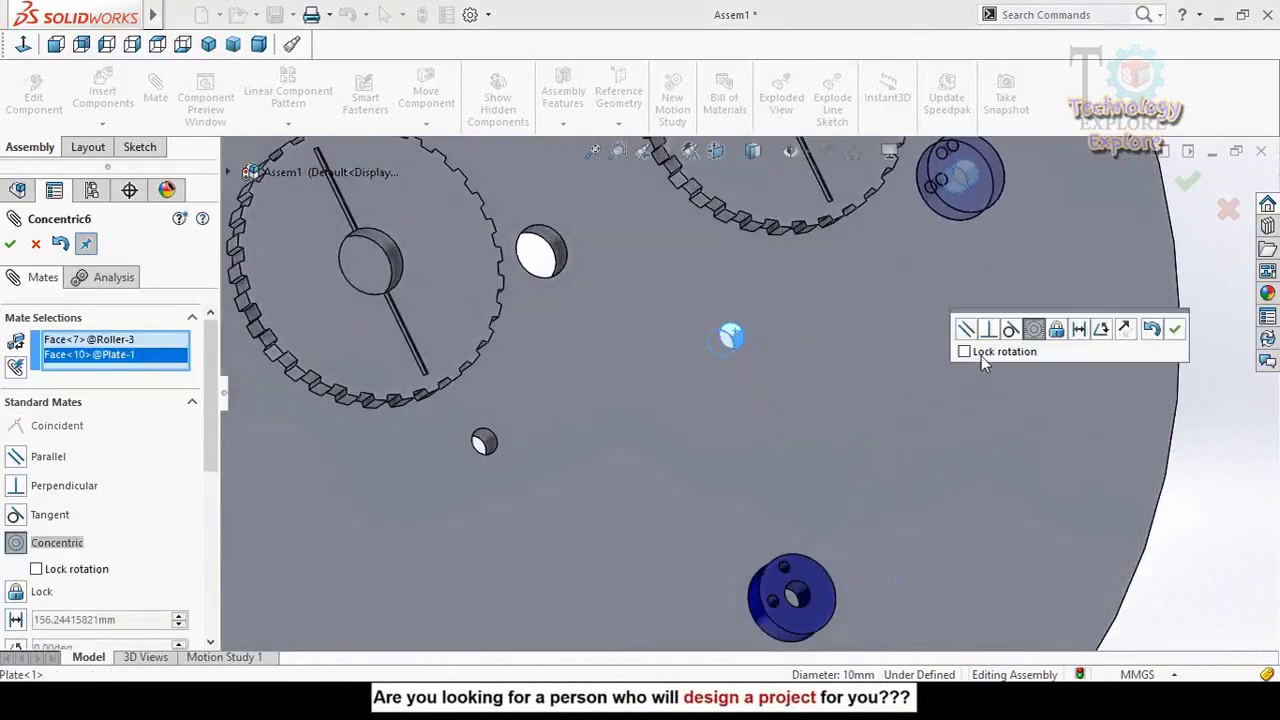
click(1175, 331)
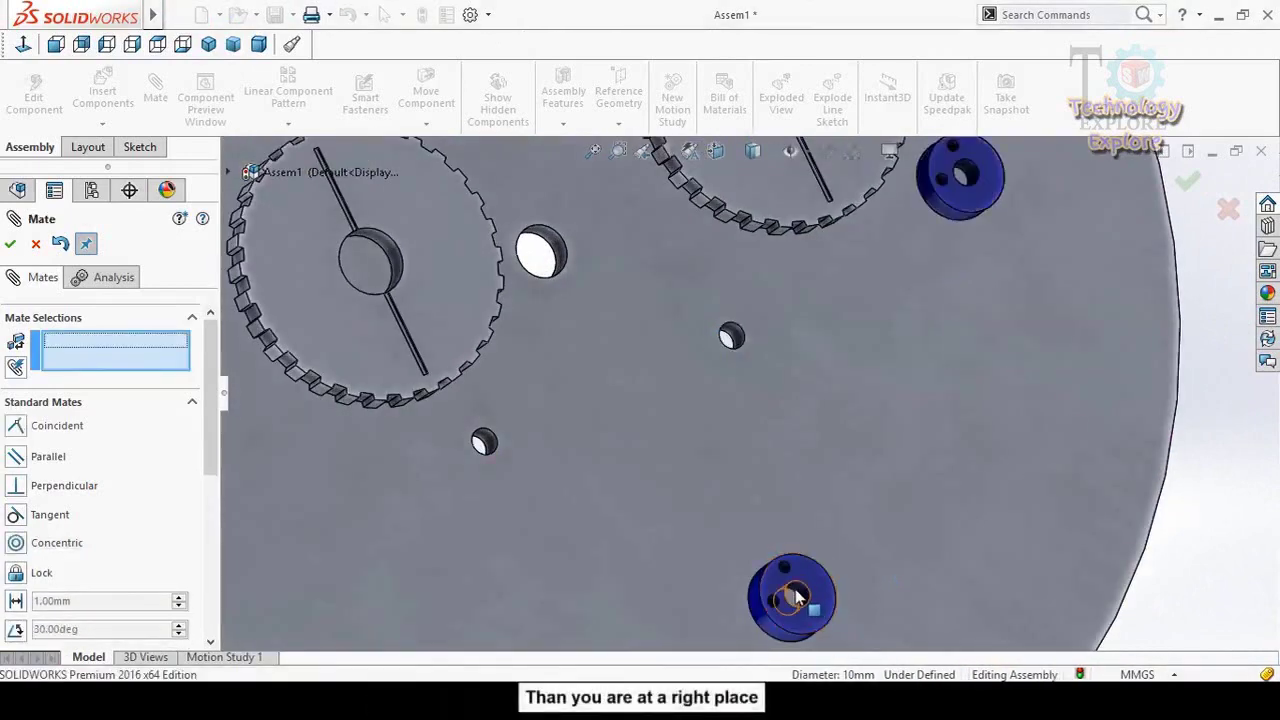
click(484, 445)
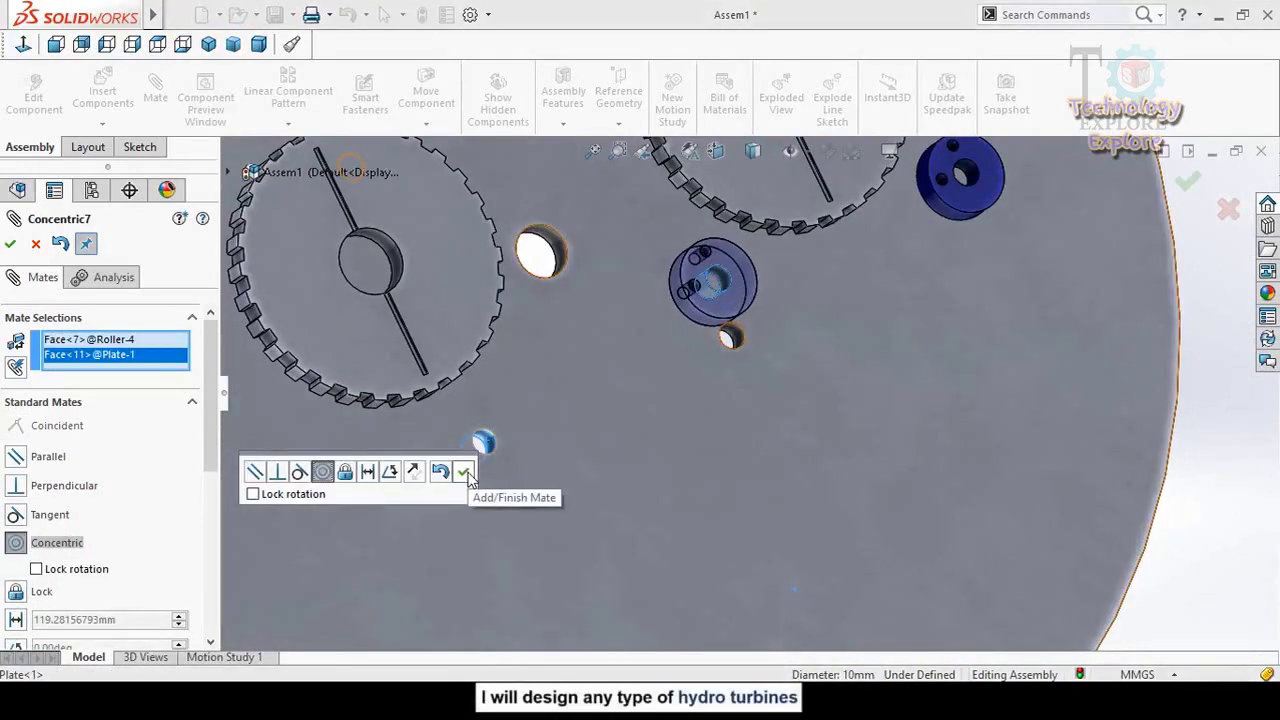
click(465, 473)
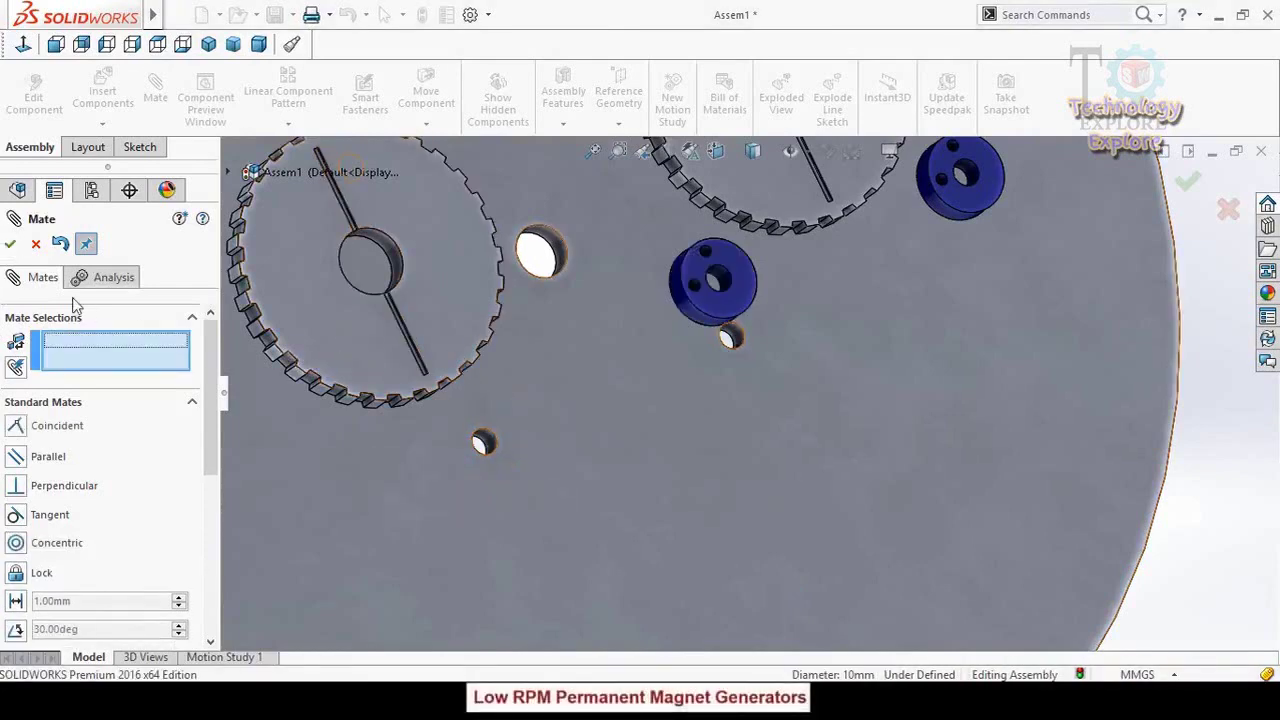
- Add a 10 mm distance mate between the plate's face and the flat face of the first big gear, and finish mating
scroll(451, 373, up, 3)
scroll(451, 373, up, 1)
middle_drag(517, 408, 506, 374)
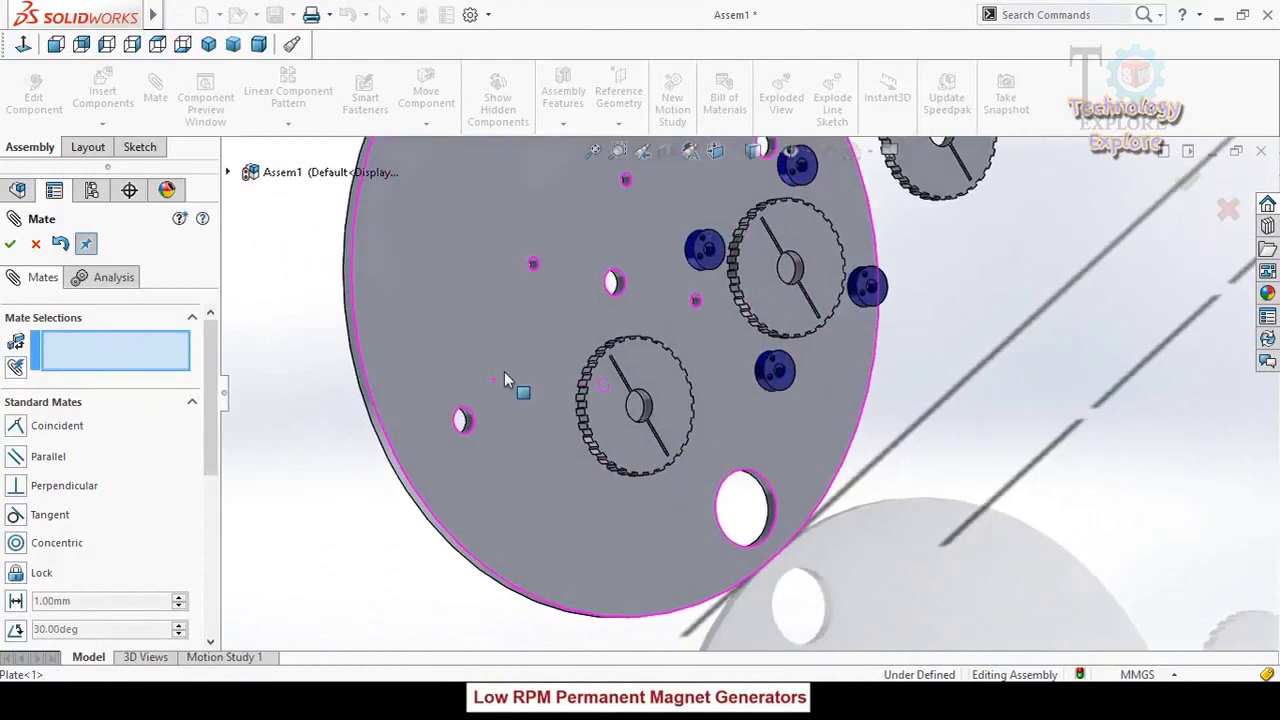
click(474, 310)
middle_drag(474, 310, 550, 430)
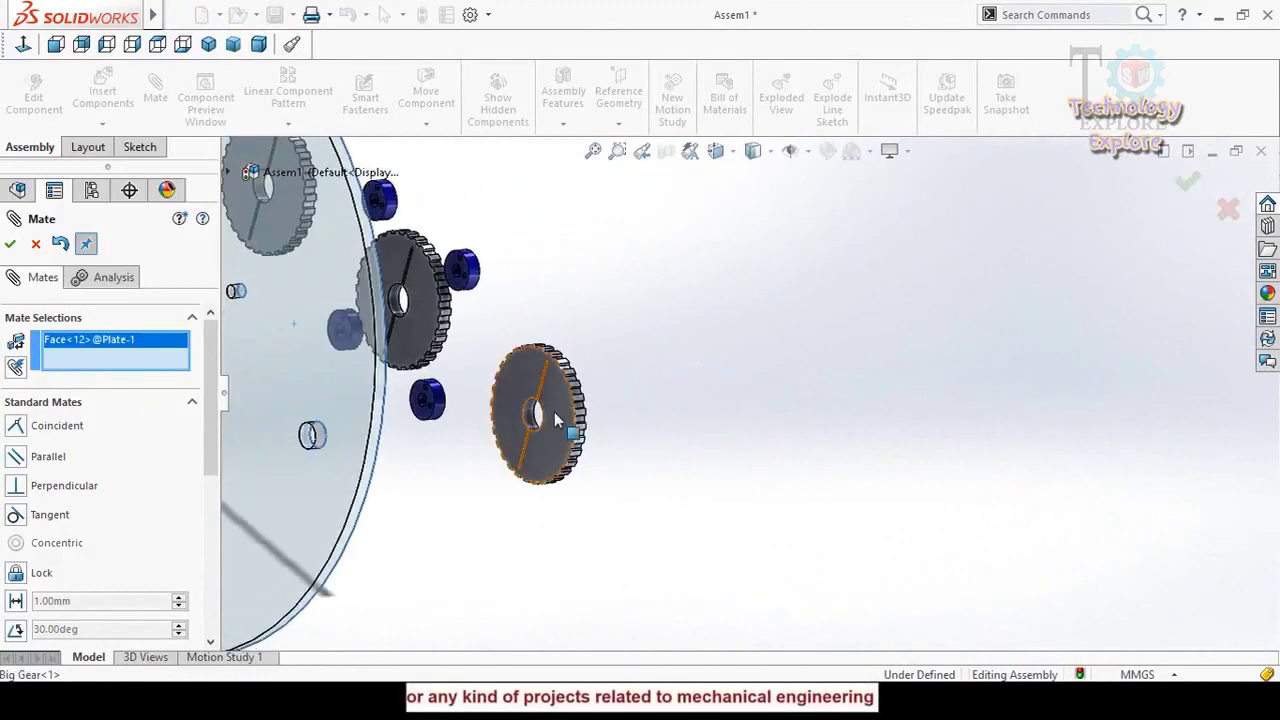
click(554, 412)
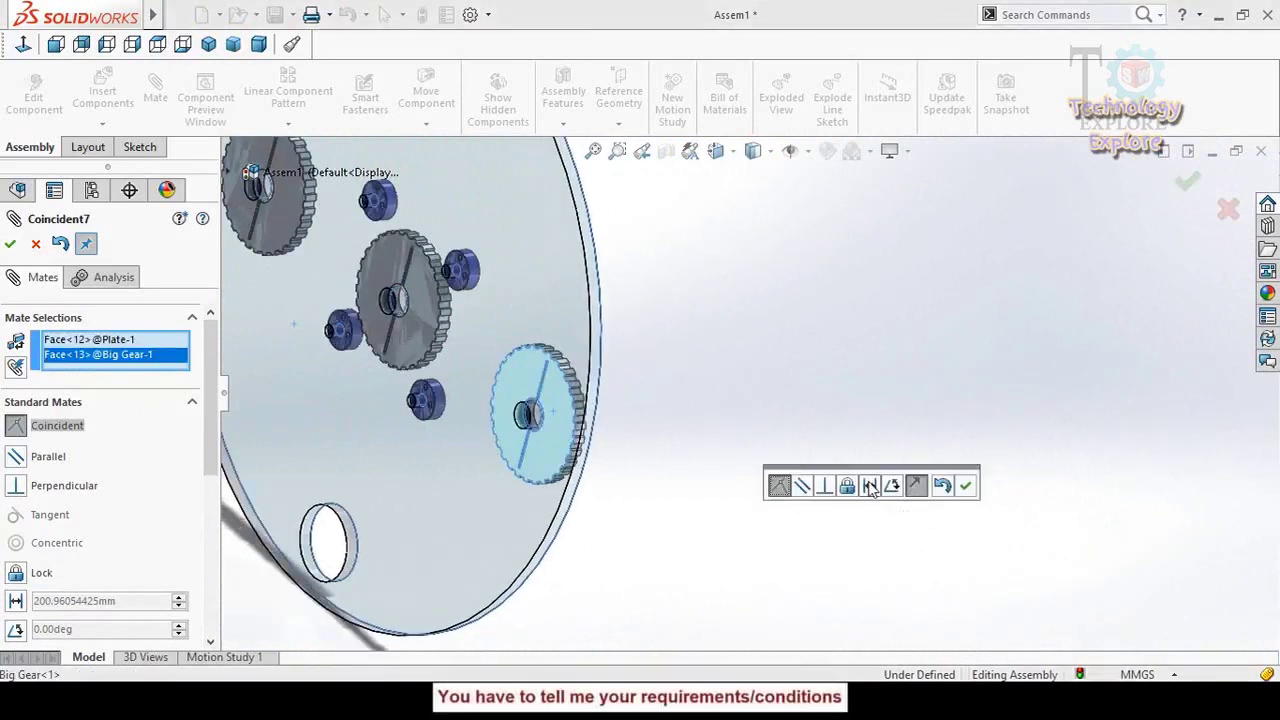
click(871, 487)
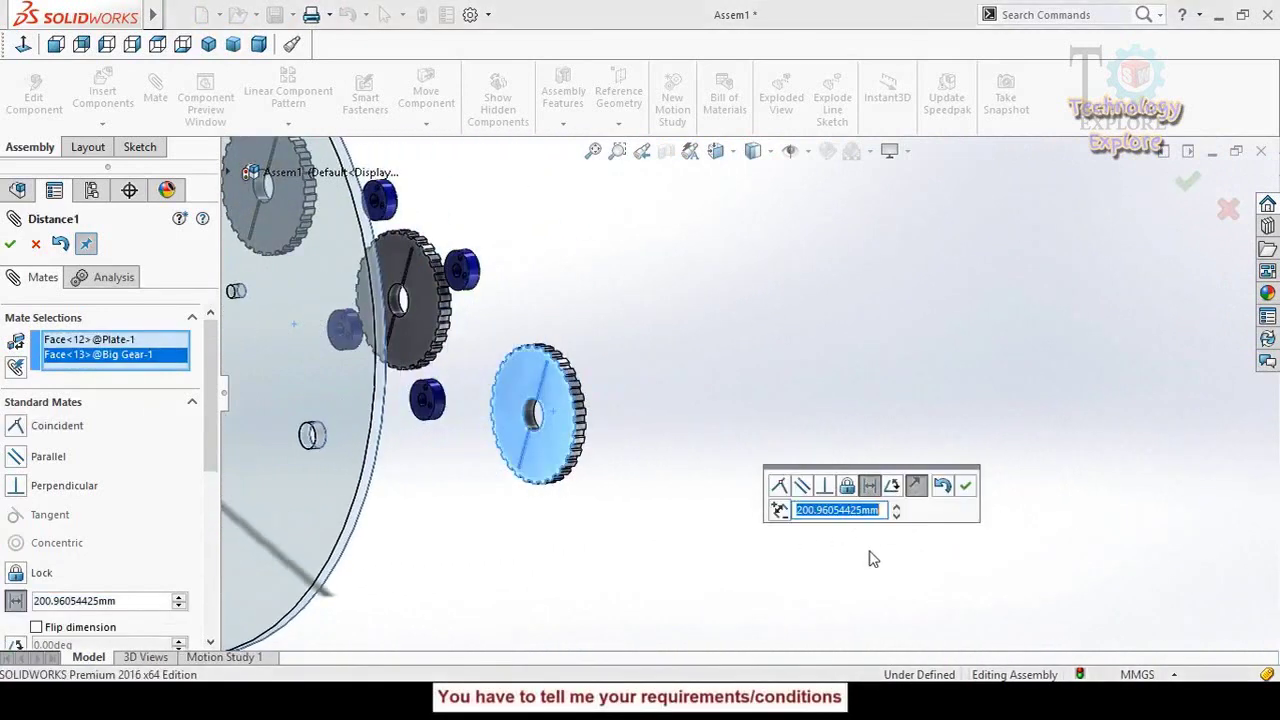
key(Return)
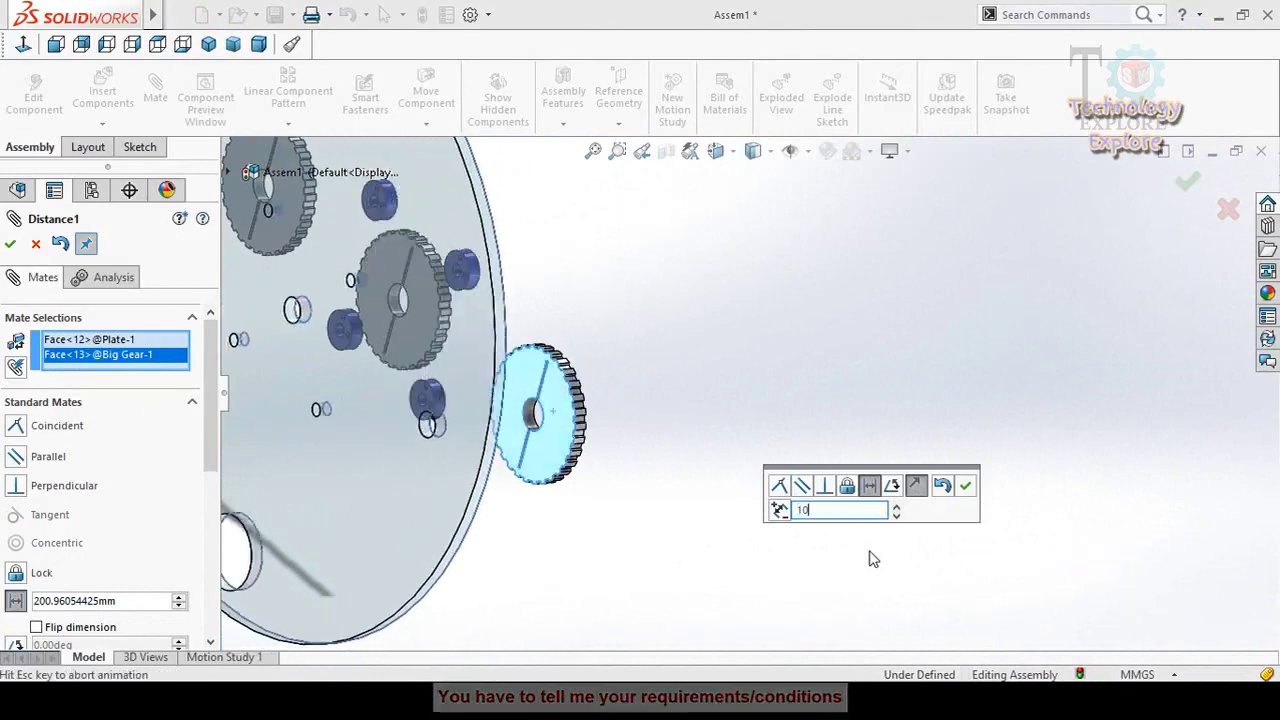
click(966, 487)
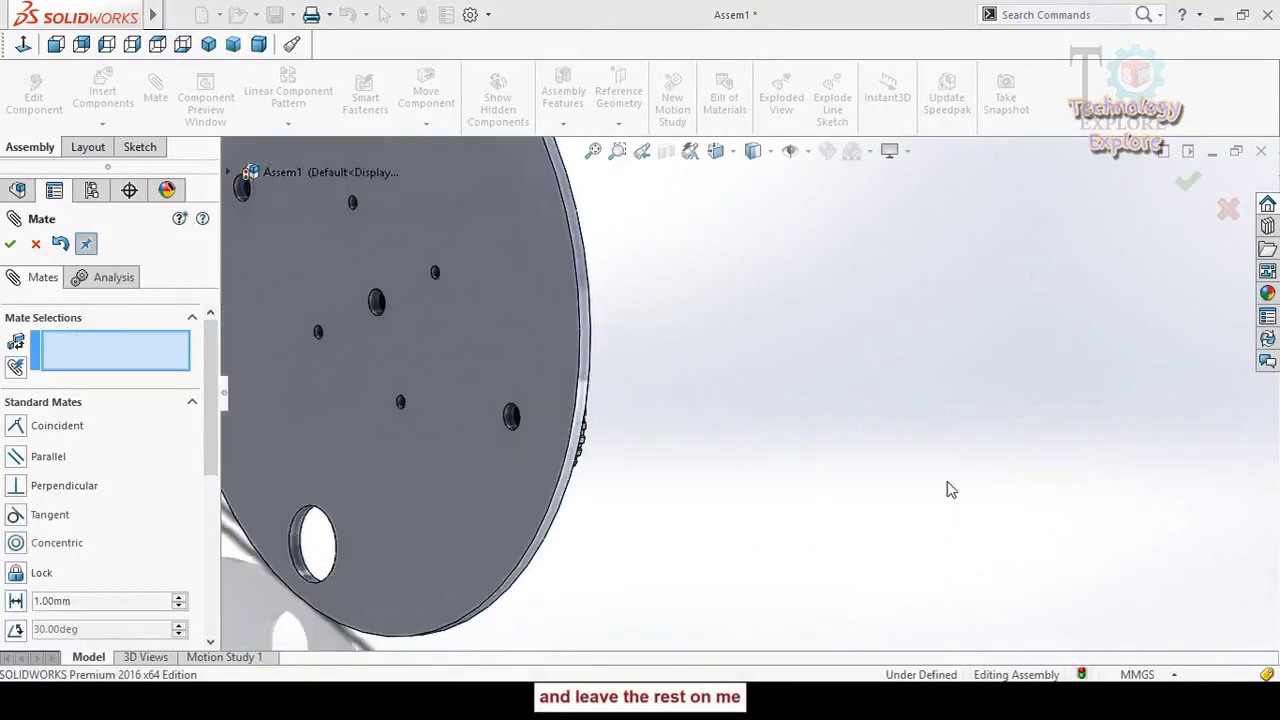
click(8, 246)
- Apply a yellow colour appearance to the plate component at assembly level
scroll(501, 375, up, 6)
middle_drag(632, 388, 616, 357)
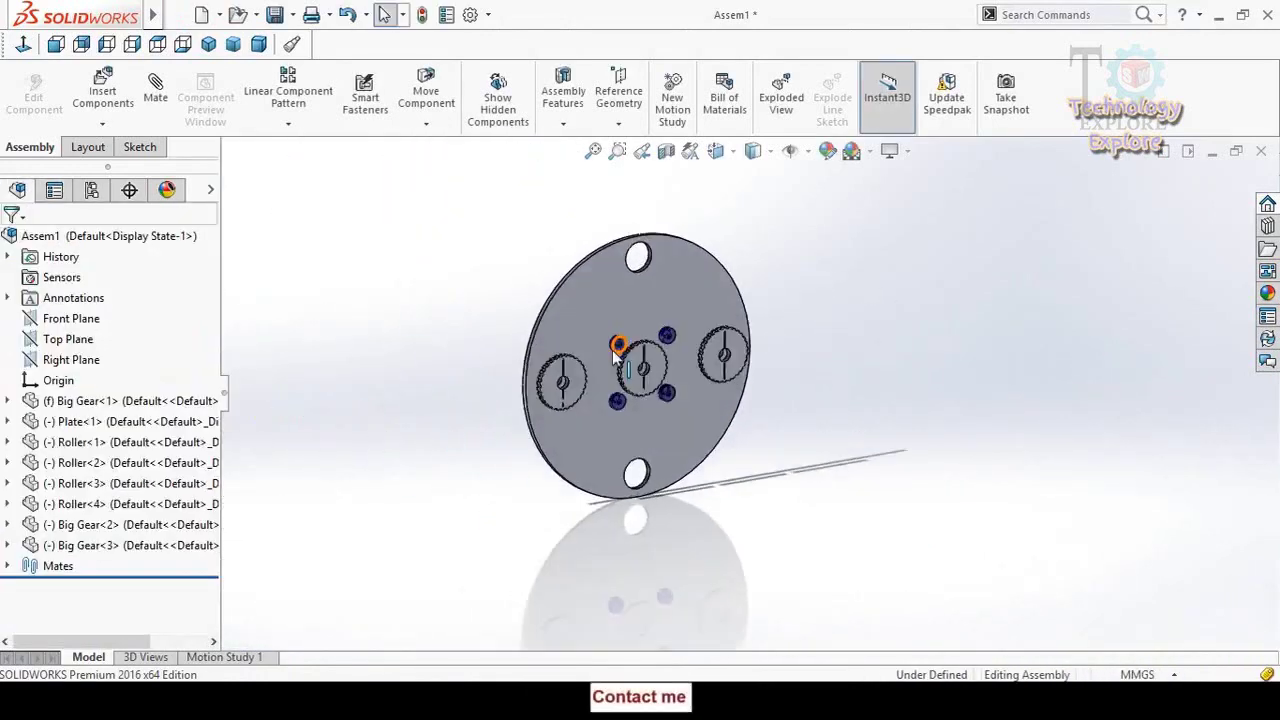
scroll(616, 357, down, 4)
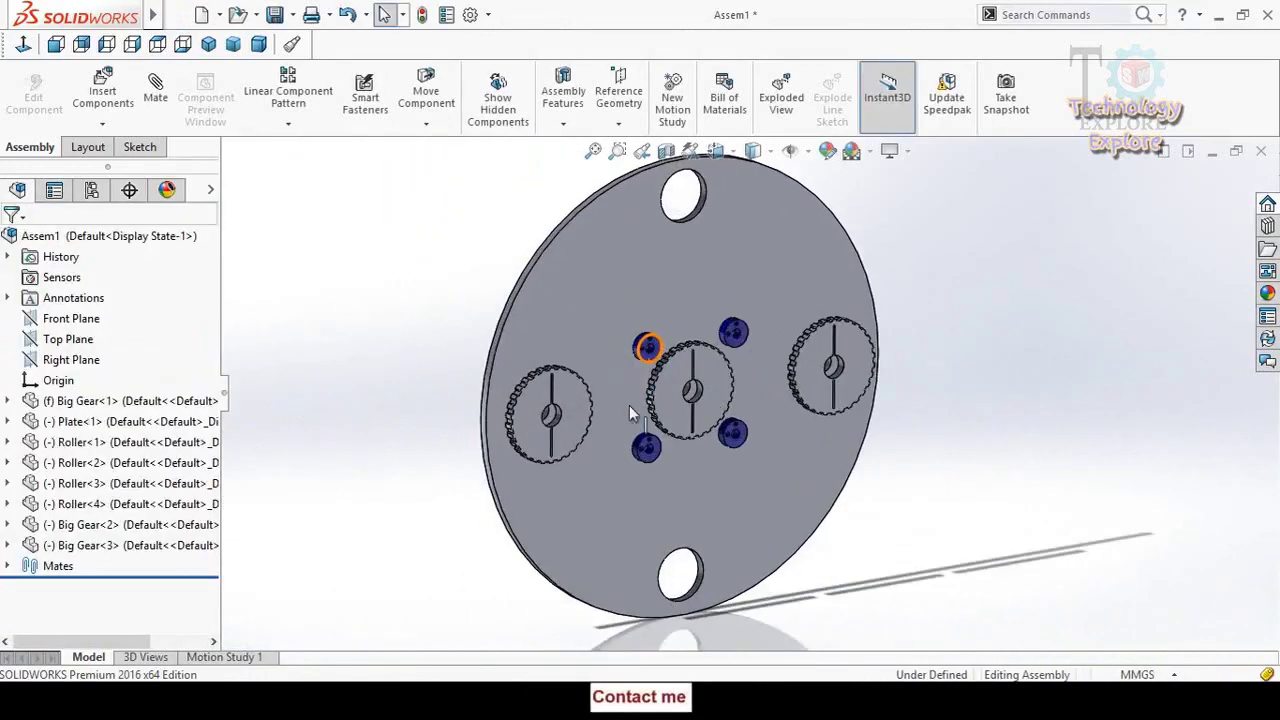
click(709, 416)
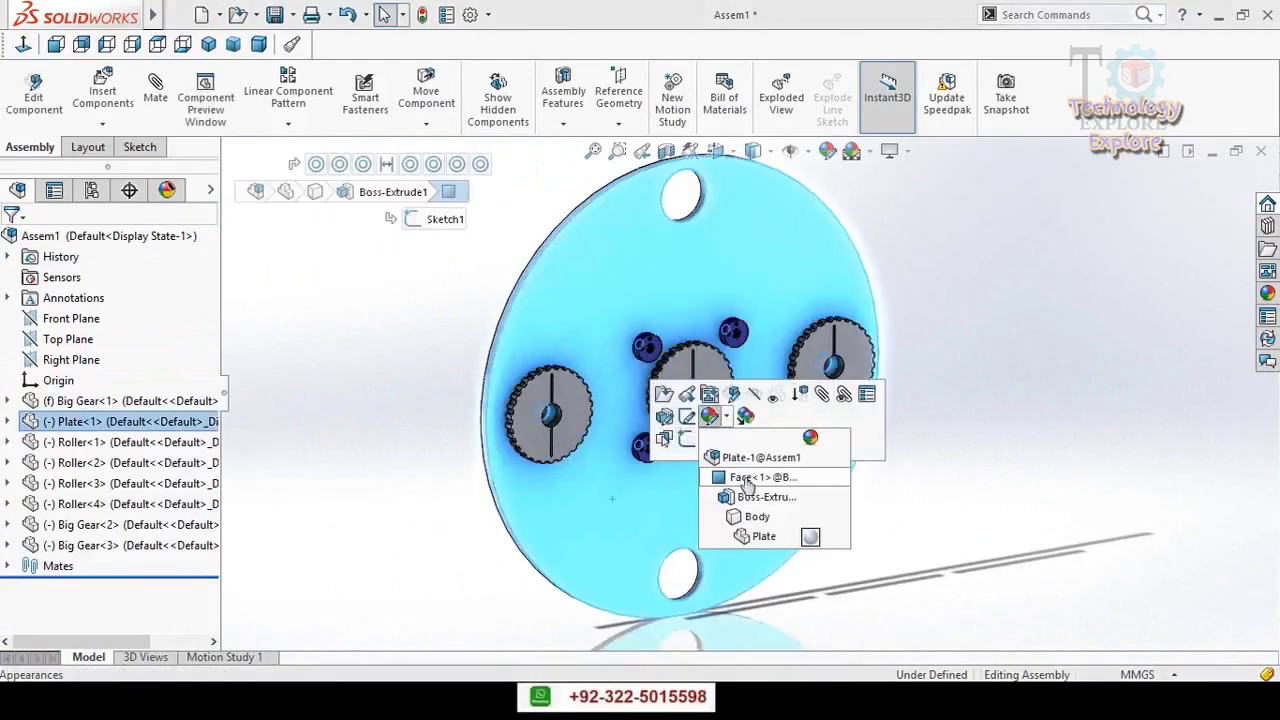
click(750, 457)
click(60, 420)
click(30, 203)
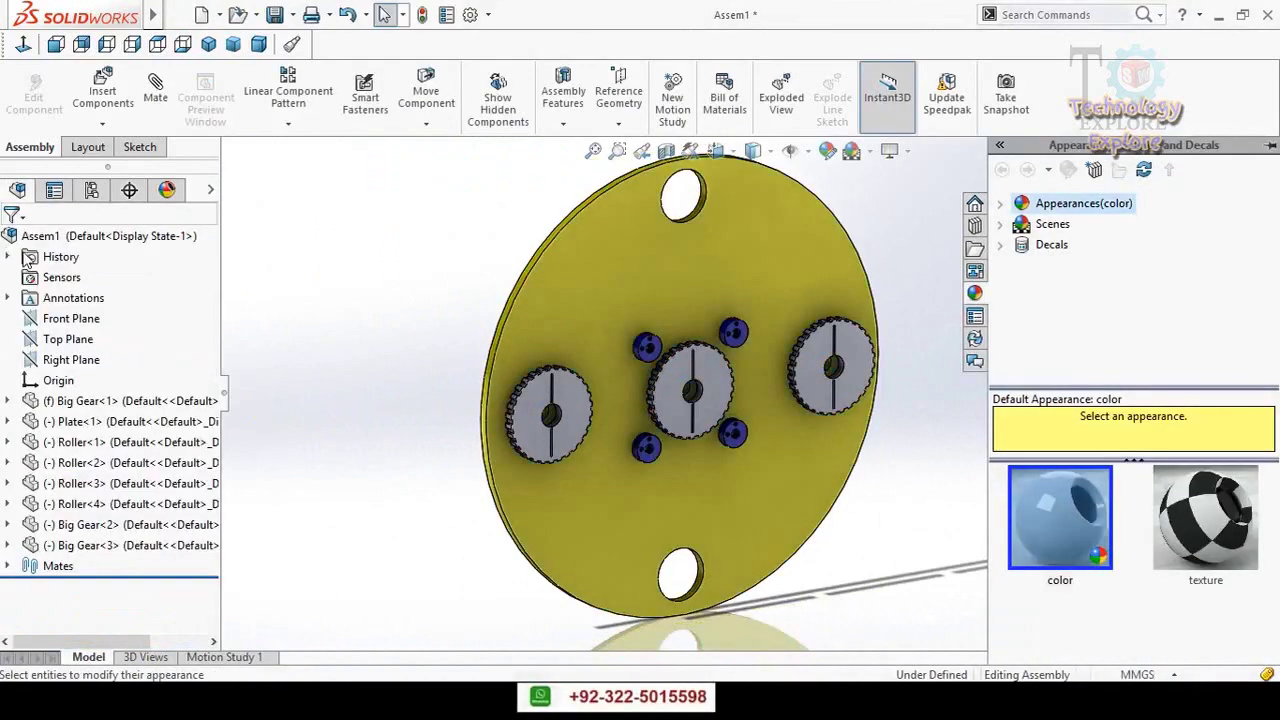
- Apply a red colour appearance to the first big gear, at one end of the row of gears
click(580, 395)
click(671, 318)
click(720, 440)
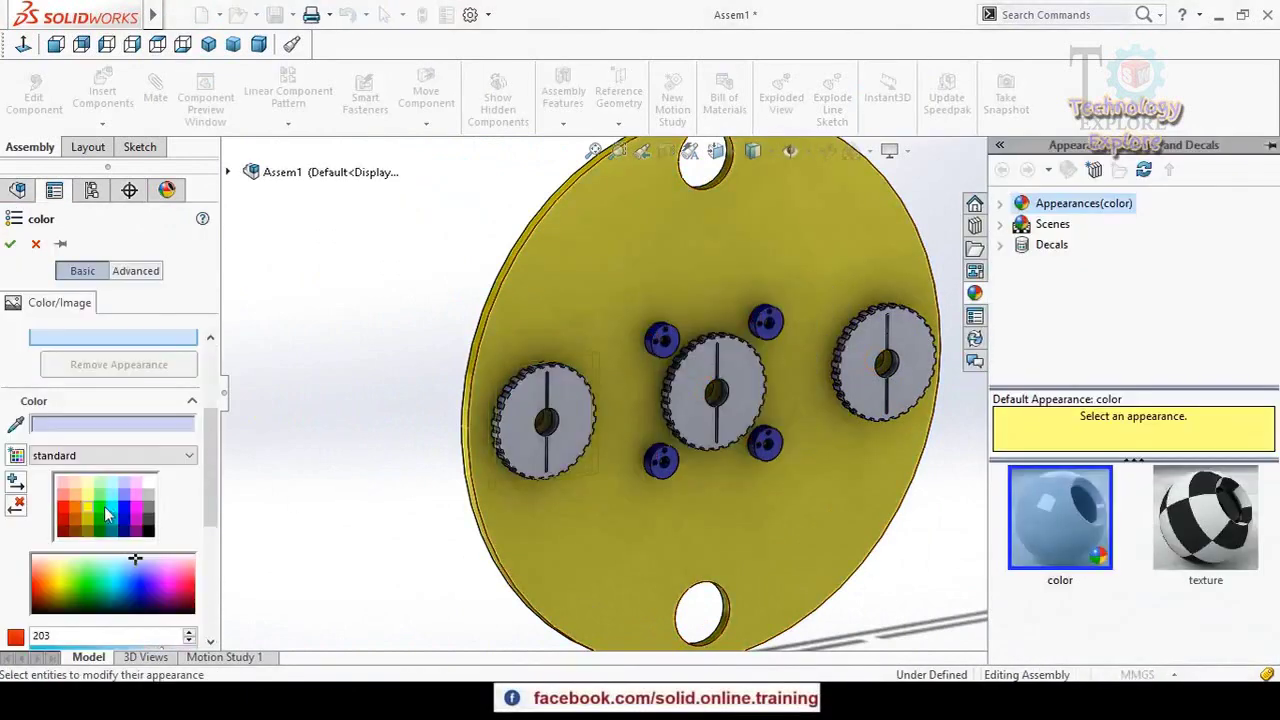
click(64, 509)
click(10, 244)
- Apply an orange-brown colour appearance to the central big gear
click(698, 393)
click(788, 318)
click(836, 350)
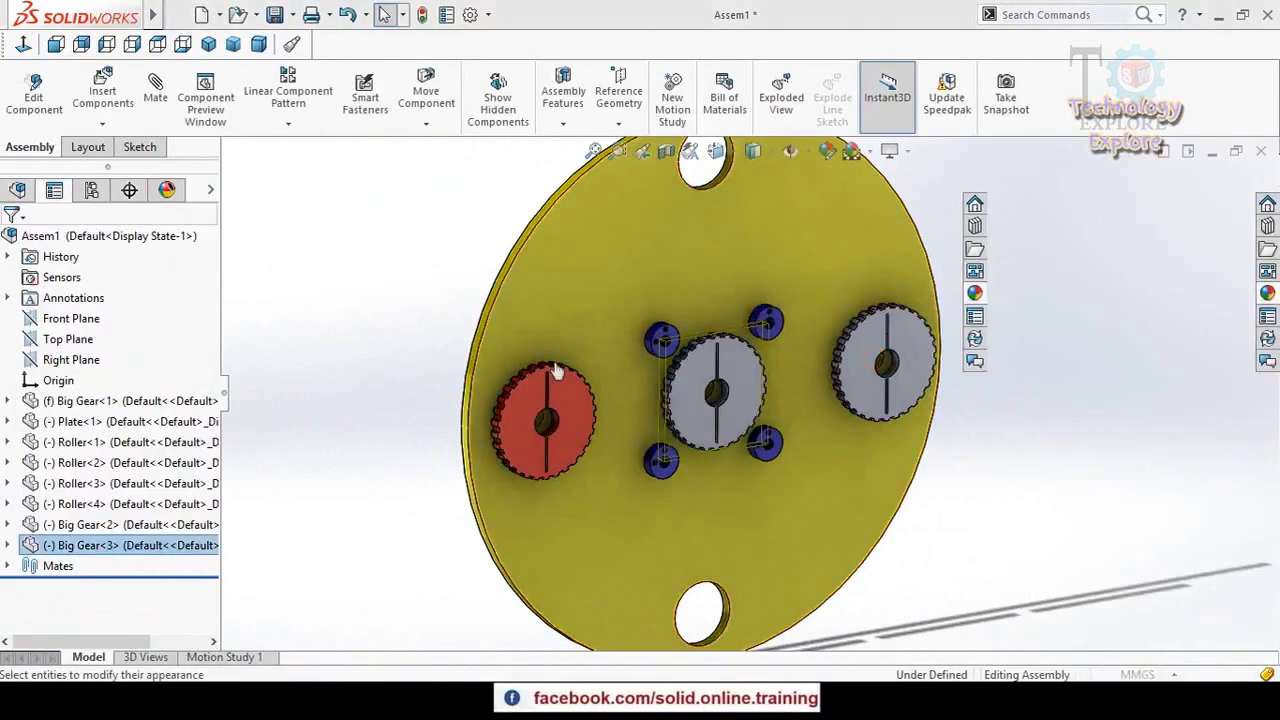
click(74, 515)
click(10, 244)
- Apply a green colour appearance to the remaining uncoloured outer big gear at assembly level
click(905, 360)
click(1046, 289)
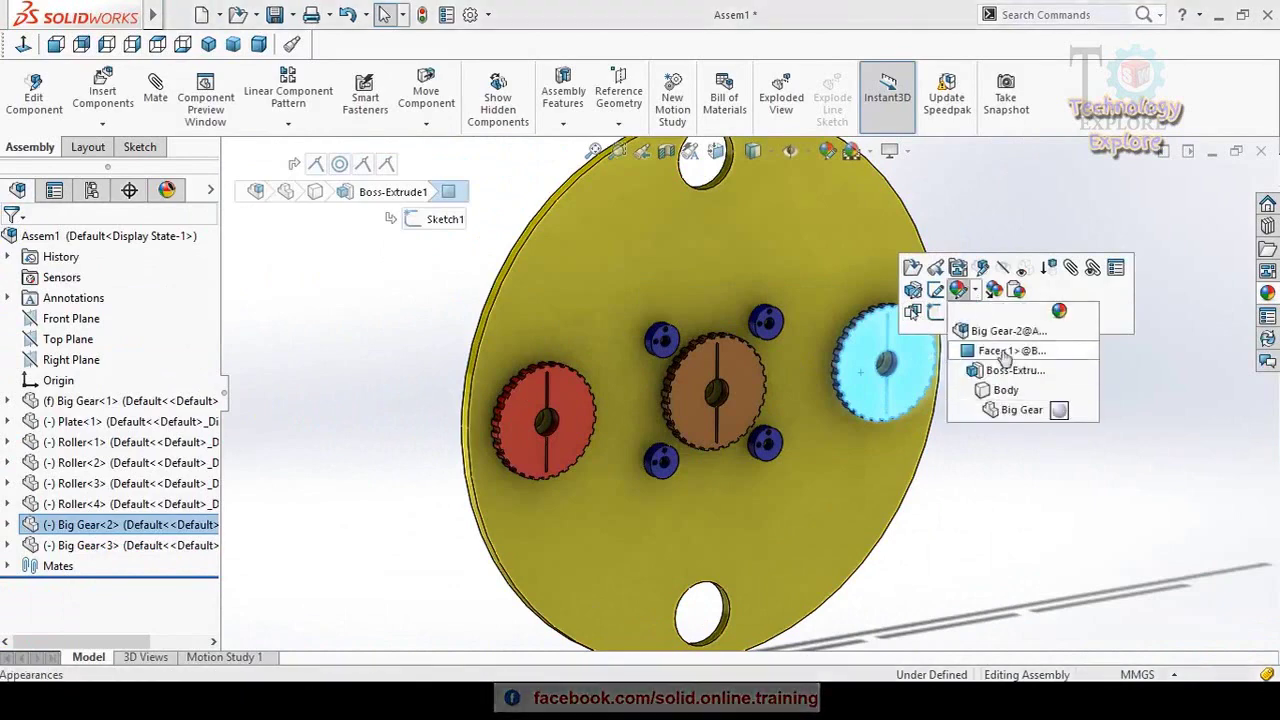
click(1000, 331)
click(104, 527)
click(10, 244)
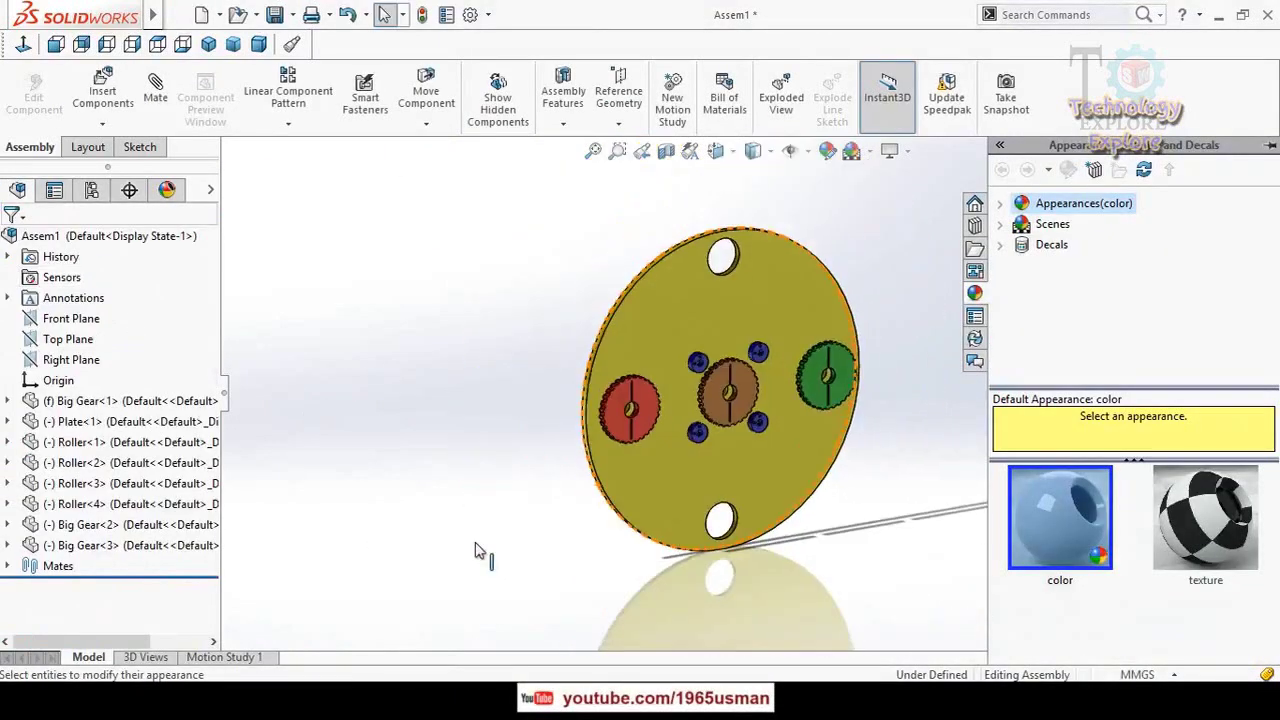
- Start a Belt/Chain feature with the red gear's bore as the first belt member and set its diameter to 110 mm
middle_drag(735, 423, 686, 455)
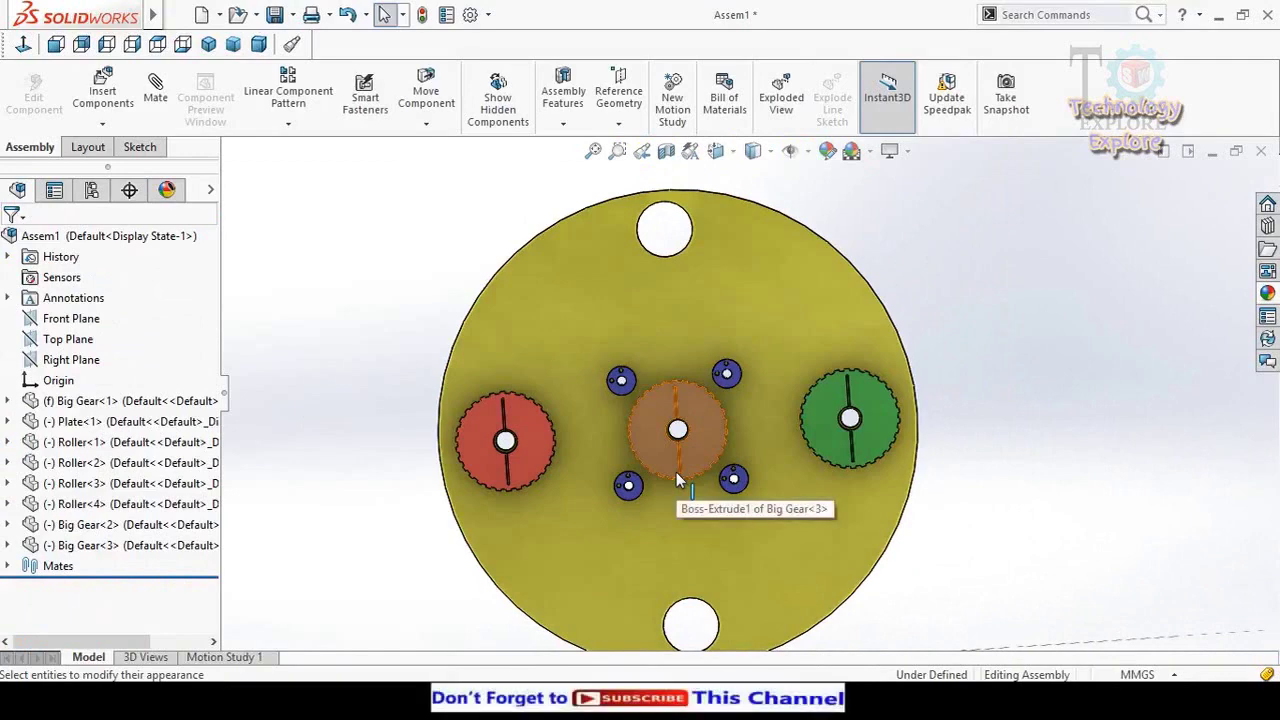
scroll(676, 472, up, 3)
scroll(687, 464, up, 1)
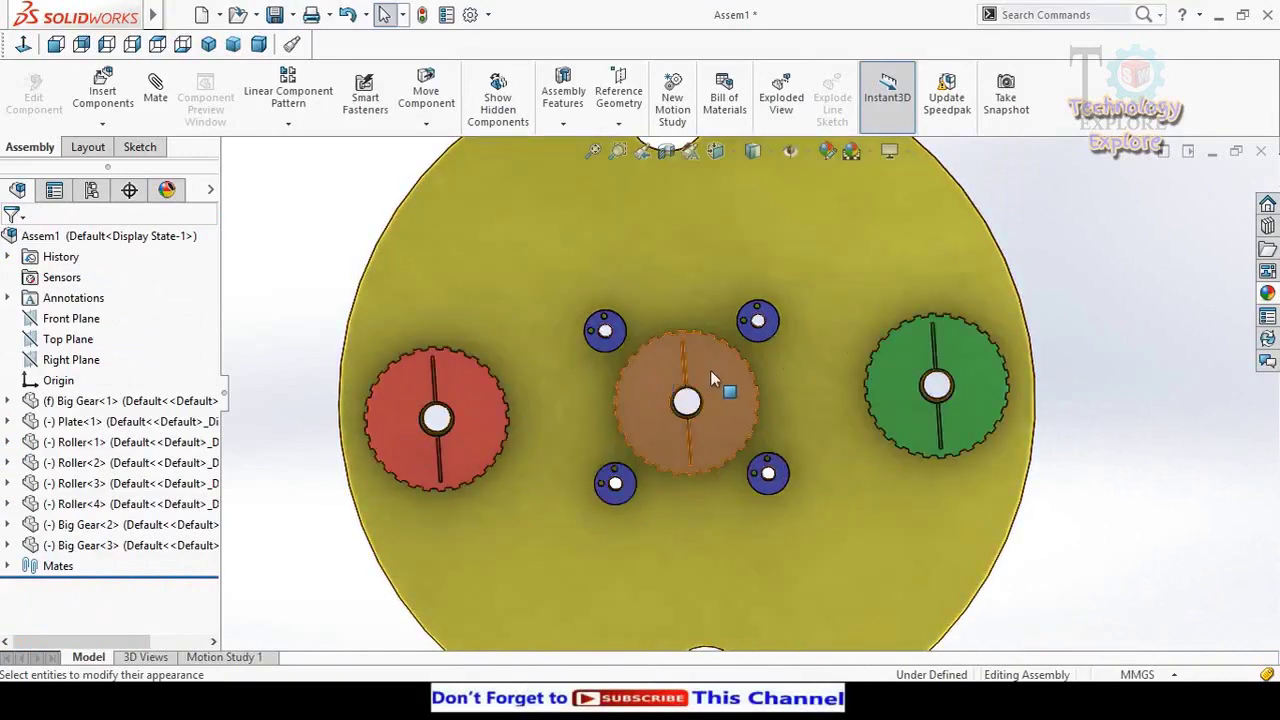
middle_drag(1058, 290, 1063, 315)
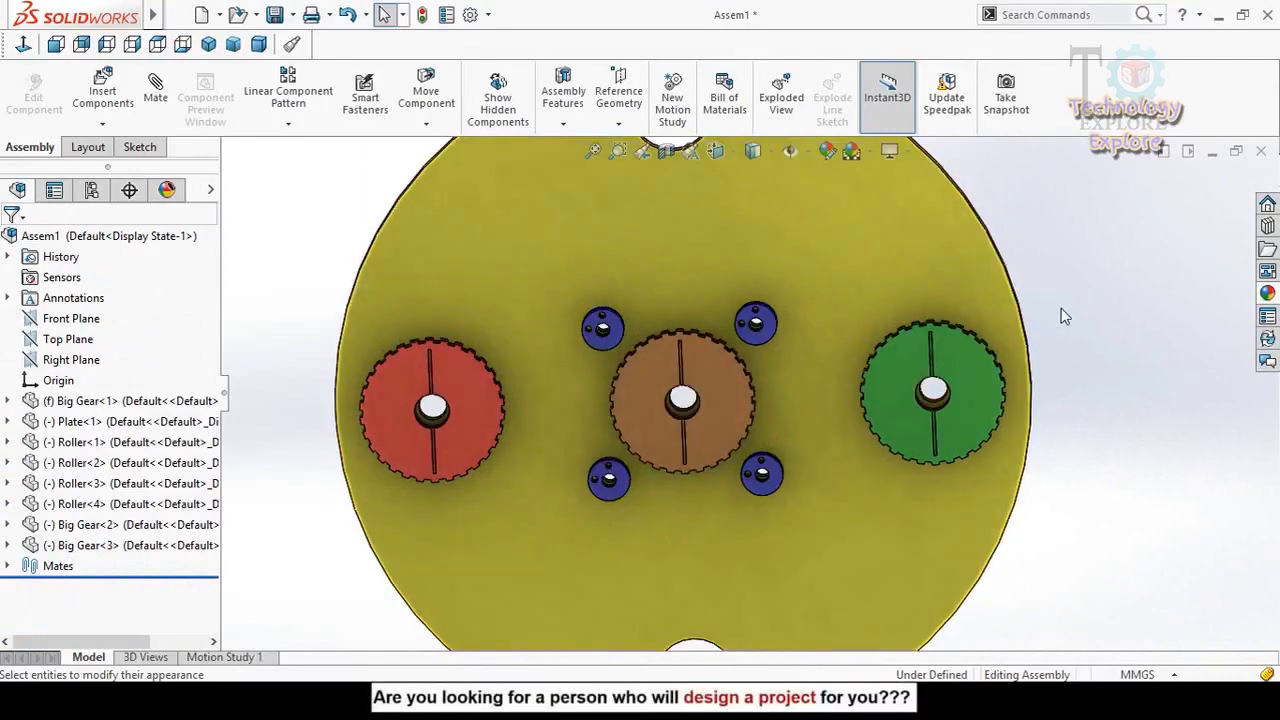
click(576, 104)
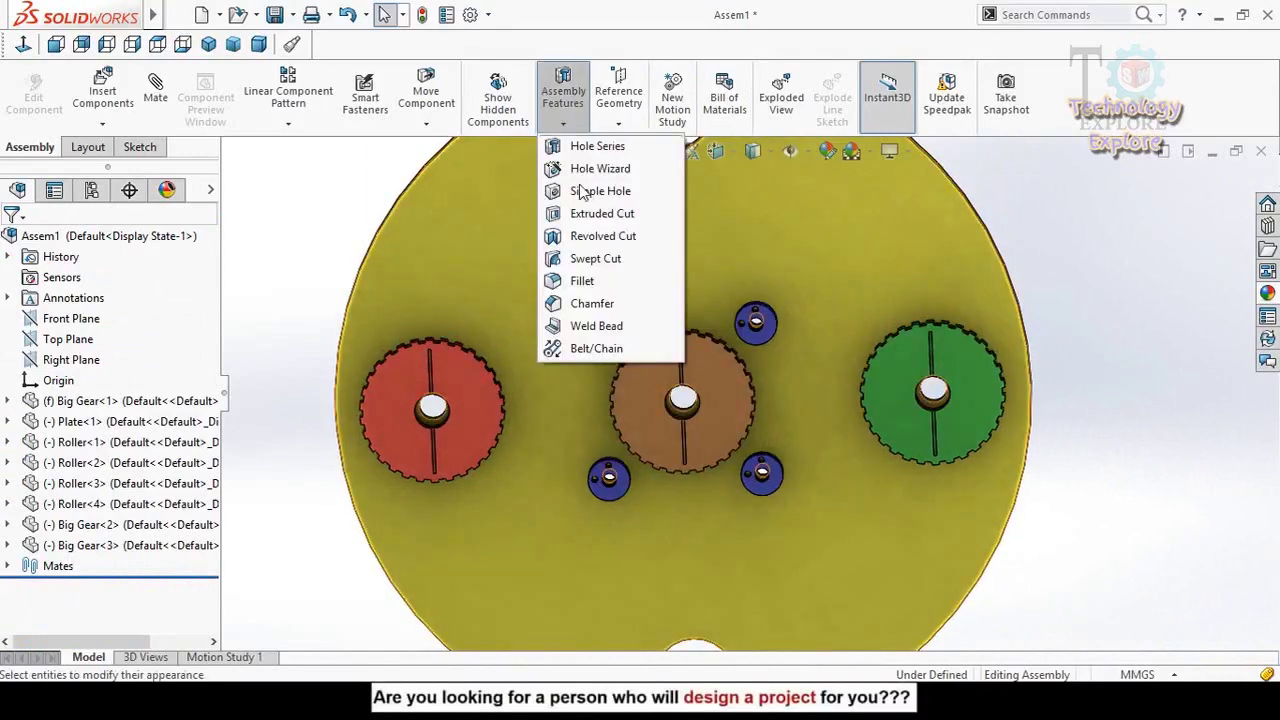
click(596, 348)
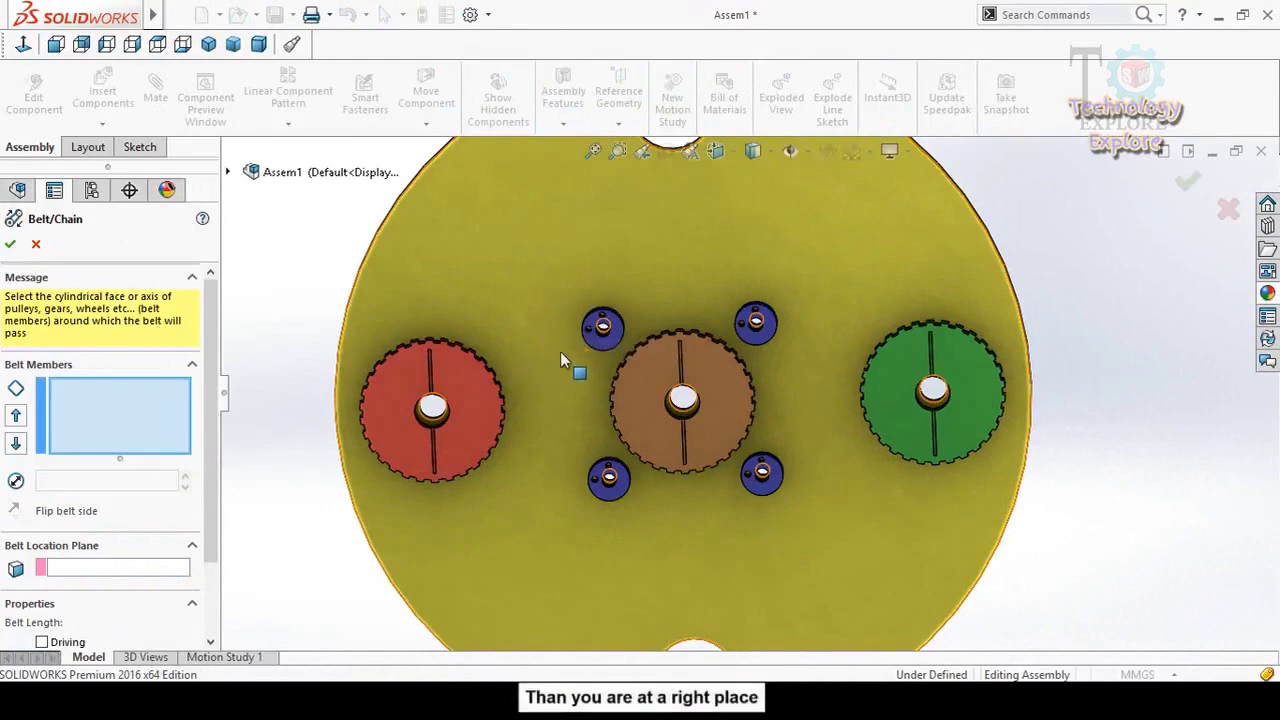
key(f)
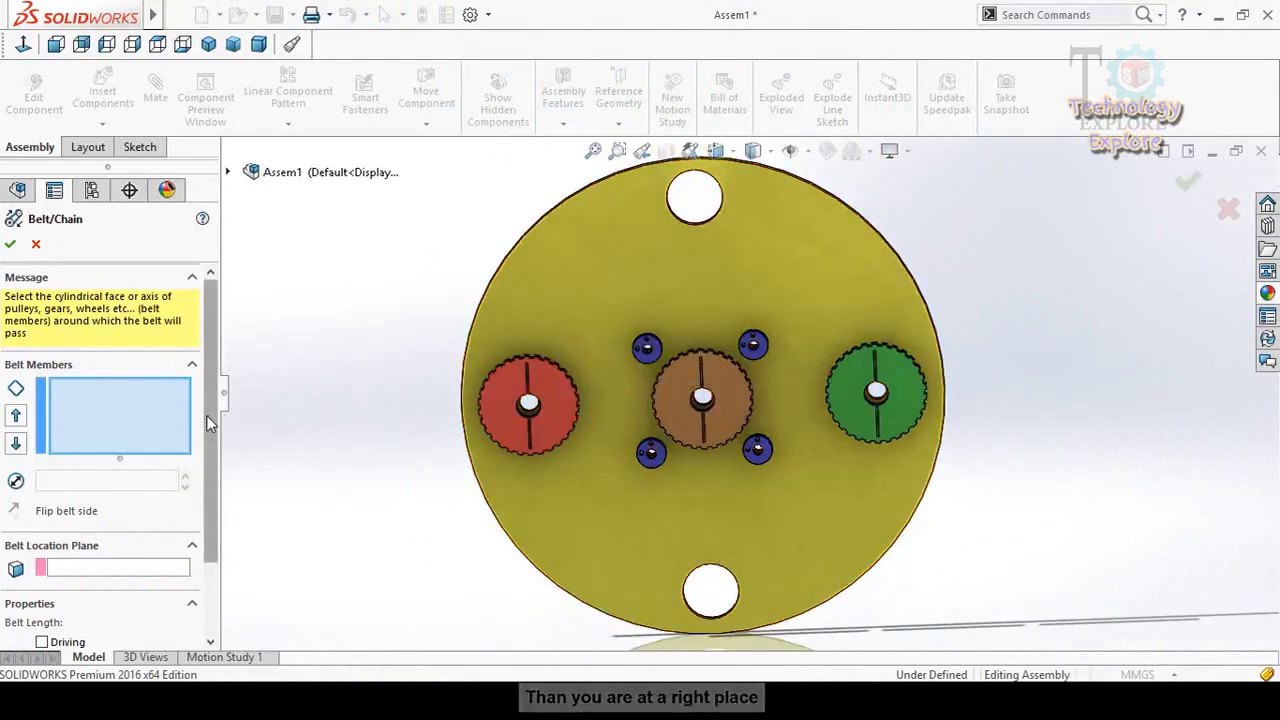
scroll(585, 385, down, 3)
middle_drag(506, 467, 533, 451)
scroll(537, 434, down, 3)
click(543, 423)
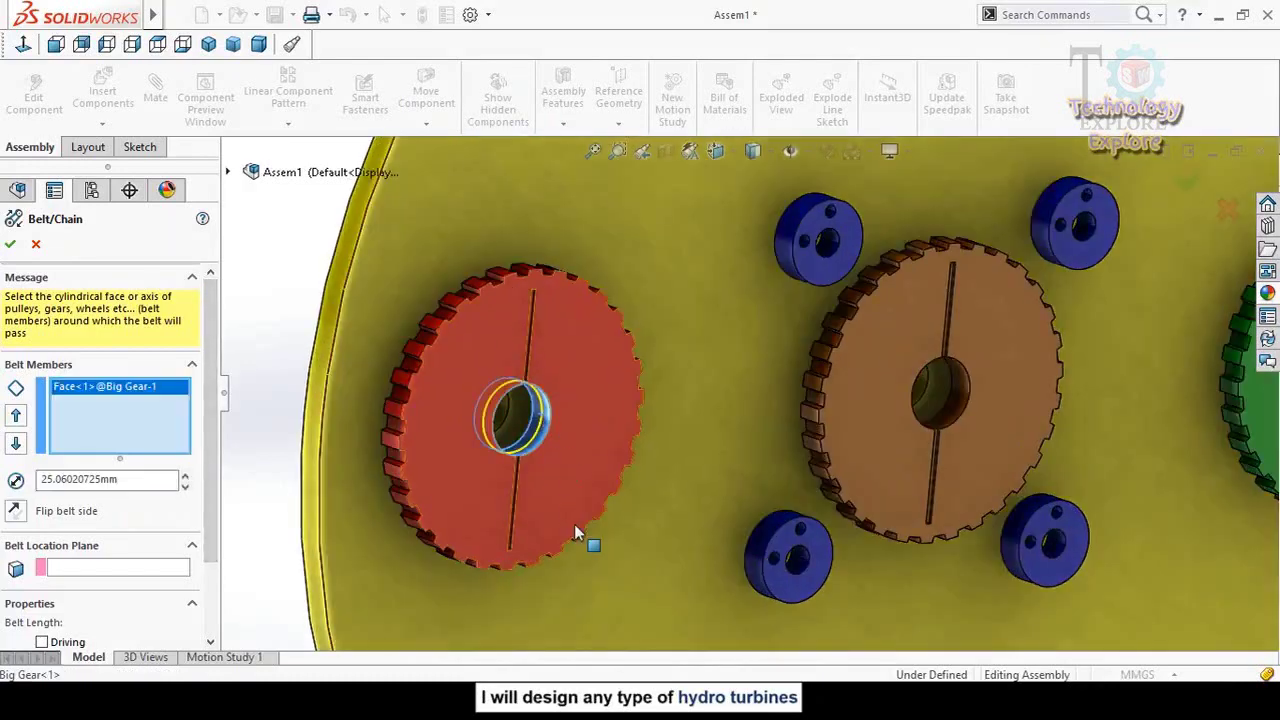
scroll(600, 428, up, 5)
scroll(740, 343, down, 5)
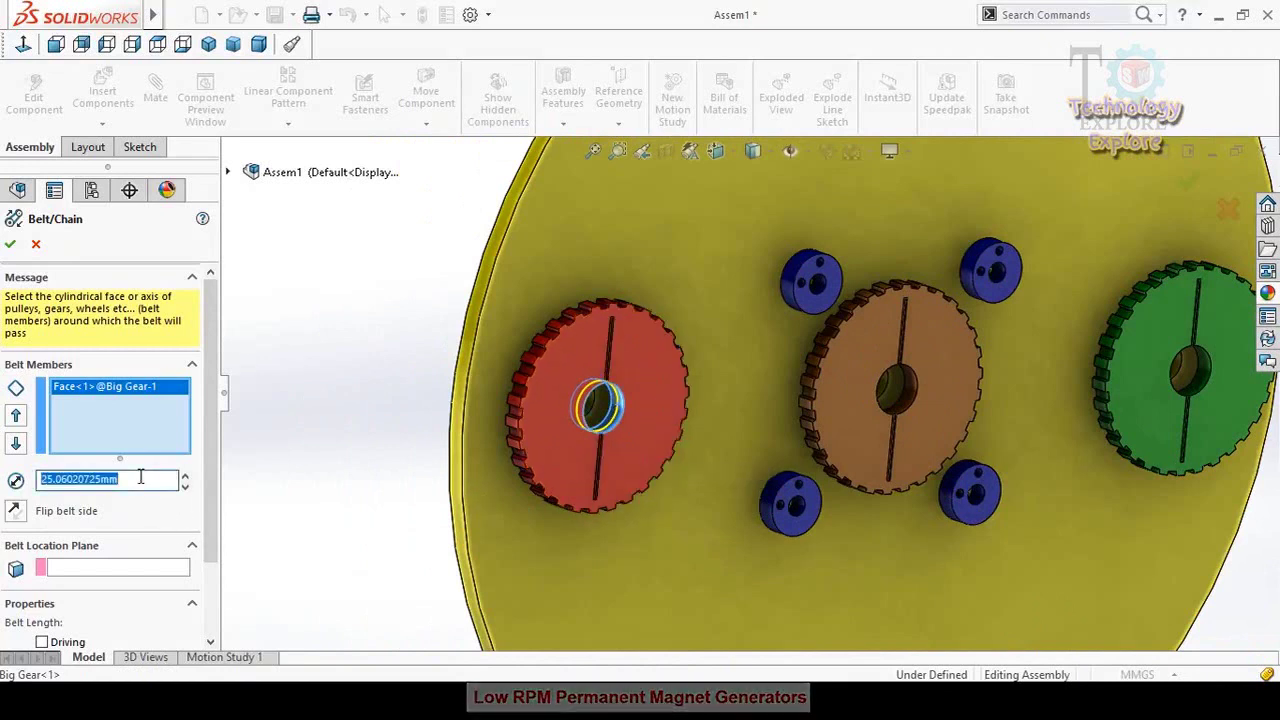
text(110)
key(Return)
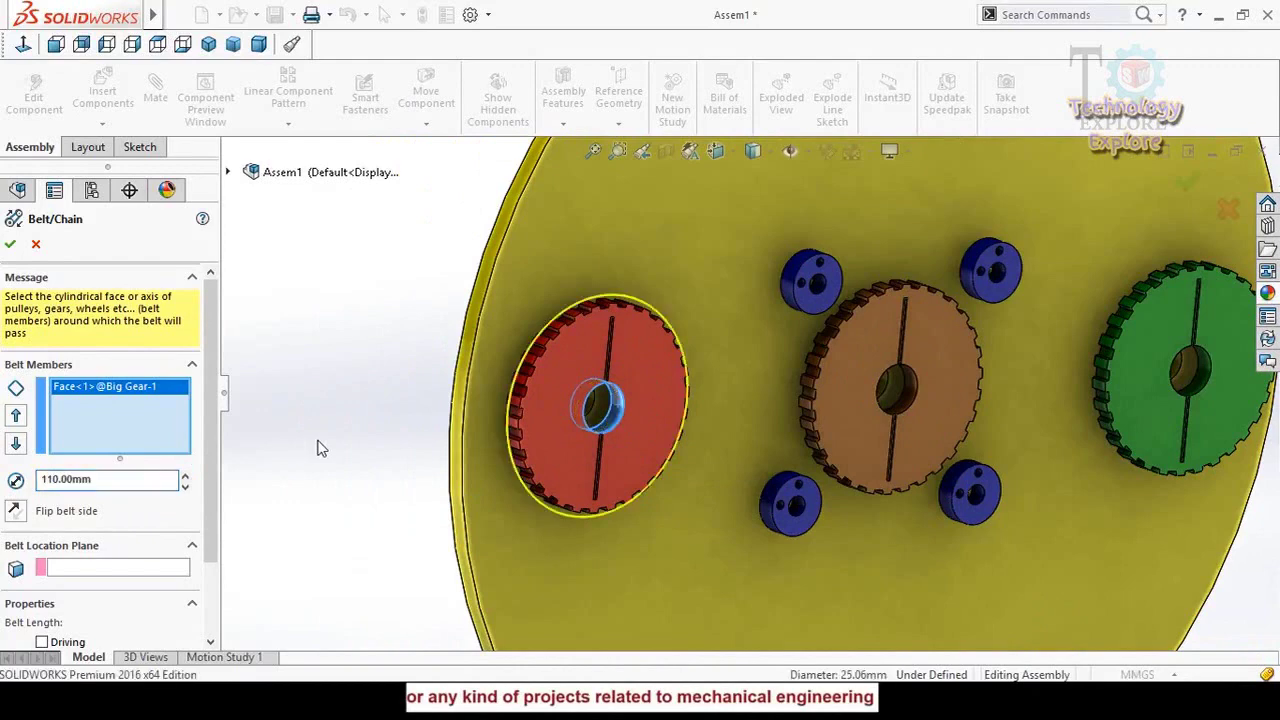
- Add the cylindrical faces of the two rollers above the central gear as belt members
scroll(830, 245, down, 3)
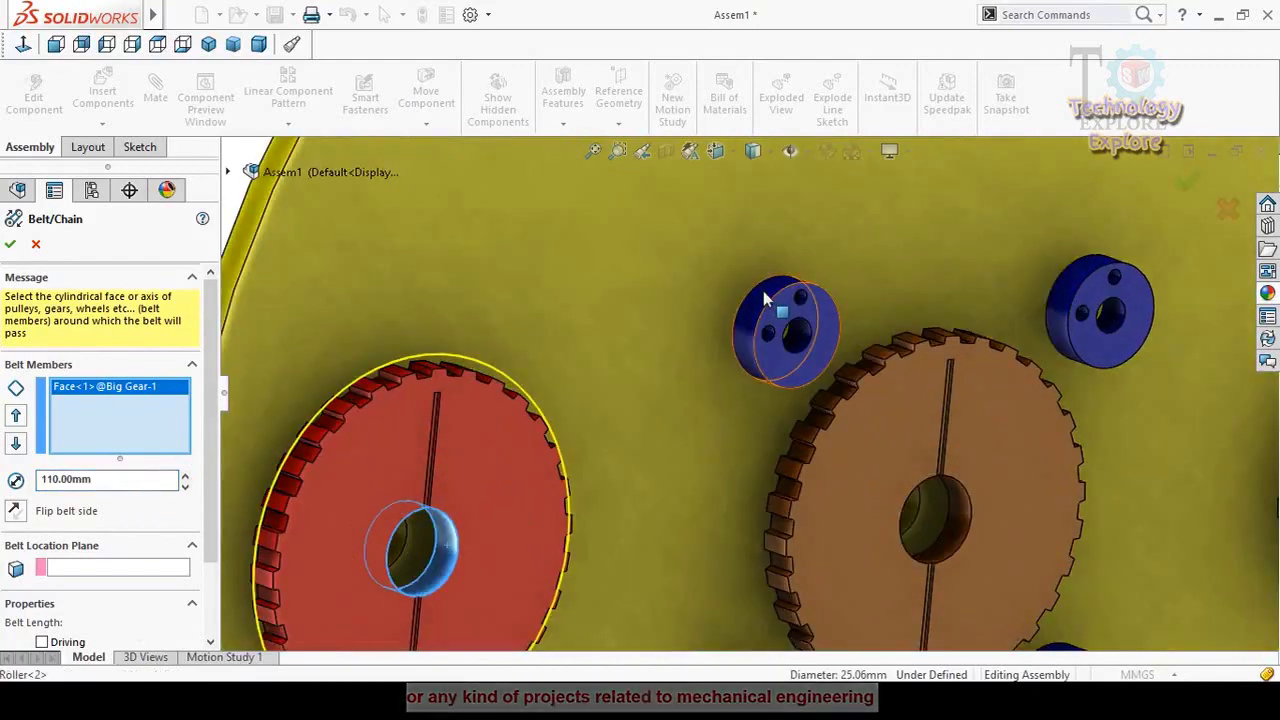
click(763, 291)
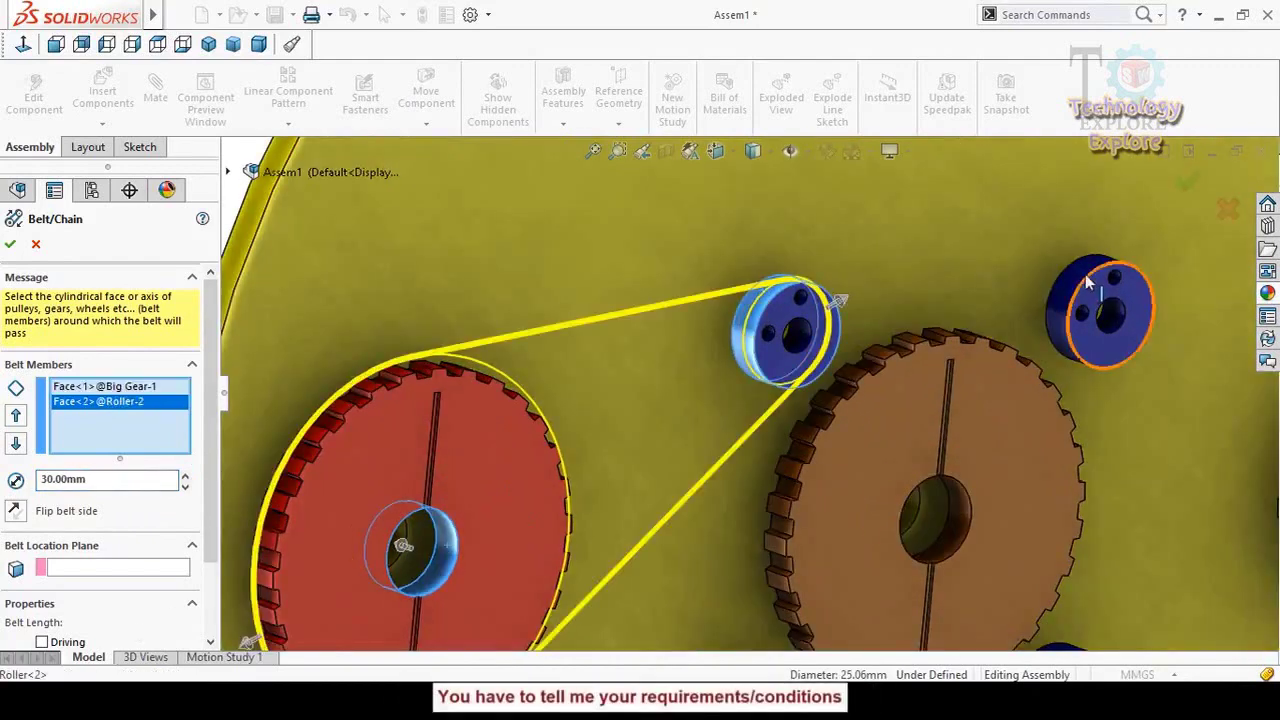
click(1095, 333)
scroll(730, 405, up, 4)
scroll(997, 450, down, 5)
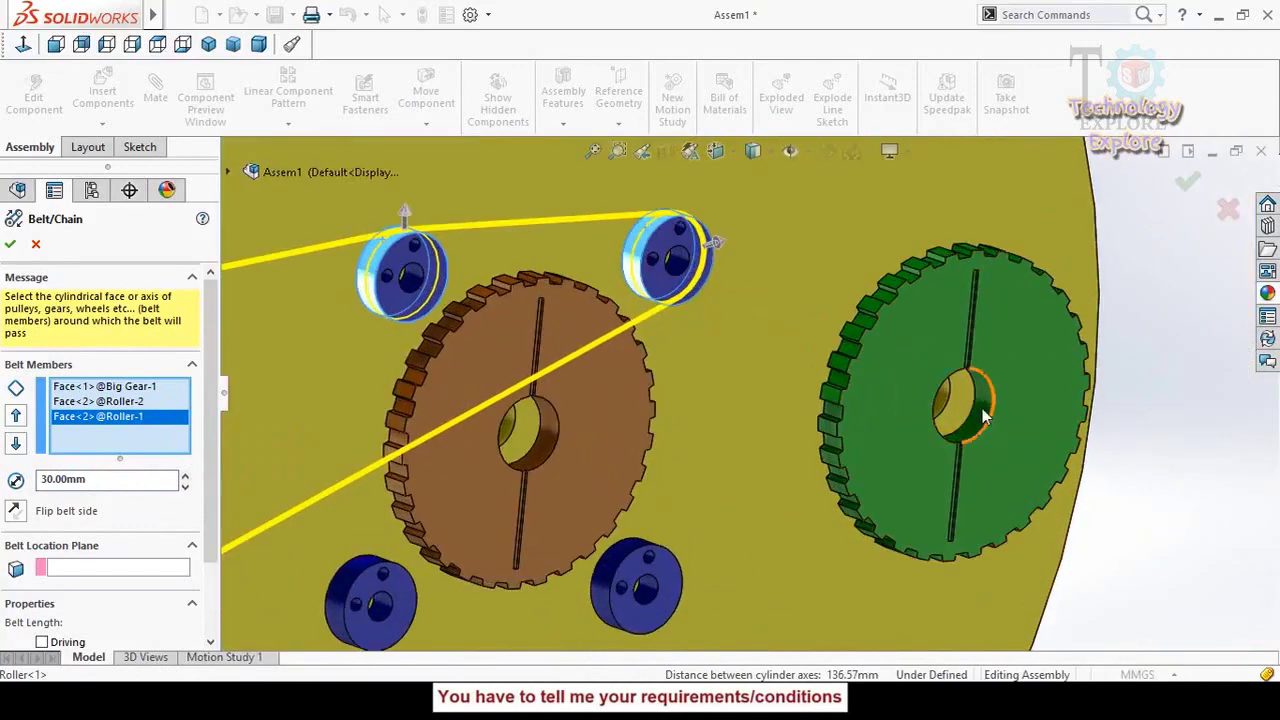
- Add the green gear's bore as a belt member and set its diameter to 110 mm
click(982, 408)
scroll(960, 490, up, 4)
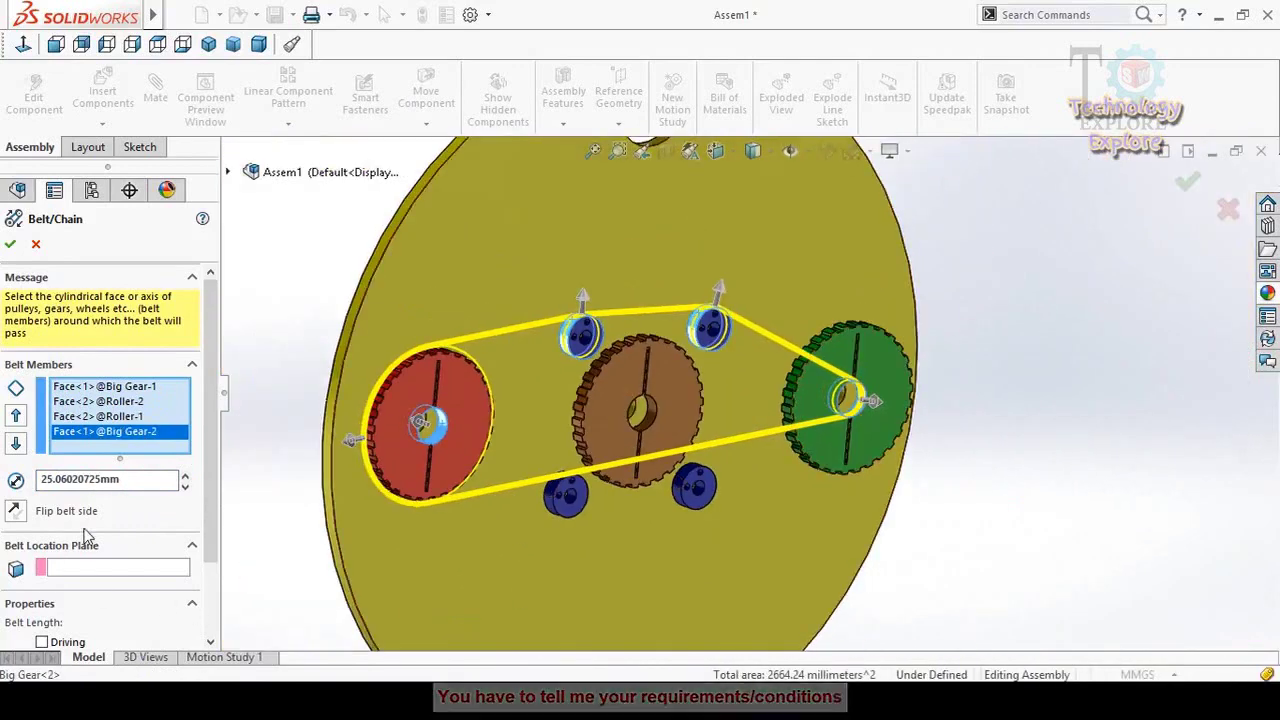
double_click(40, 482)
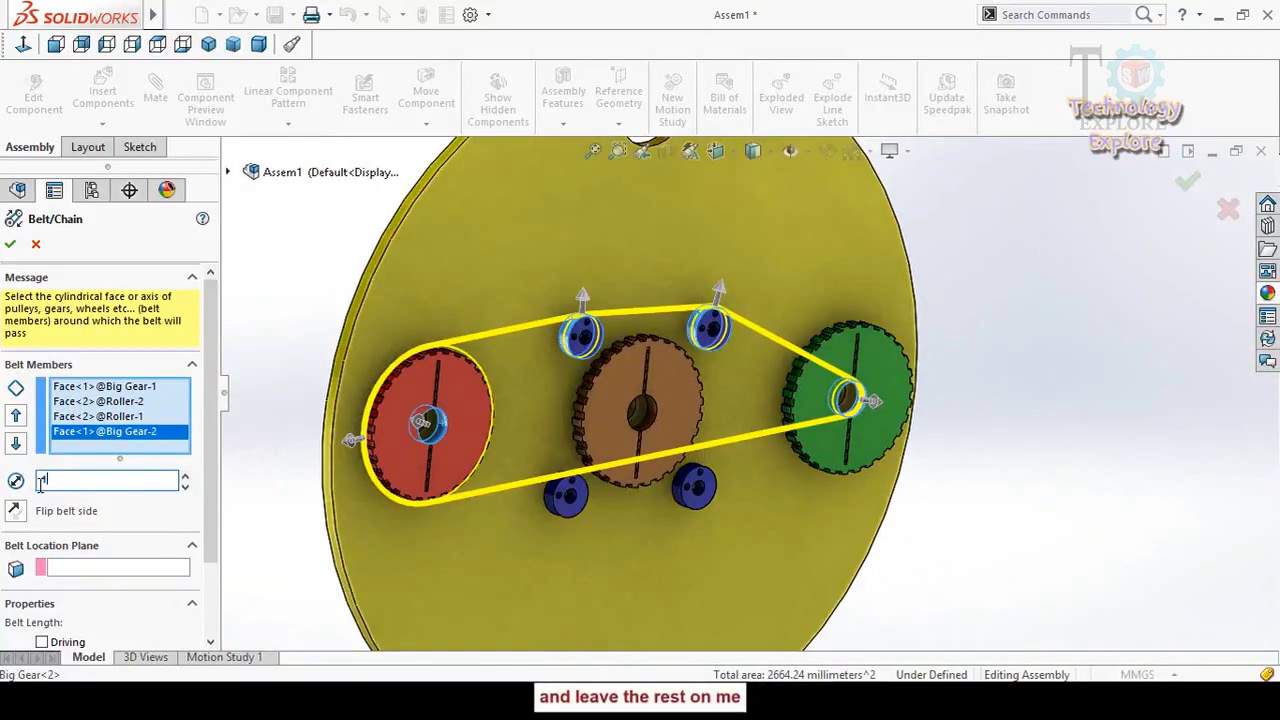
text(110)
key(Return)
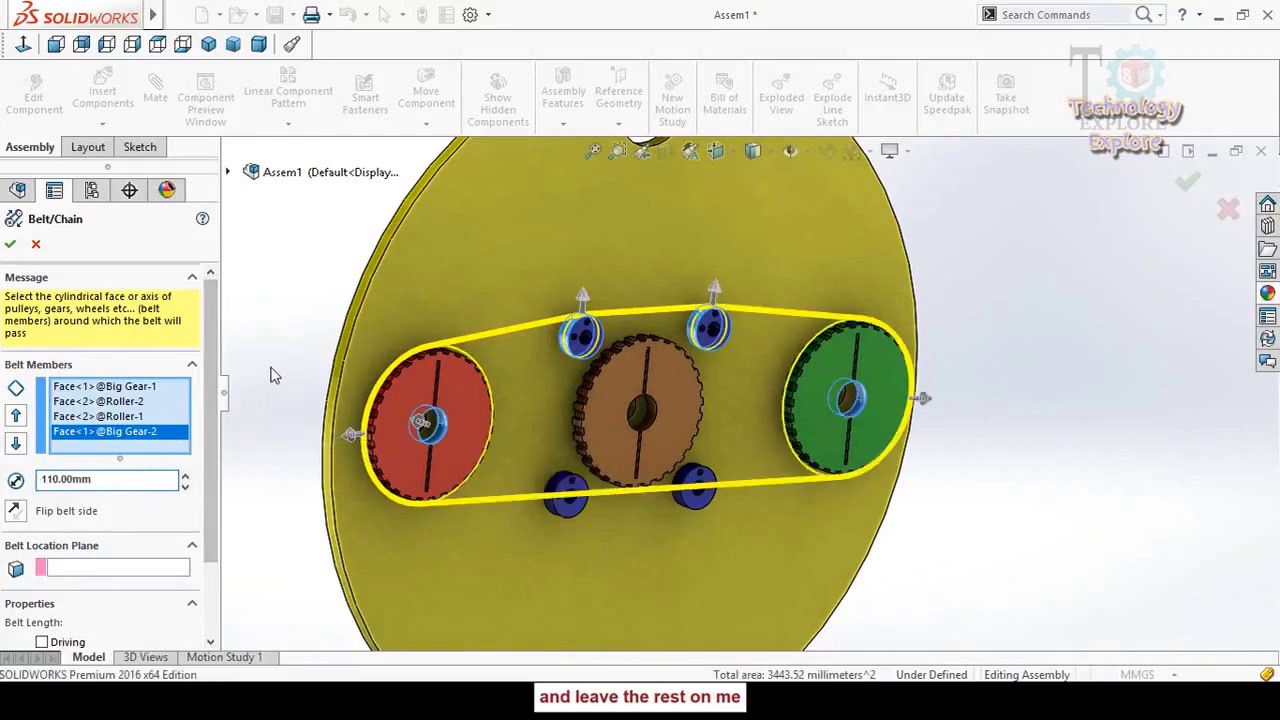
- Add the cylindrical faces of the two rollers below the central gear as belt members
scroll(632, 517, down, 3)
scroll(729, 453, down, 3)
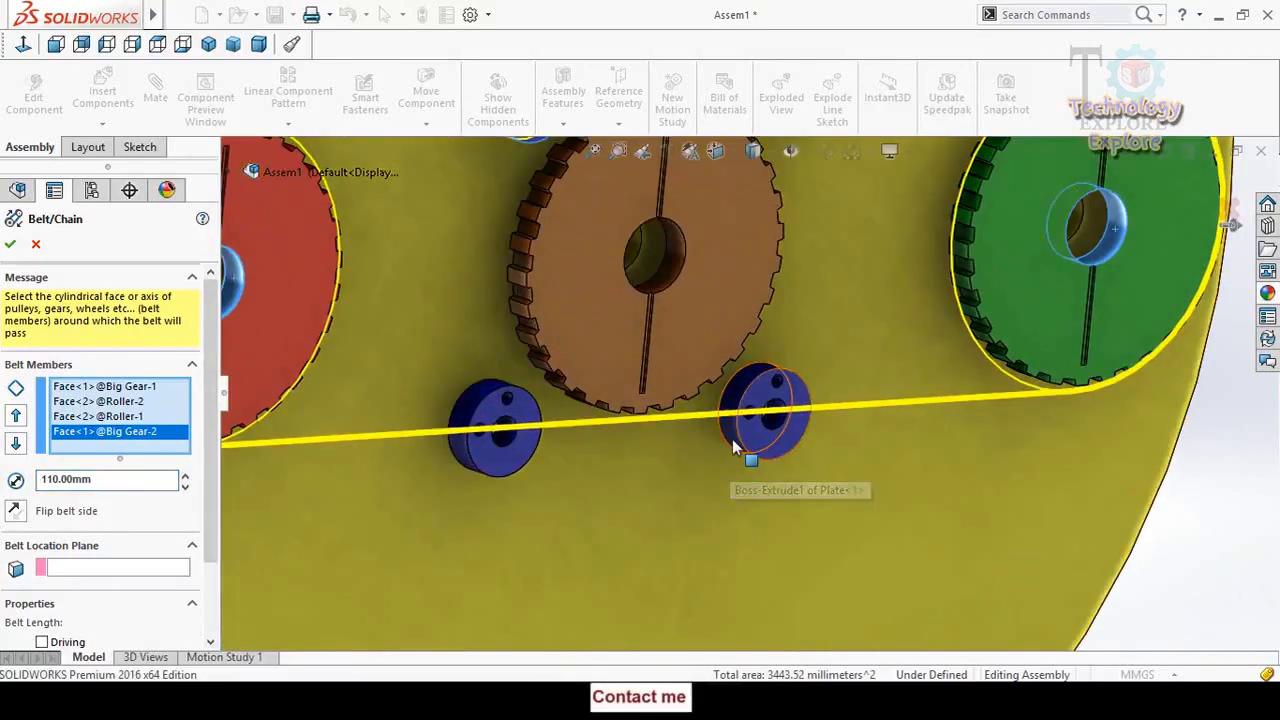
click(737, 449)
click(483, 430)
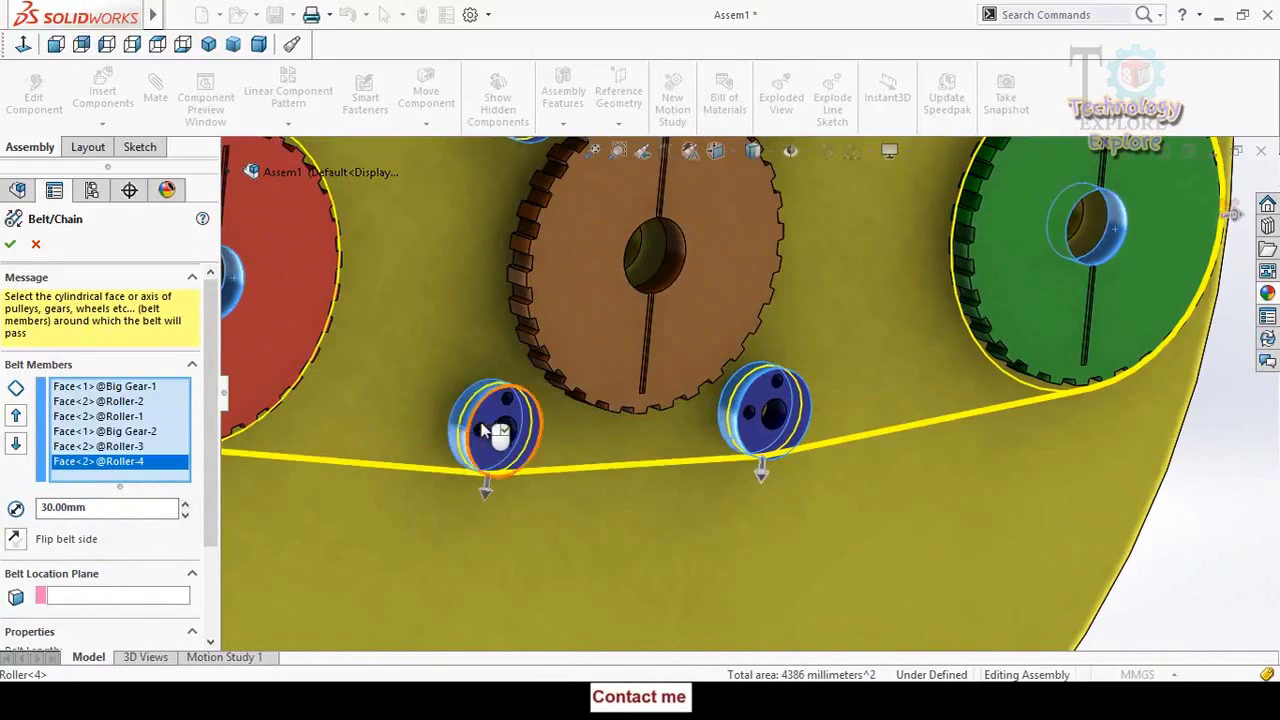
- Flip the belt side at all four rollers so the belt runs along their inner sides, facing the central gear
scroll(499, 521, up, 3)
click(541, 495)
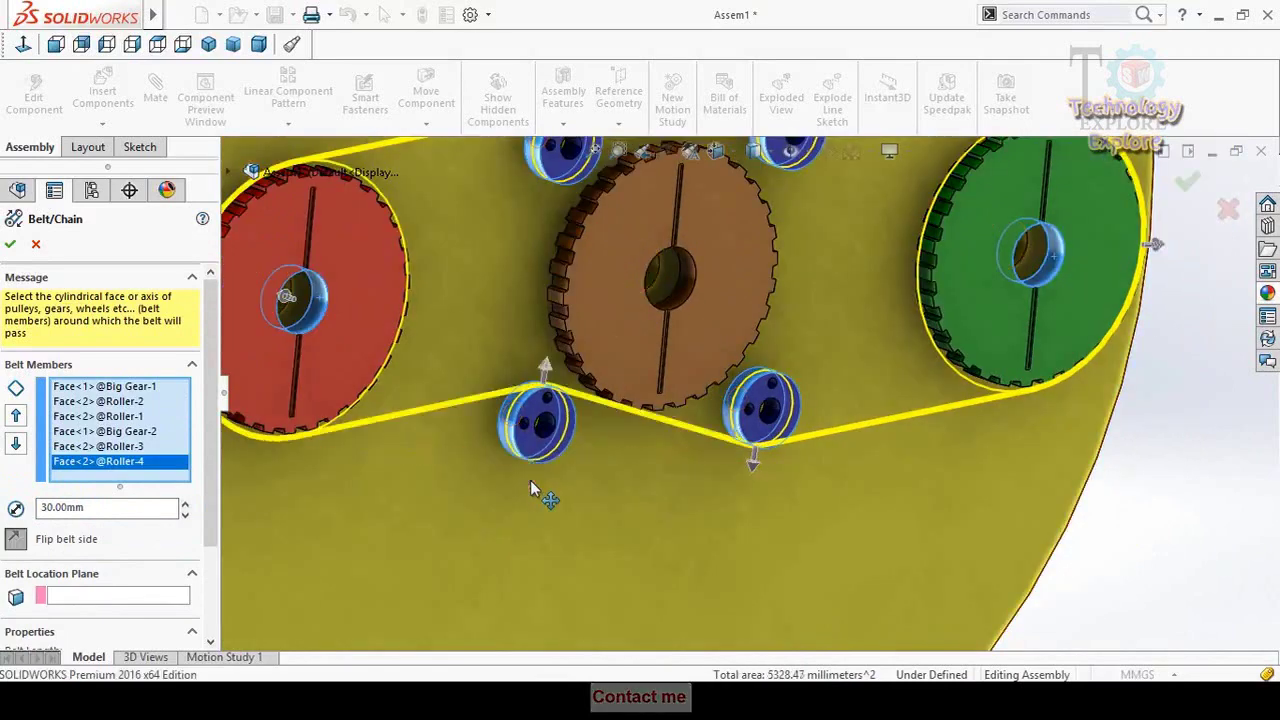
click(756, 463)
scroll(640, 245, up, 5)
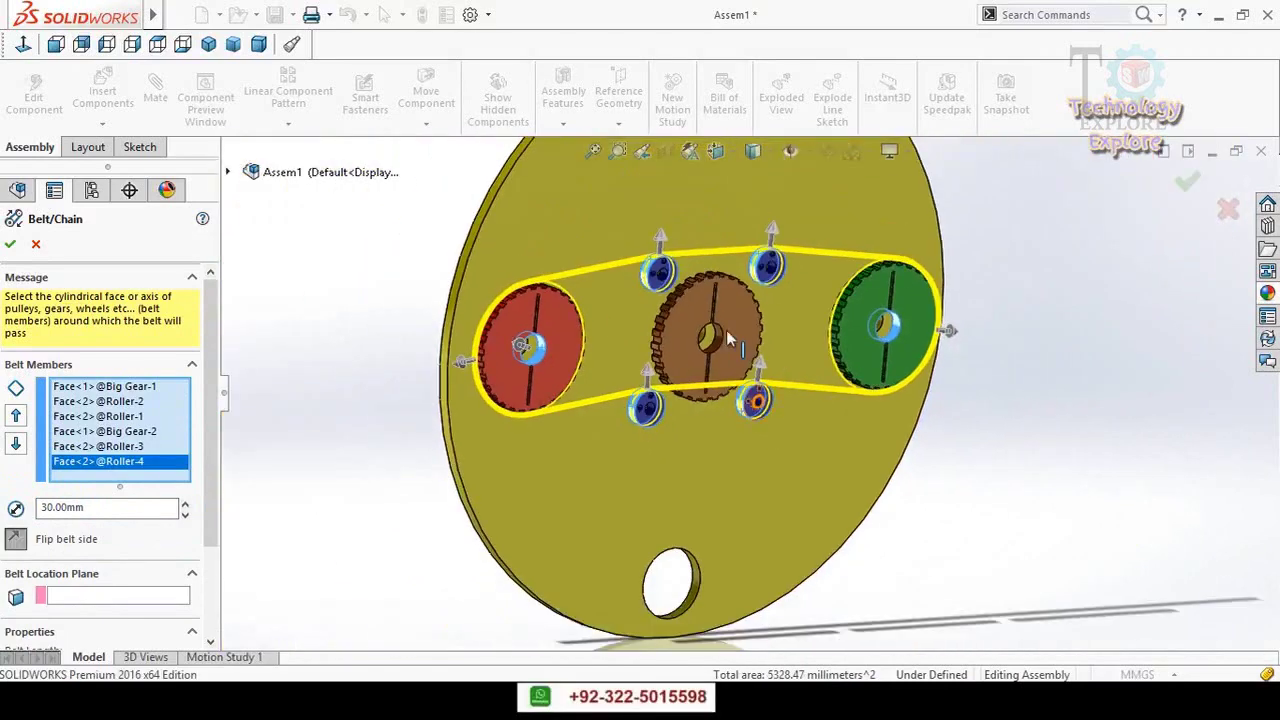
scroll(640, 245, down, 3)
click(618, 225)
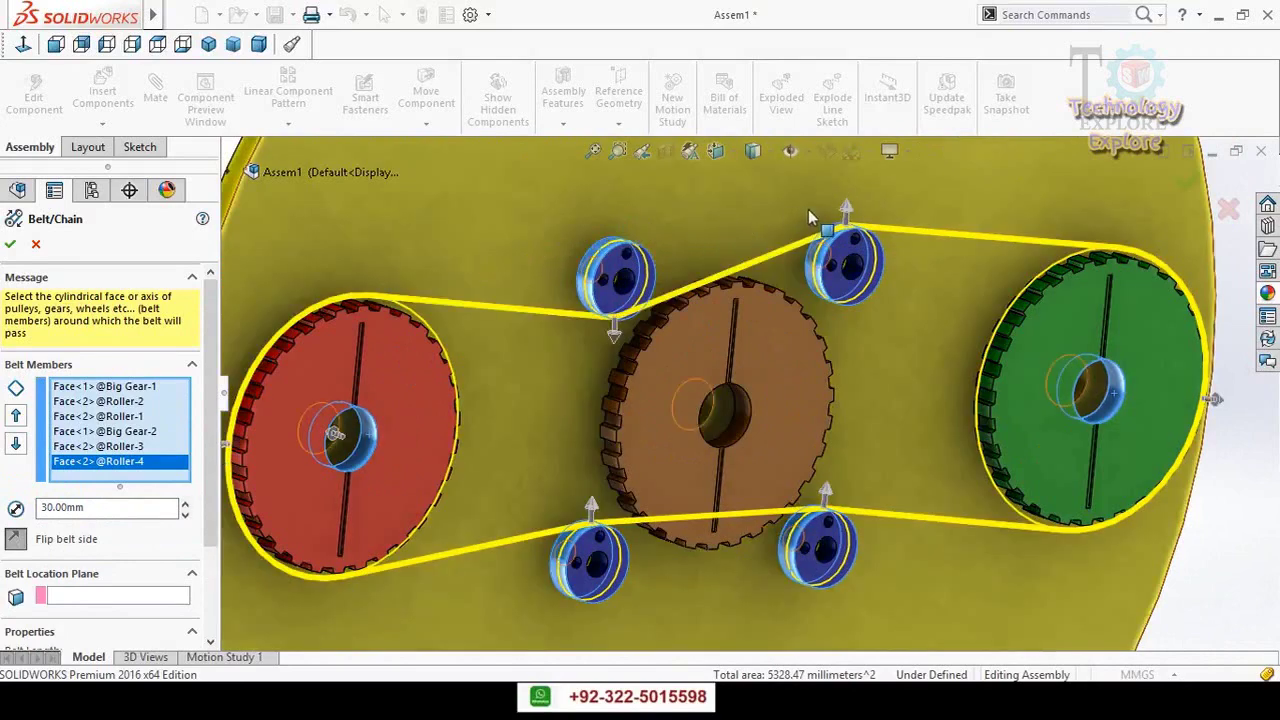
click(853, 213)
scroll(856, 435, up, 3)
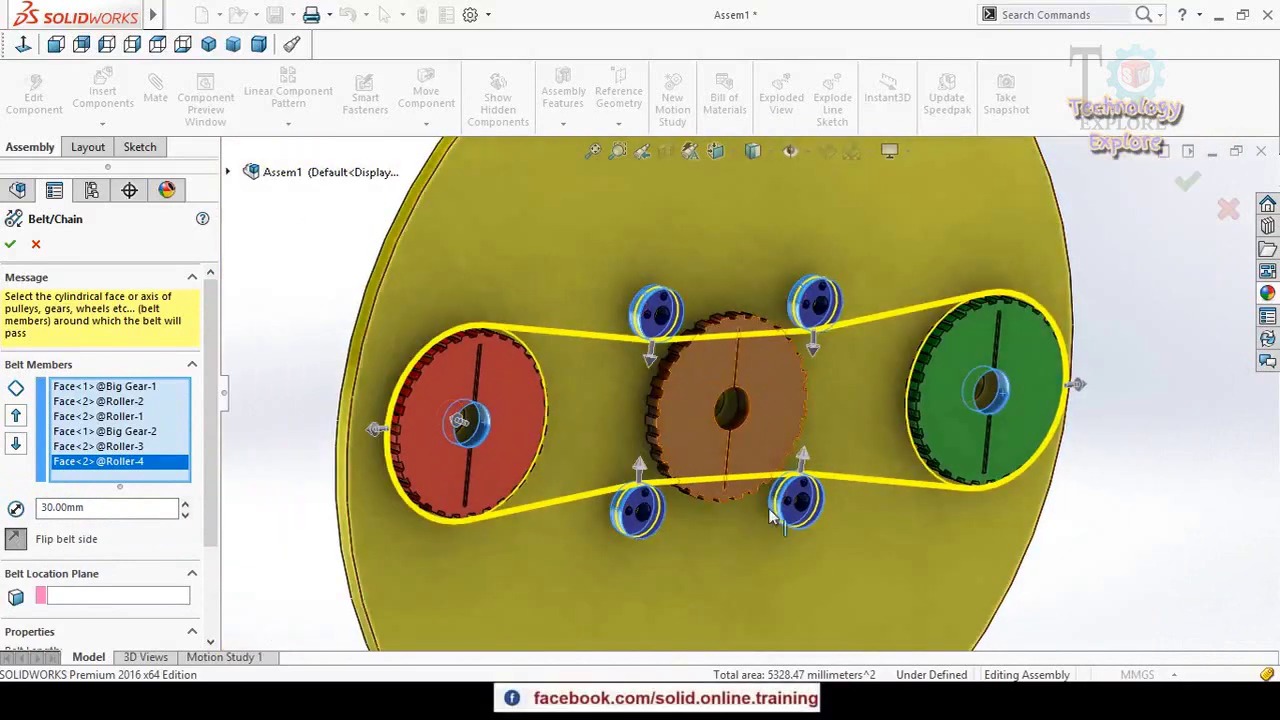
- Try adding the central gear's bore as a belt member with a 110 mm diameter, and discard the belt
scroll(755, 430, down, 4)
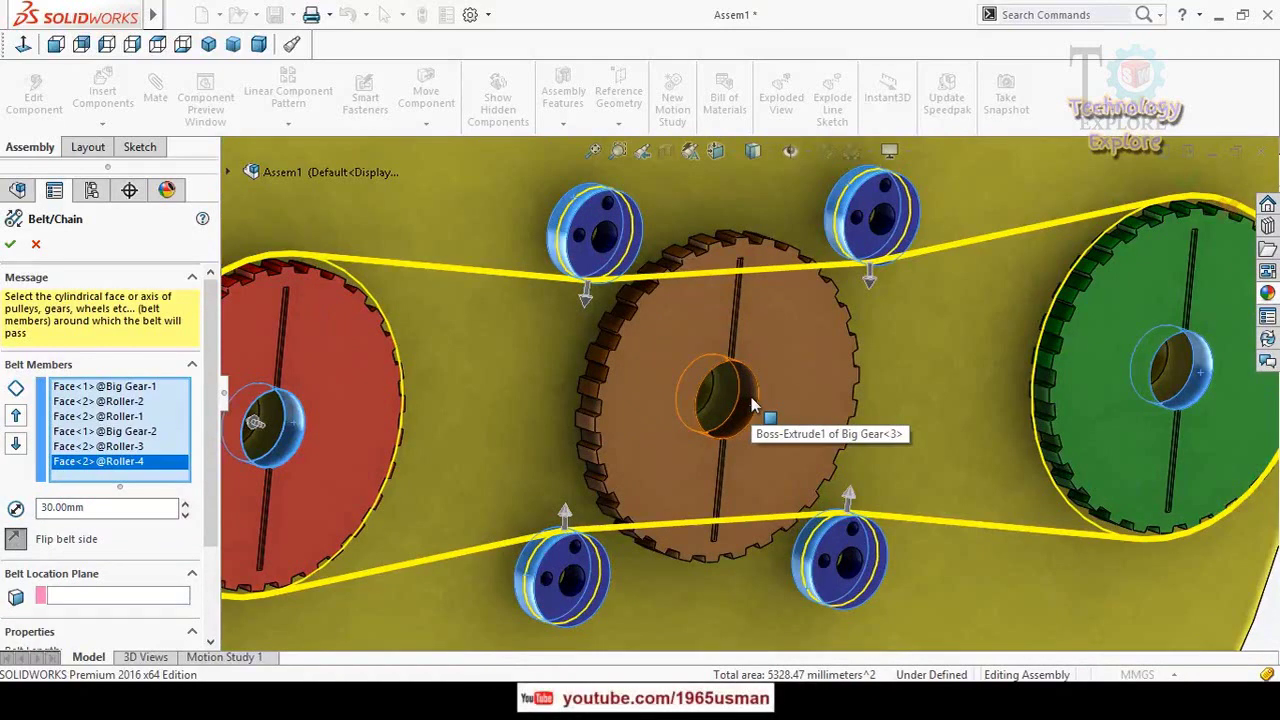
click(755, 405)
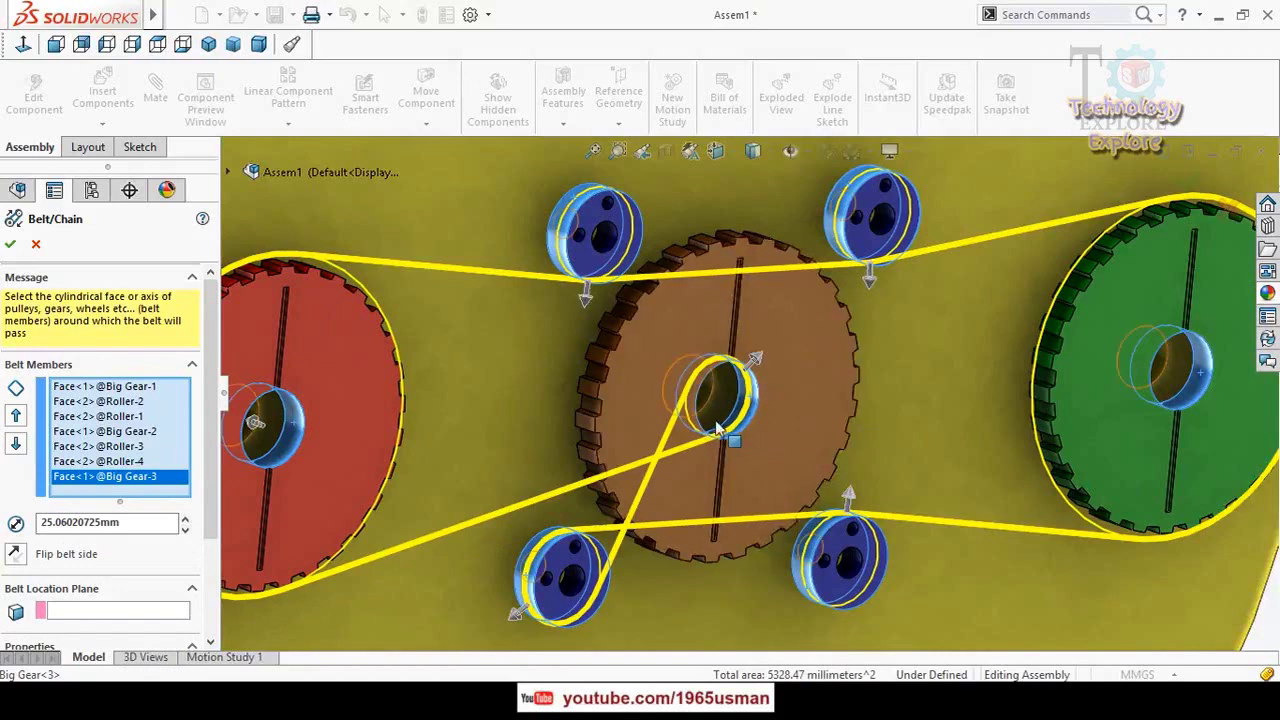
double_click(160, 523)
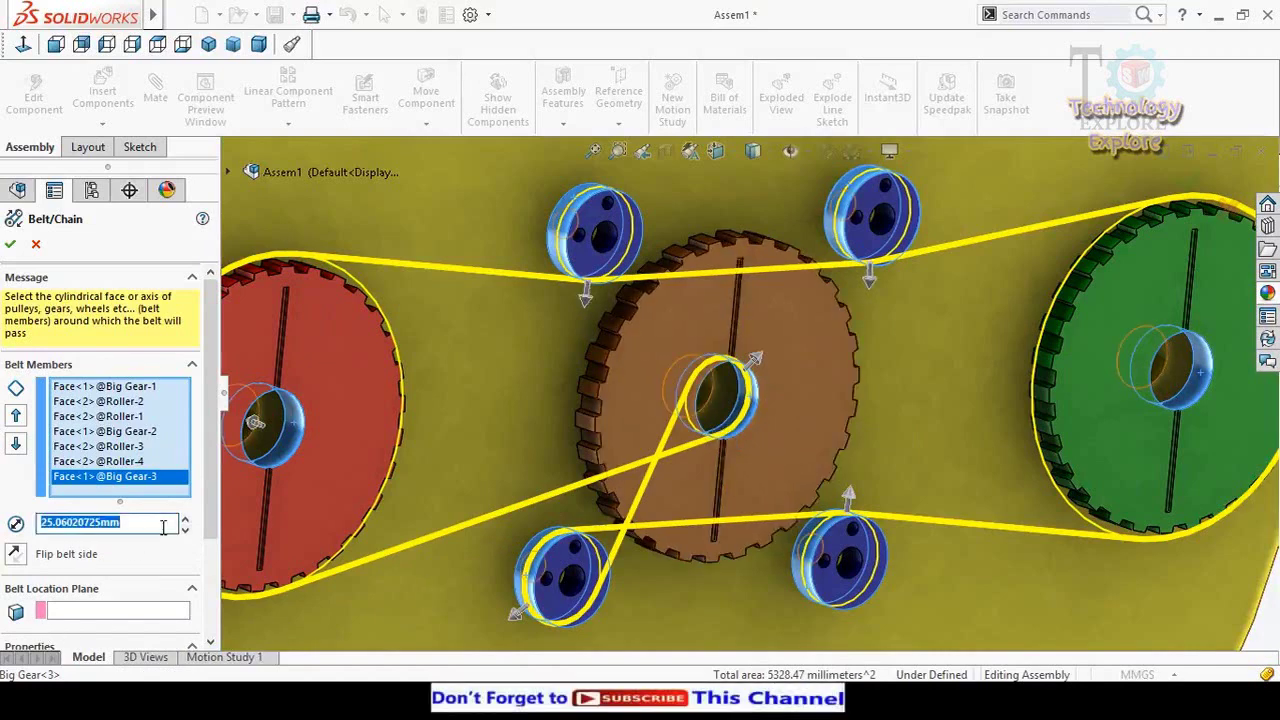
scroll(777, 429, up, 6)
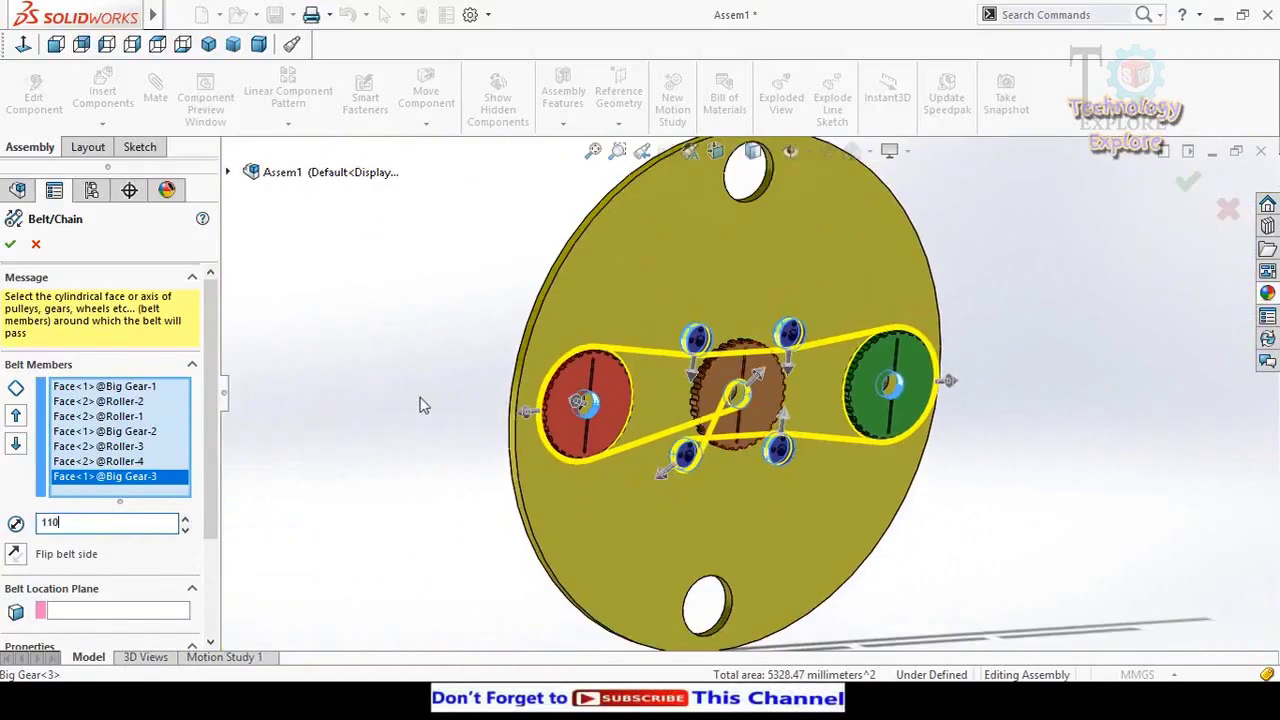
click(421, 399)
scroll(730, 410, down, 5)
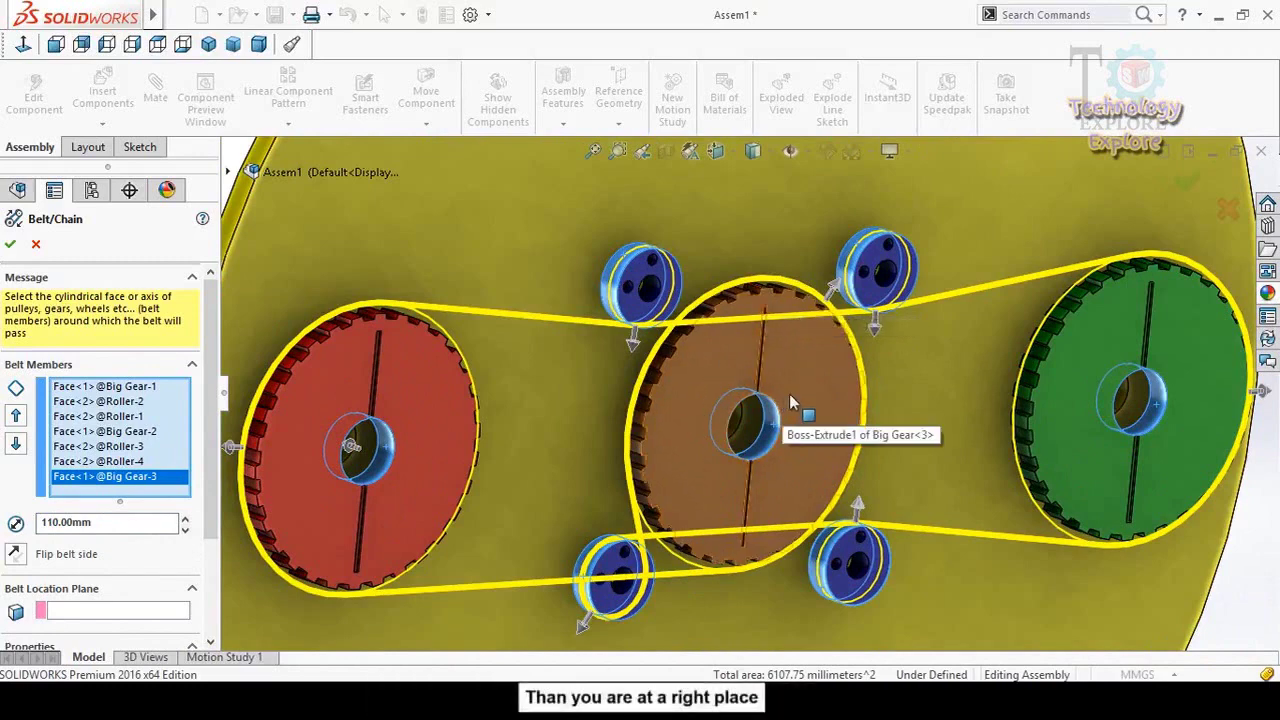
scroll(789, 394, down, 5)
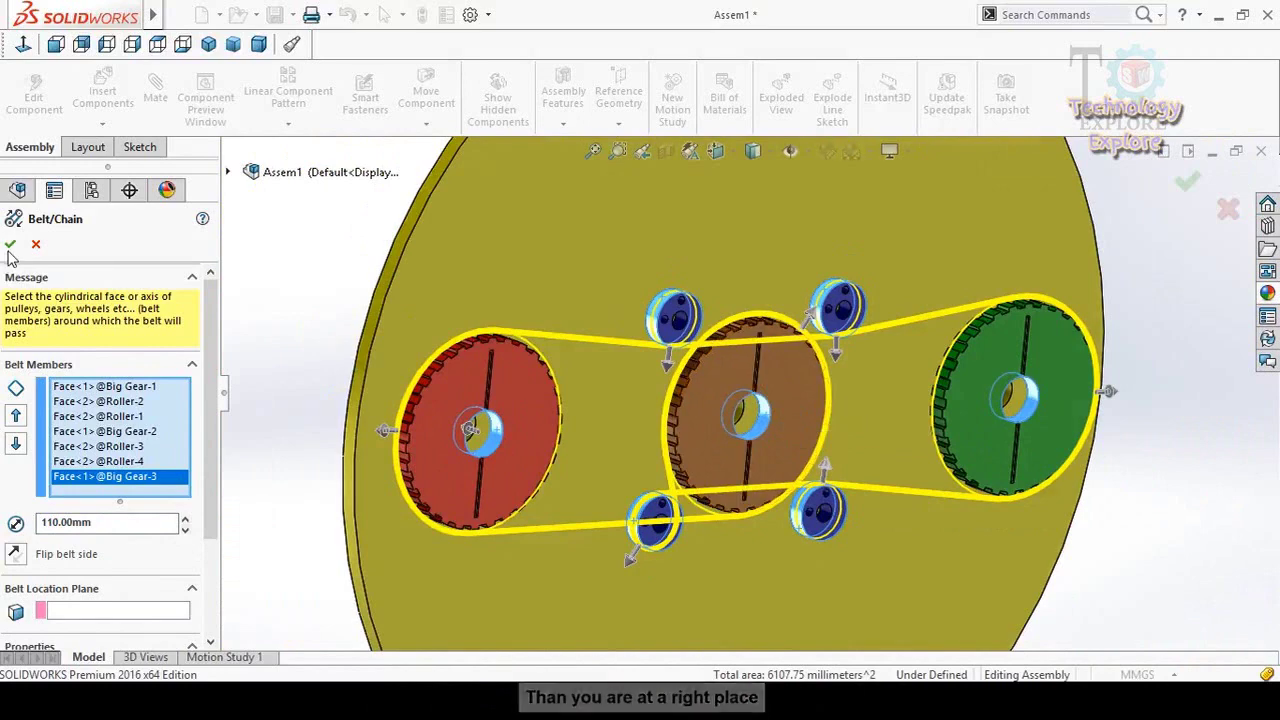
click(37, 246)
scroll(600, 404, up, 3)
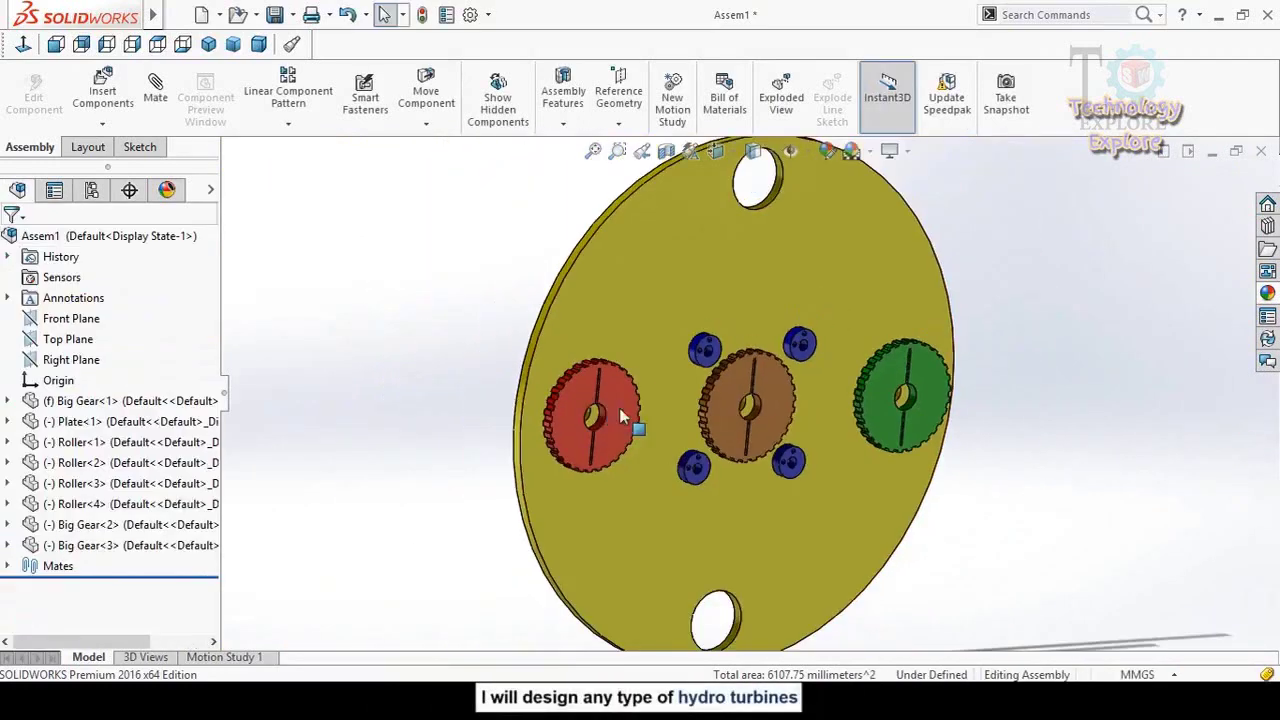
- Fix the central brown gear in place in the assembly
middle_drag(698, 417, 658, 398)
scroll(628, 405, down, 1)
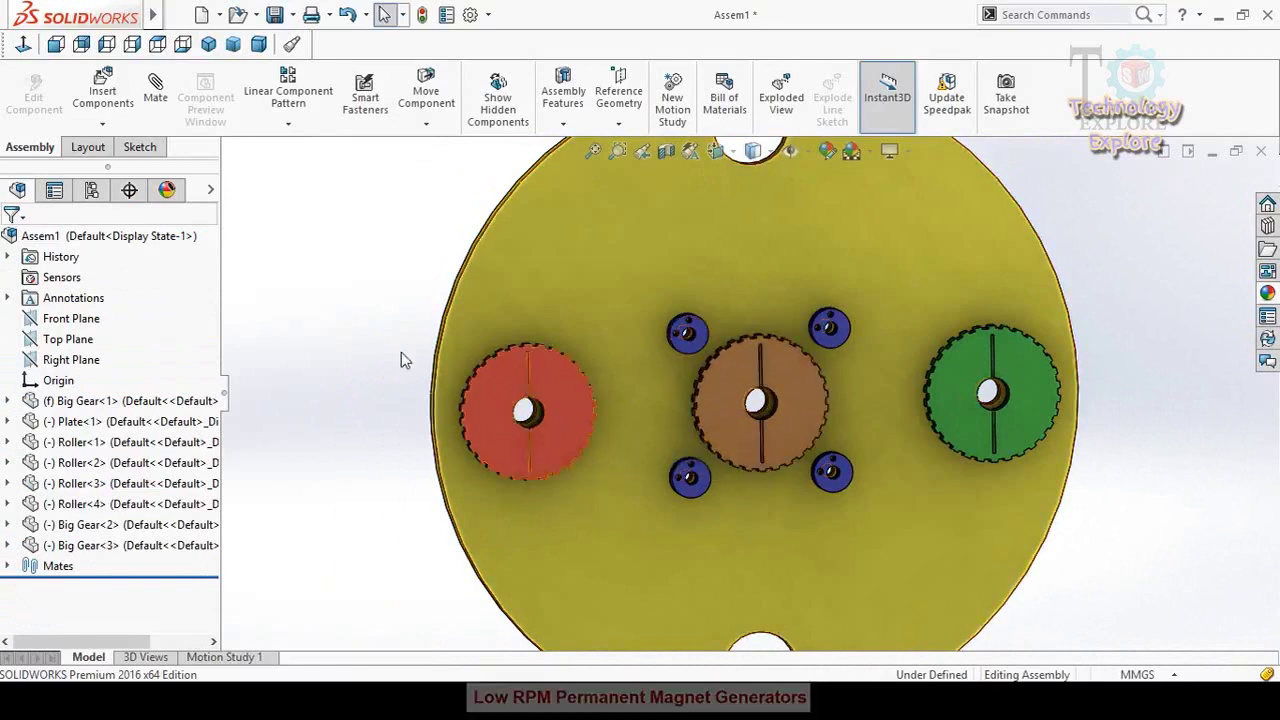
middle_drag(405, 326, 595, 397)
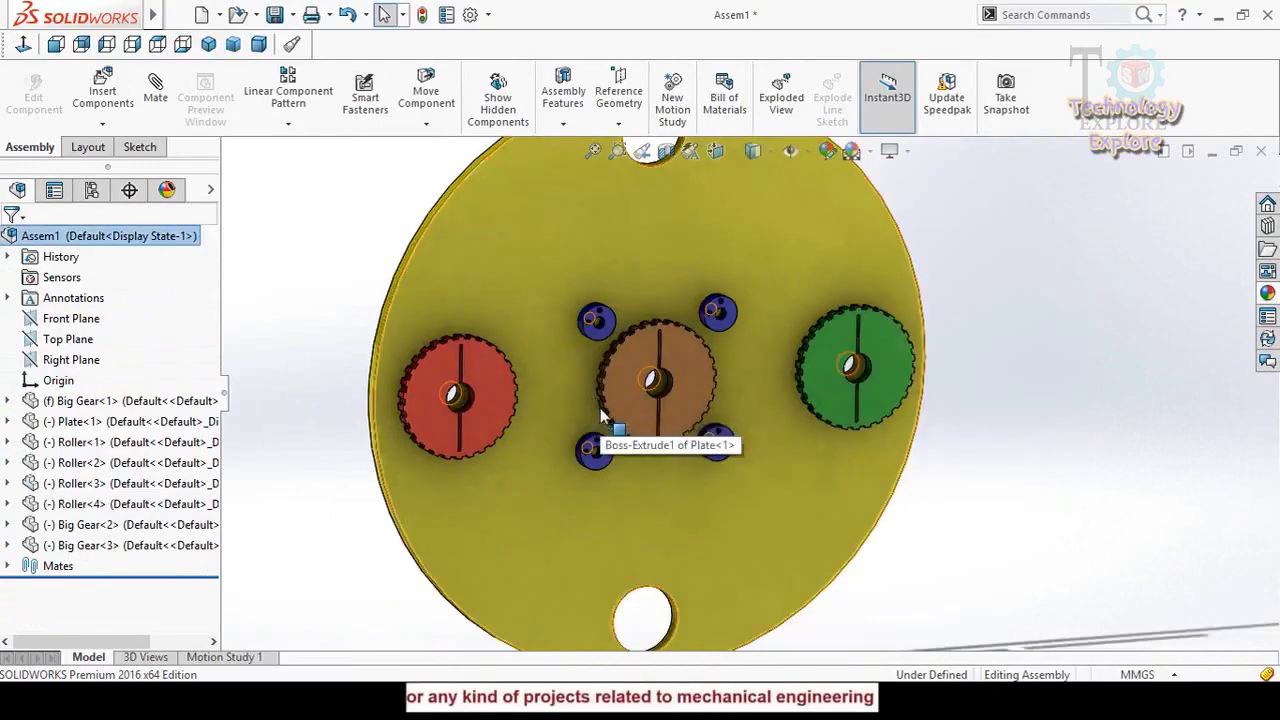
right_click(691, 352)
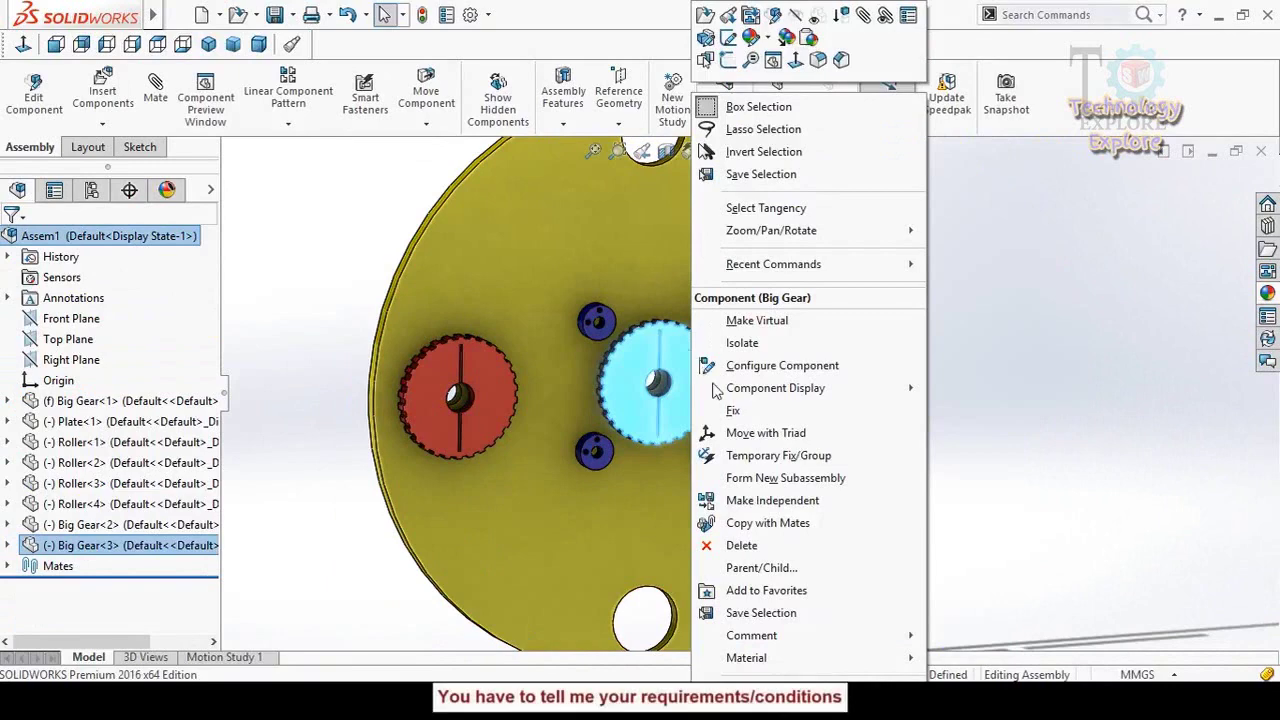
click(741, 412)
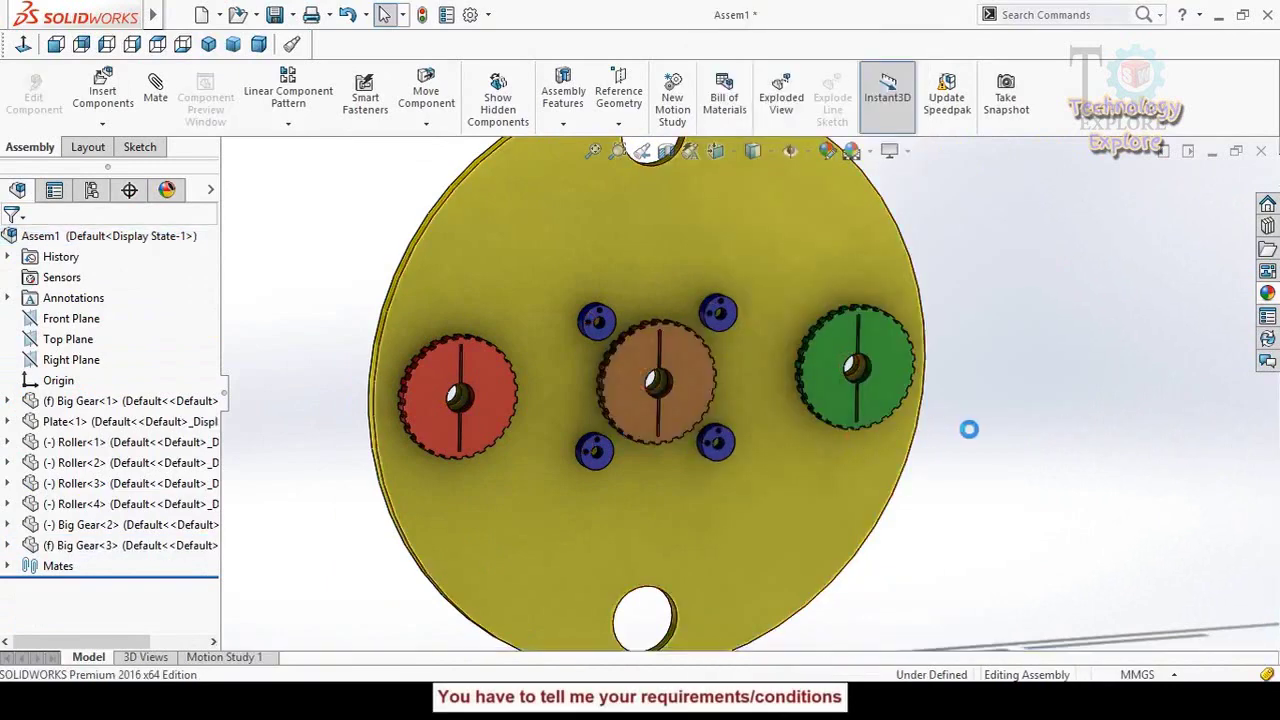
- Turn the green gear slightly about its axis and set the red gear to float
drag(807, 380, 886, 371)
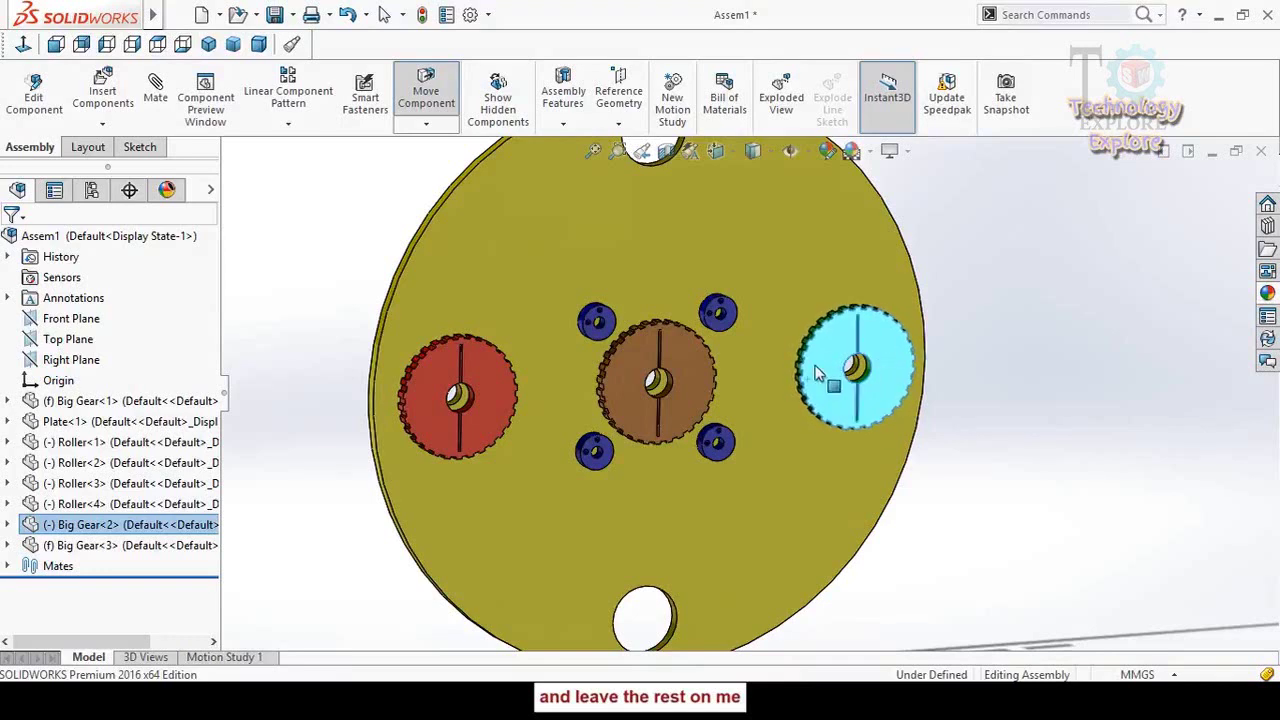
drag(491, 405, 472, 440)
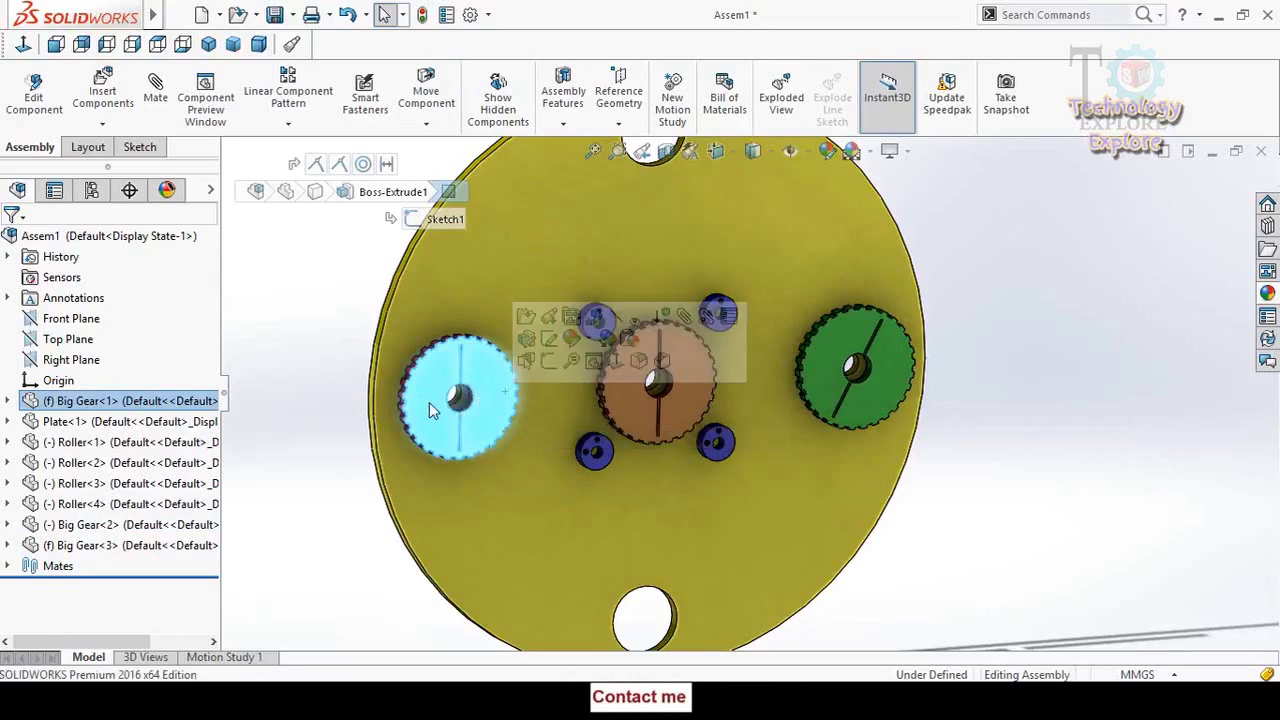
right_click(430, 402)
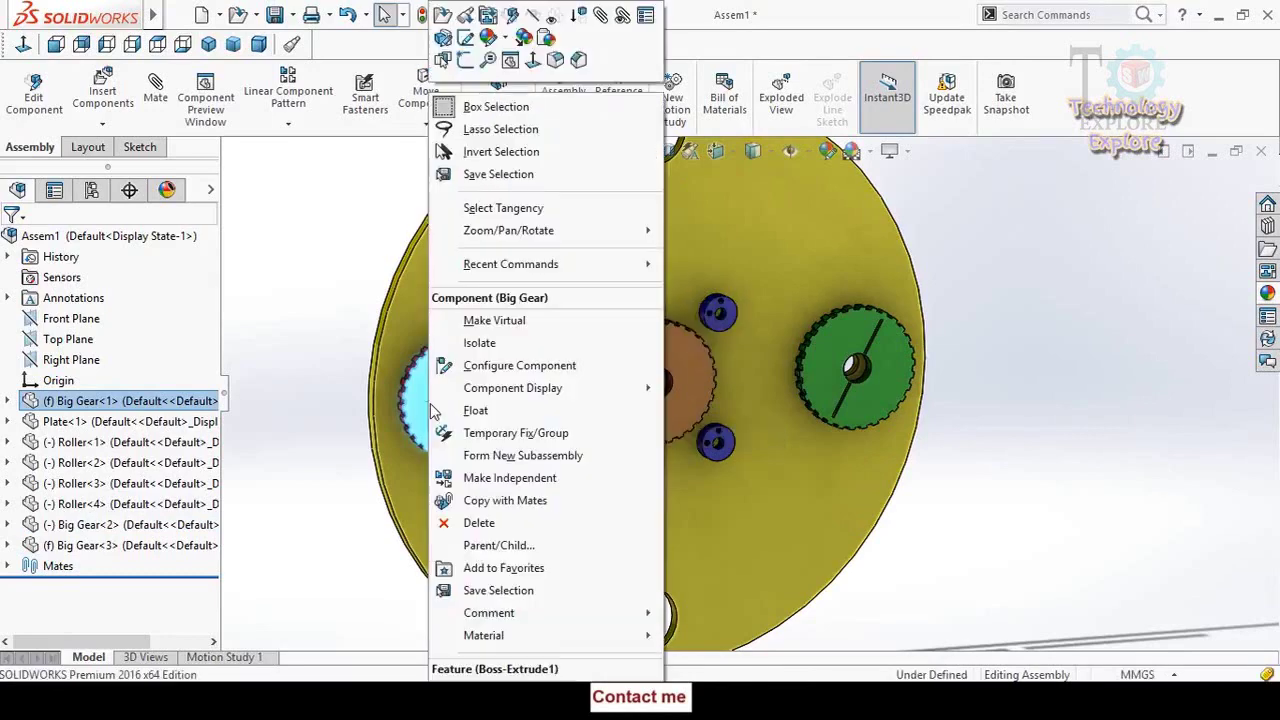
click(488, 411)
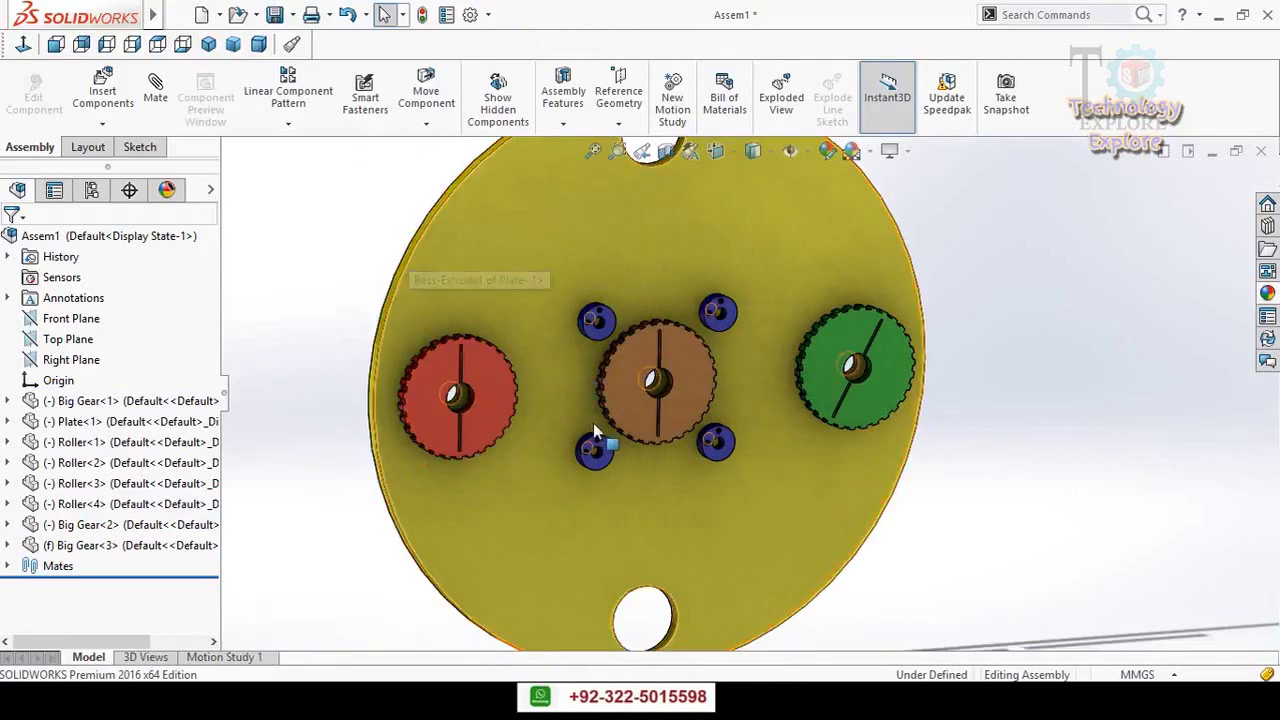
- Start a mechanical Gear mate between the bore of the red gear and the bore of the green gear
scroll(520, 386, down, 3)
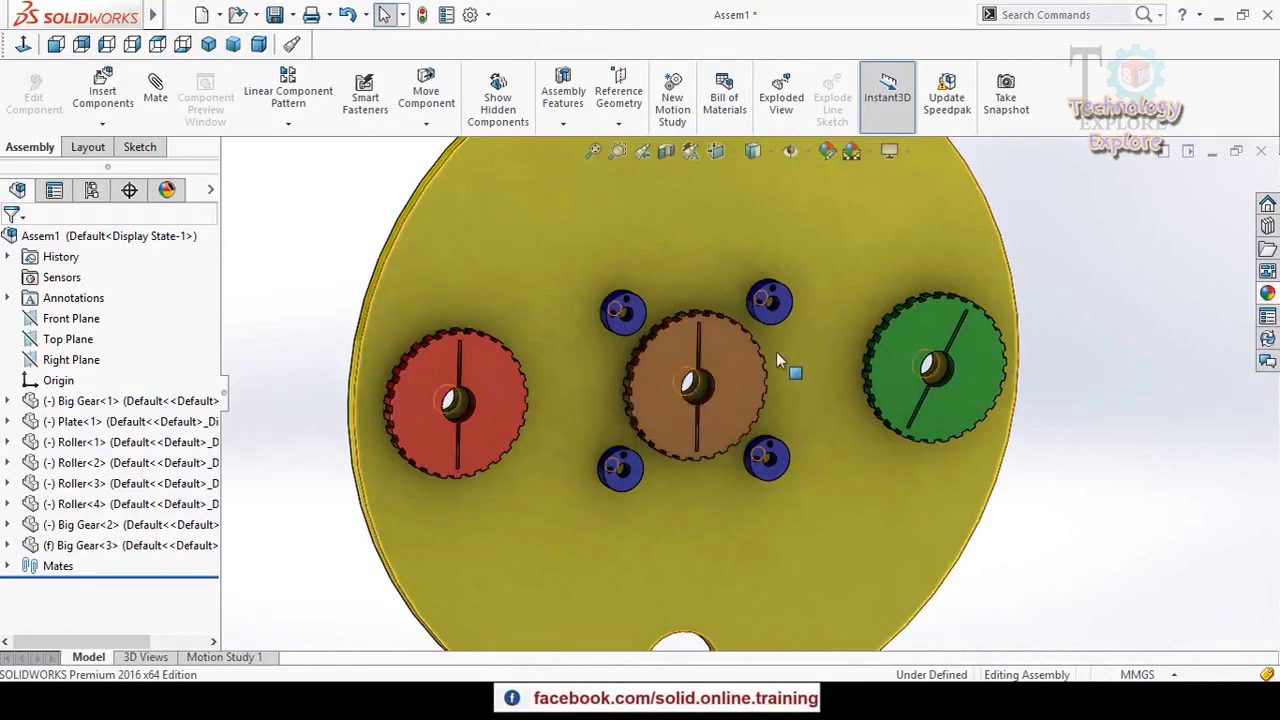
click(157, 100)
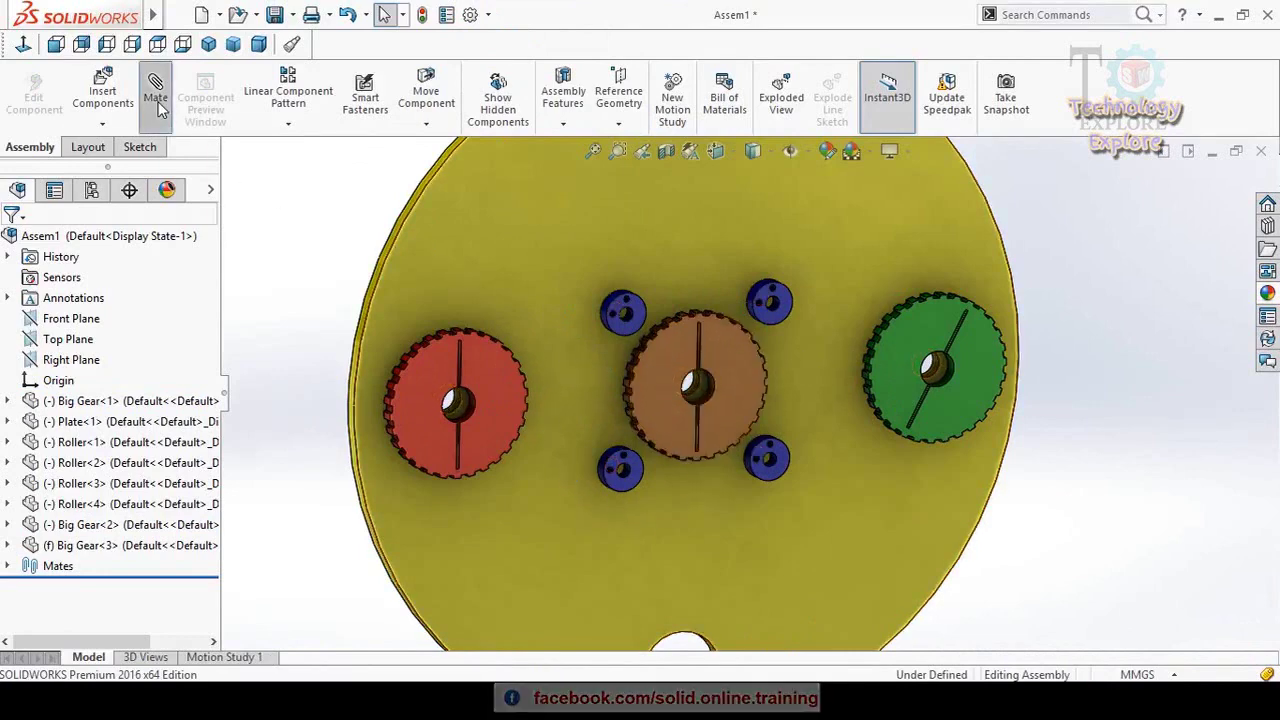
scroll(4, 420, down, 5)
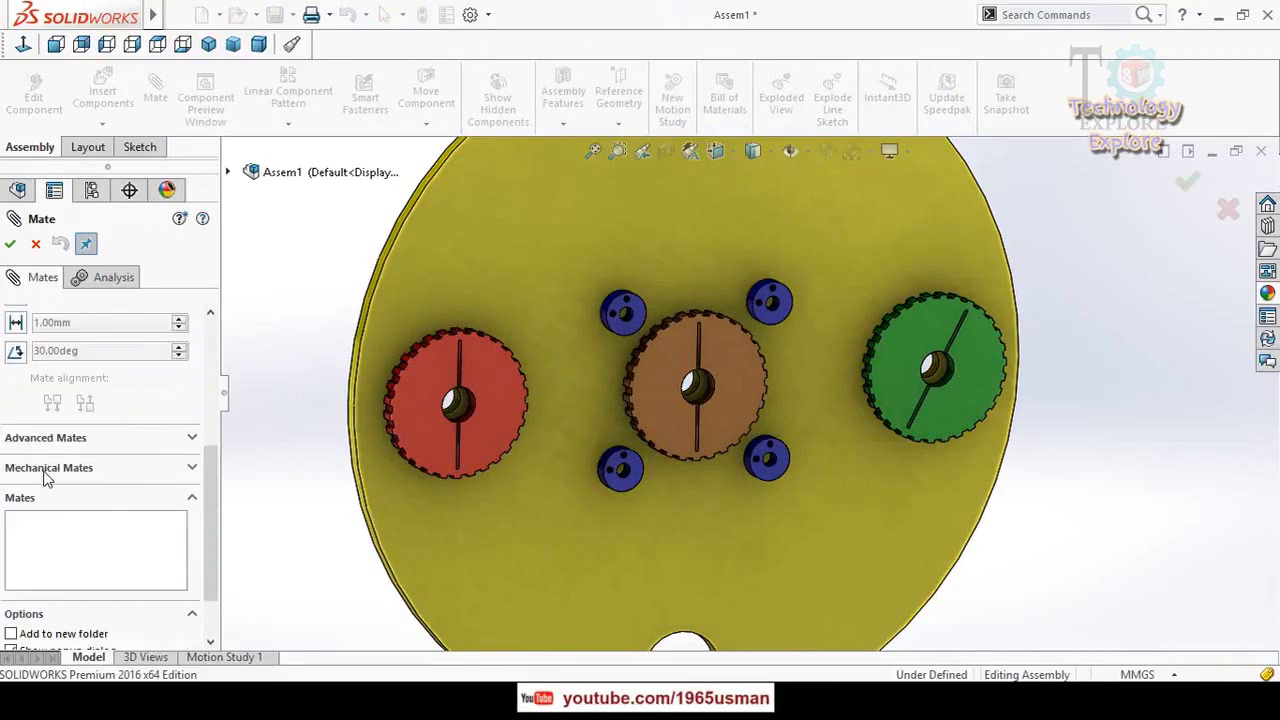
click(45, 467)
click(42, 345)
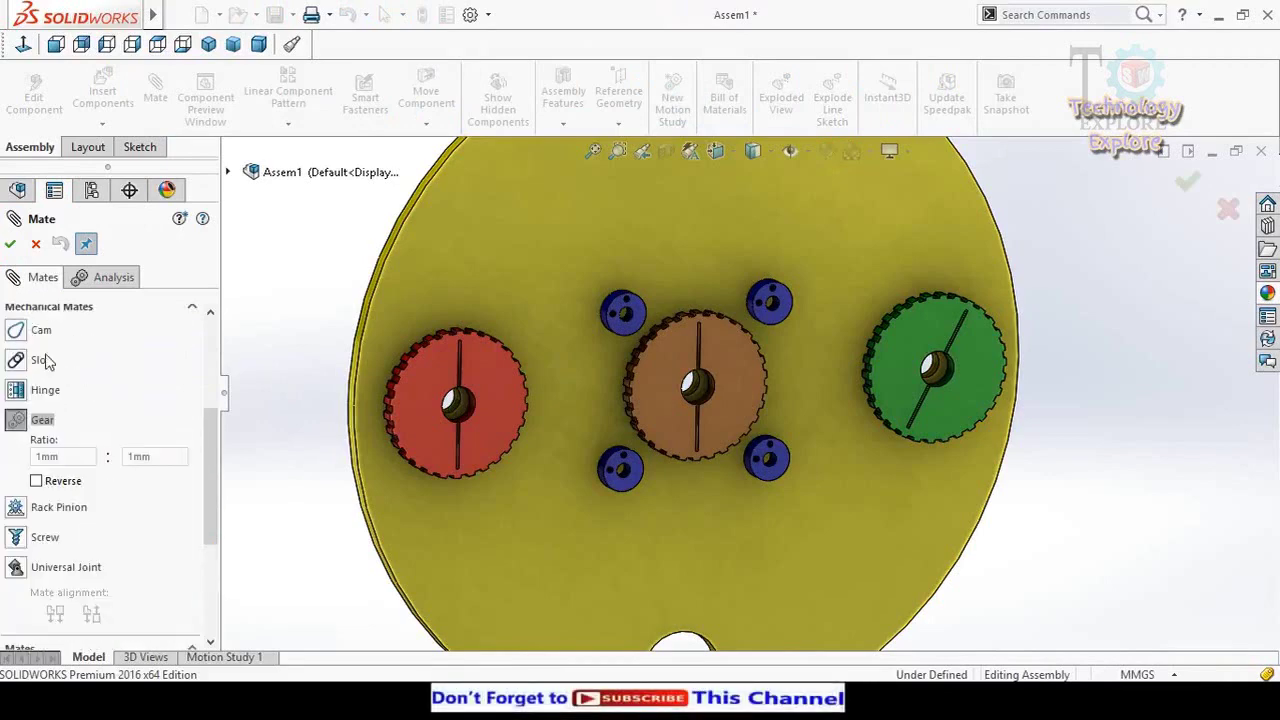
scroll(487, 397, down, 3)
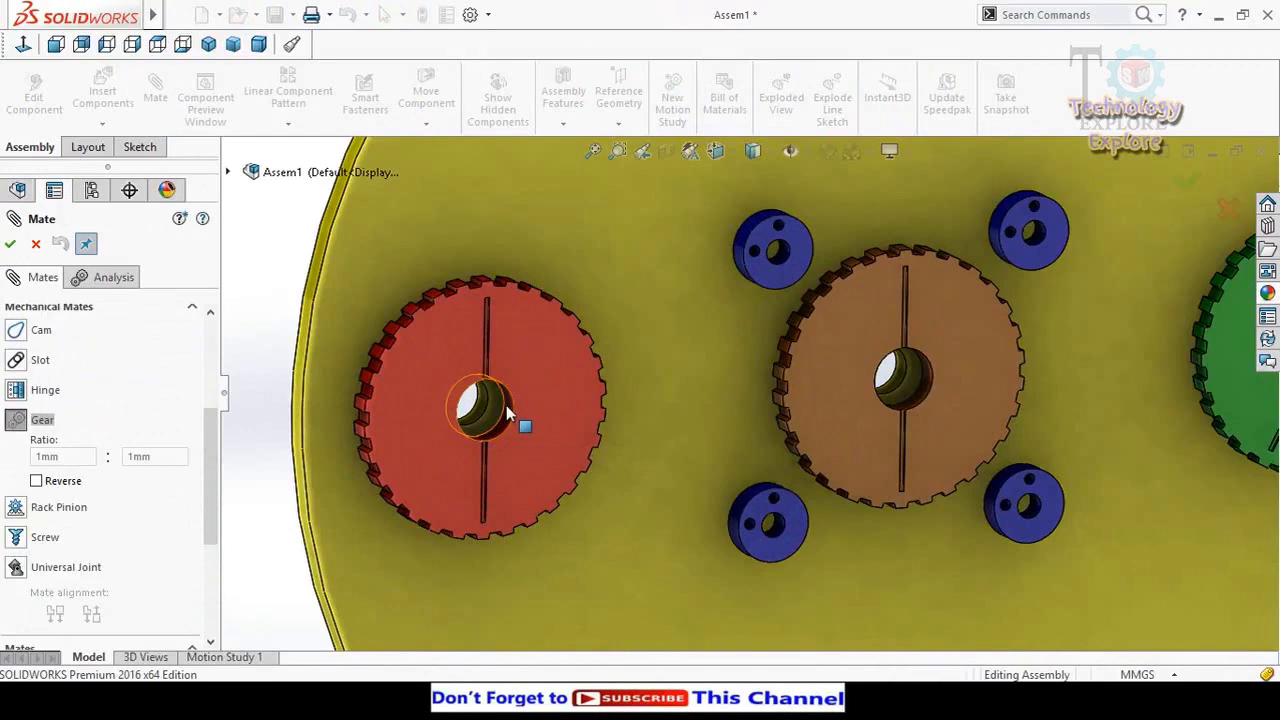
click(508, 412)
scroll(643, 466, up, 4)
scroll(900, 390, down, 4)
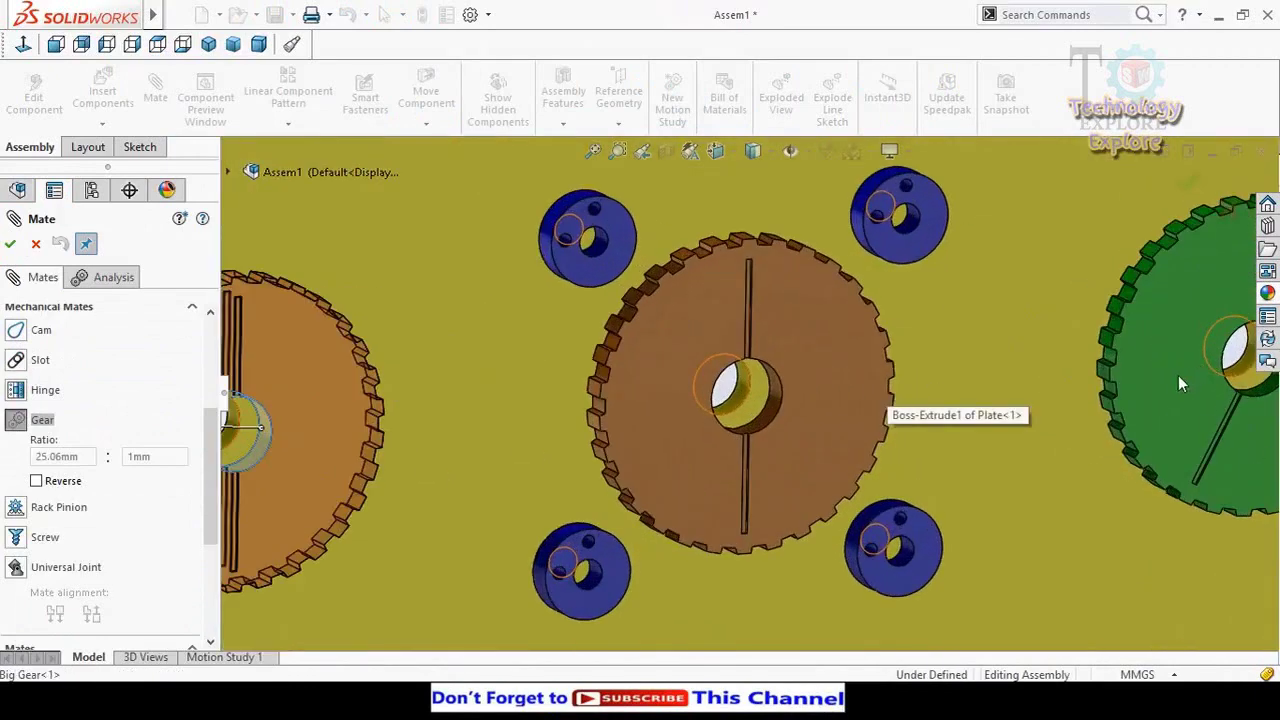
scroll(1178, 378, up, 1)
scroll(1178, 378, down, 1)
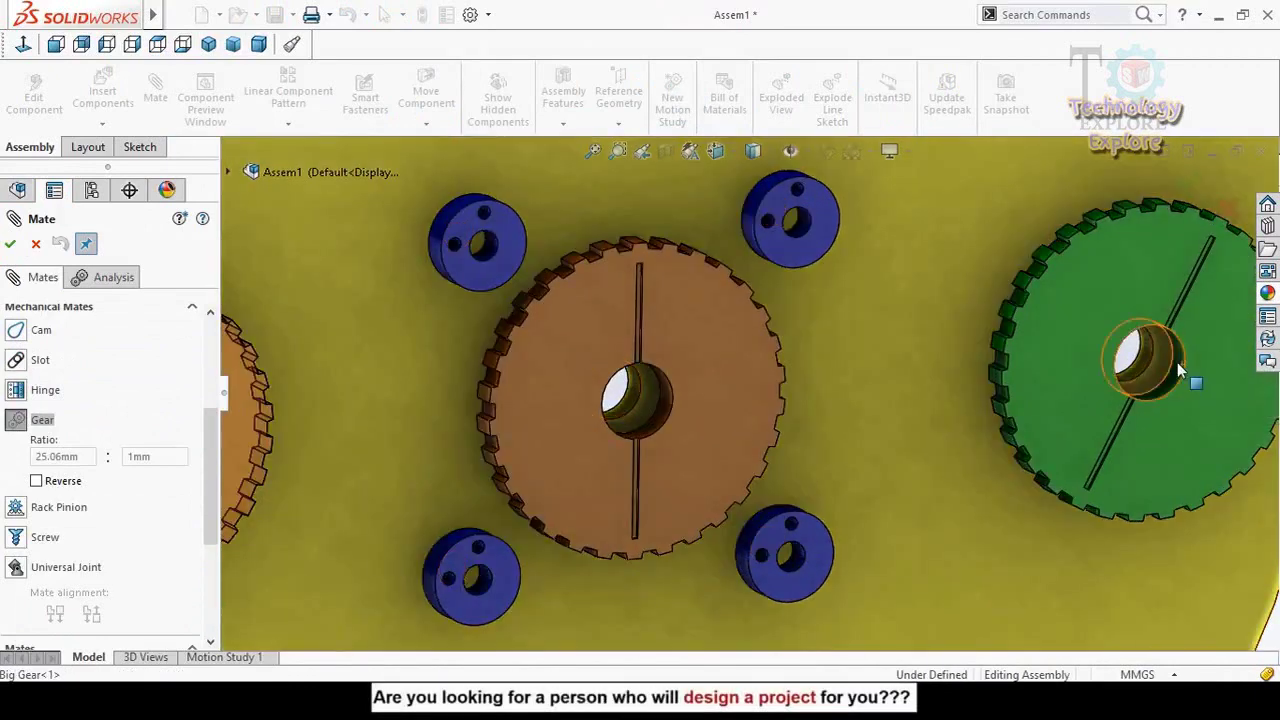
click(1178, 366)
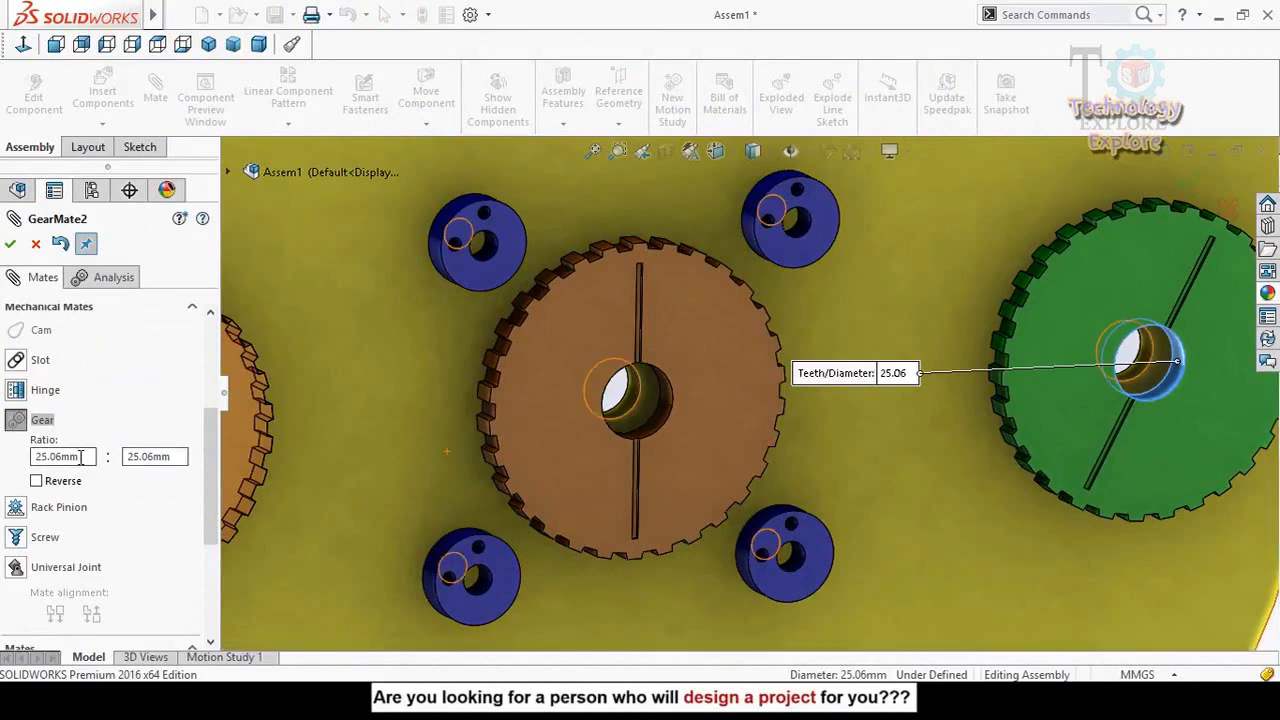
- Set the red-green gear mate's ratio to 1 mm : 1 mm, reverse its direction, and apply it
text(1)
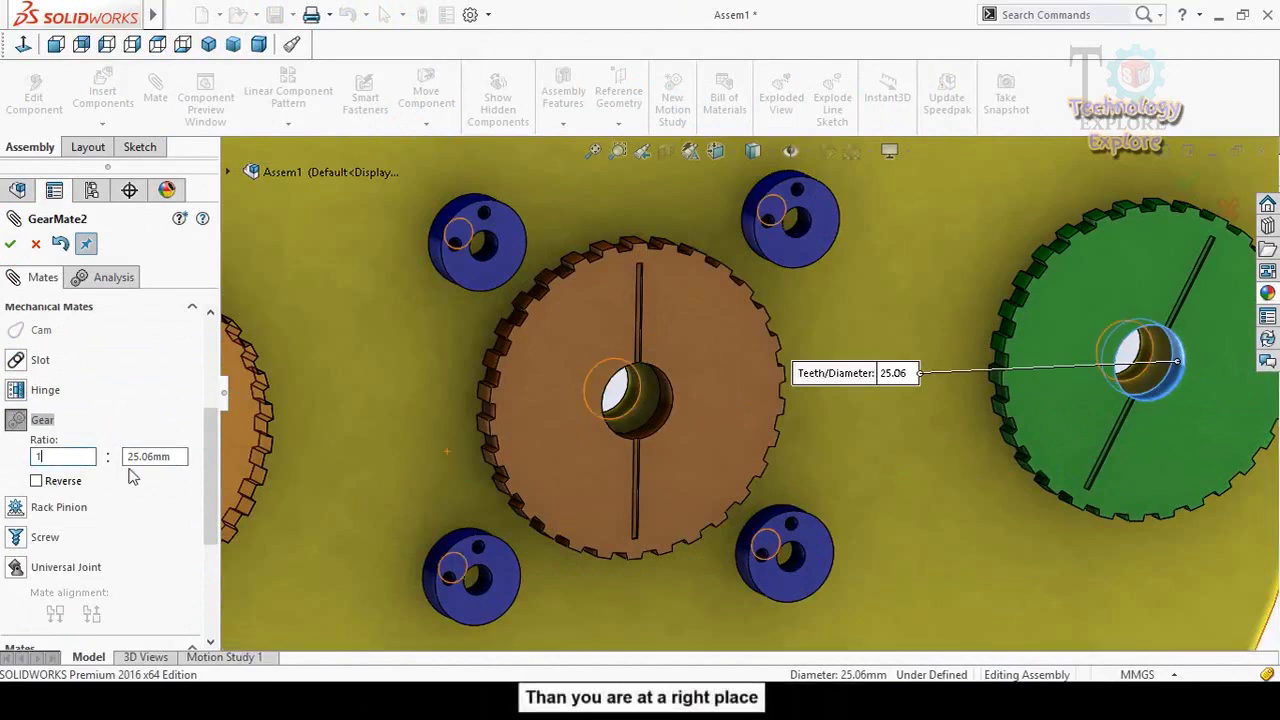
double_click(175, 457)
text(1)
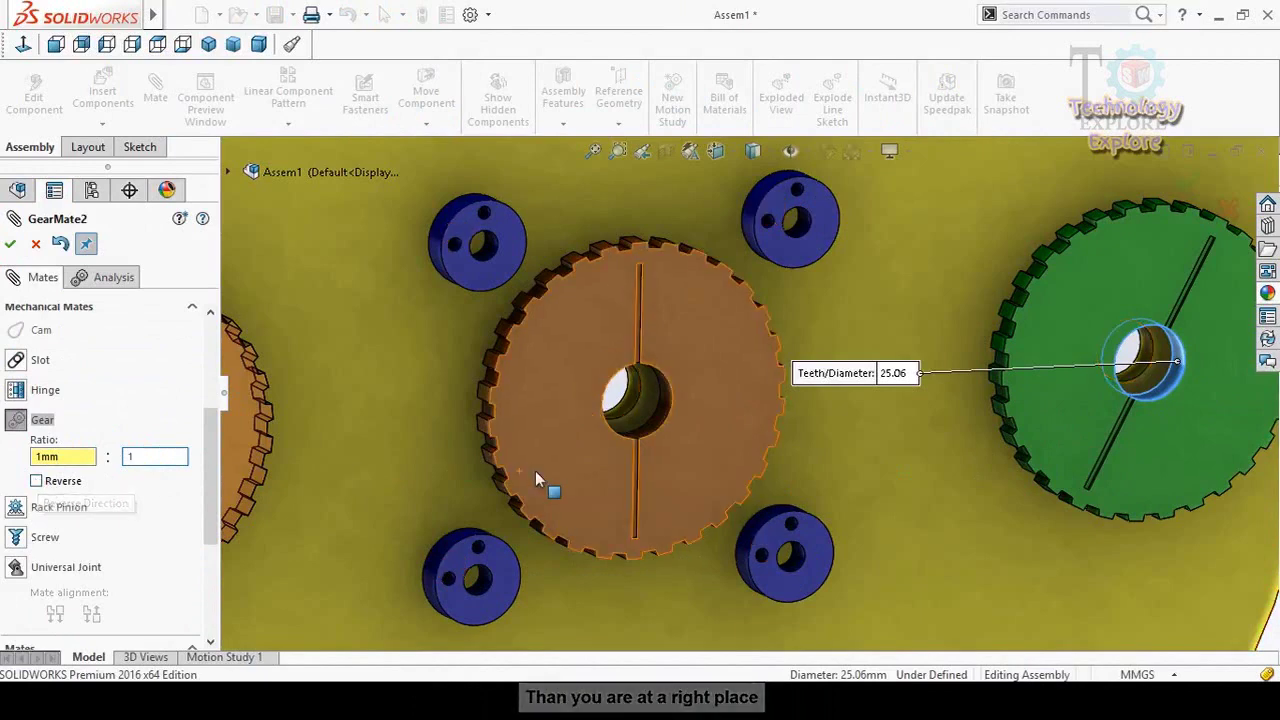
scroll(536, 475, up, 4)
middle_drag(717, 409, 680, 423)
drag(461, 425, 320, 322)
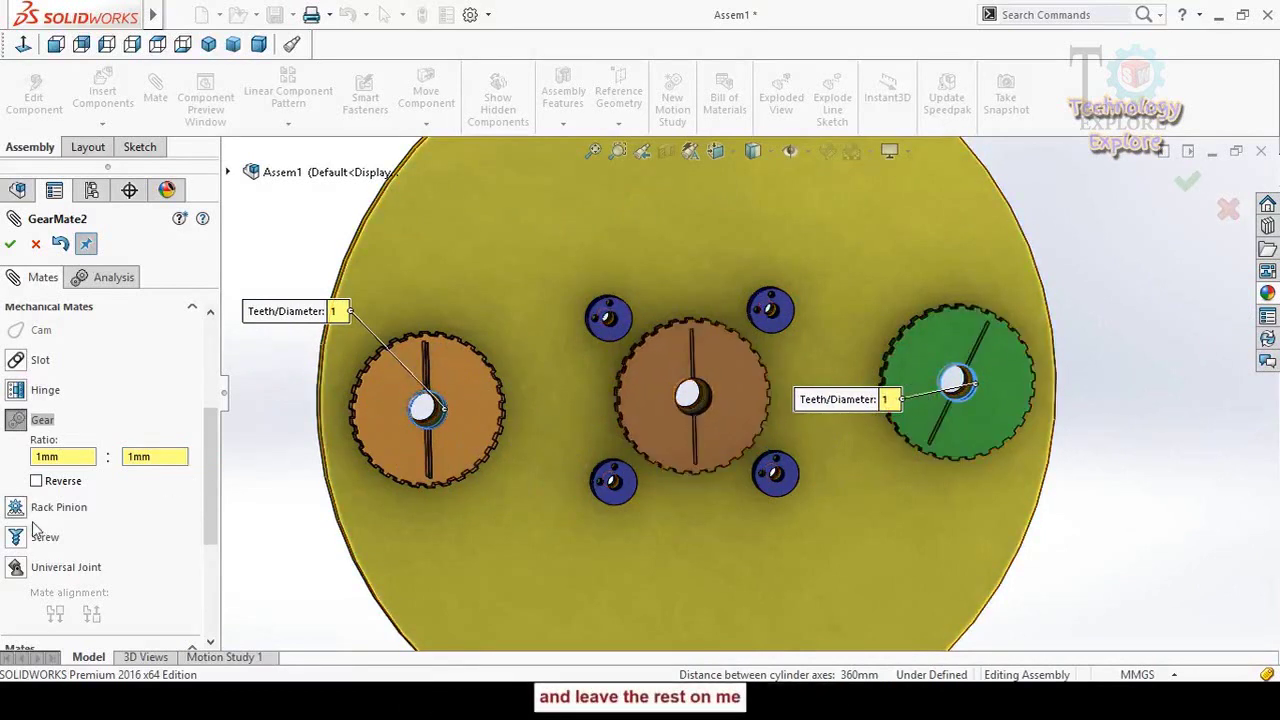
click(38, 482)
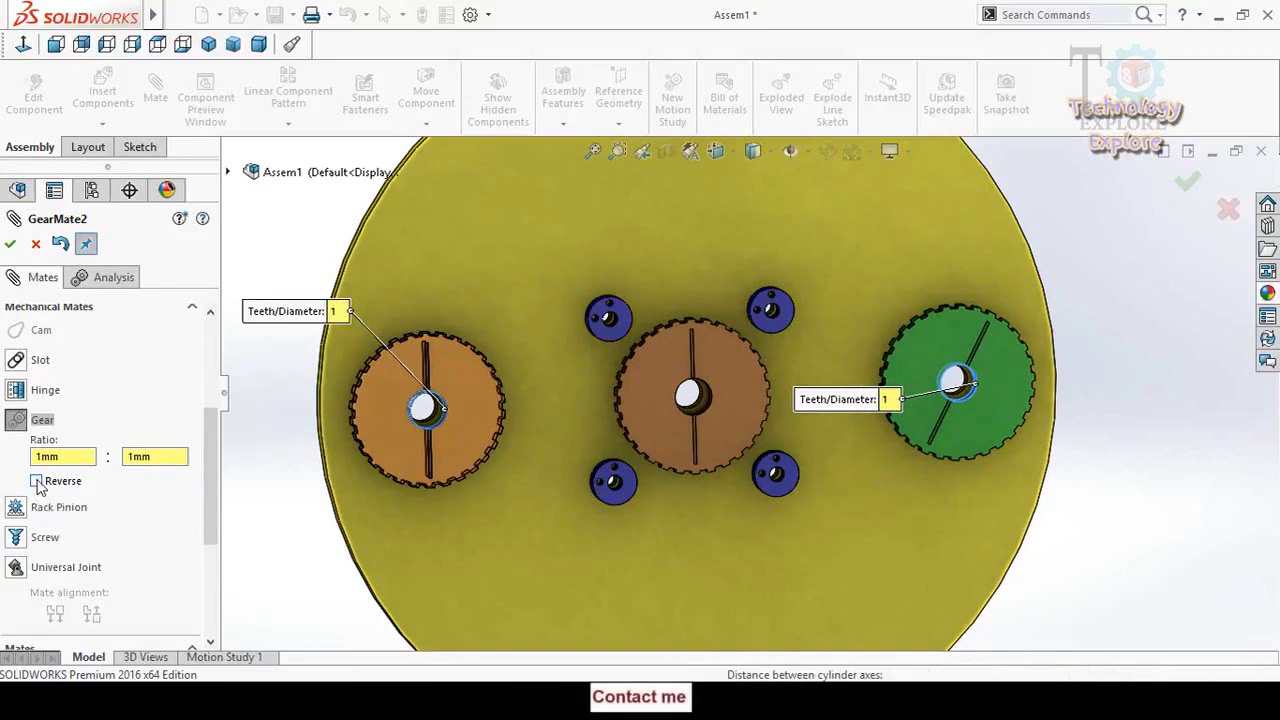
click(10, 246)
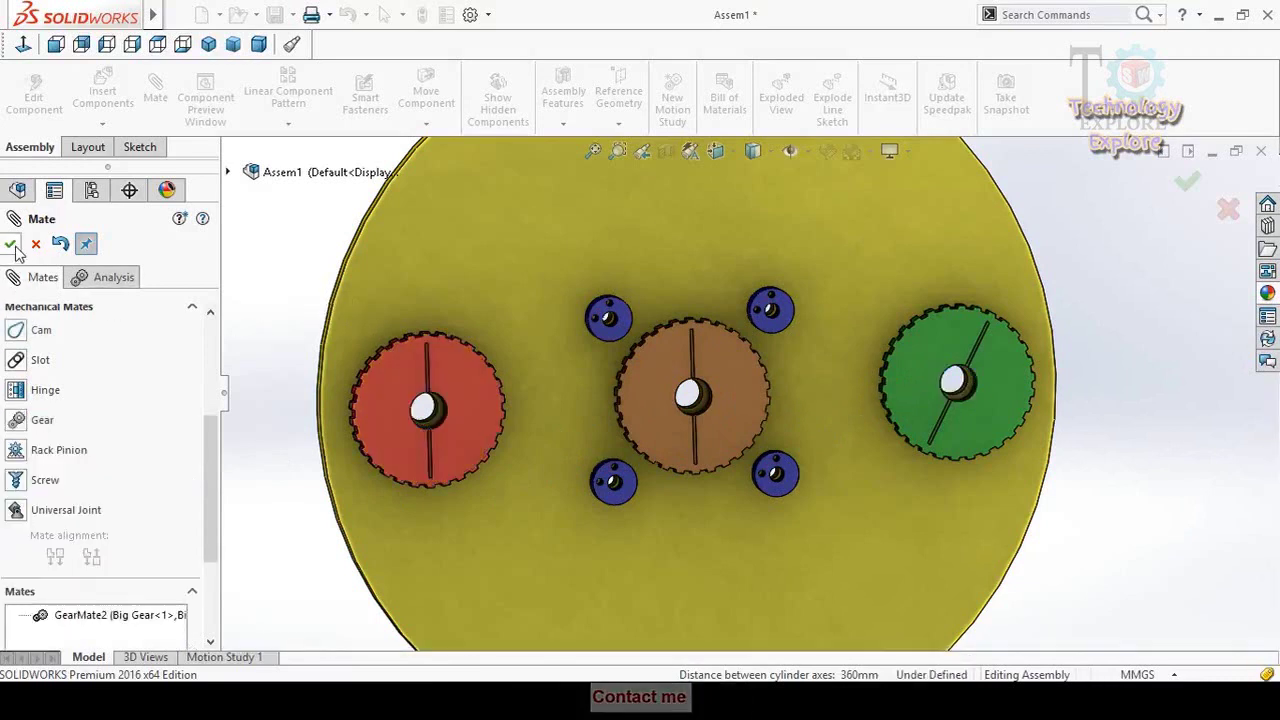
- Start another Gear mate between the bore of the red gear and the bore of the central brown gear
click(42, 420)
scroll(475, 428, down, 2)
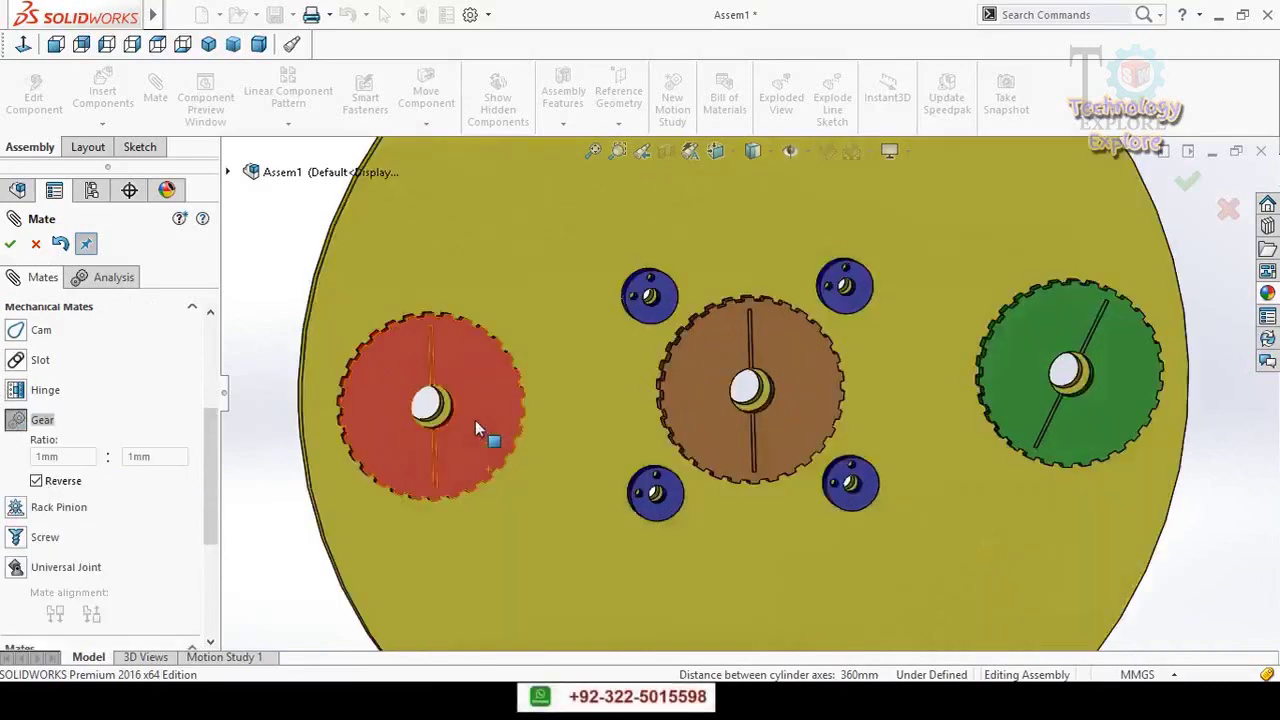
scroll(475, 420, down, 2)
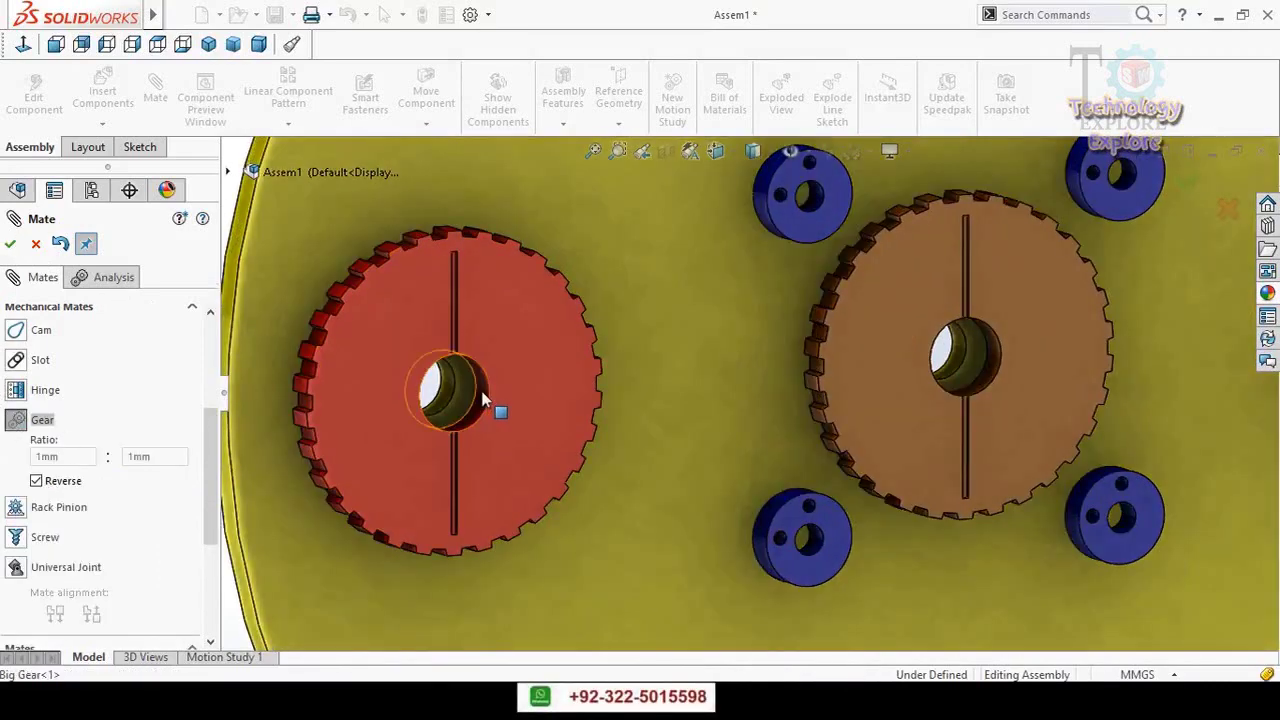
click(483, 400)
click(991, 362)
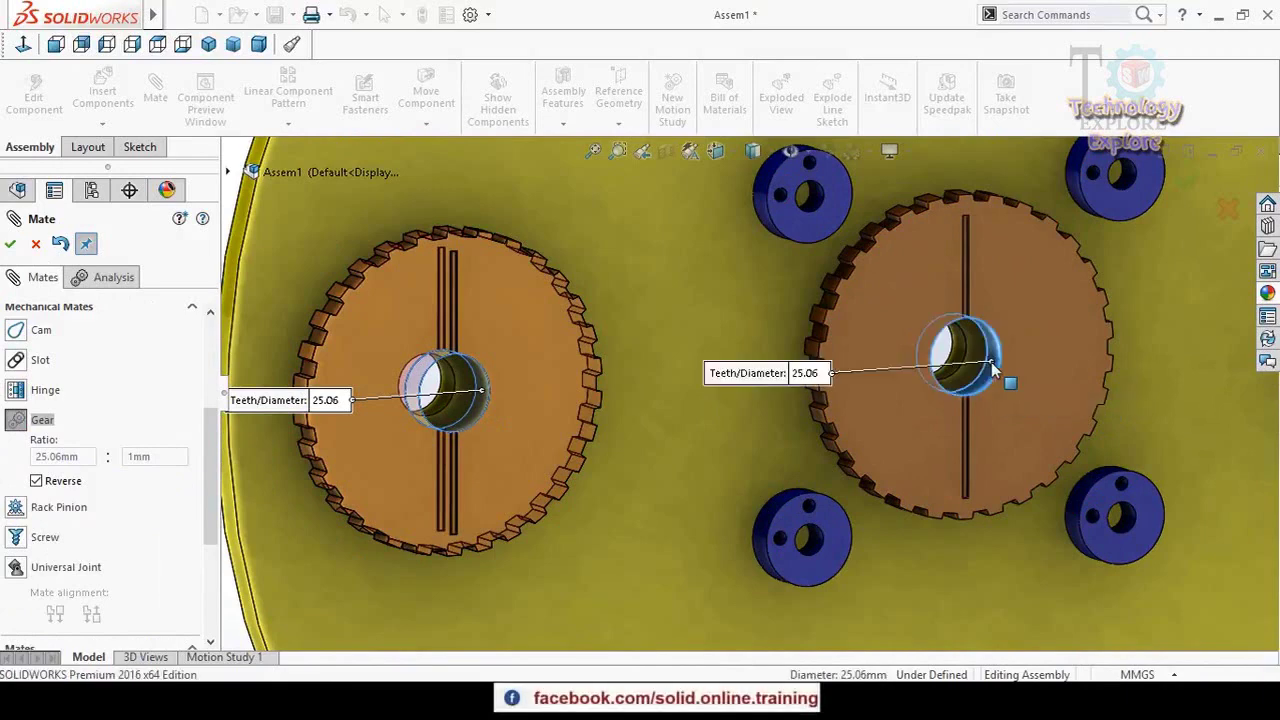
scroll(908, 458, up, 1)
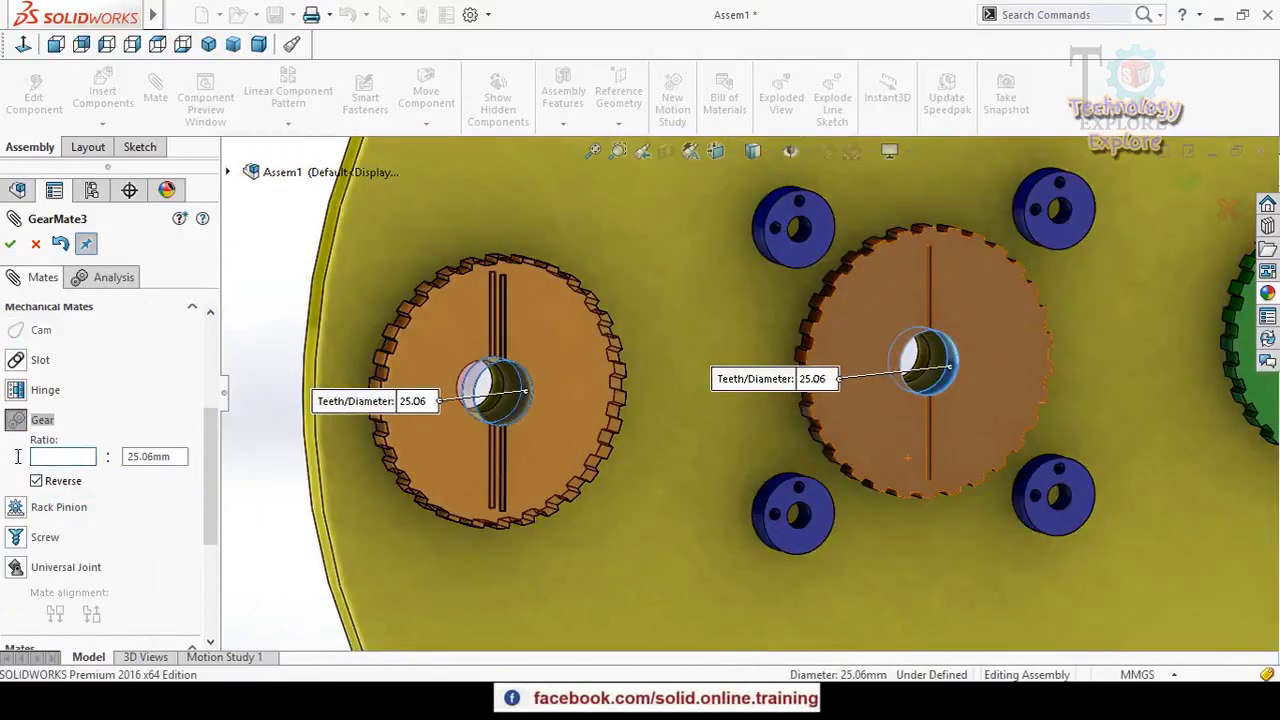
- Set the red-brown gear mate's ratio to 1 : 1, apply it with the direction reversed, and finish mating
text(1)
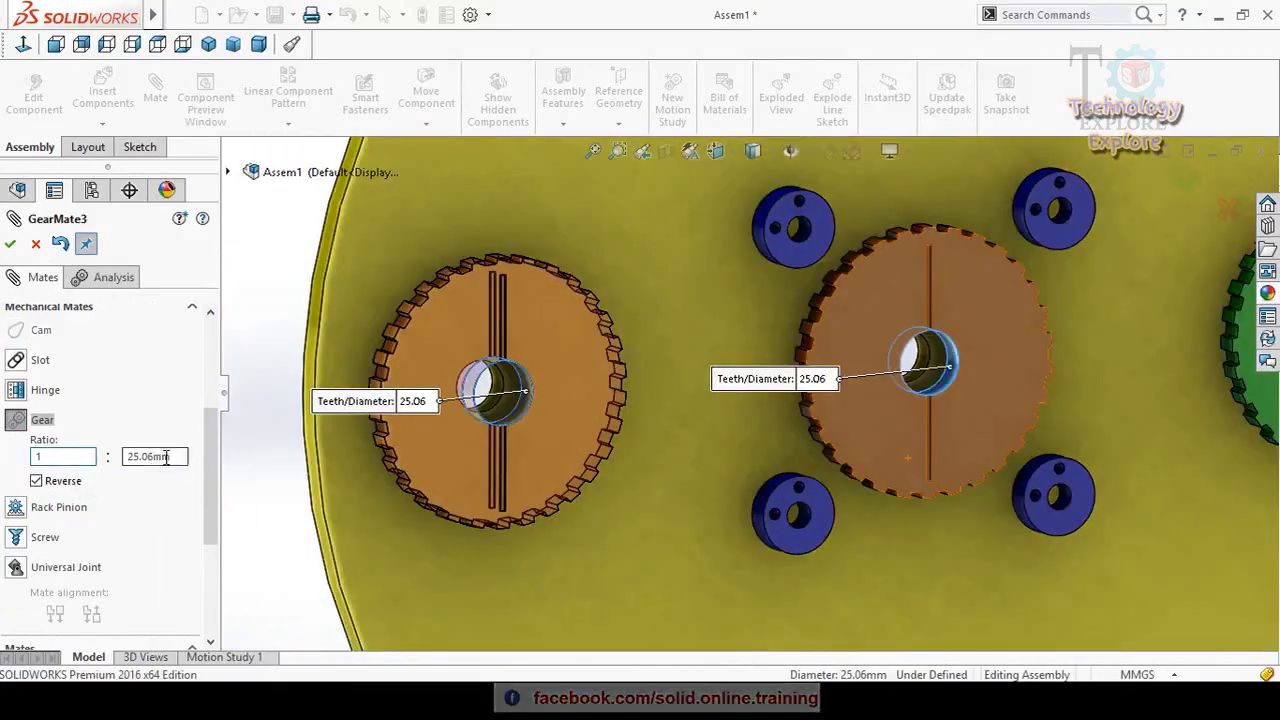
key(Tab)
text(1)
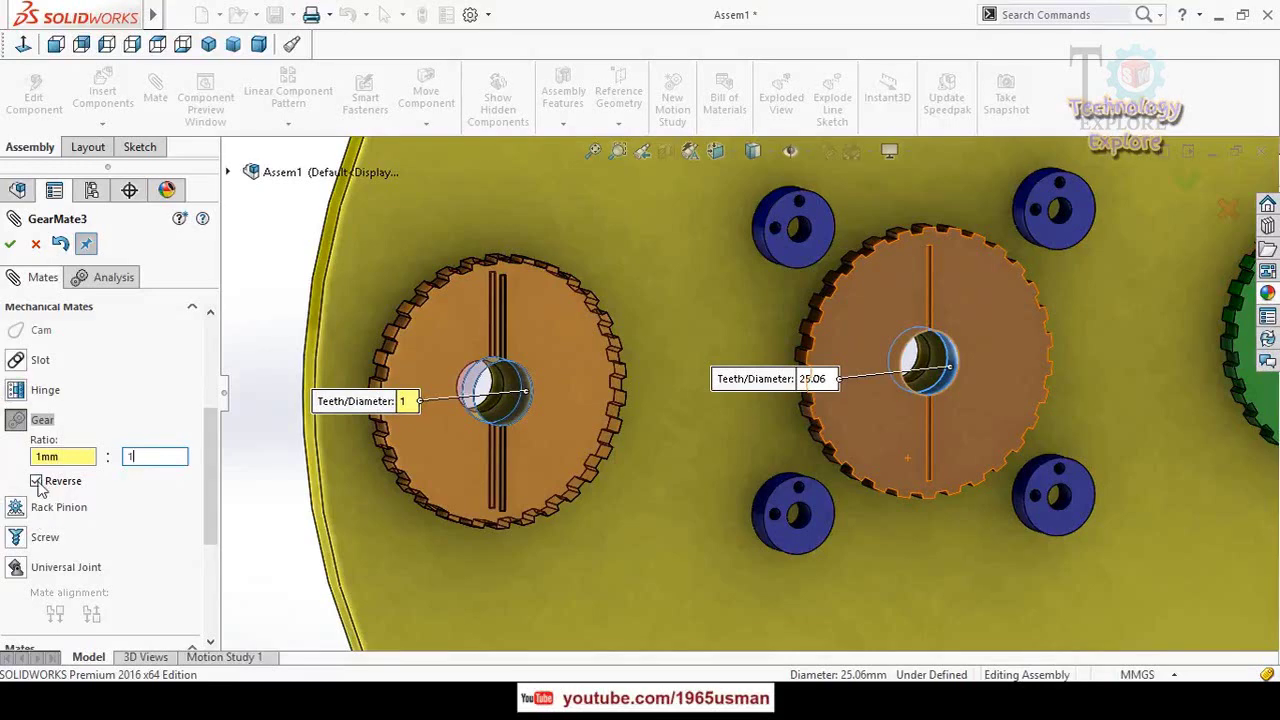
click(9, 245)
click(9, 245)
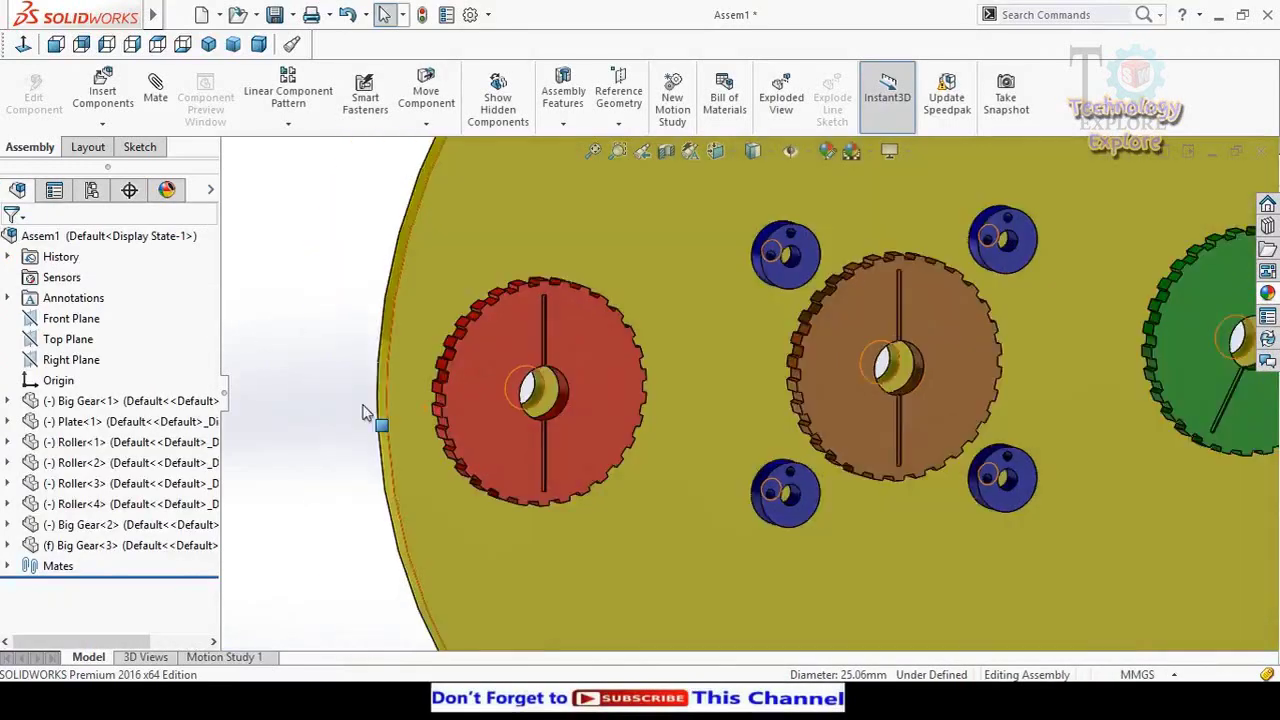
- Turn the gears by hand to check how the gear mates link their rotation
scroll(368, 414, up, 5)
drag(894, 251, 853, 461)
drag(790, 484, 753, 463)
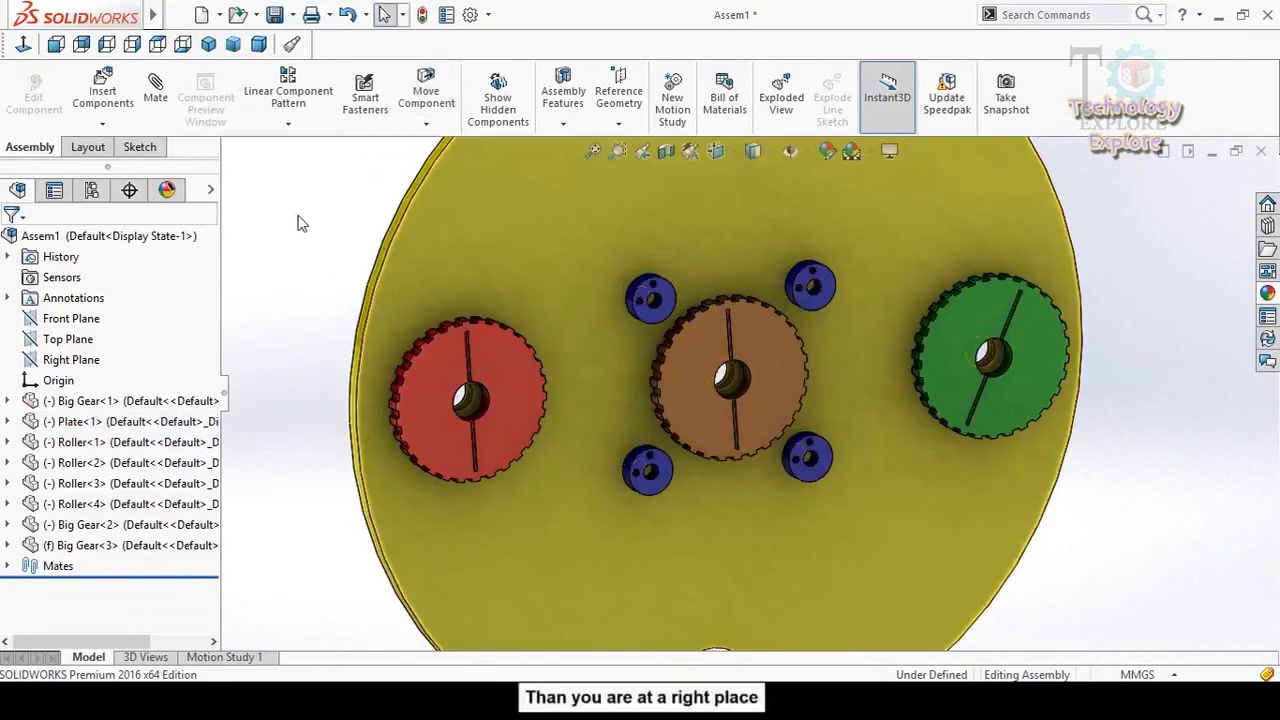
- Start a mechanical Gear mate between the outer faces of the two blue rollers above the brown gear
scroll(6, 440, down, 5)
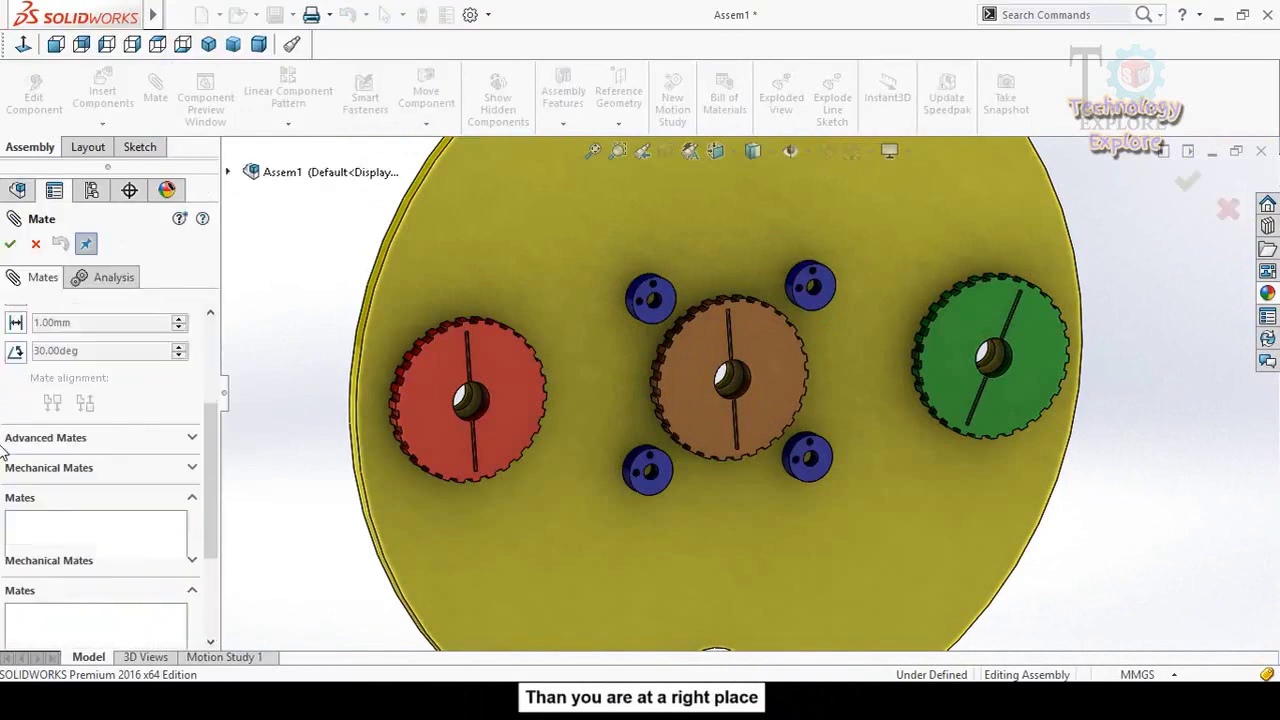
click(52, 468)
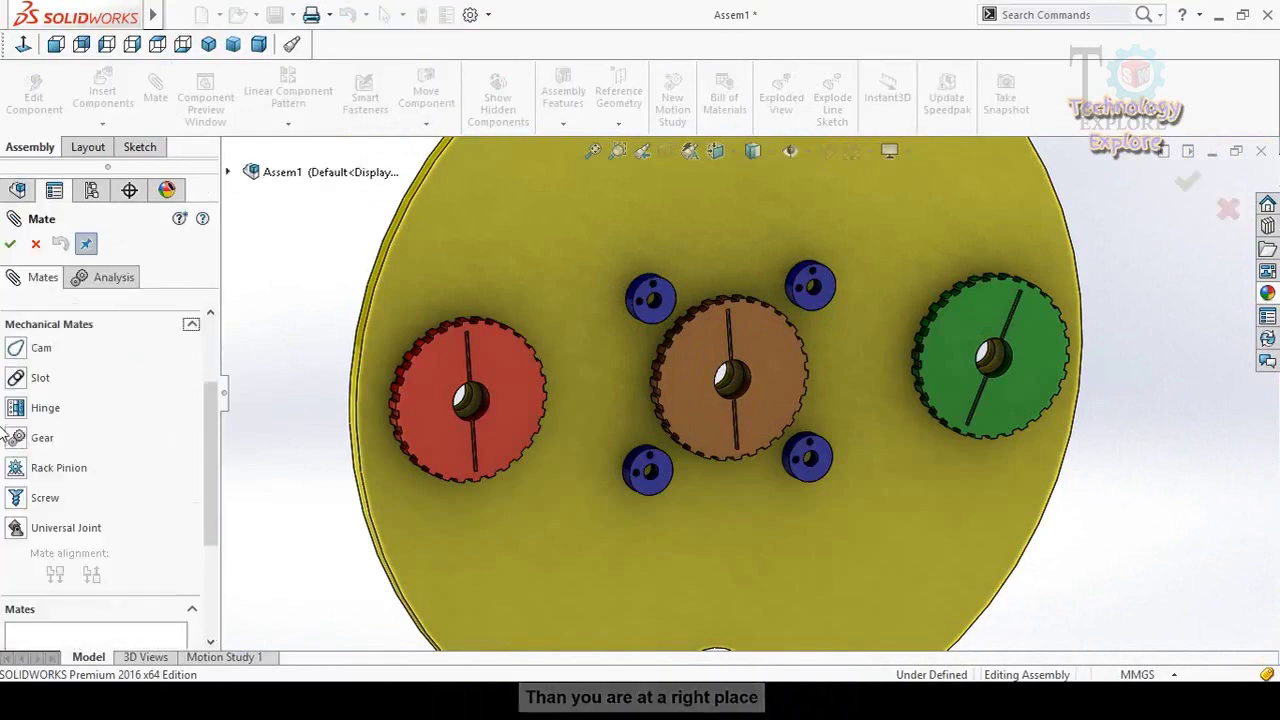
click(16, 440)
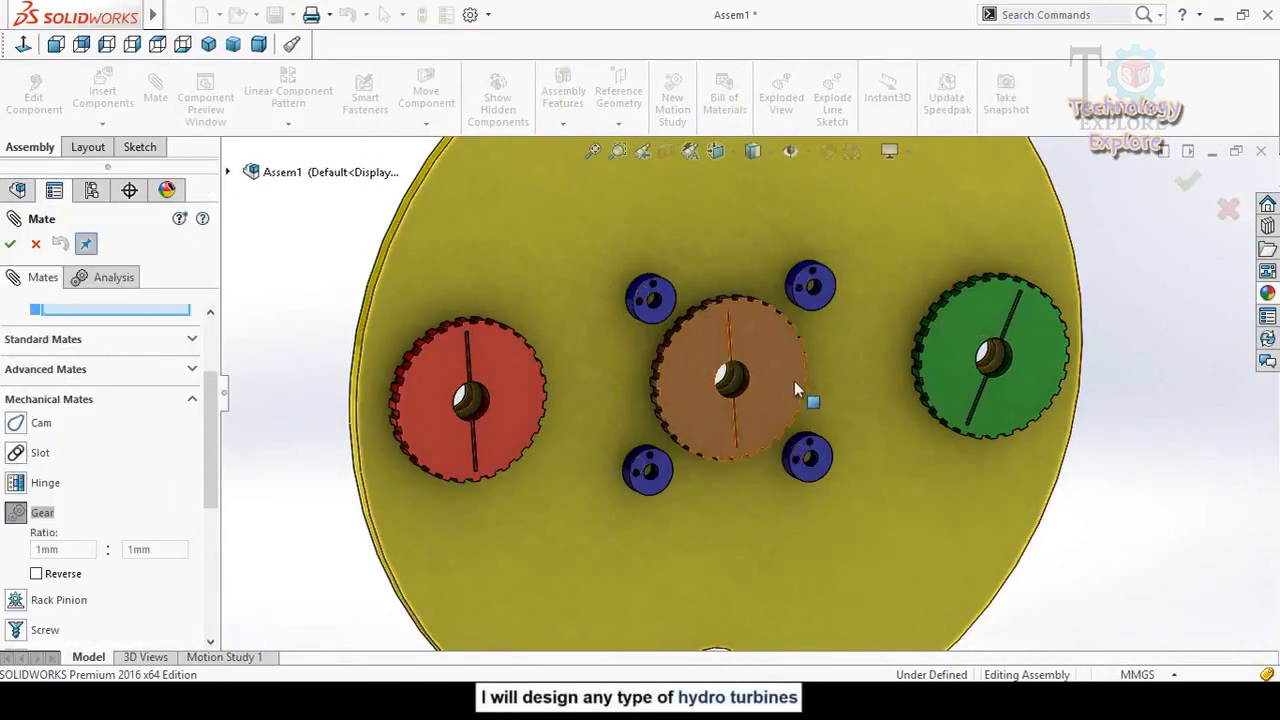
scroll(701, 304, down, 3)
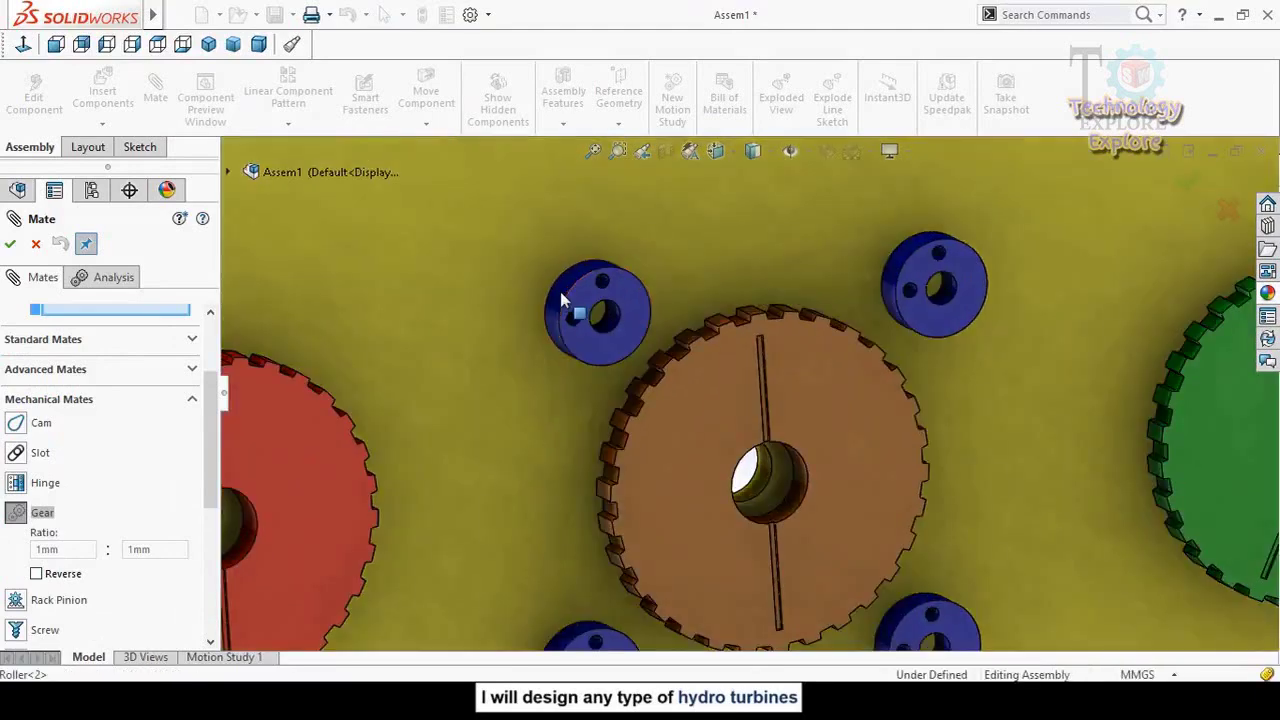
click(562, 294)
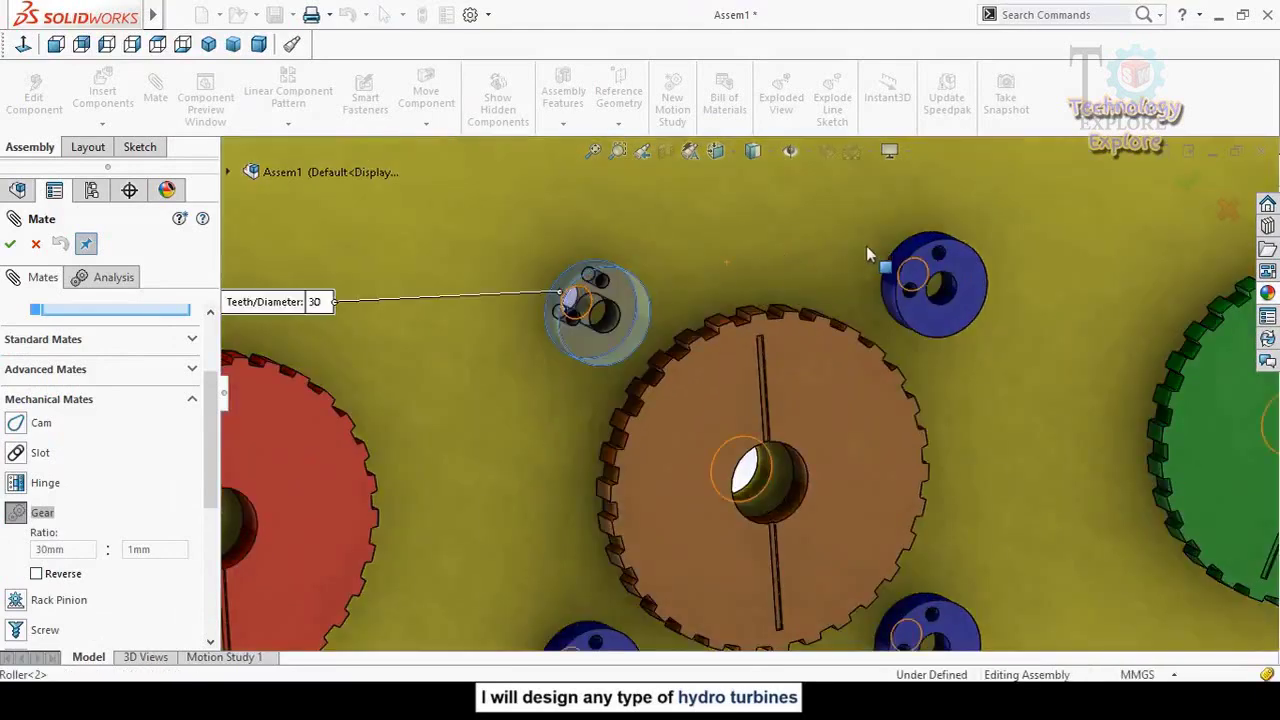
click(897, 266)
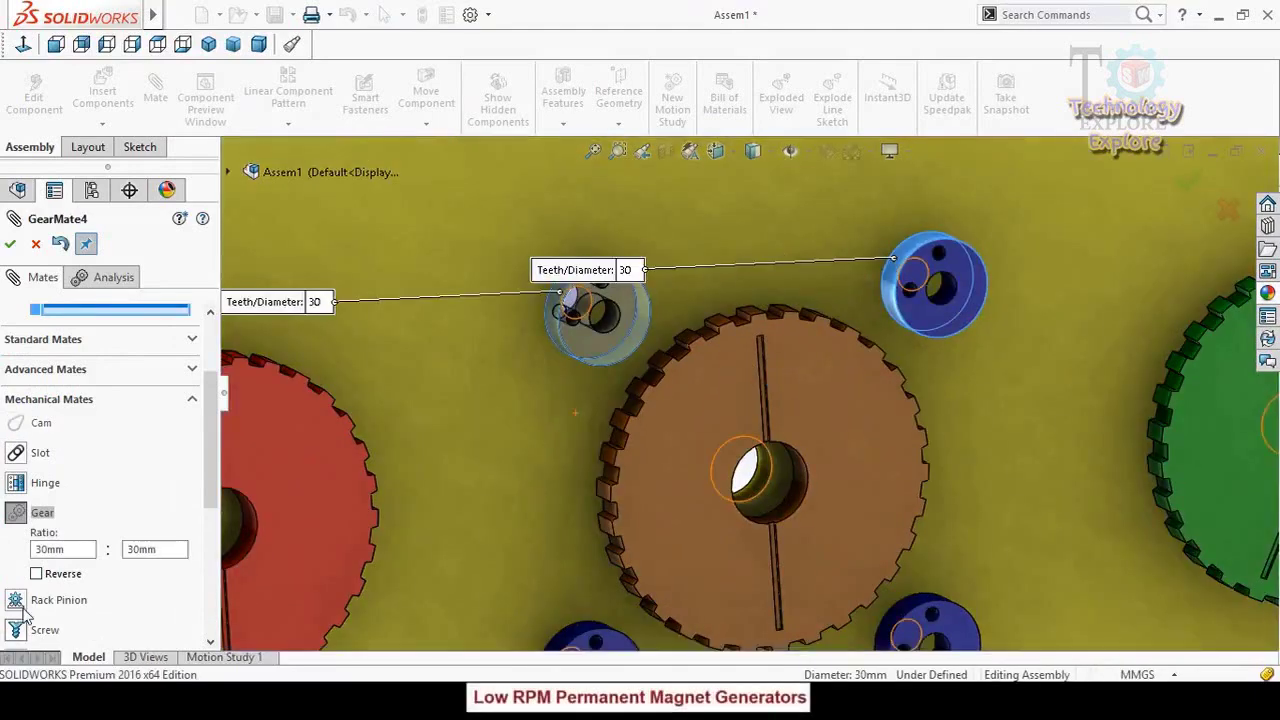
- Reverse the direction of the upper rollers' gear mate, apply it, and finish mating
click(36, 574)
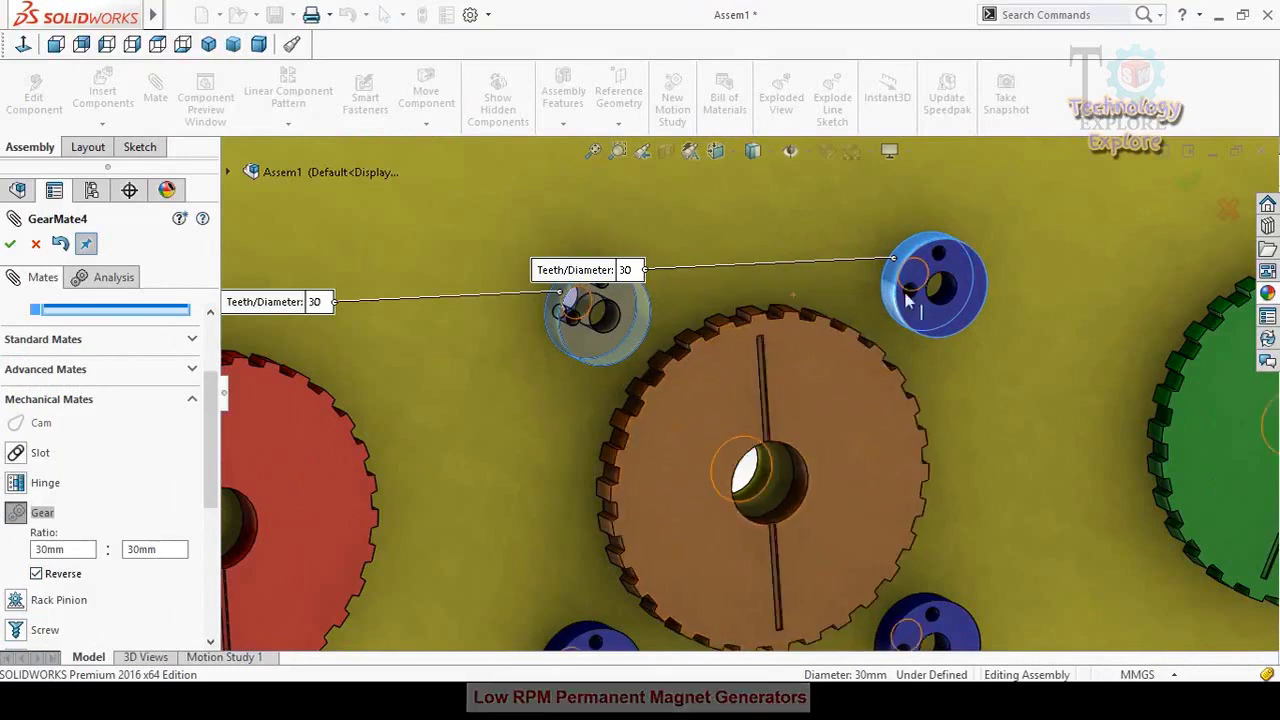
click(9, 248)
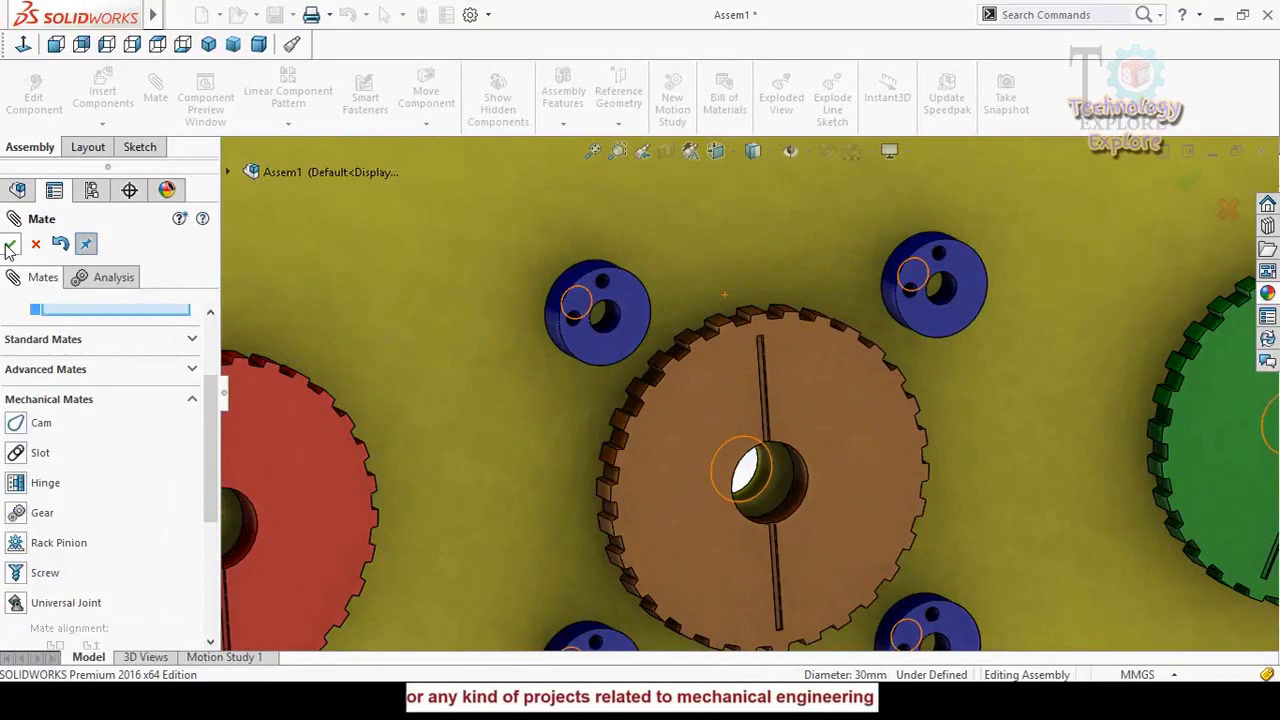
click(9, 248)
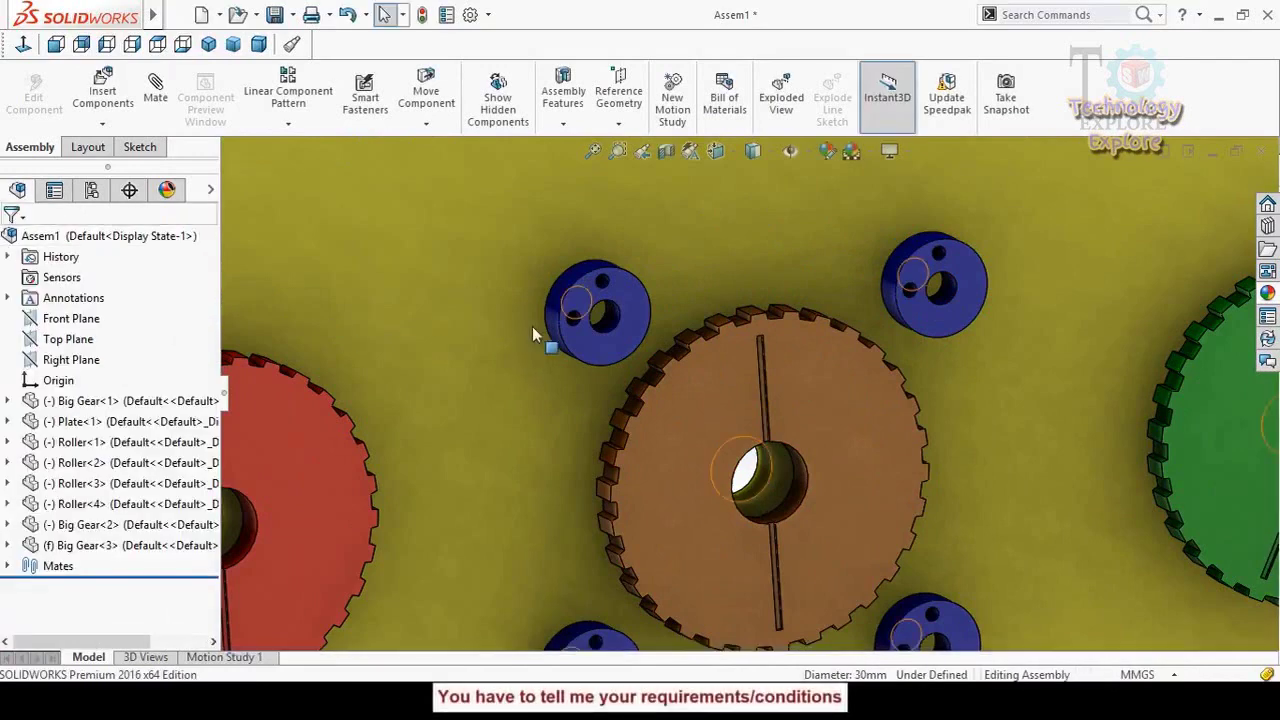
- Move the plate slightly by hand to check the mated parts, and clear the plate and lower roller selections
scroll(655, 345, down, 3)
drag(694, 350, 663, 363)
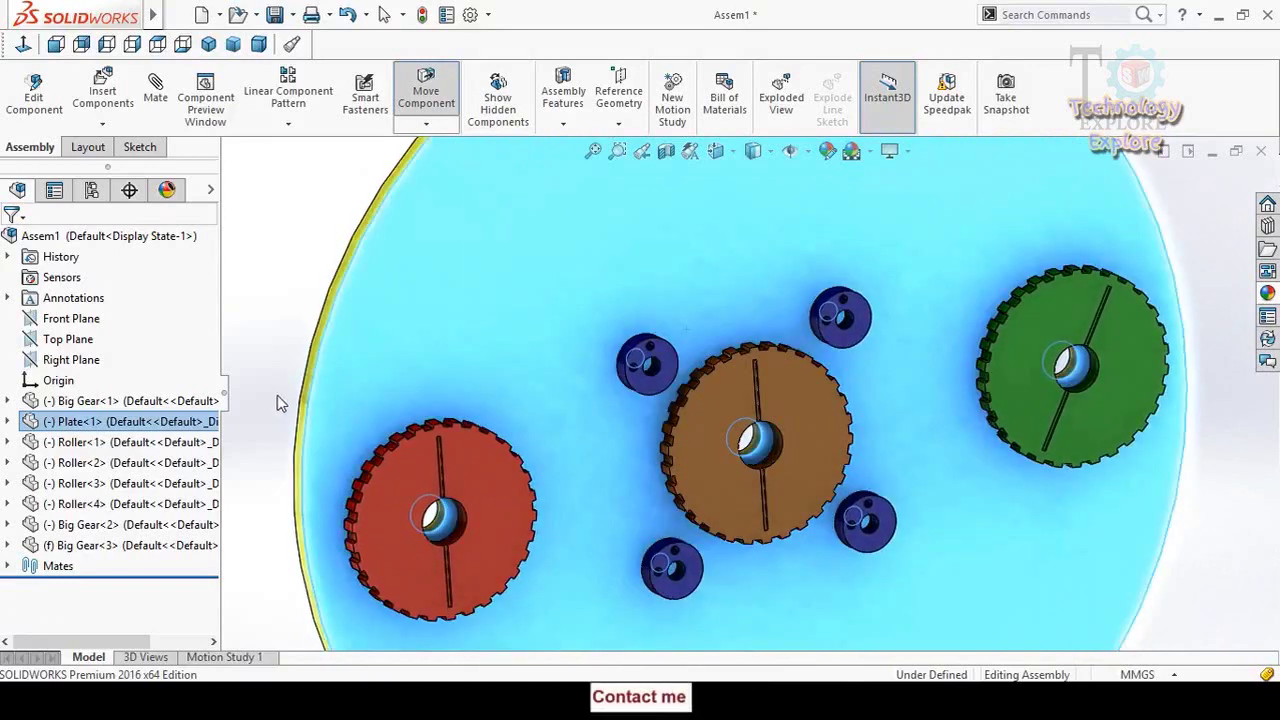
click(286, 349)
scroll(520, 423, up, 4)
scroll(705, 492, down, 5)
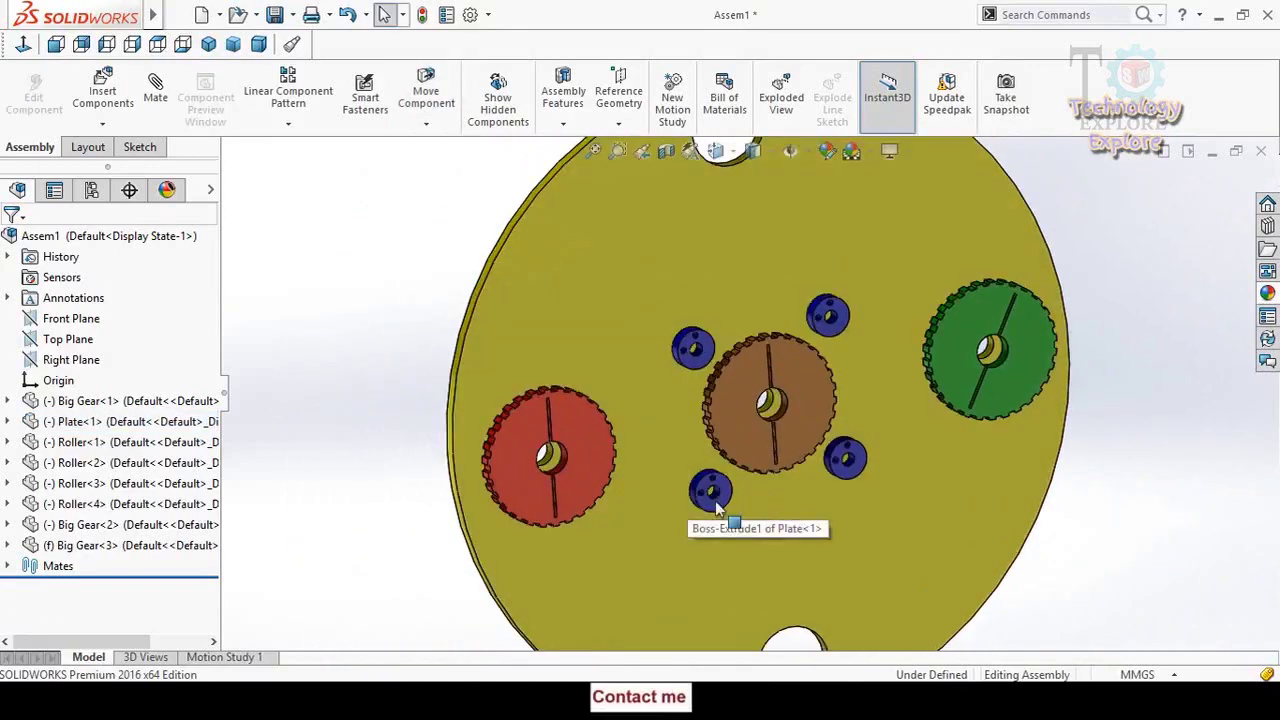
click(720, 472)
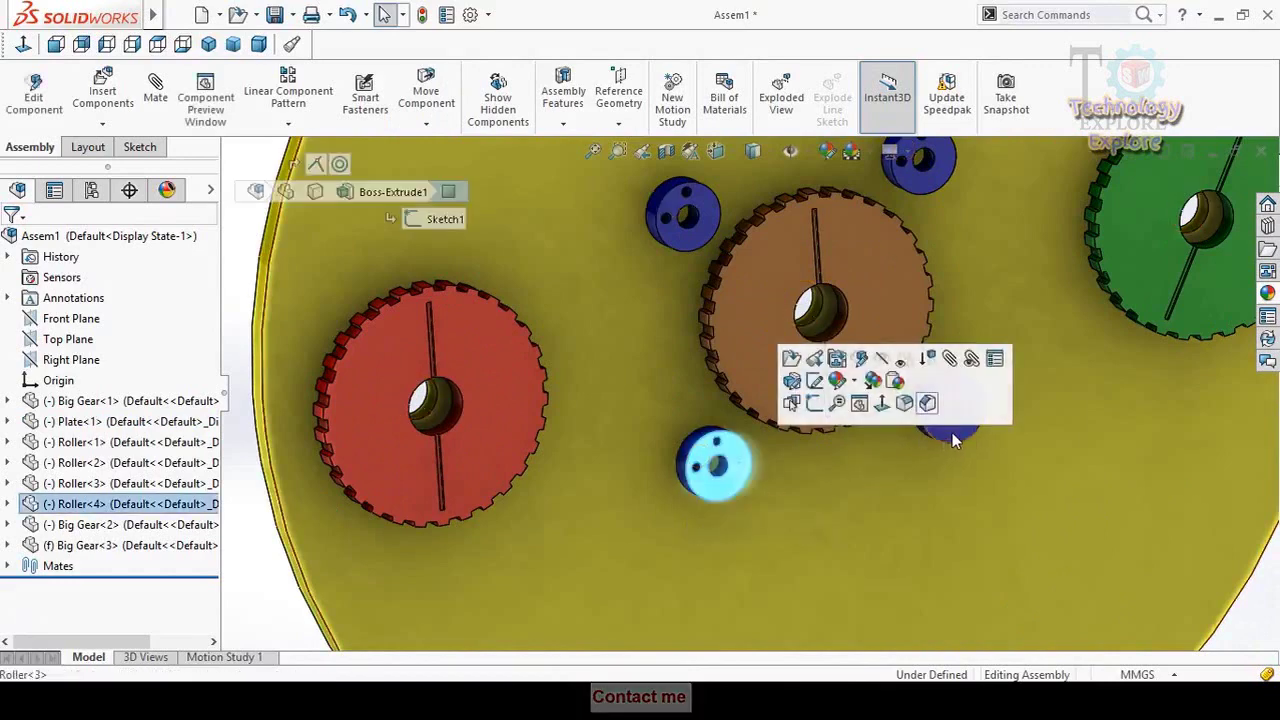
click(950, 432)
click(240, 387)
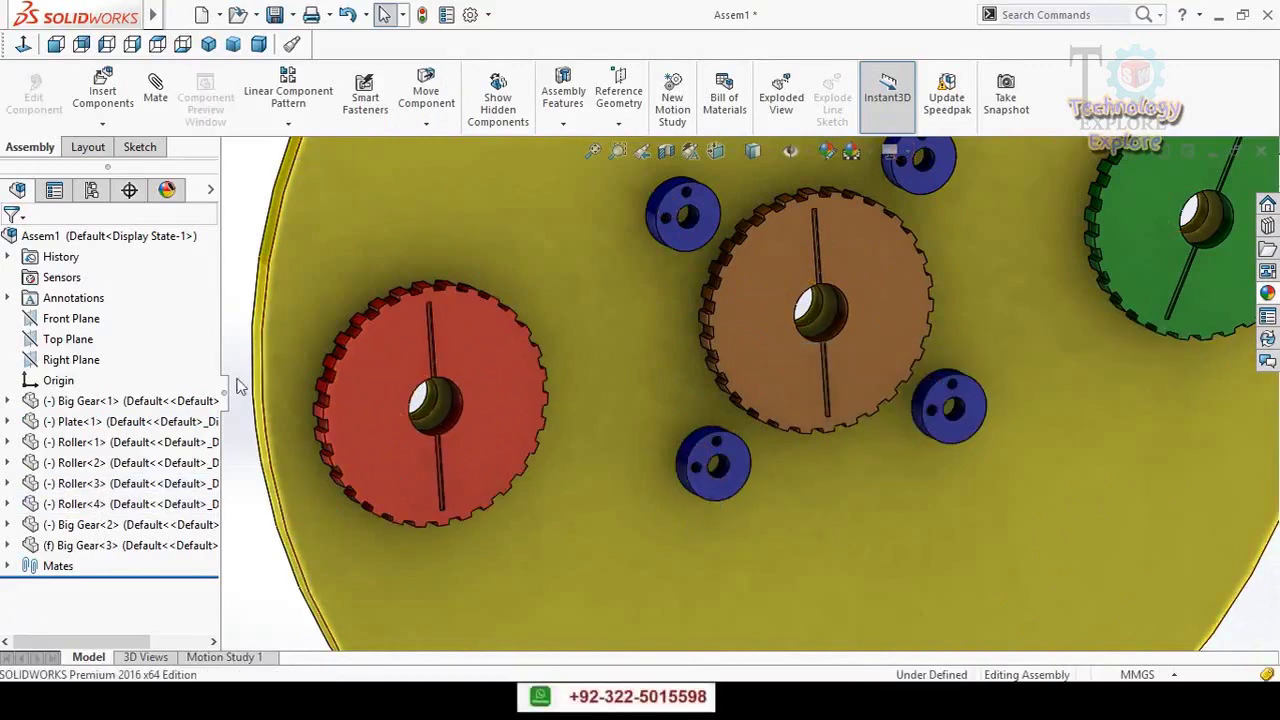
- Start a mechanical Gear mate between the outer faces of the two blue rollers below the brown gear
scroll(5, 436, down, 3)
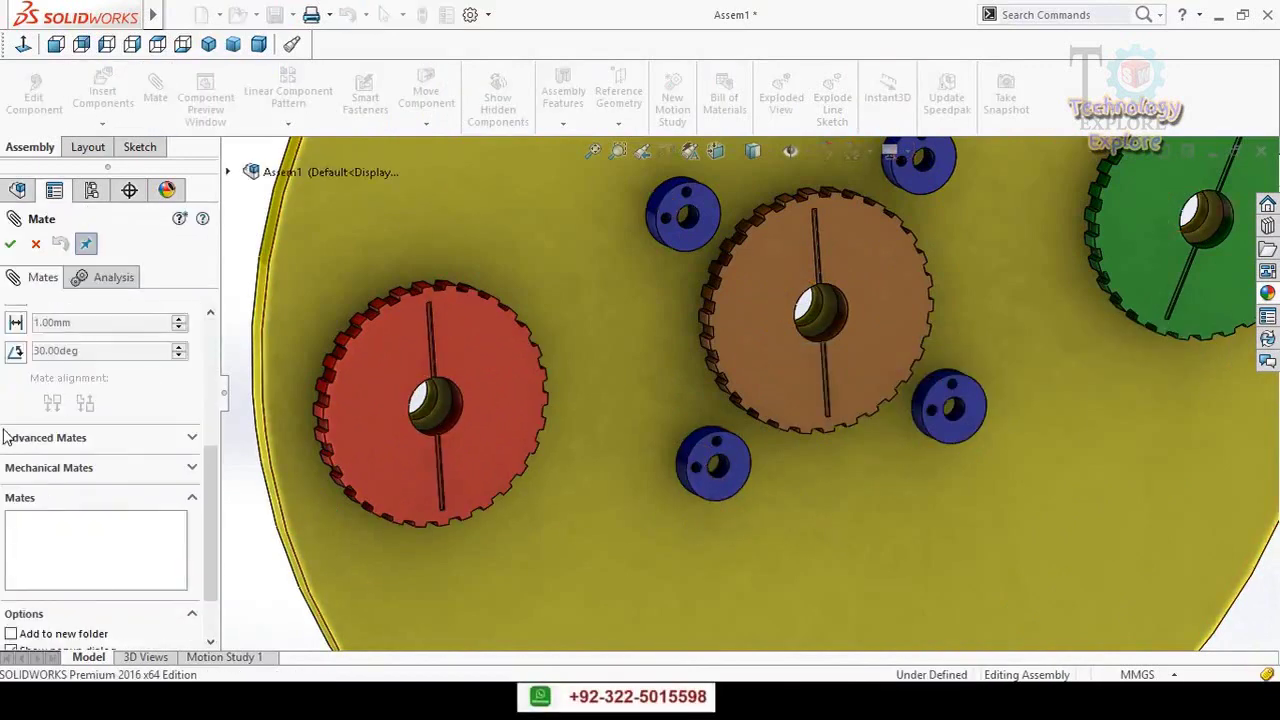
click(47, 469)
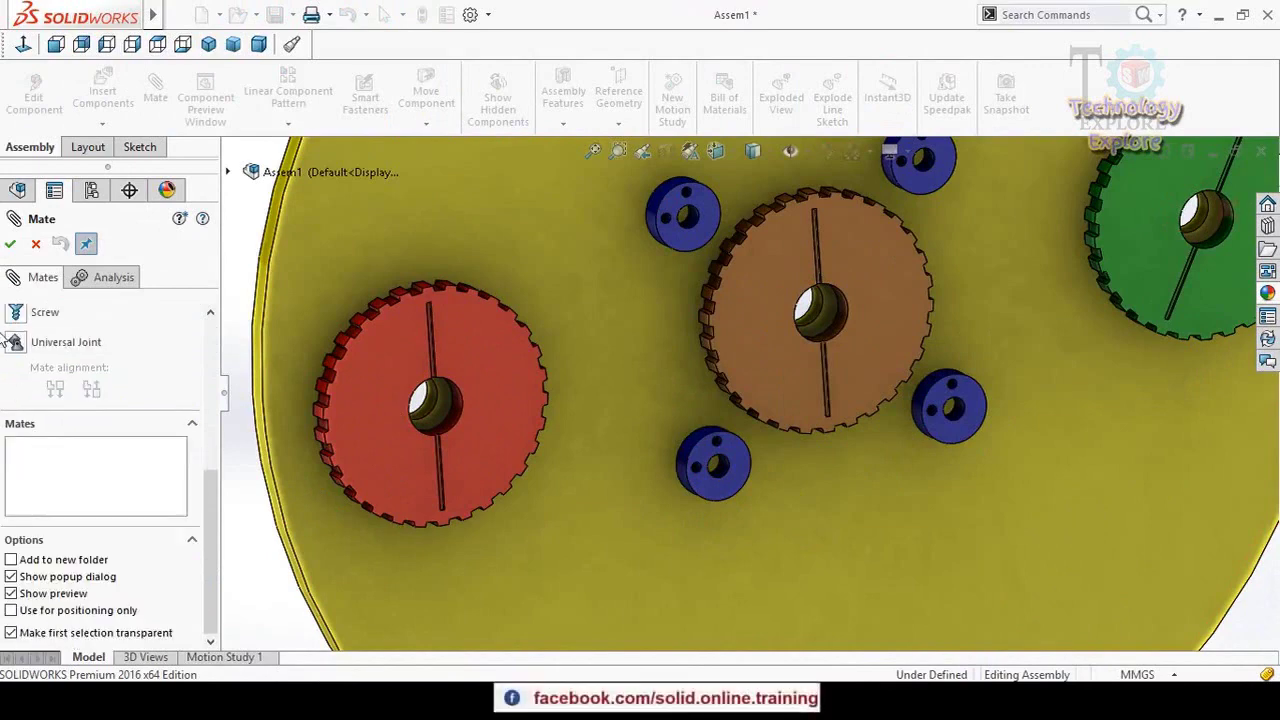
scroll(5, 428, up, 1)
scroll(5, 428, up, 2)
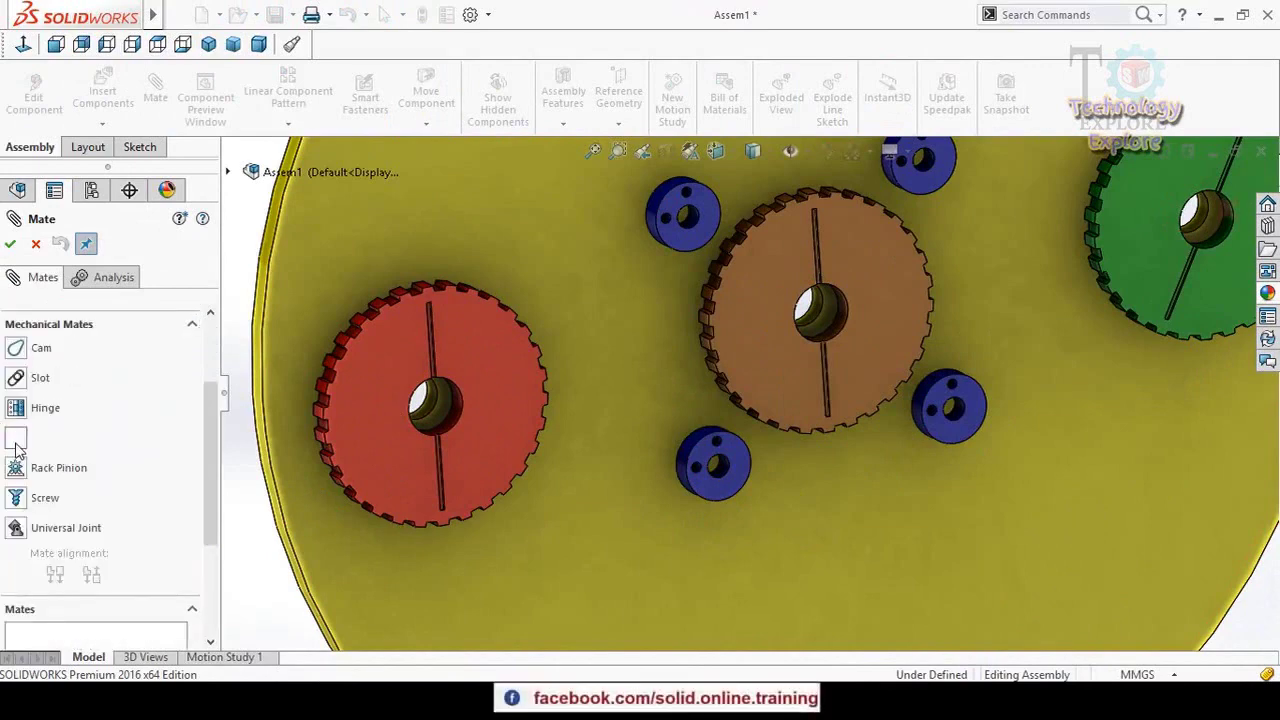
click(15, 440)
scroll(796, 448, down, 3)
click(622, 435)
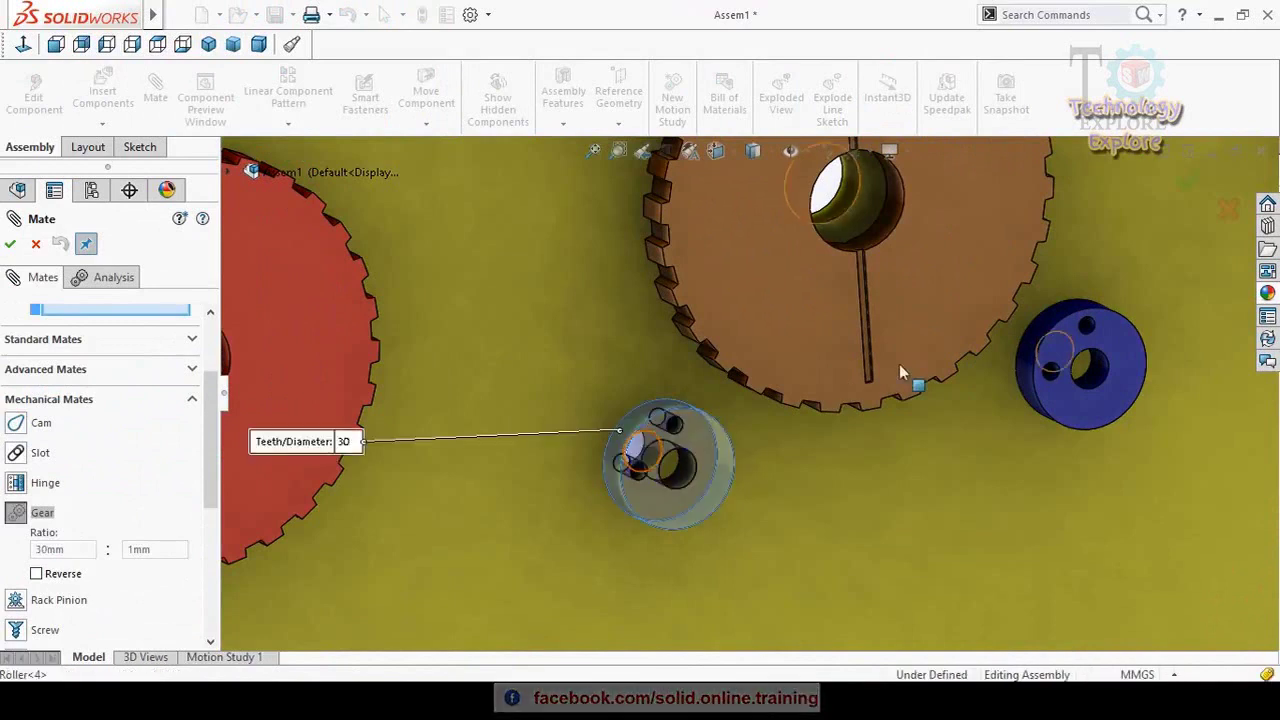
click(1025, 372)
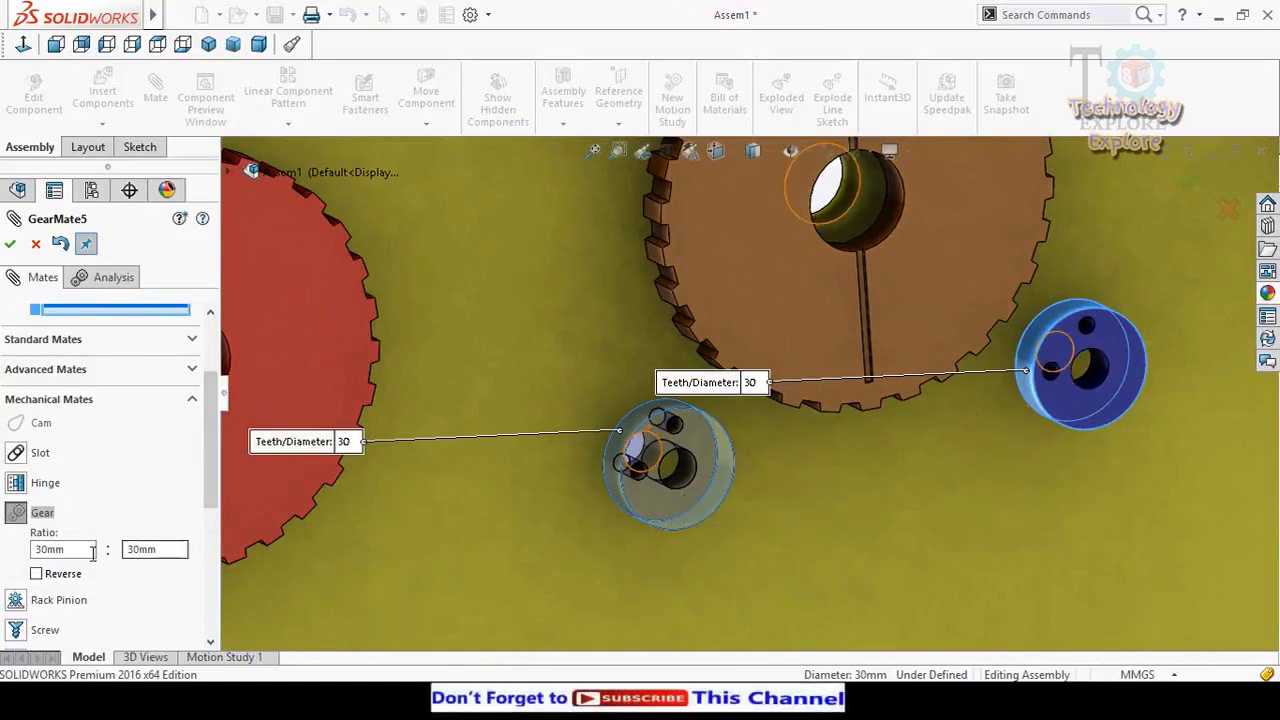
- Reverse the direction of the lower rollers' gear mate, apply it, and finish mating
click(36, 575)
click(10, 246)
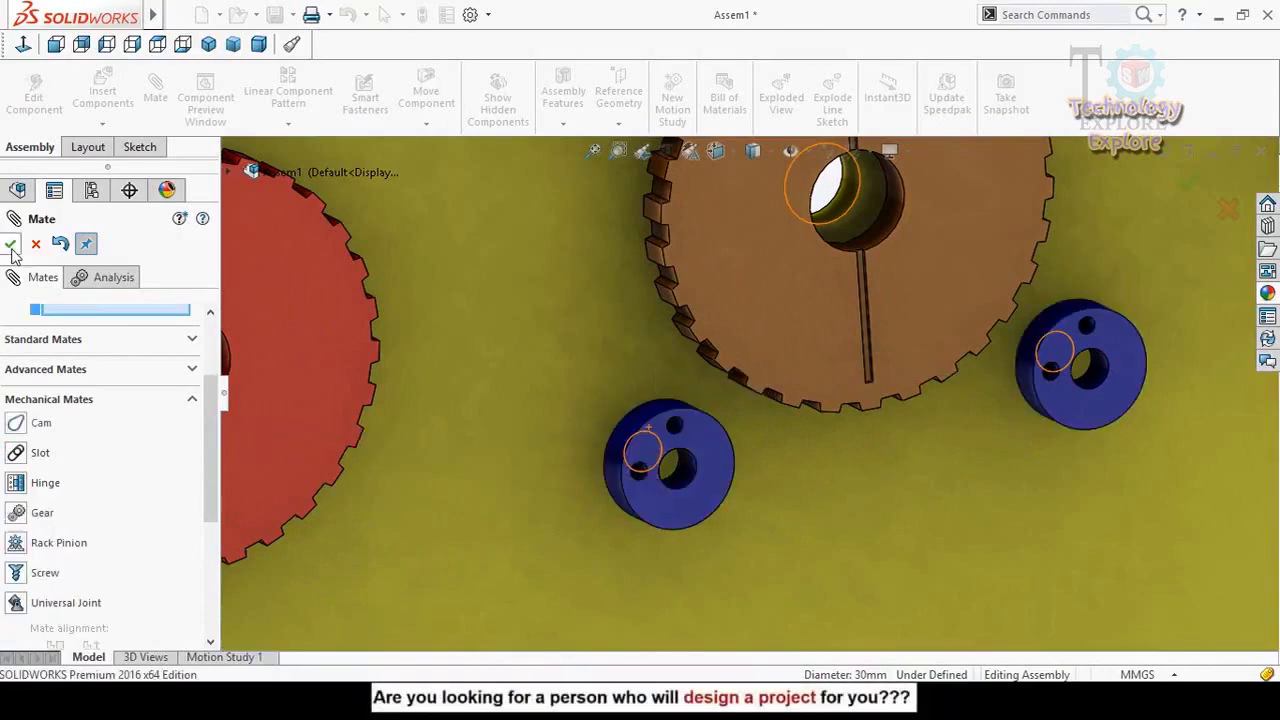
click(10, 246)
- Start a mechanical Gear mate between the bore of the red gear and the outer face of the lower roller nearest it
key(f)
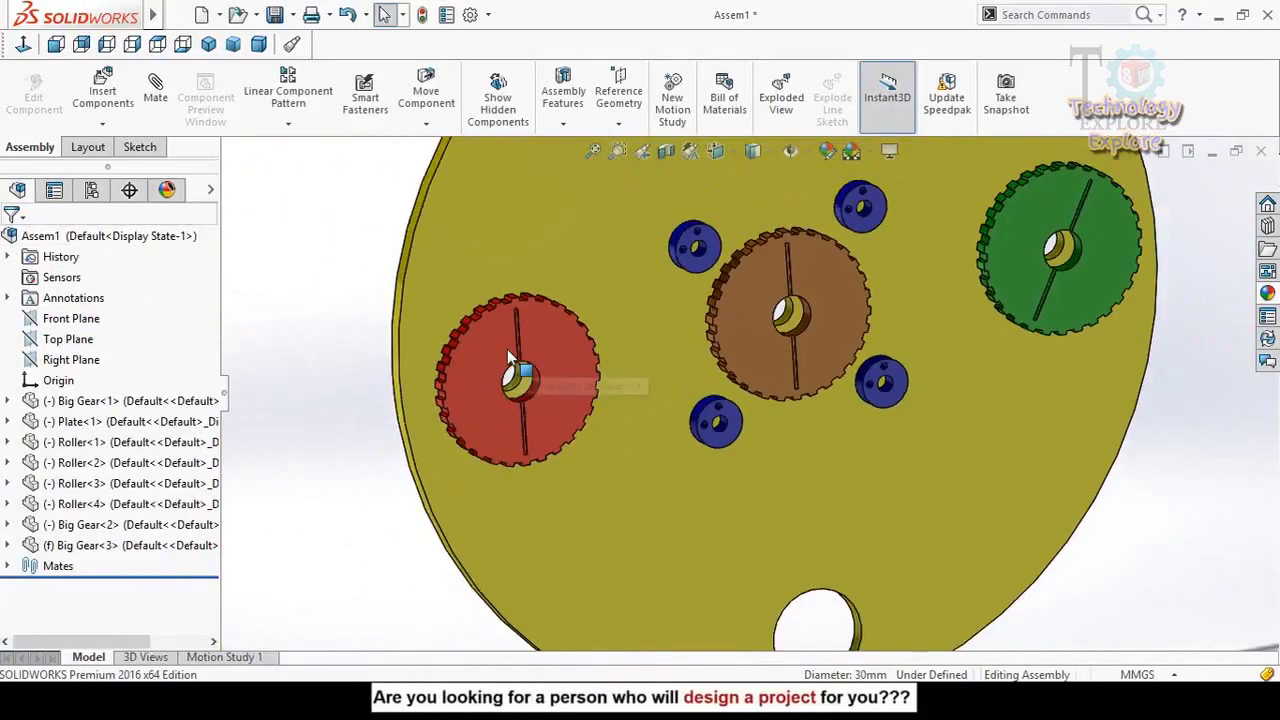
click(155, 95)
scroll(3, 499, down, 3)
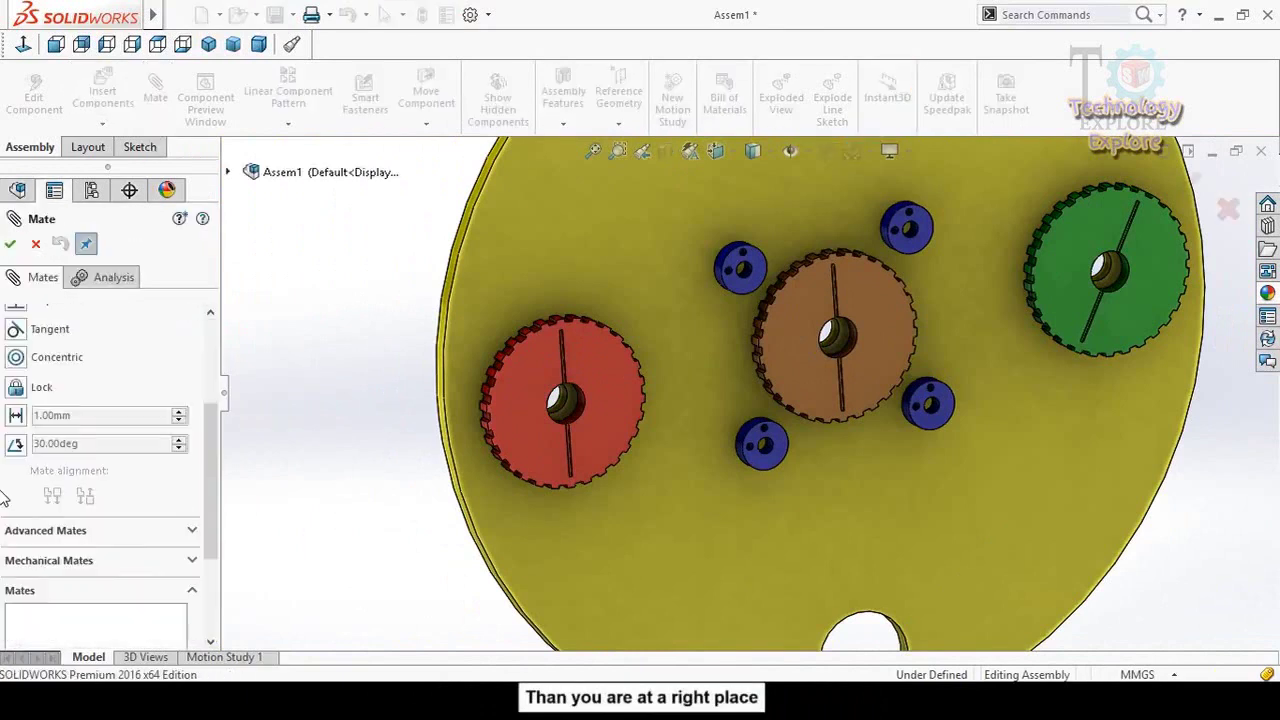
click(42, 565)
scroll(5, 540, up, 2)
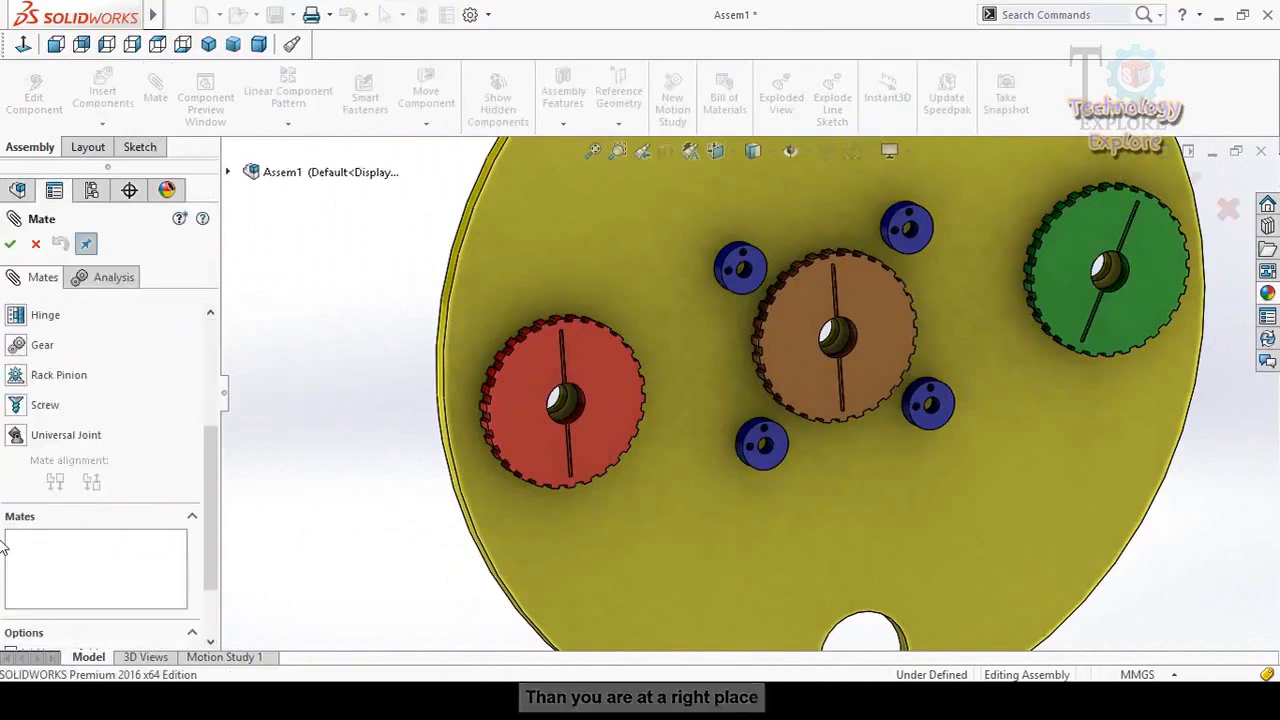
click(16, 348)
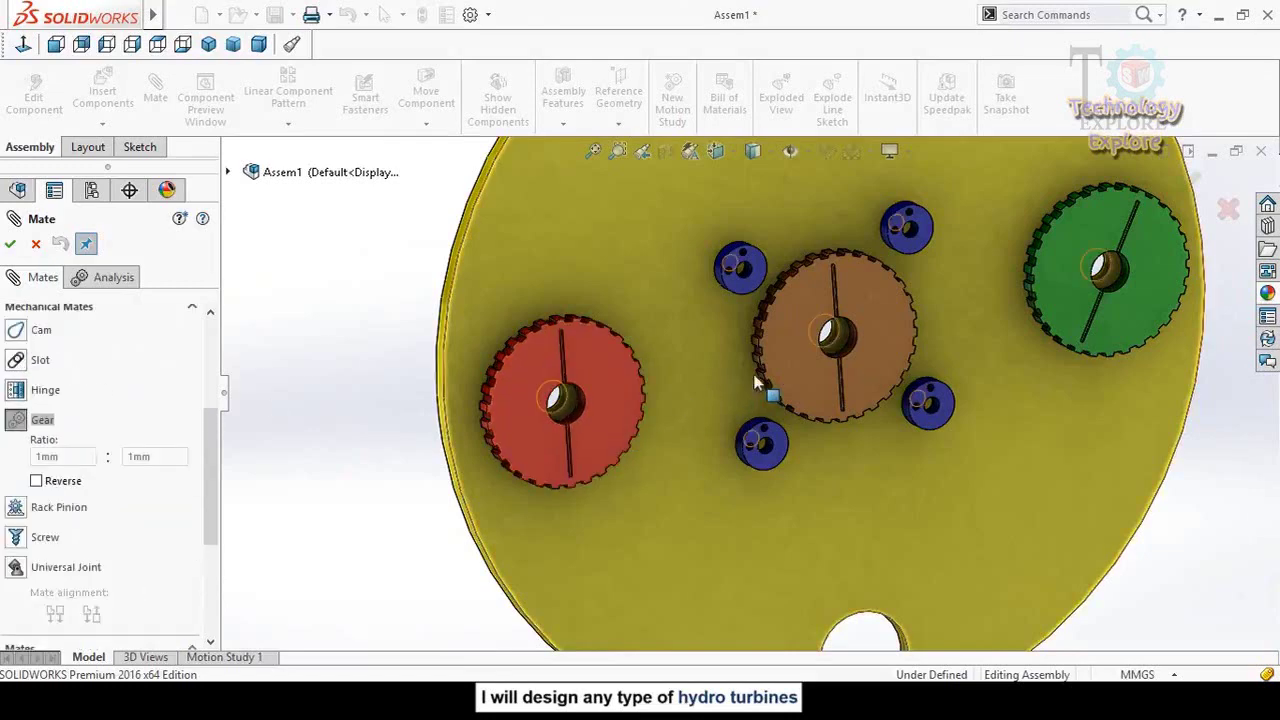
scroll(800, 415, down, 2)
middle_drag(453, 402, 477, 398)
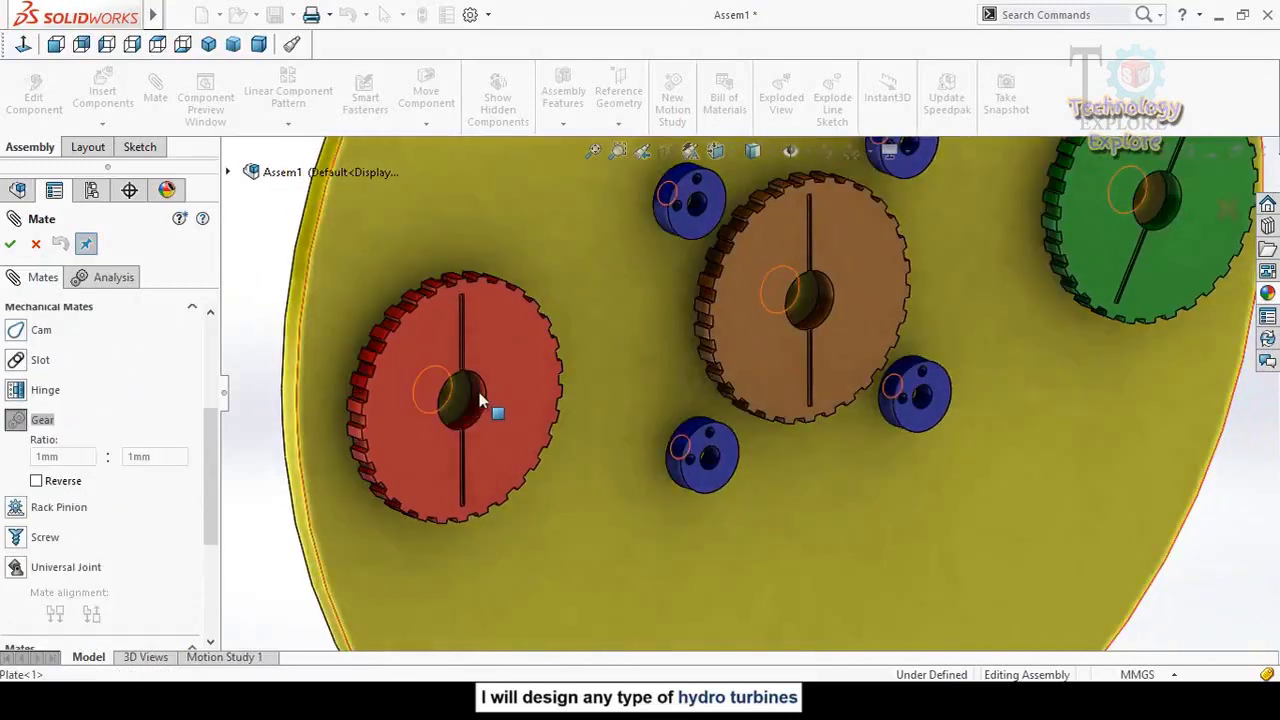
click(480, 400)
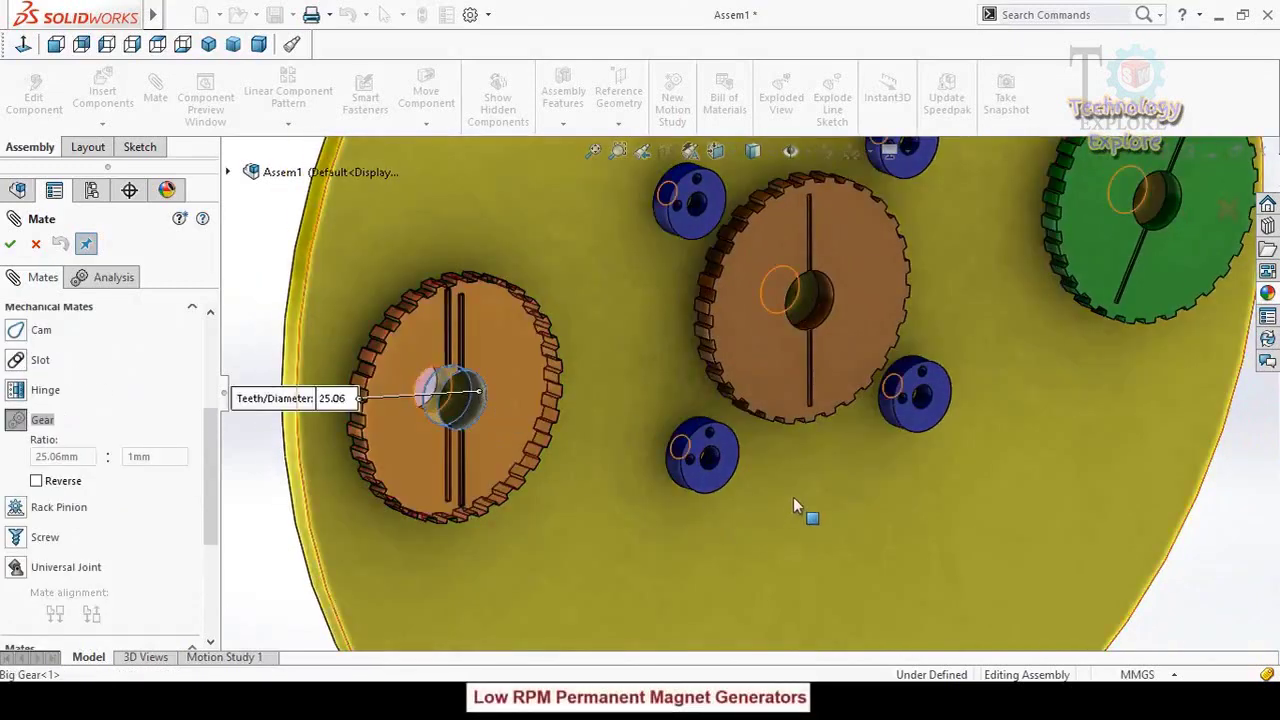
scroll(684, 404, down, 2)
click(684, 404)
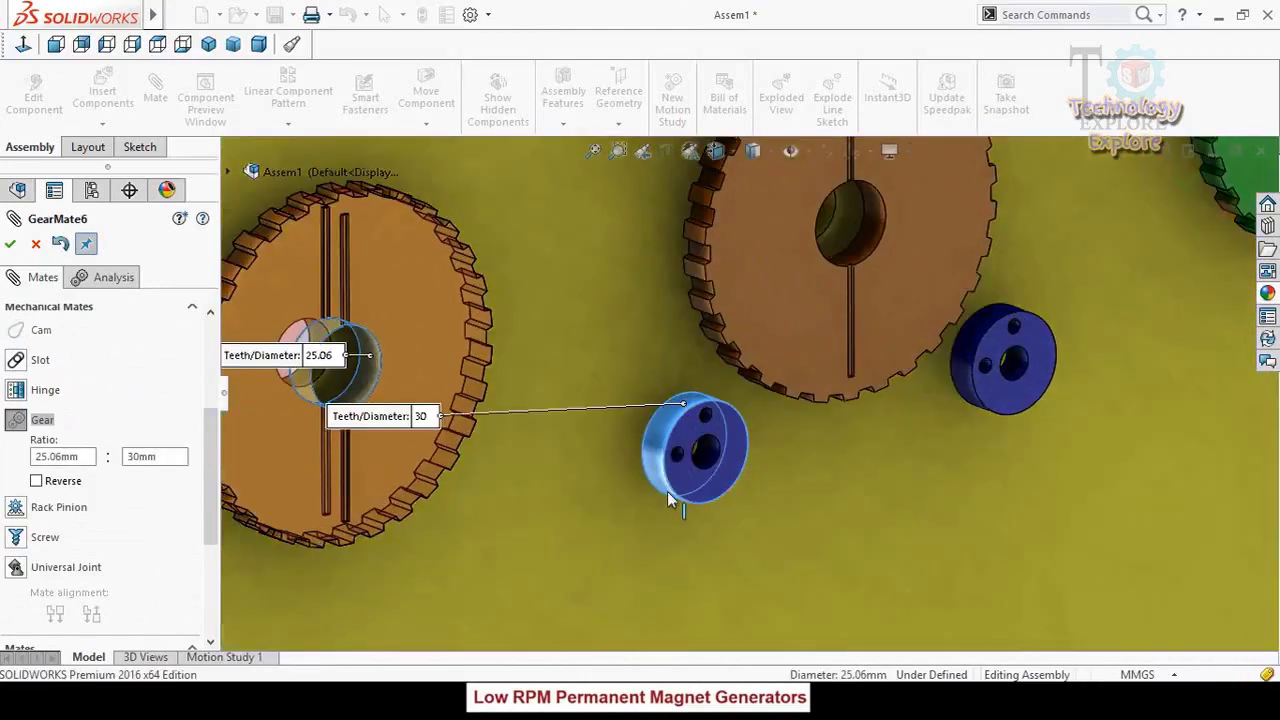
- Set the ratio between the red gear and the lower roller to 110 mm : 30 mm and apply the gear mate
scroll(667, 491, up, 2)
scroll(645, 496, down, 1)
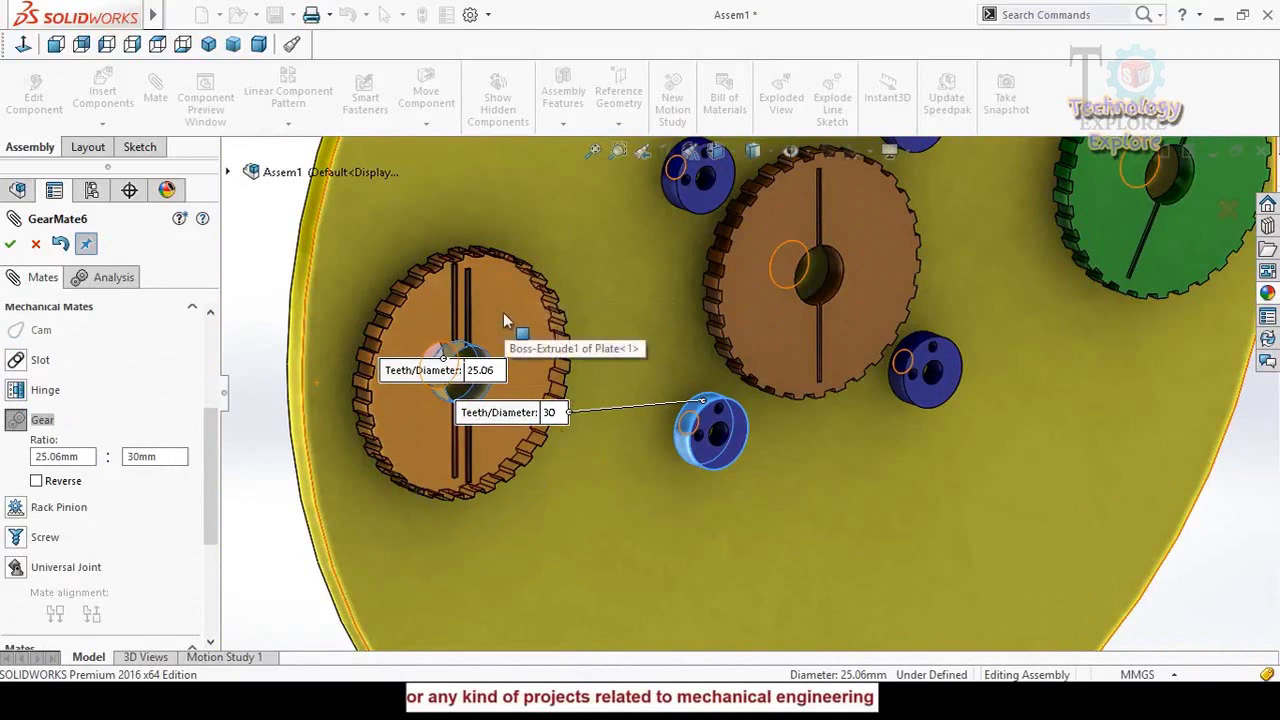
drag(90, 452, 8, 458)
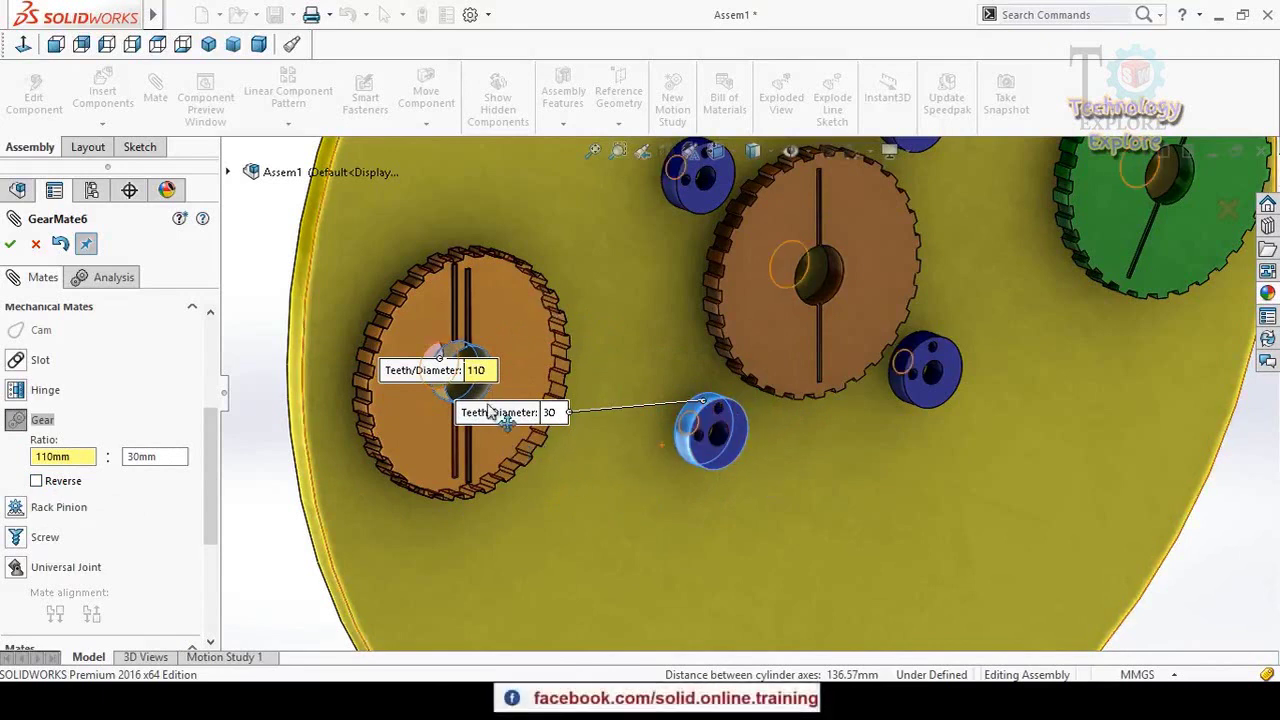
click(10, 246)
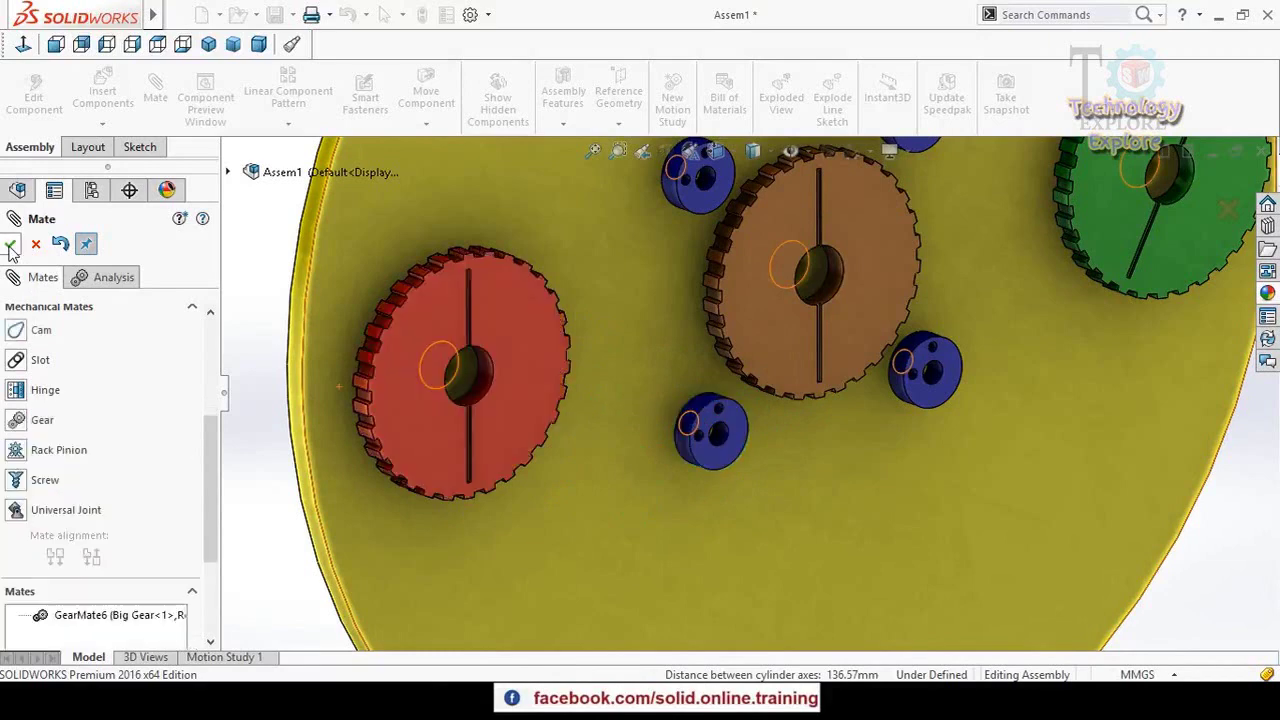
- Start another Gear mate between the bore of the red gear and the outer face of the upper roller nearest it
click(16, 420)
scroll(536, 393, up, 3)
middle_drag(536, 393, 586, 361)
scroll(712, 449, down, 5)
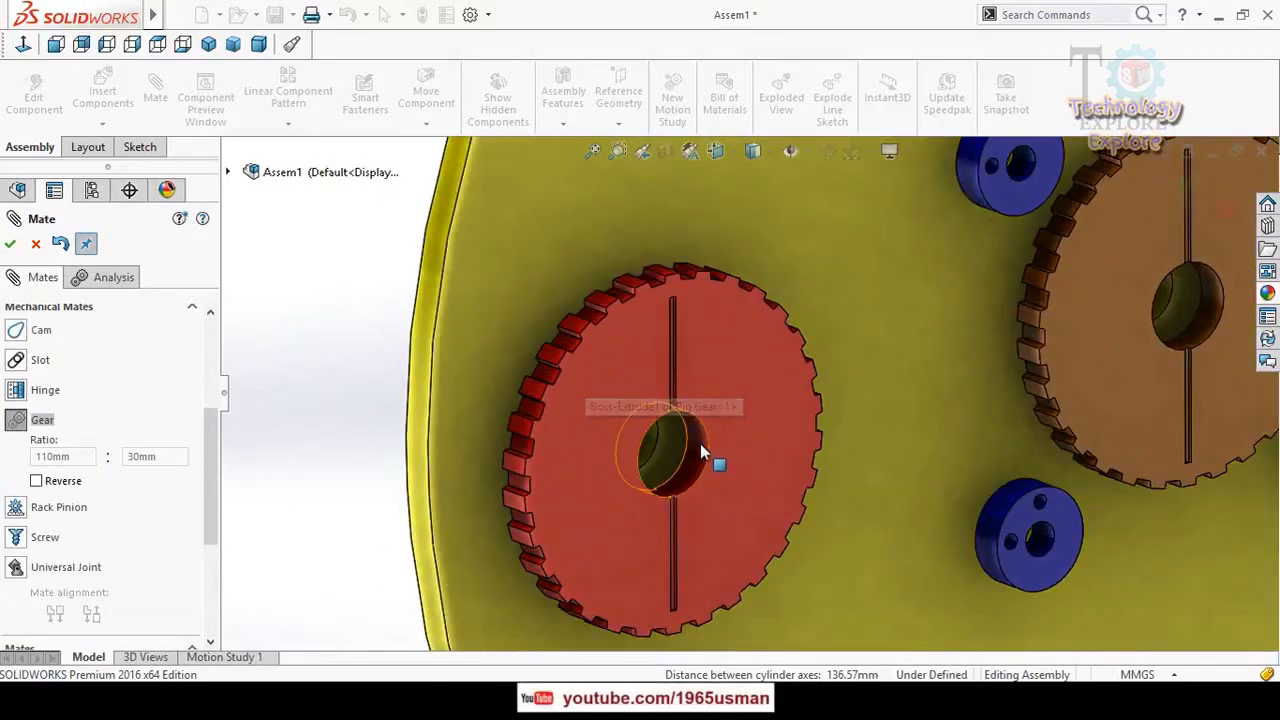
click(700, 443)
scroll(763, 441, up, 4)
scroll(890, 265, down, 2)
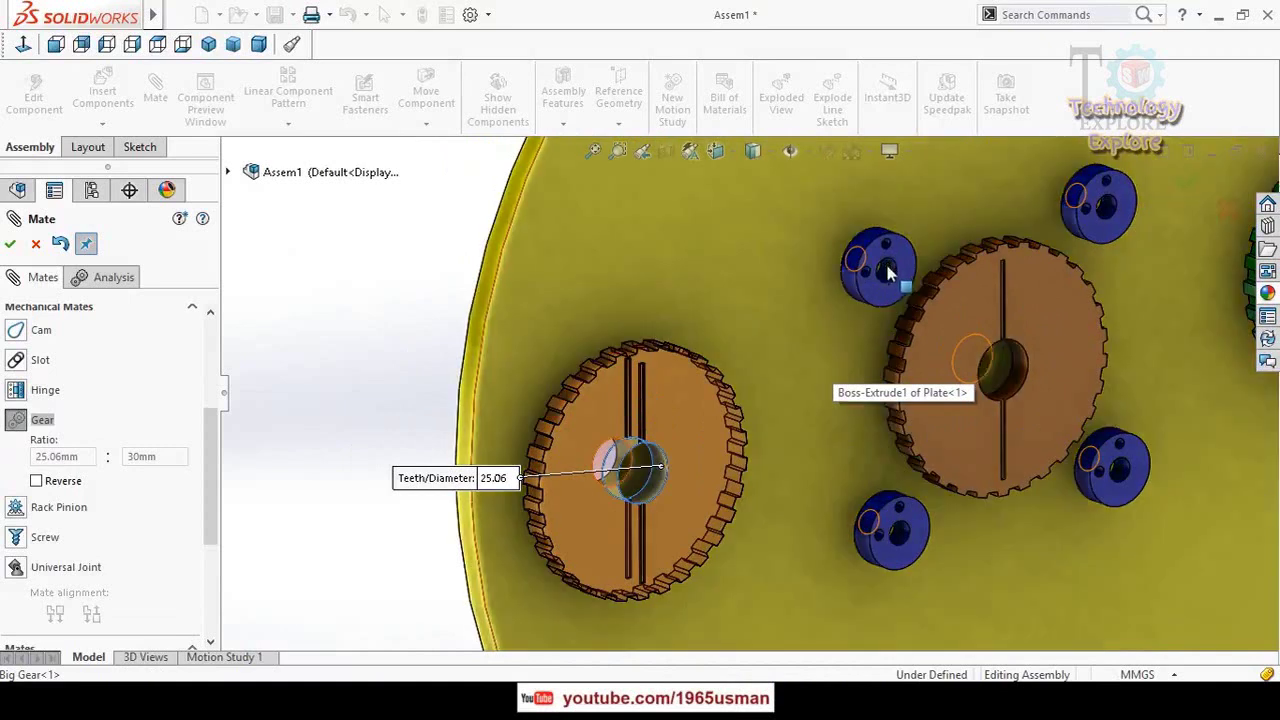
click(886, 262)
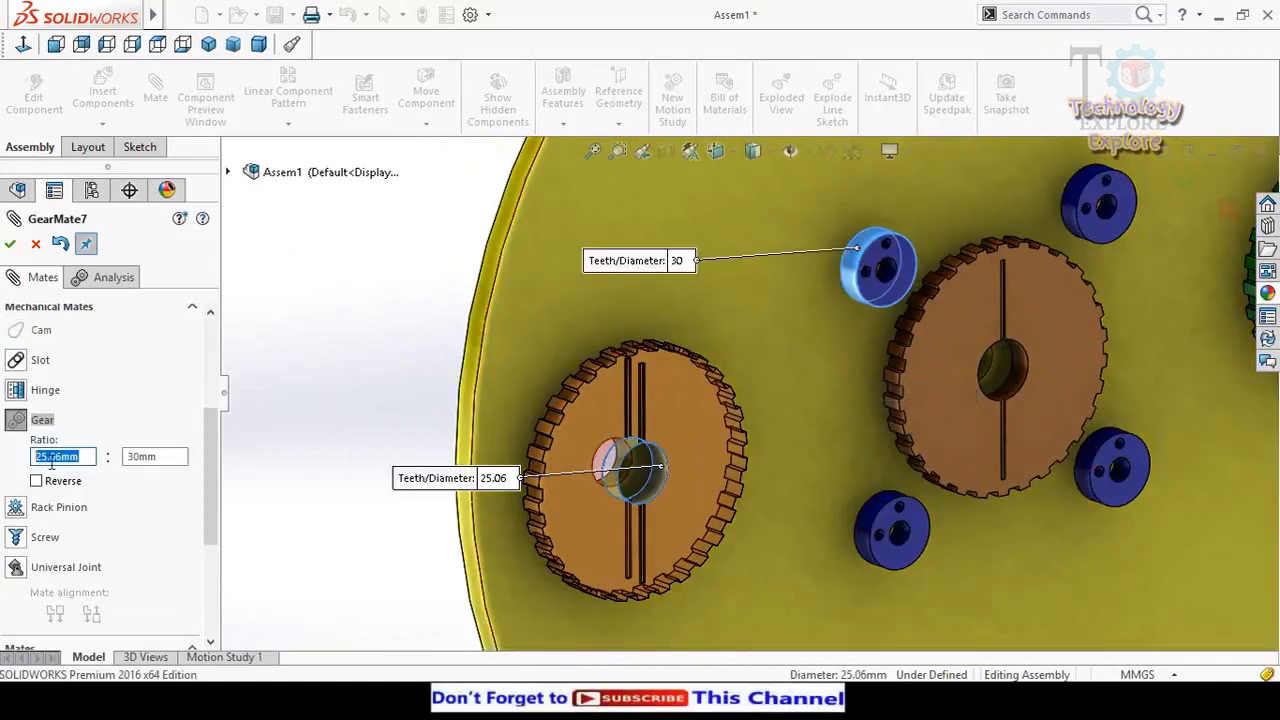
- Set the ratio between the red gear and the upper roller to 110 mm : 30 mm, apply the gear mate, and finish mating
text(11)
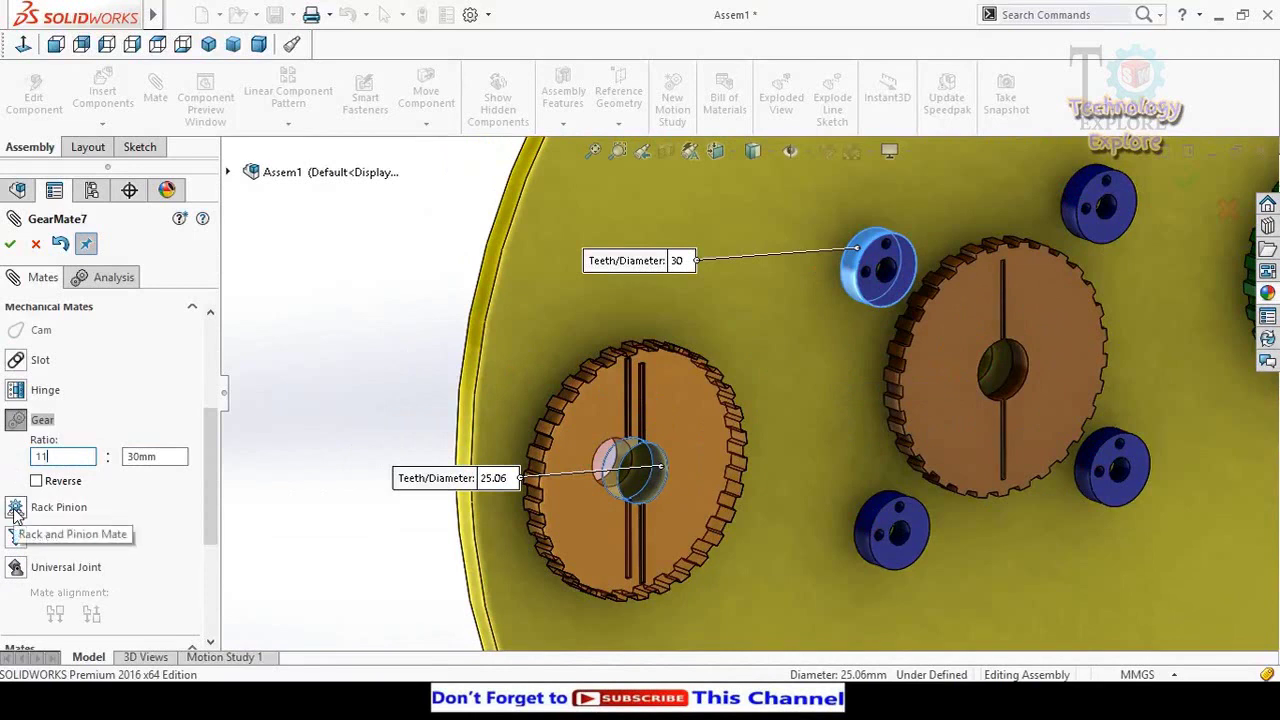
text(0)
key(Return)
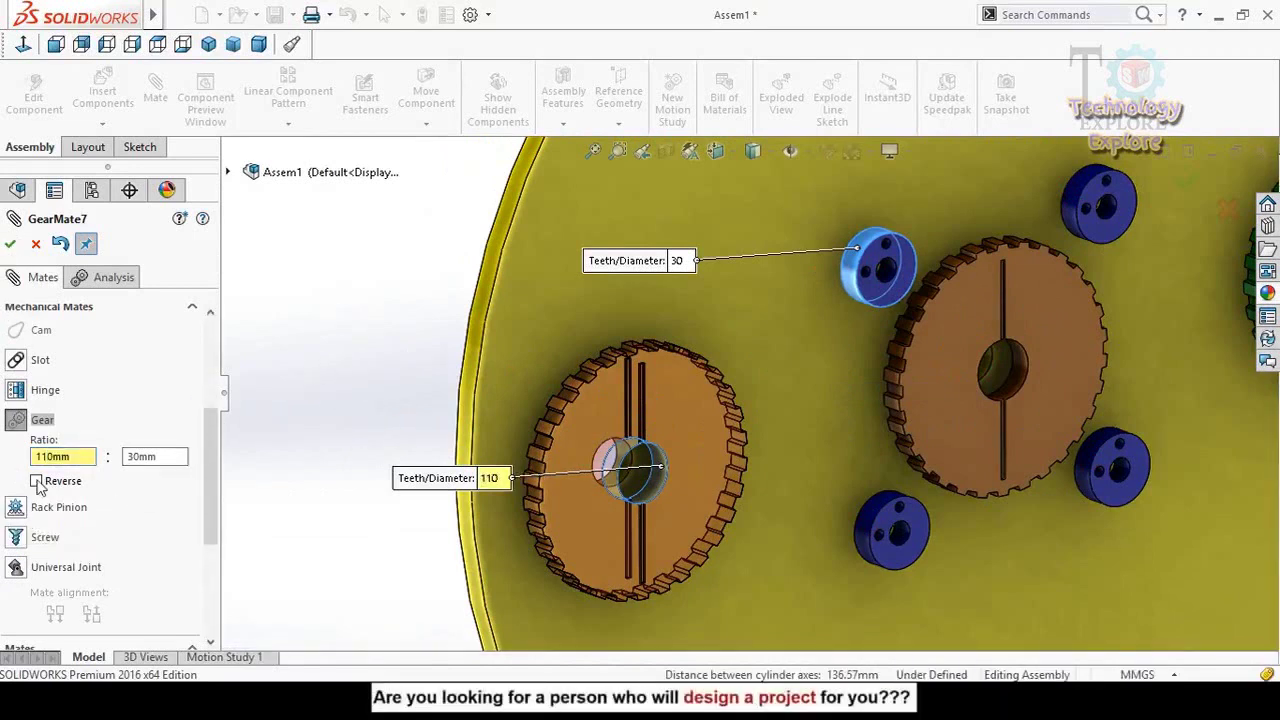
click(10, 244)
click(10, 244)
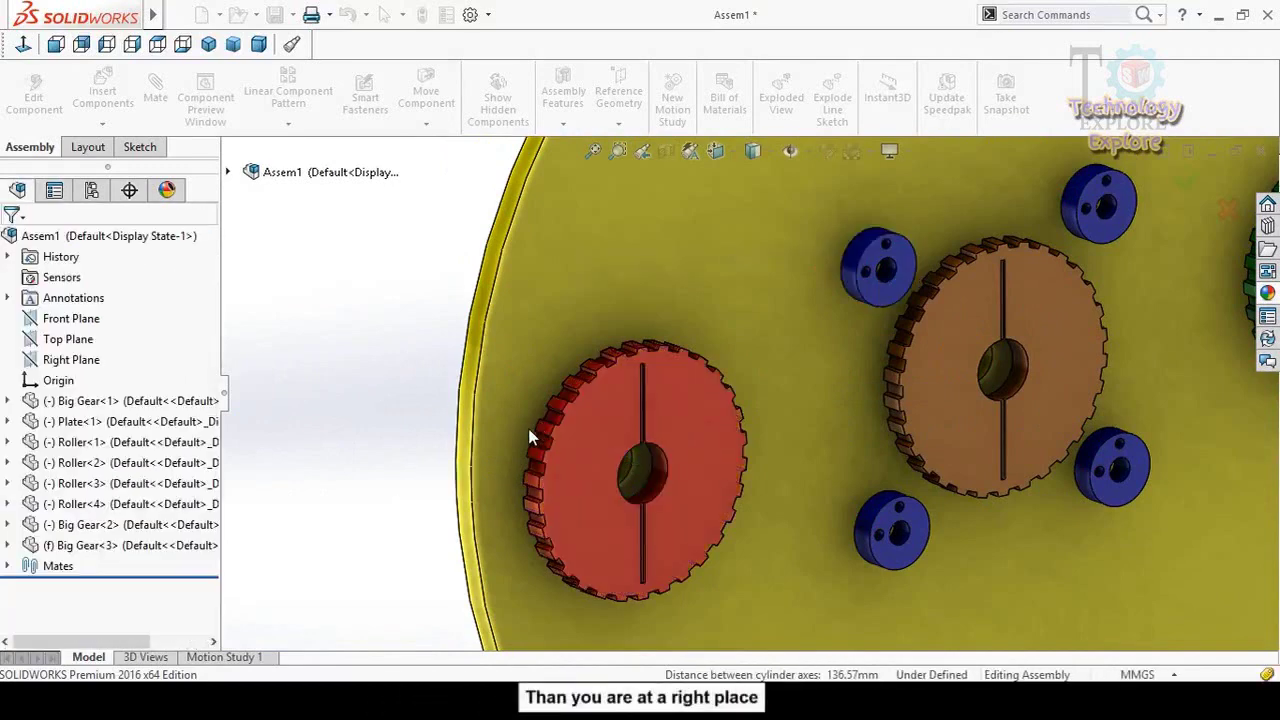
- Rotate the plate by hand to check how the linked gears and rollers move, and undo the last movement
key(f)
scroll(856, 435, down, 1)
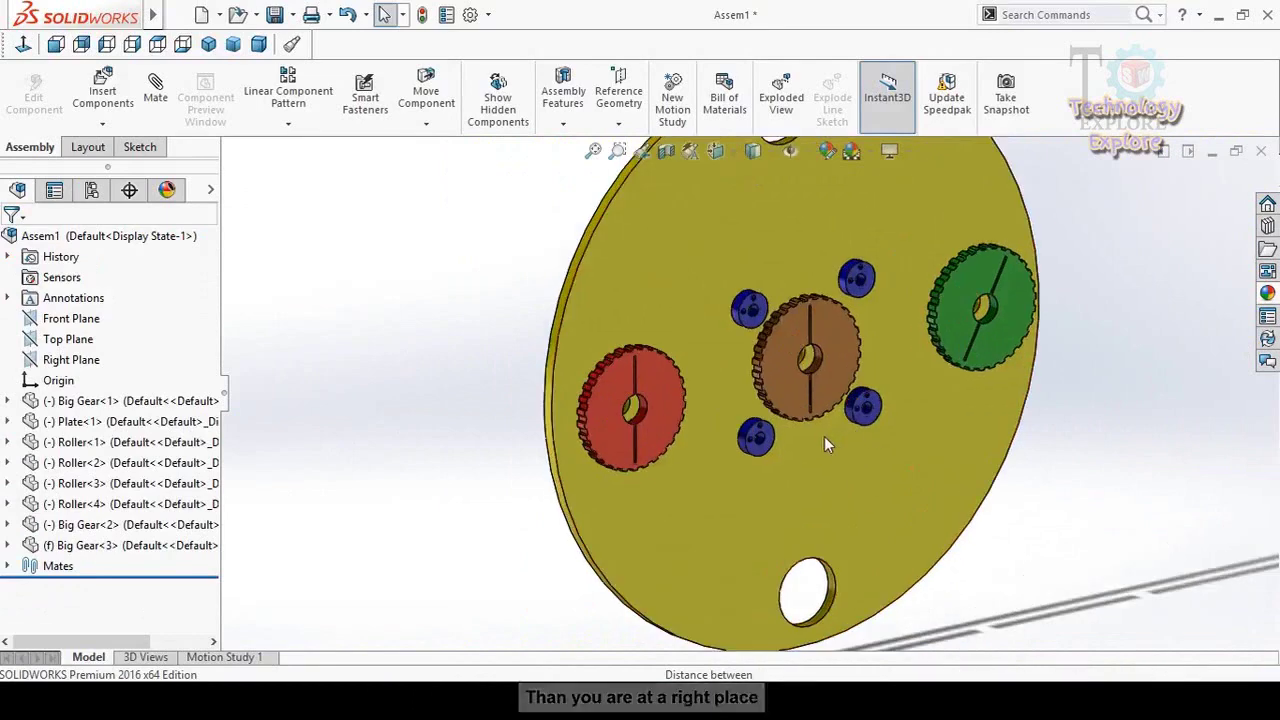
middle_drag(826, 437, 786, 426)
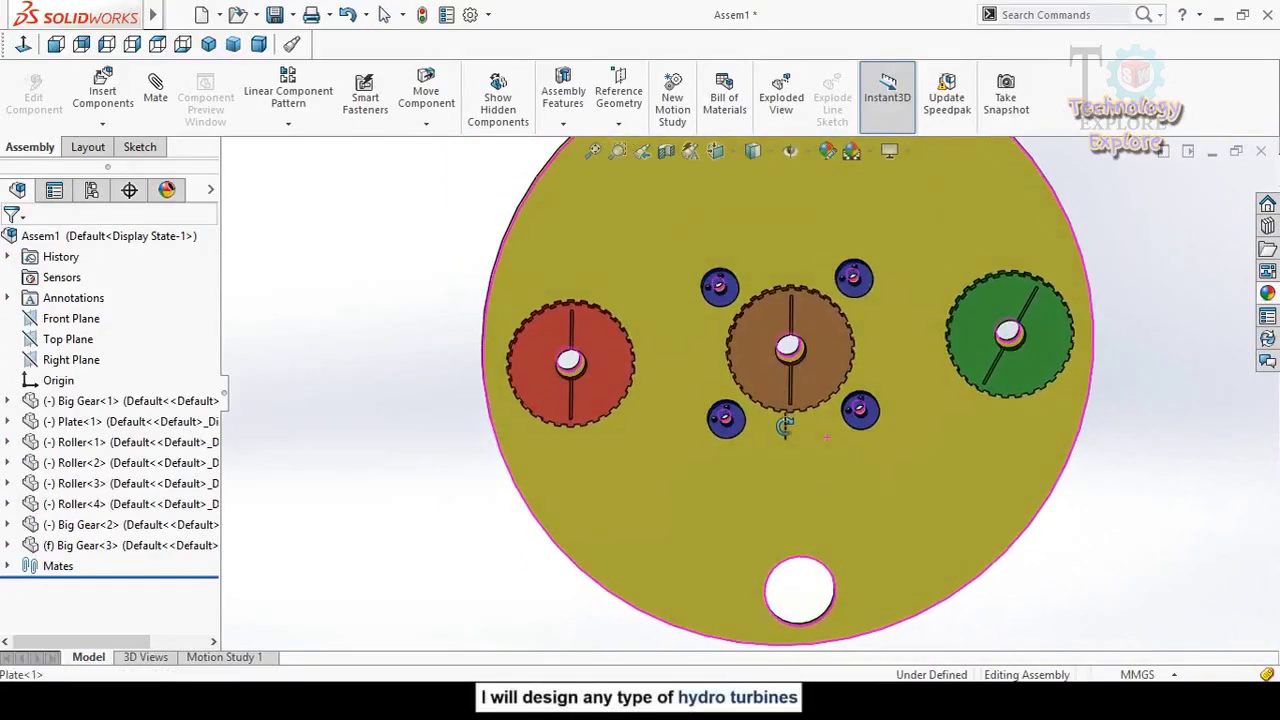
drag(951, 513, 893, 482)
click(1111, 473)
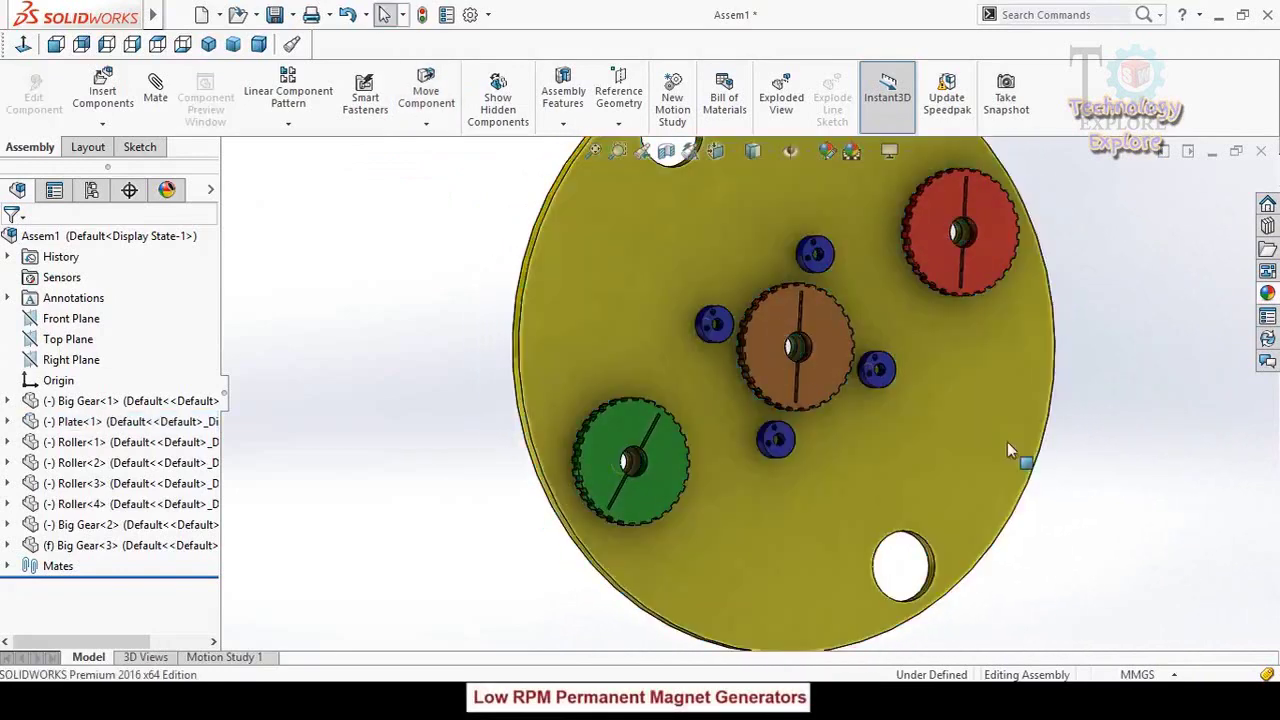
scroll(887, 441, up, 2)
middle_drag(887, 441, 871, 469)
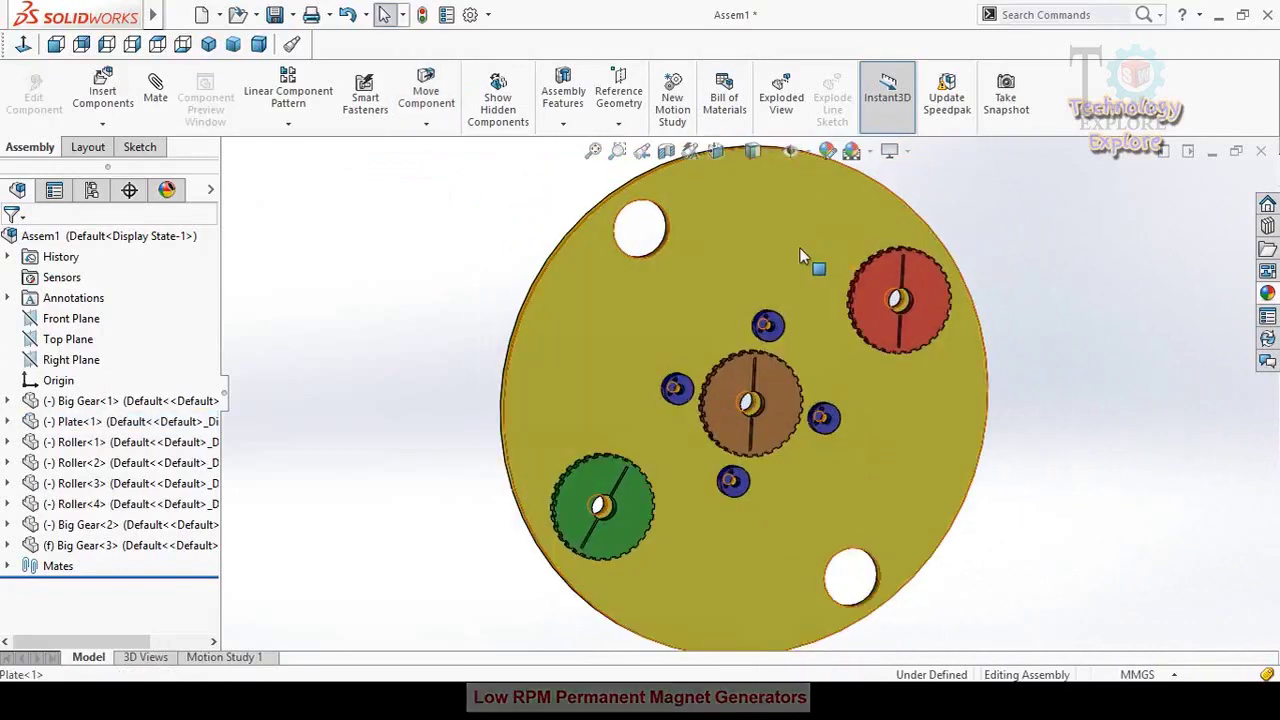
drag(799, 247, 866, 343)
key(ctrl+z)
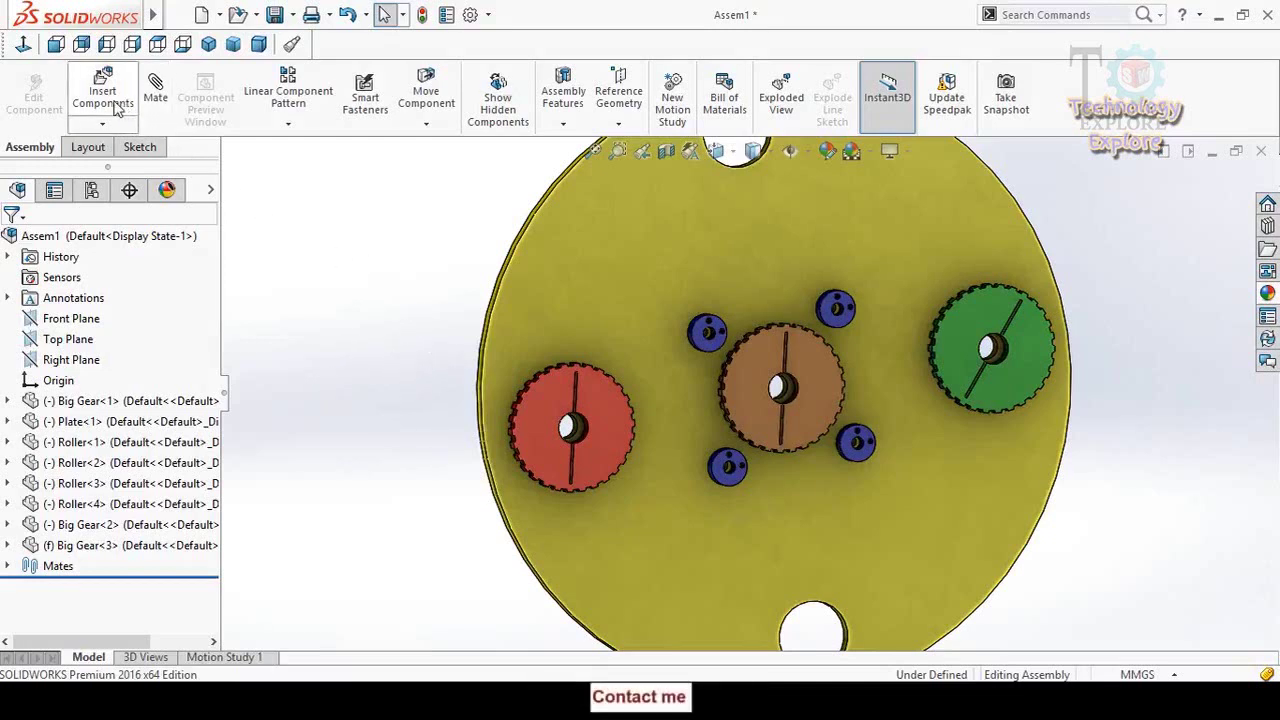
- Insert a new part in the assembly on the front face of the red gear and view its sketch plane straight on
click(103, 126)
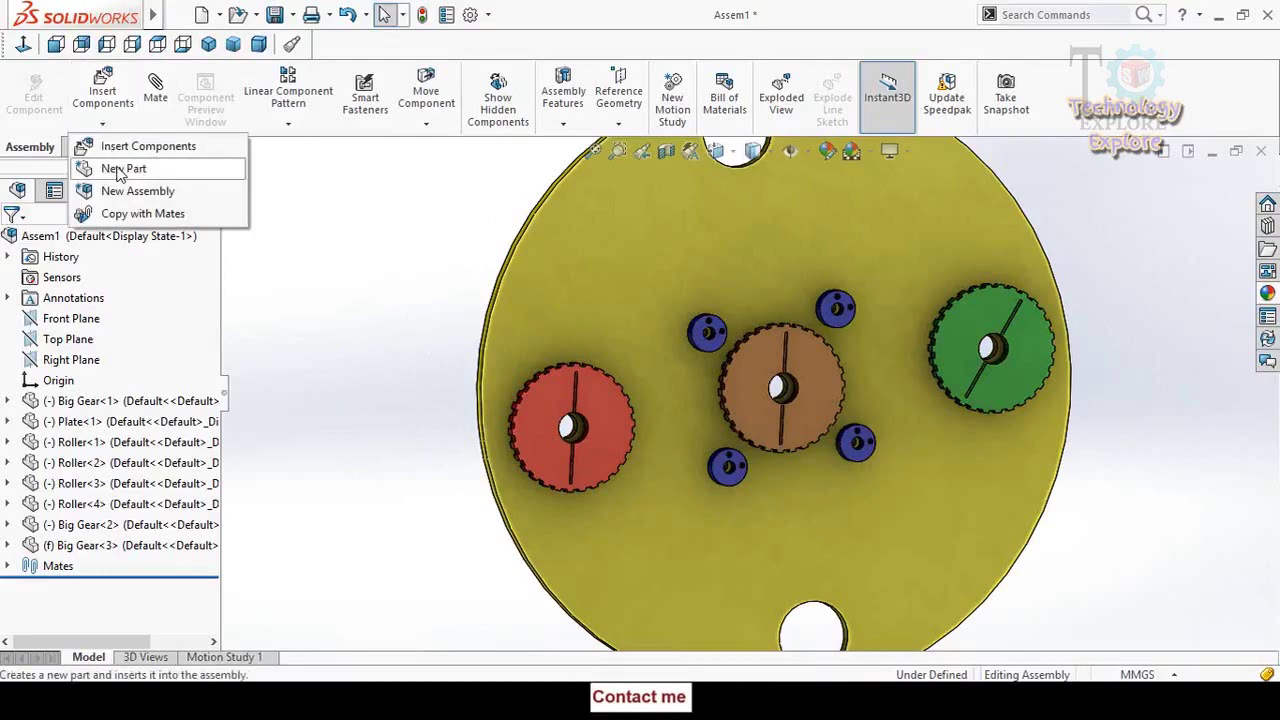
click(115, 172)
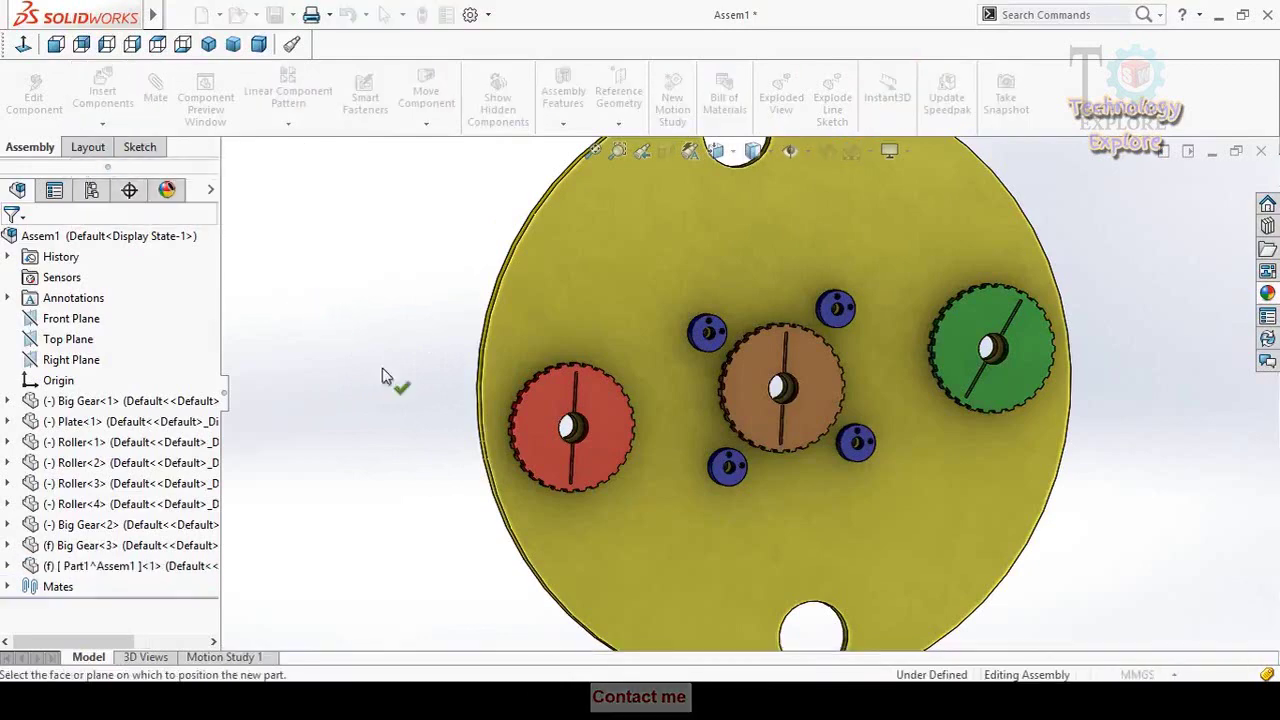
scroll(630, 416, down, 1)
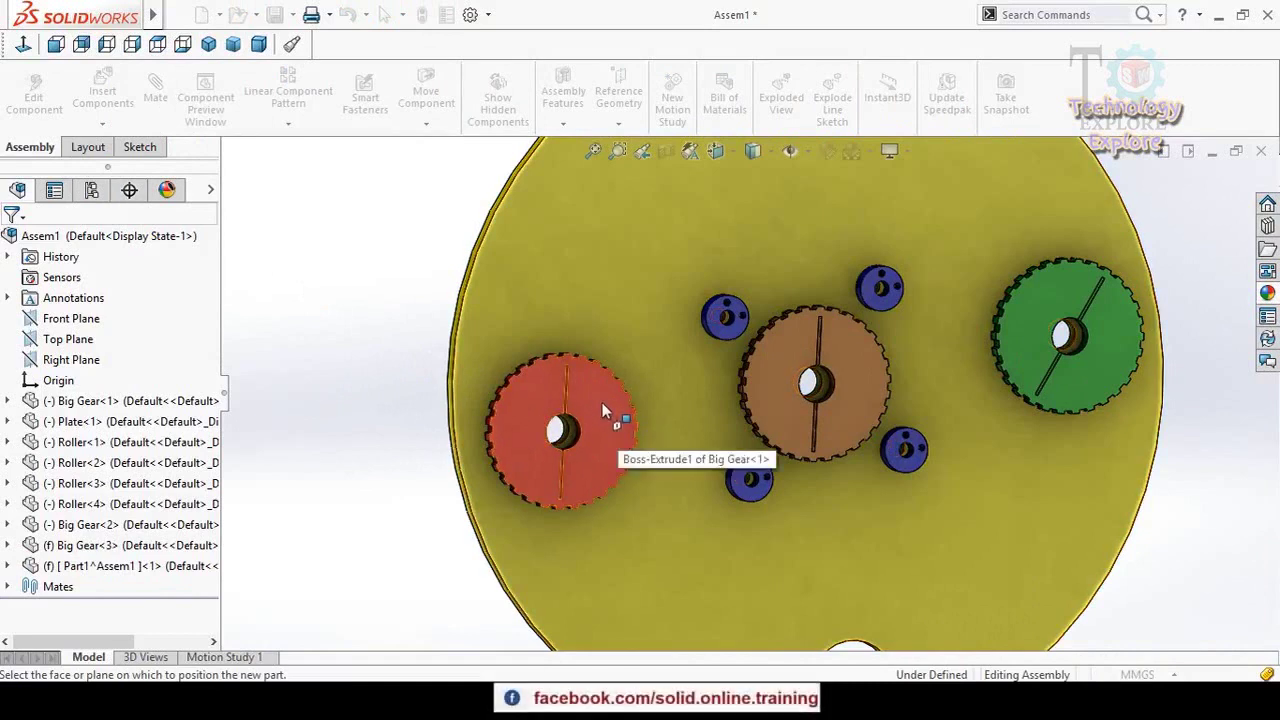
click(603, 406)
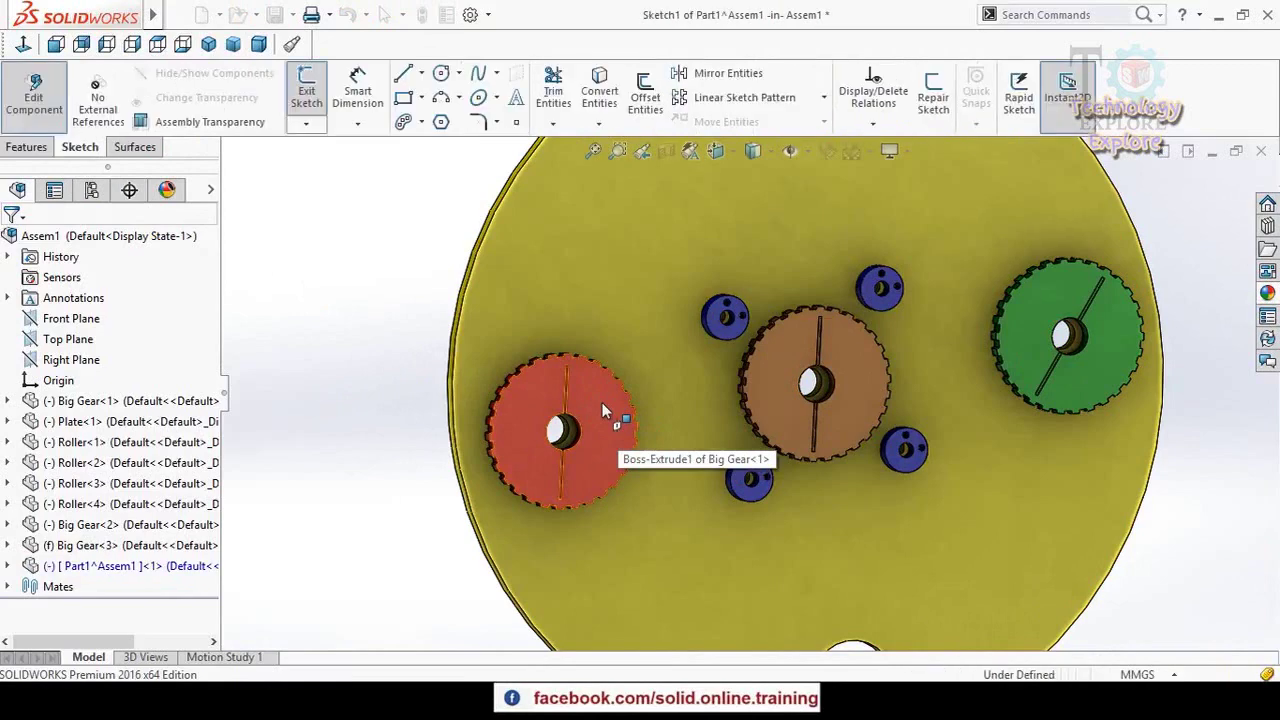
click(25, 44)
scroll(808, 390, up, 3)
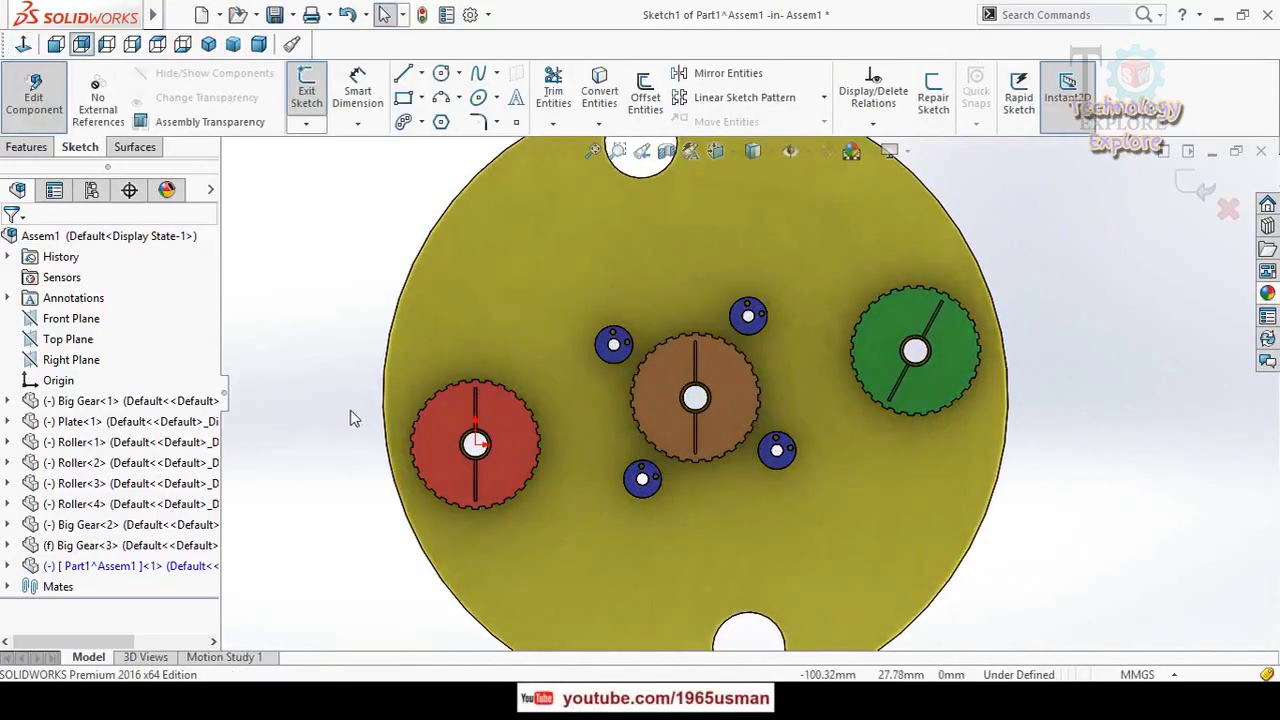
- Sketch a circle centred on each of the red, brown and green gears, the one around the red gear about 137 mm in diameter
right_drag(351, 411, 394, 454)
click(476, 444)
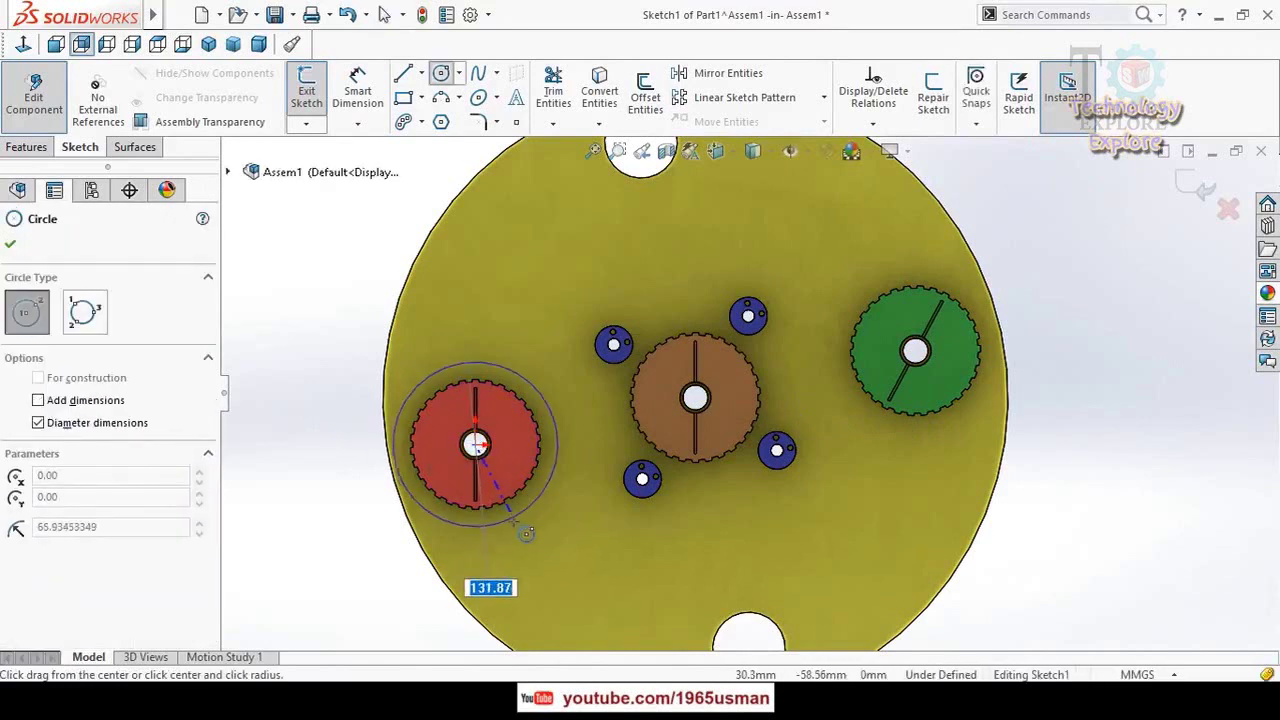
click(520, 522)
click(695, 398)
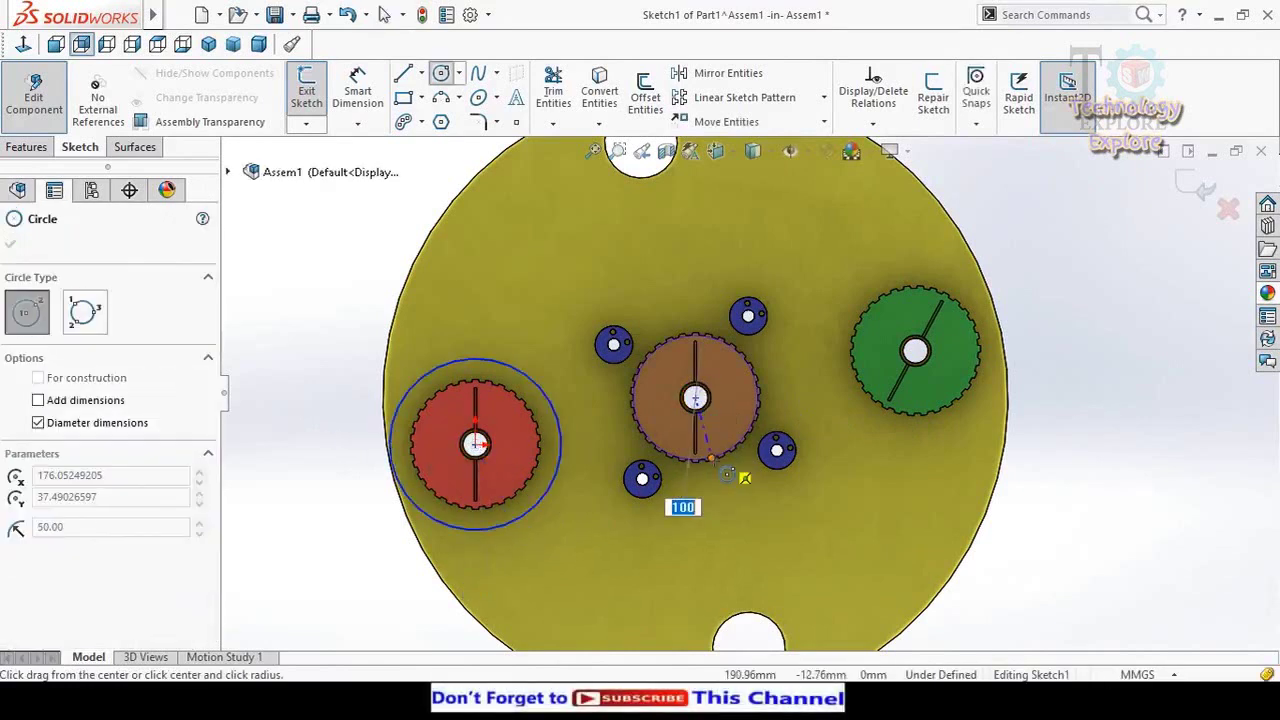
click(700, 474)
click(915, 351)
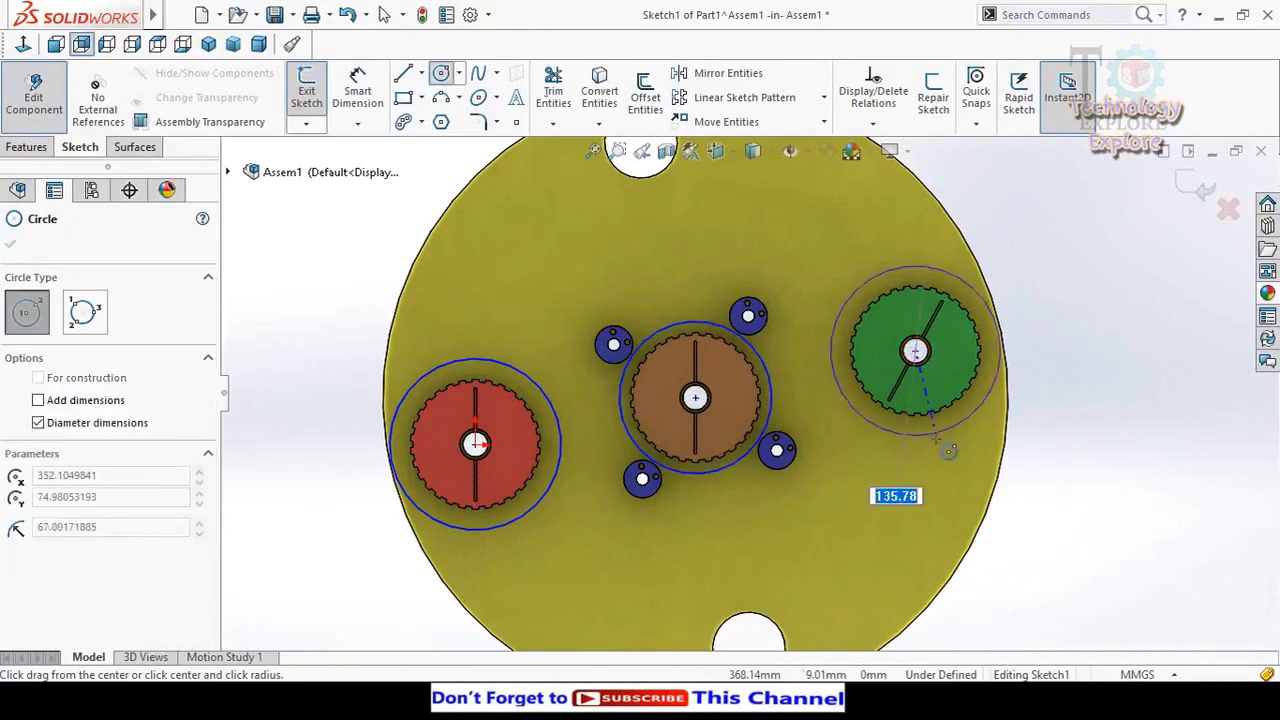
key(Escape)
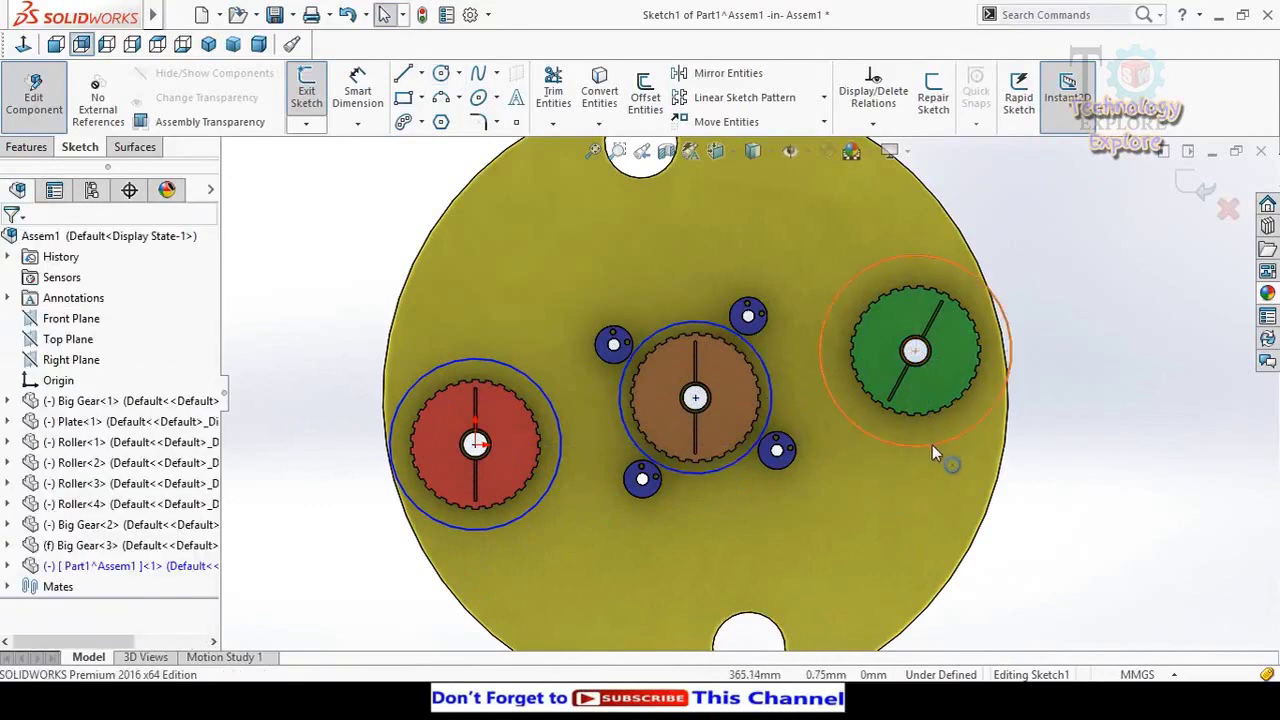
- Make the three circles around the gears equal in size
click(932, 445)
ctrl+click(734, 462)
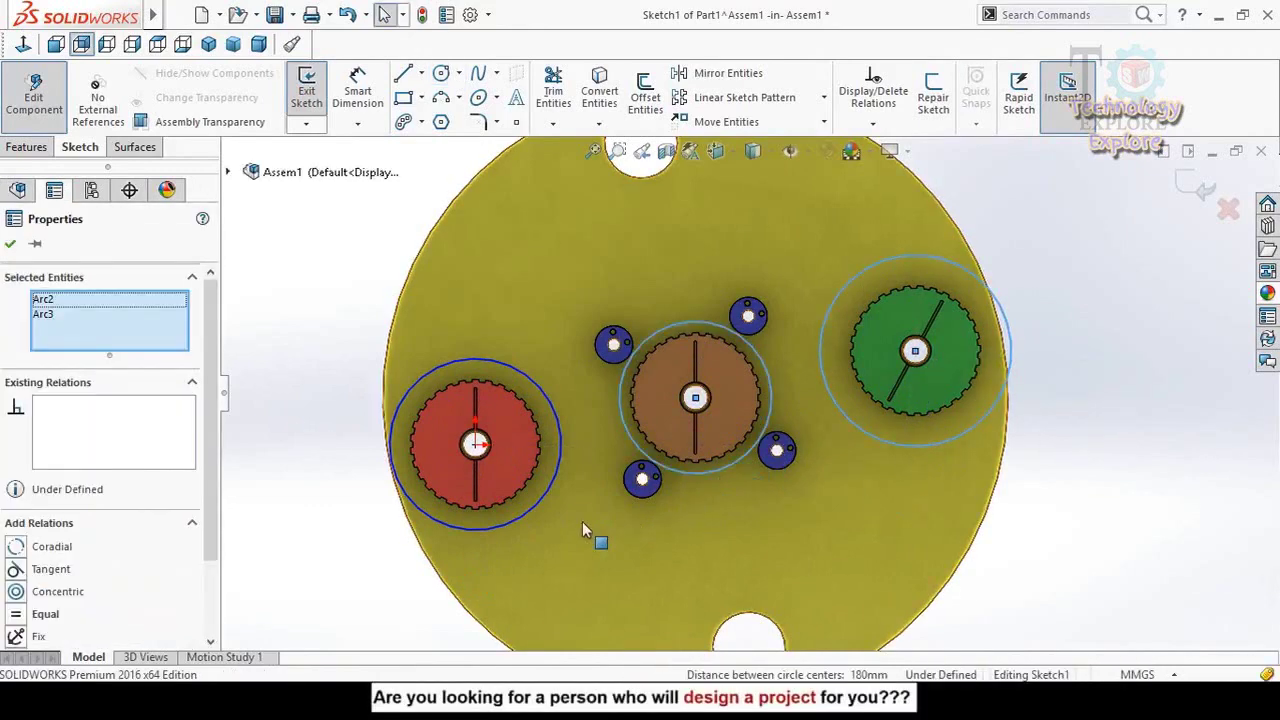
ctrl+click(520, 519)
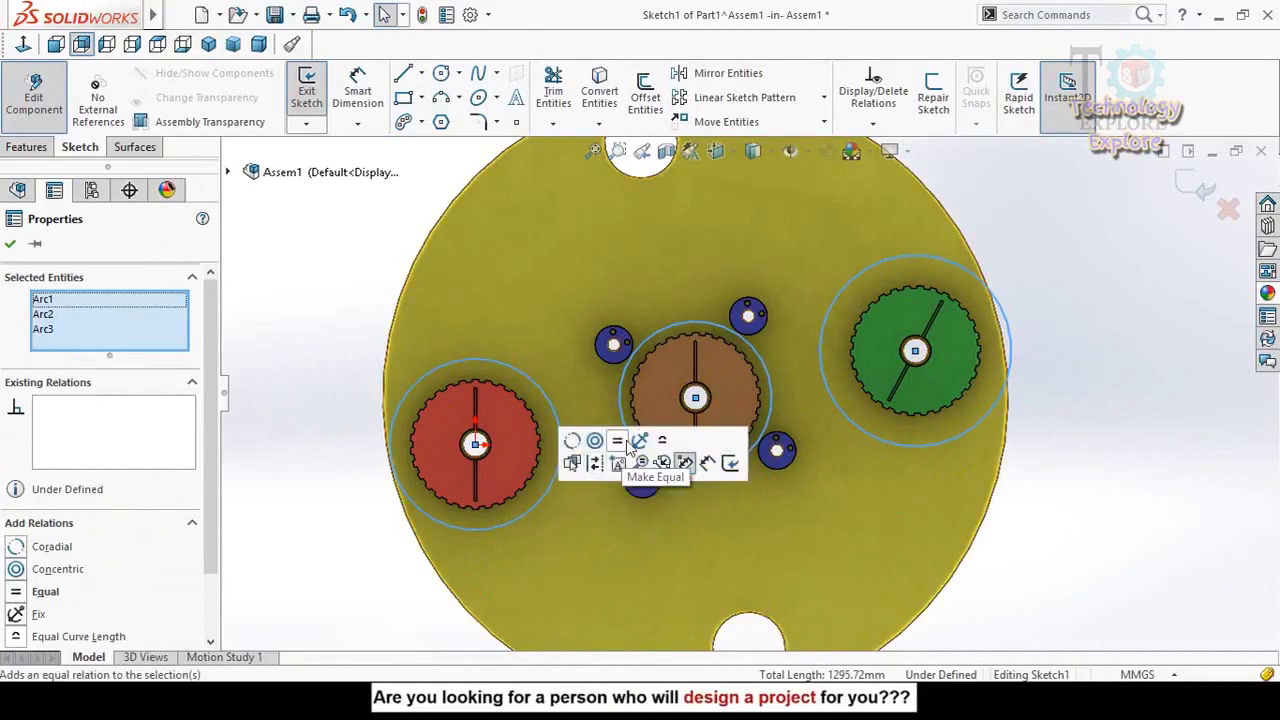
click(620, 446)
click(356, 590)
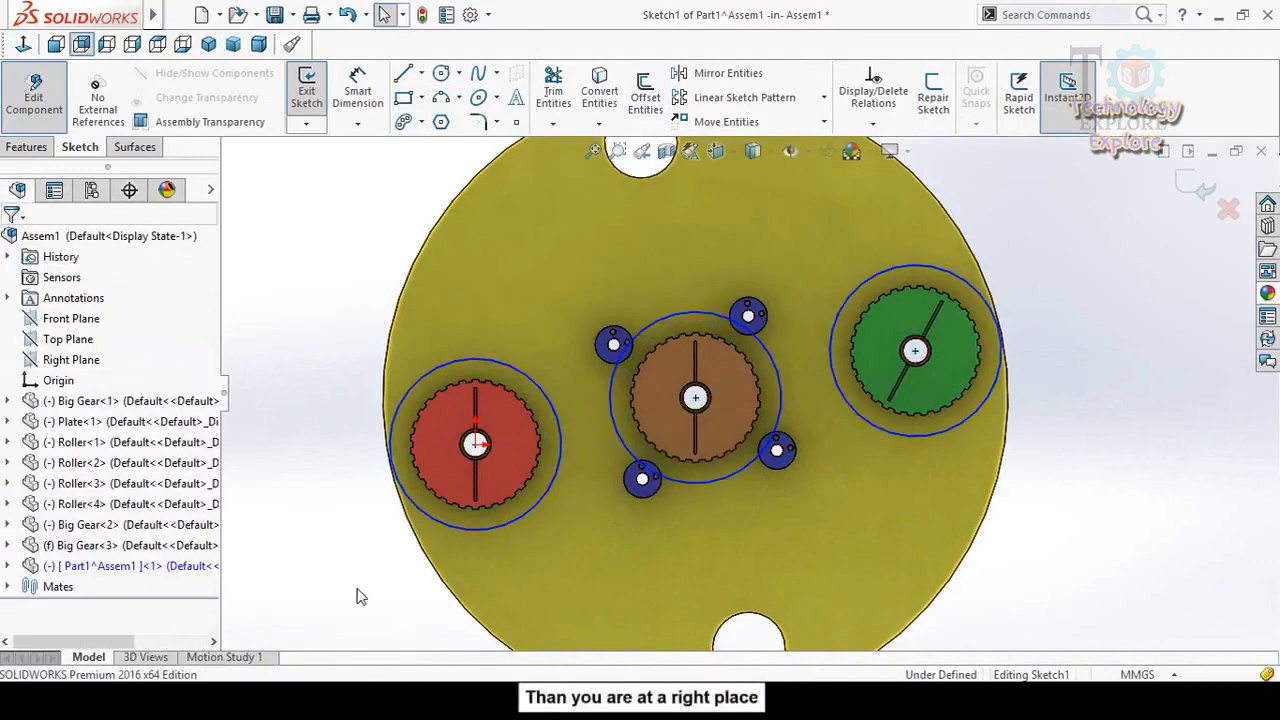
- Dimension the circle around the red gear with a diameter of 110 mm
right_drag(356, 590, 342, 463)
click(415, 503)
click(345, 565)
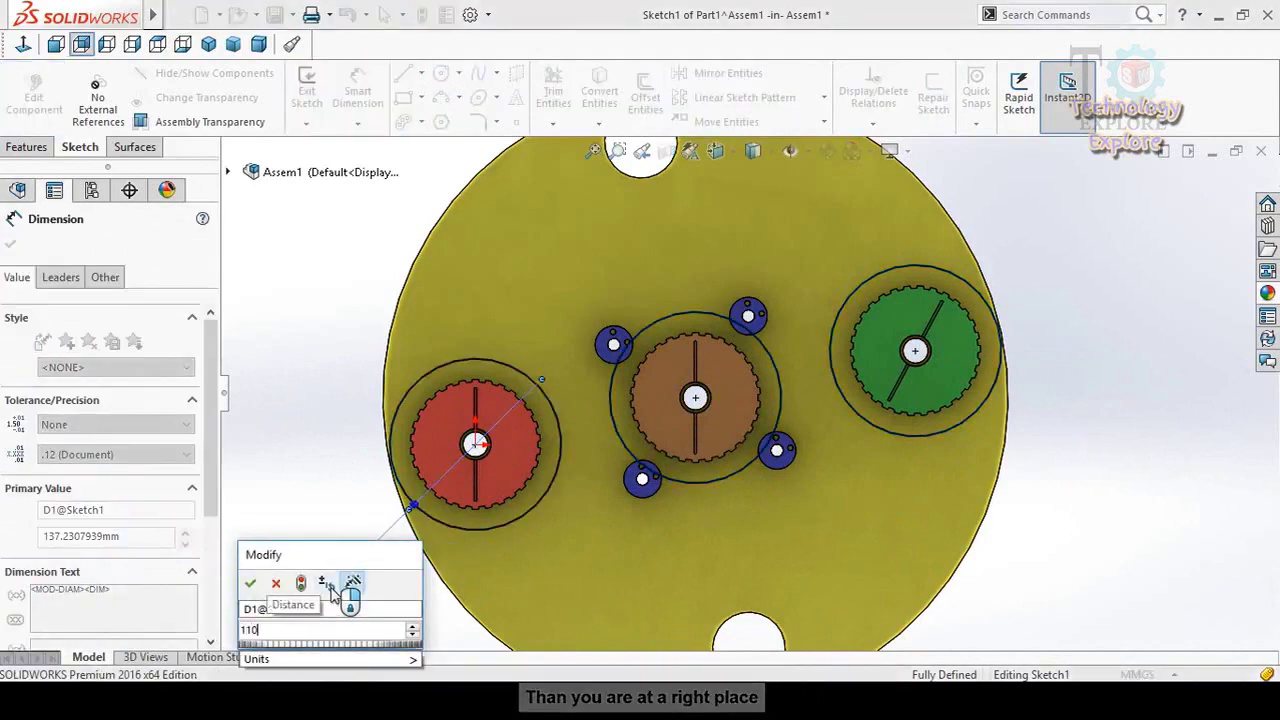
key(Return)
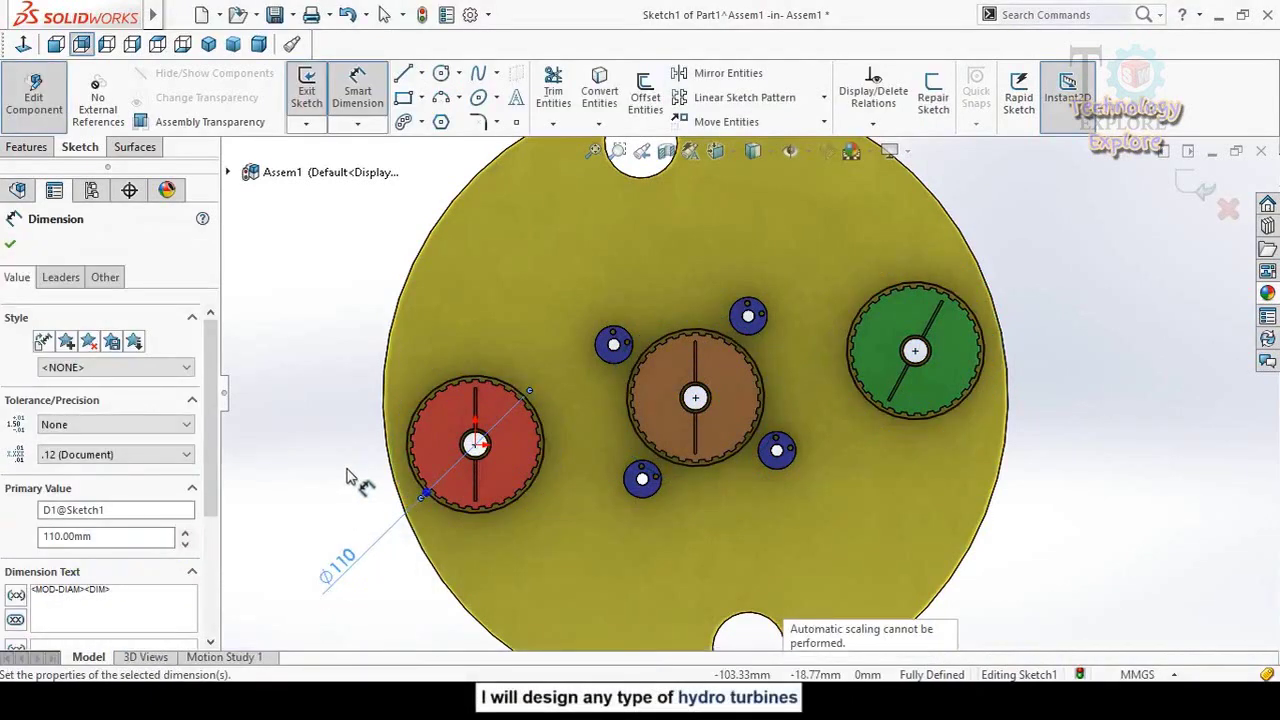
key(Escape)
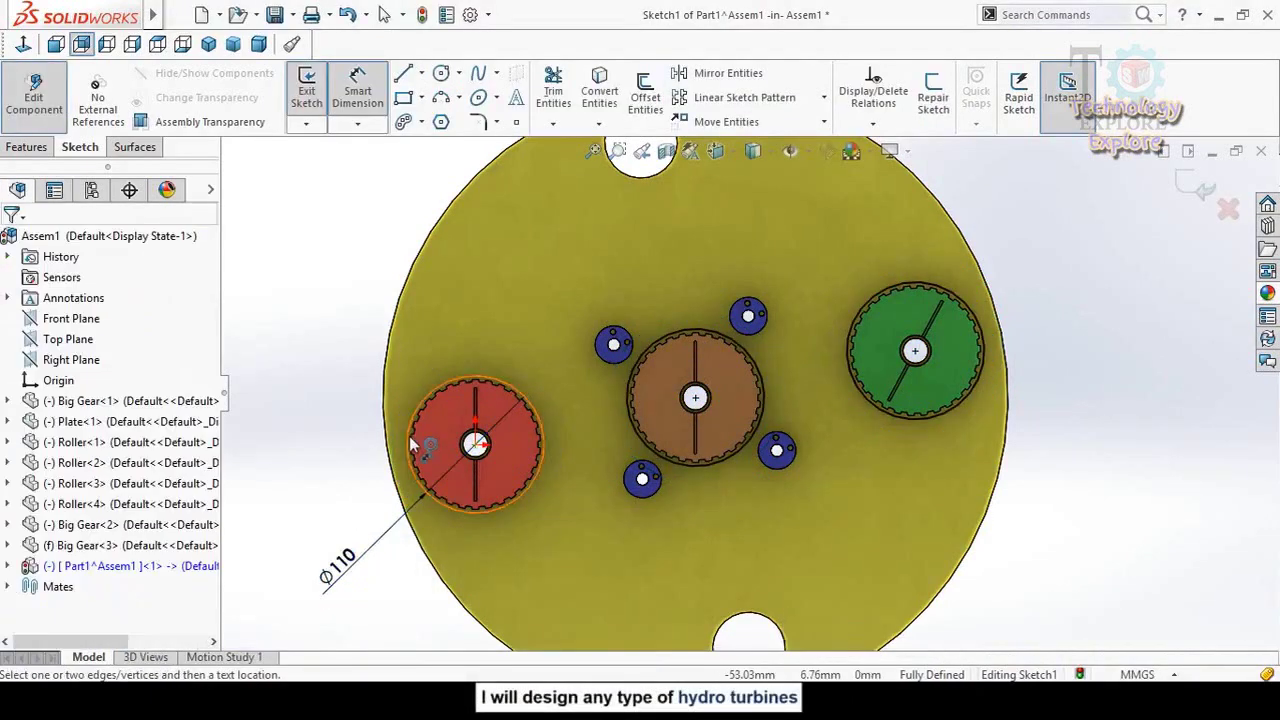
- Examine the clearance between the sketched circle and the teeth of the red gear
scroll(505, 395, down, 5)
scroll(553, 330, down, 2)
scroll(600, 328, down, 2)
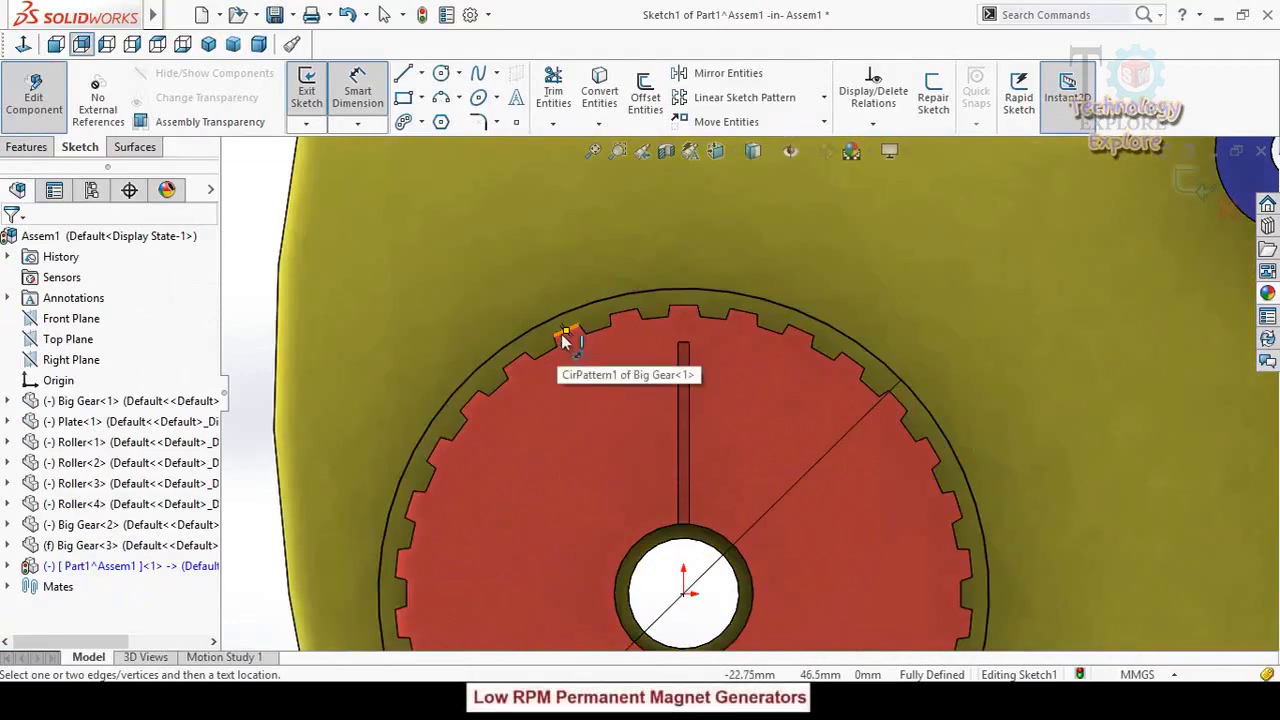
scroll(629, 418, up, 5)
scroll(720, 309, down, 2)
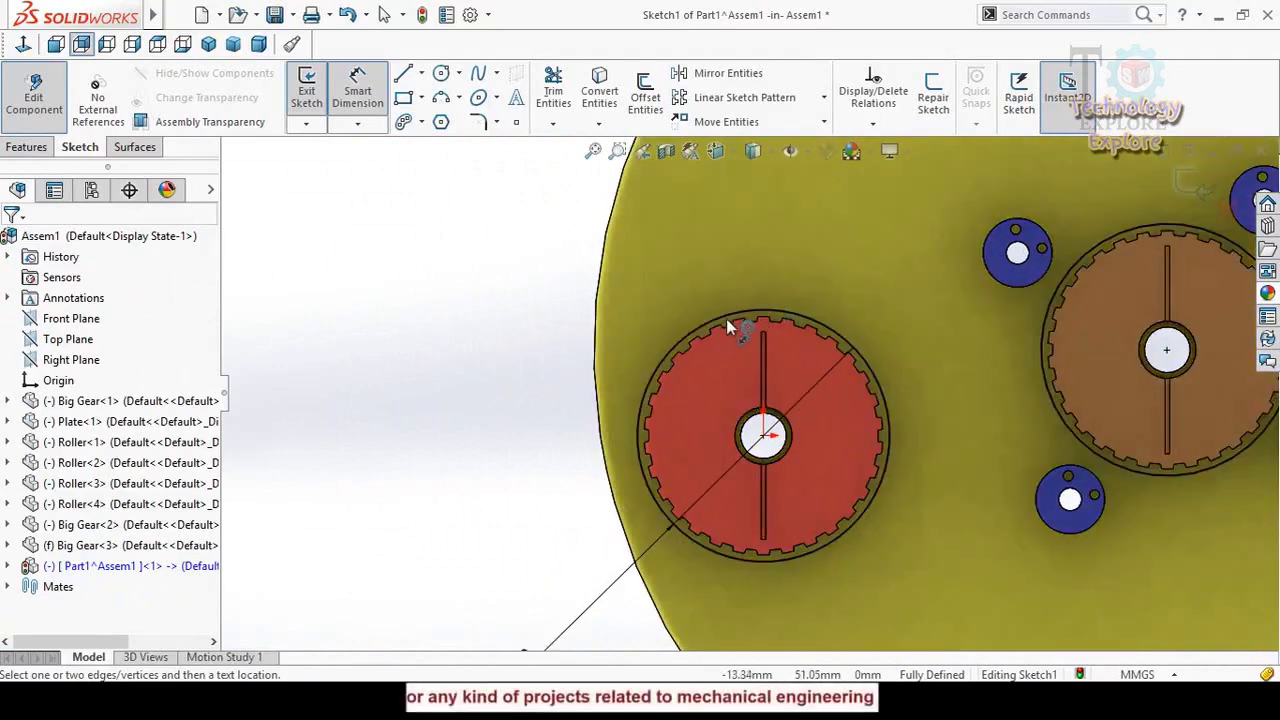
scroll(736, 325, down, 4)
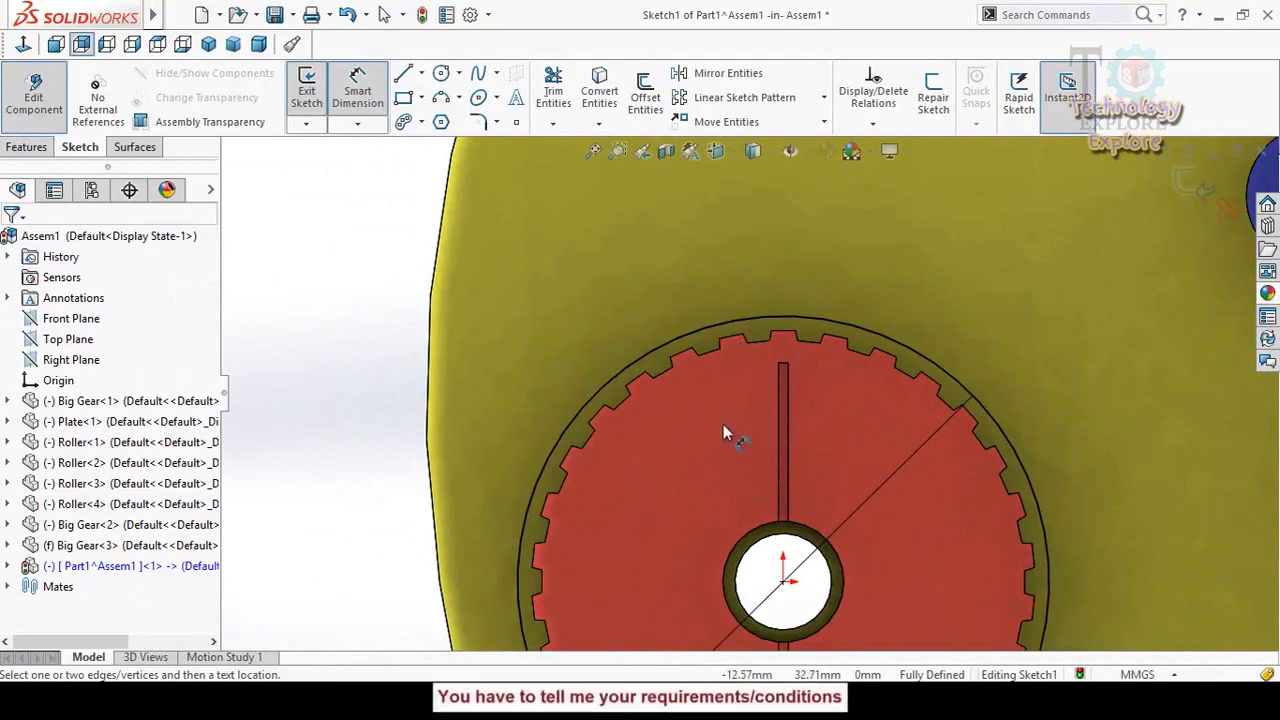
scroll(742, 456, up, 3)
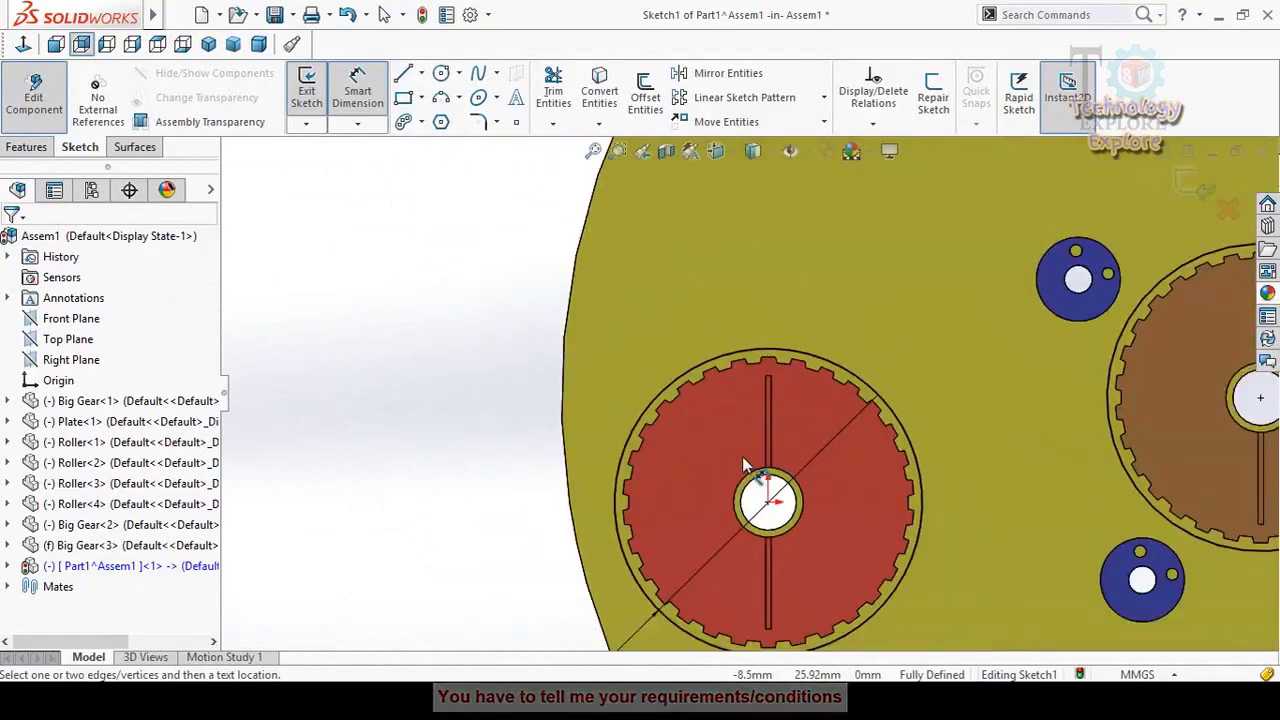
key(Escape)
scroll(763, 420, up, 5)
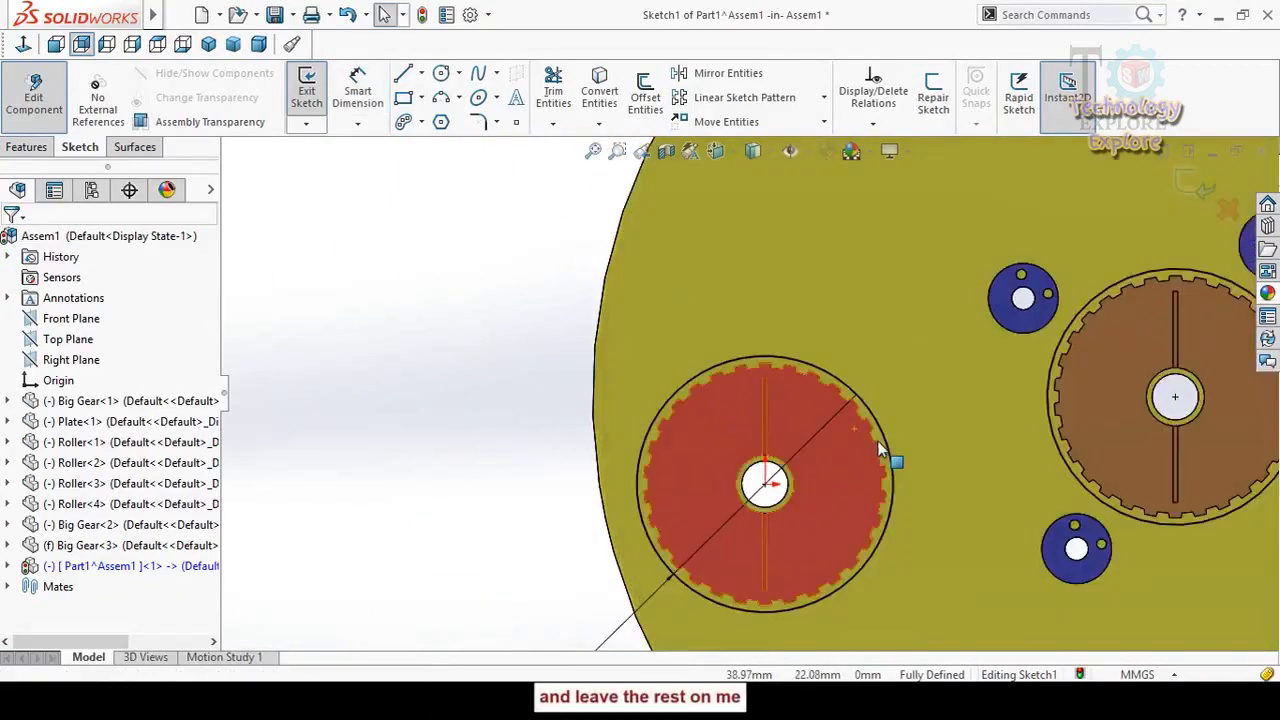
- Convert the outer edges of the two upper rollers into sketch circles
scroll(895, 349, down, 3)
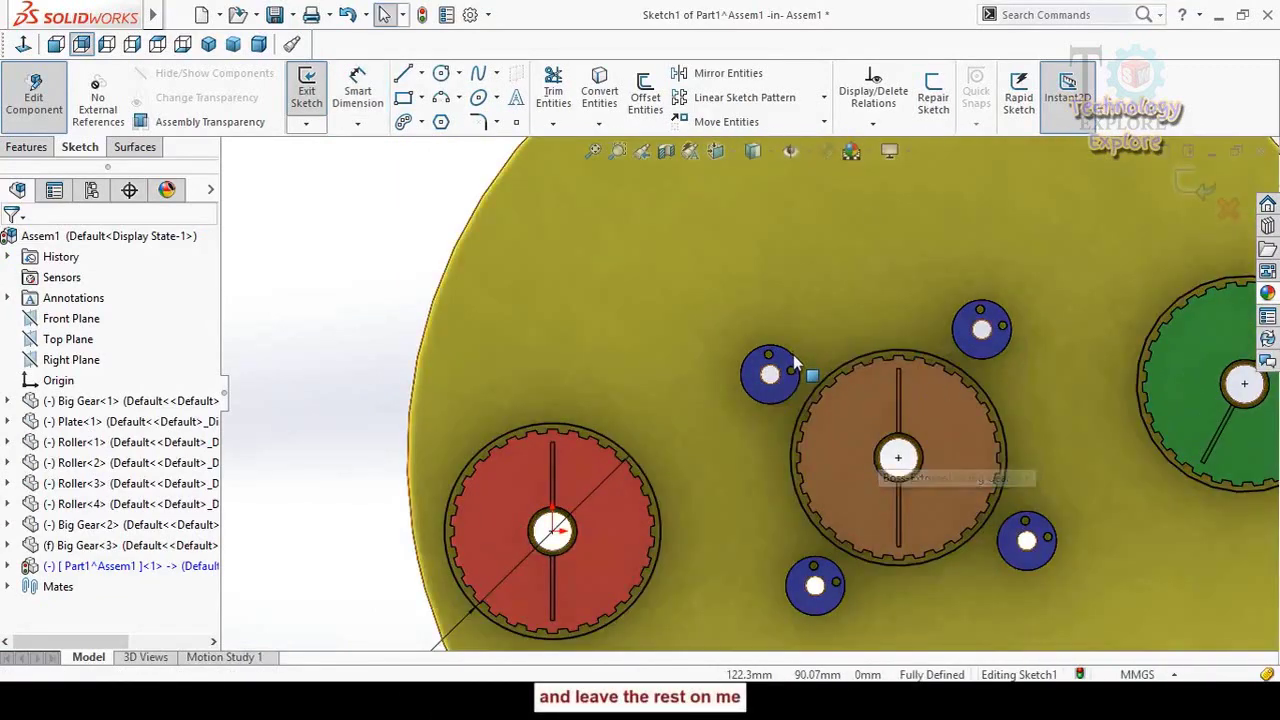
click(793, 360)
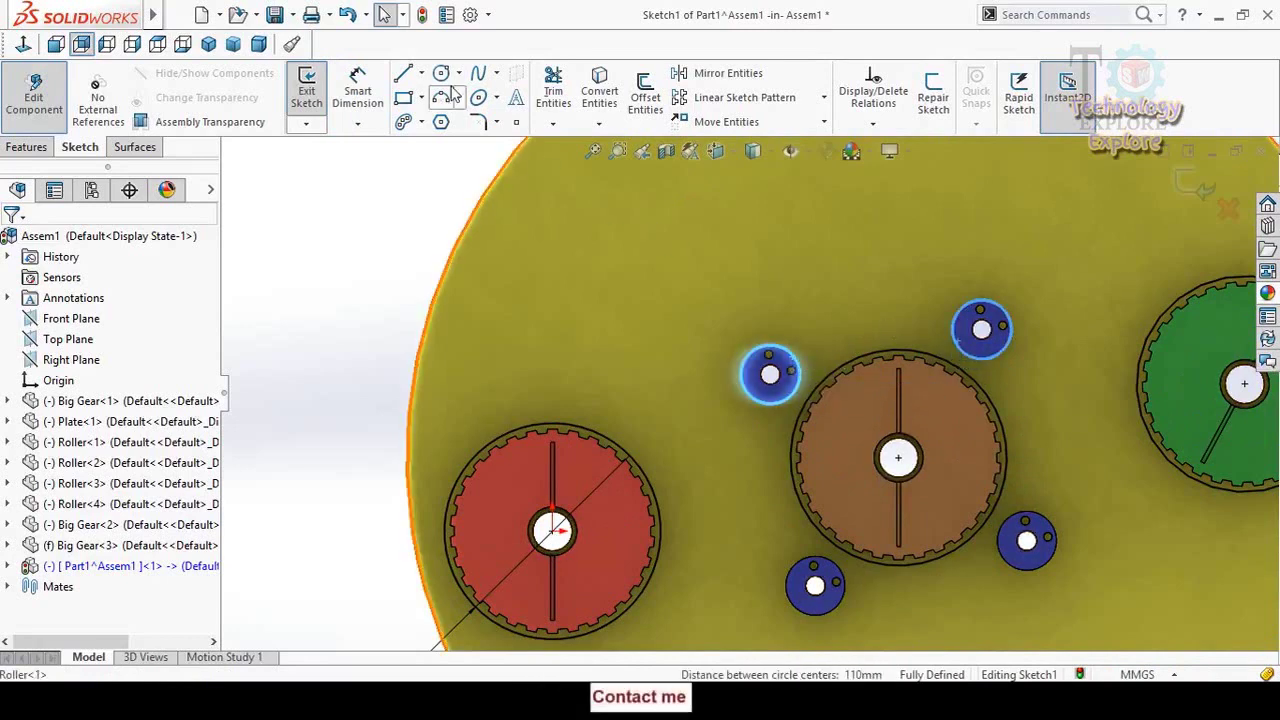
click(597, 92)
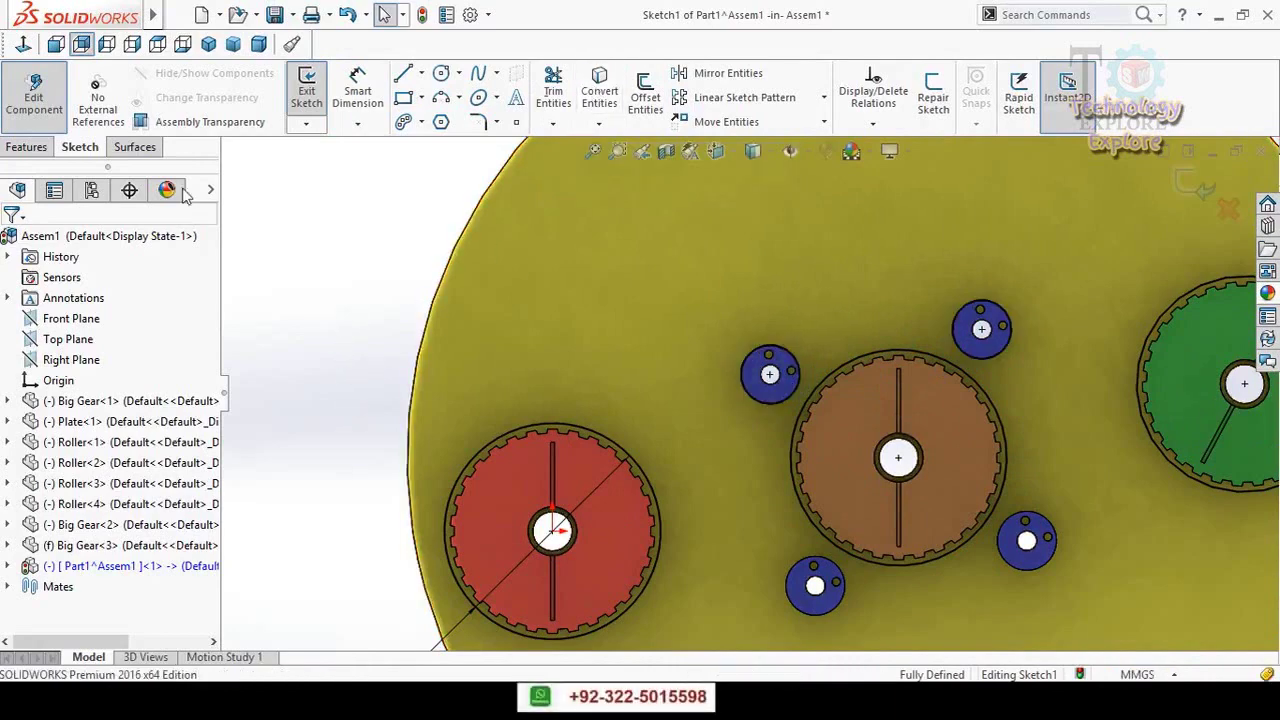
- Draw a line from the top of the circle around the red gear to the underside of the upper roller nearest it
key(f)
click(403, 73)
scroll(480, 437, up, 3)
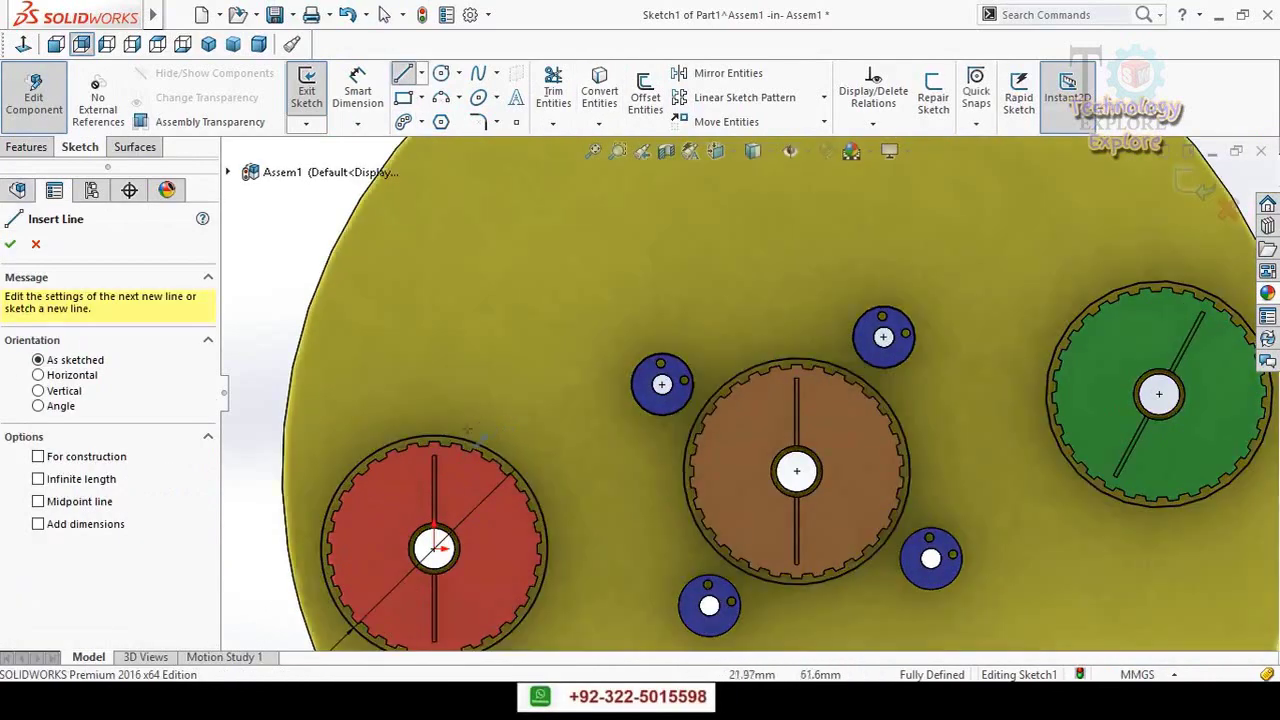
click(434, 437)
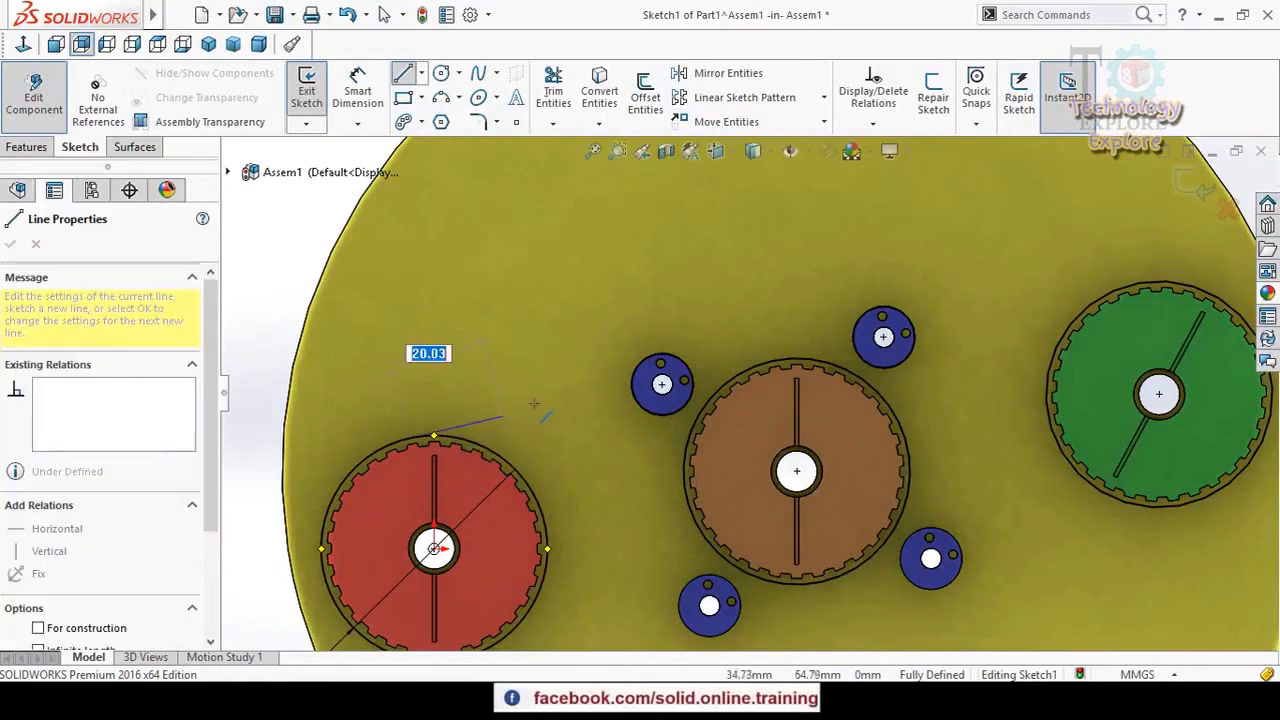
click(662, 414)
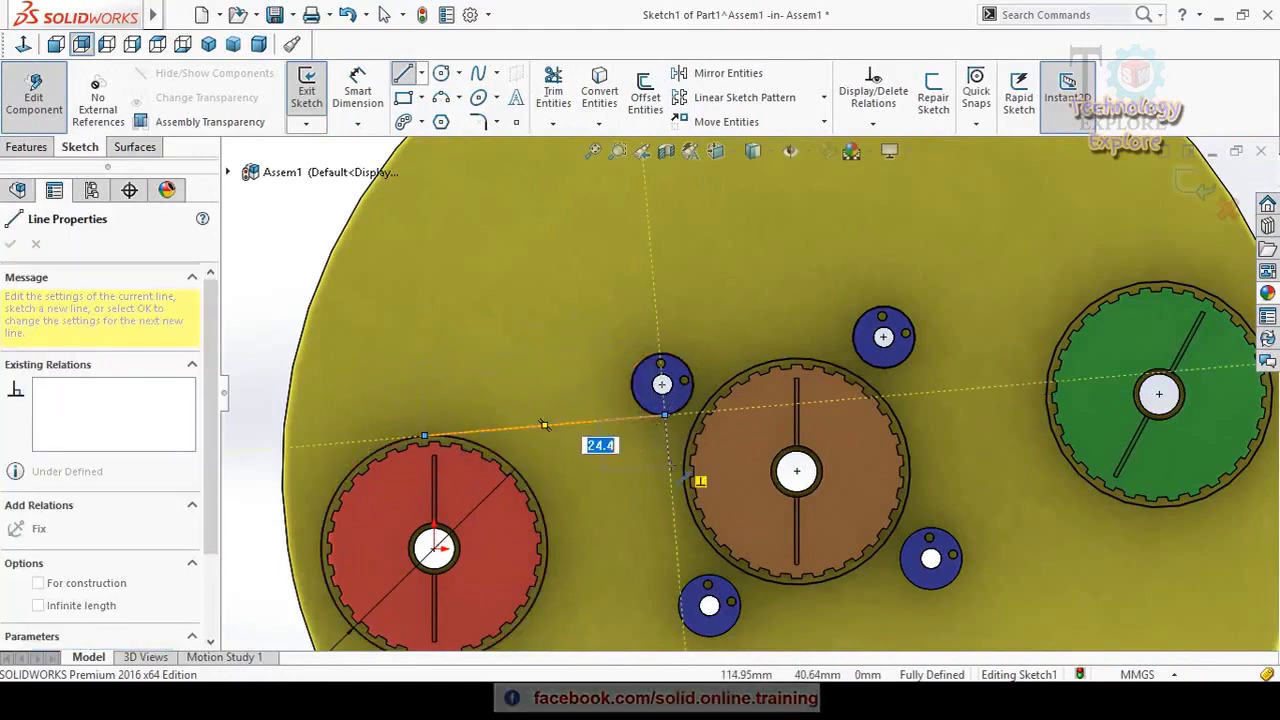
key(Escape)
scroll(749, 362, down, 2)
scroll(749, 363, down, 1)
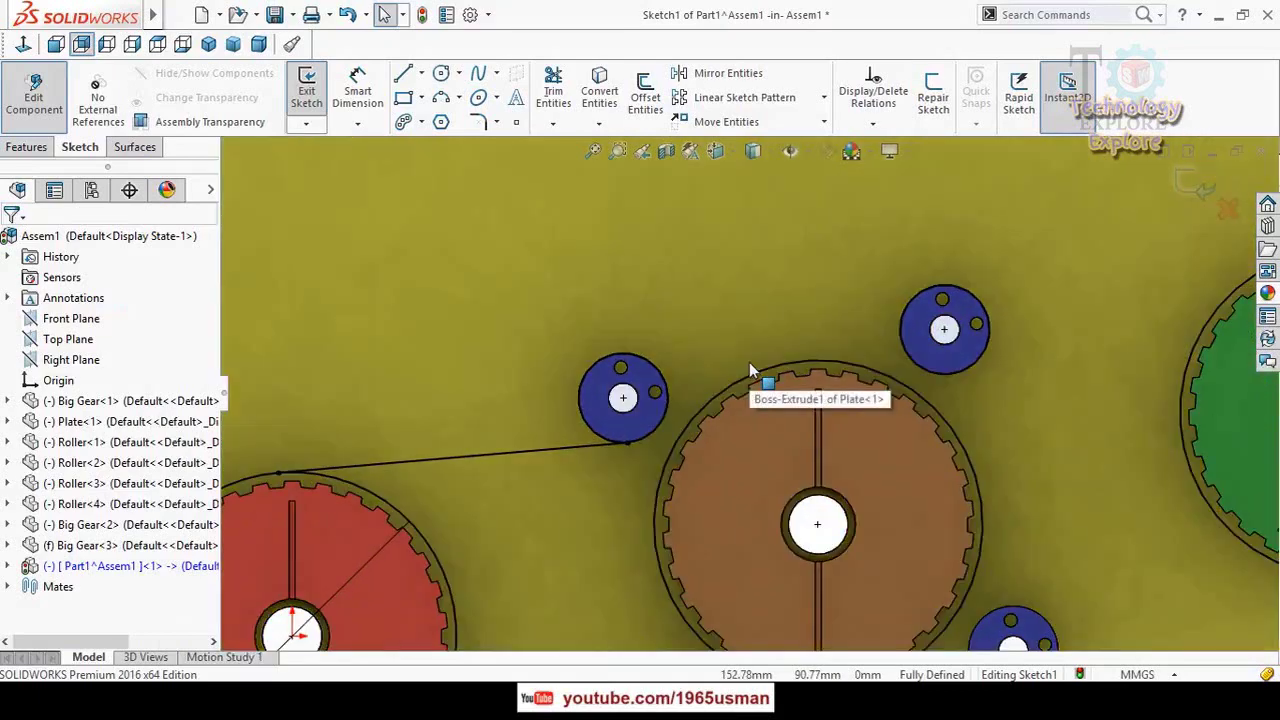
- Draw a short line from the side of the upper roller nearest the red gear to the circle around the brown gear
key(l)
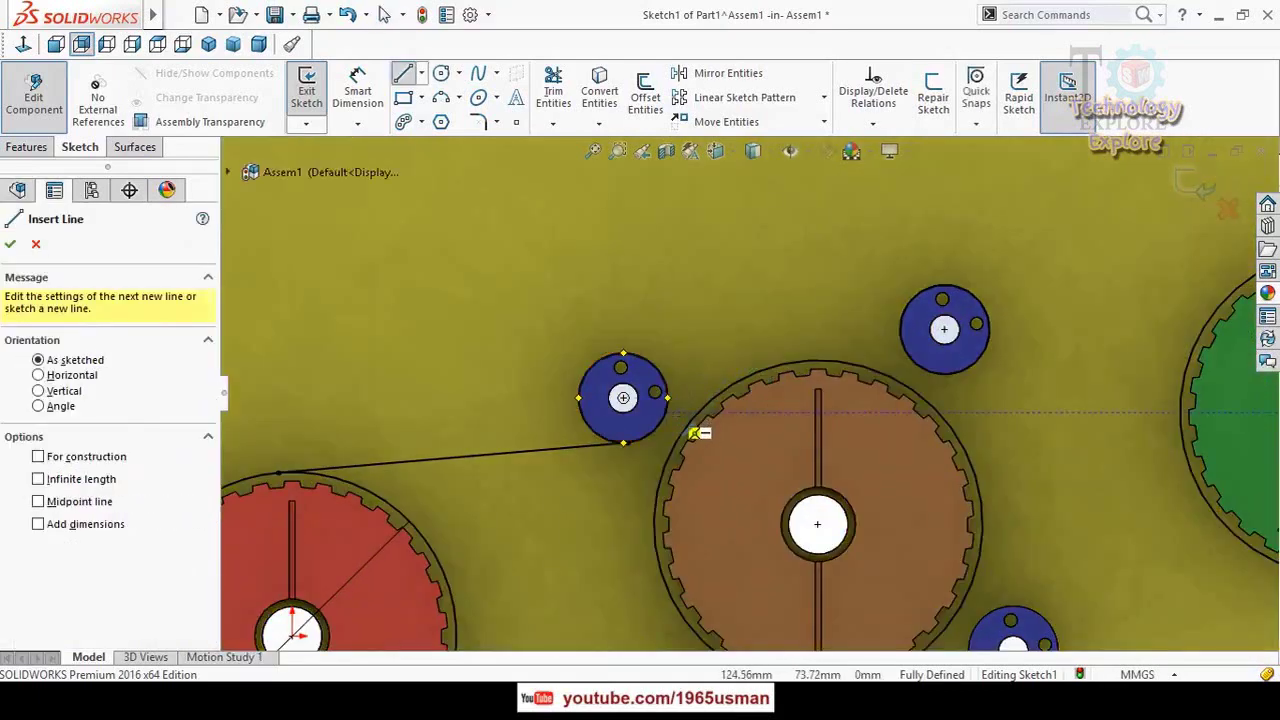
click(698, 433)
key(Escape)
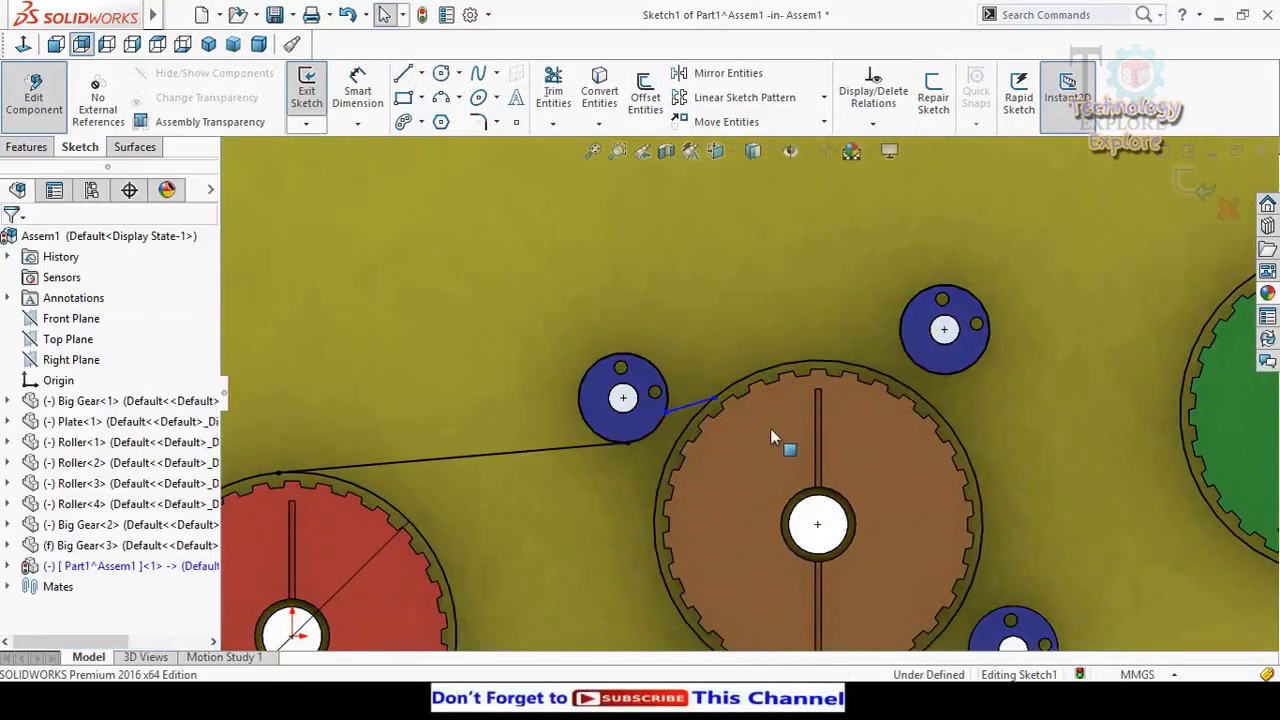
- Draw a line from the top of the brown gear's circle to the underside of the upper roller nearest the green gear
key(l)
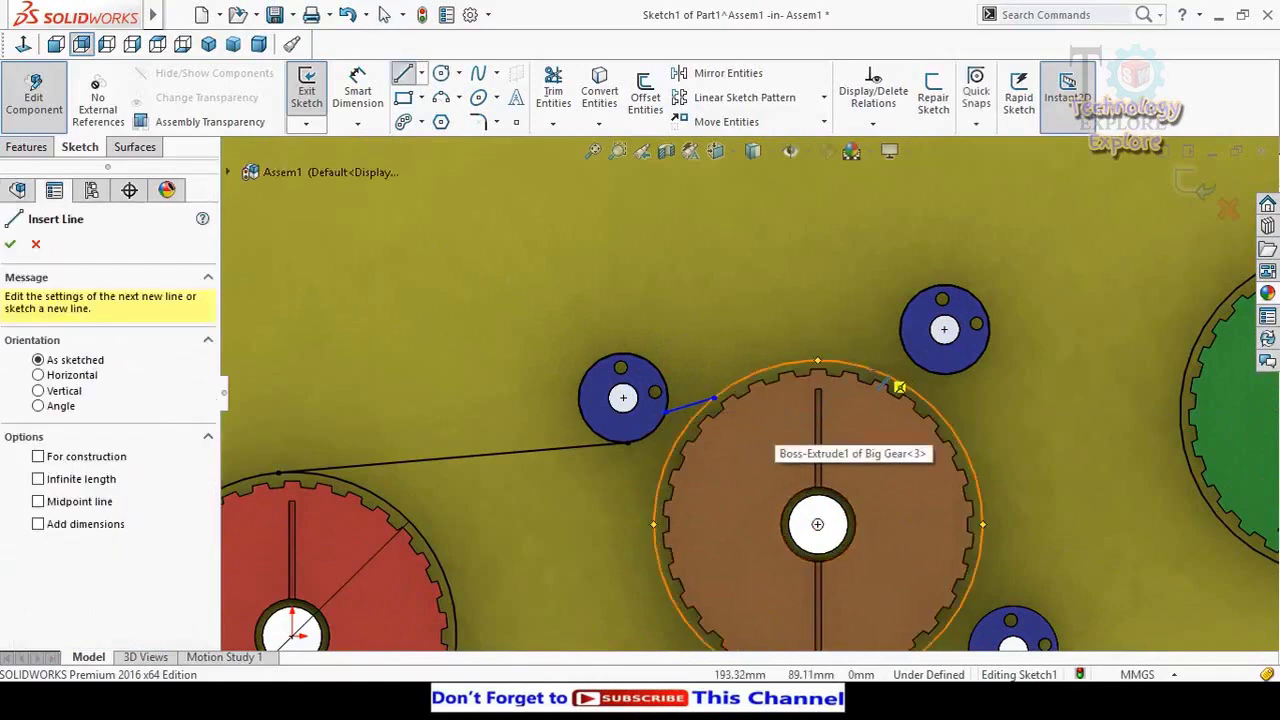
click(897, 382)
click(943, 375)
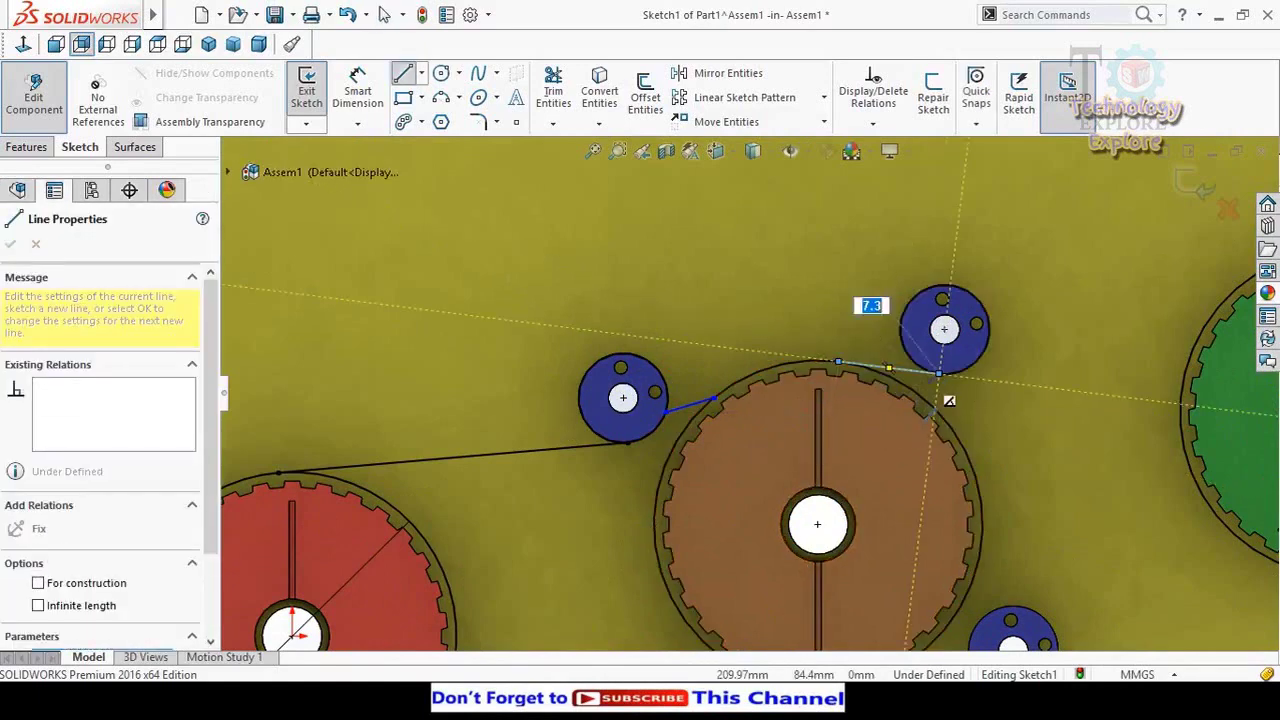
key(Escape)
- Draw a line from the lower edge of the upper roller nearest the green gear to the circle around the green gear
scroll(975, 432, up, 3)
scroll(976, 434, up, 2)
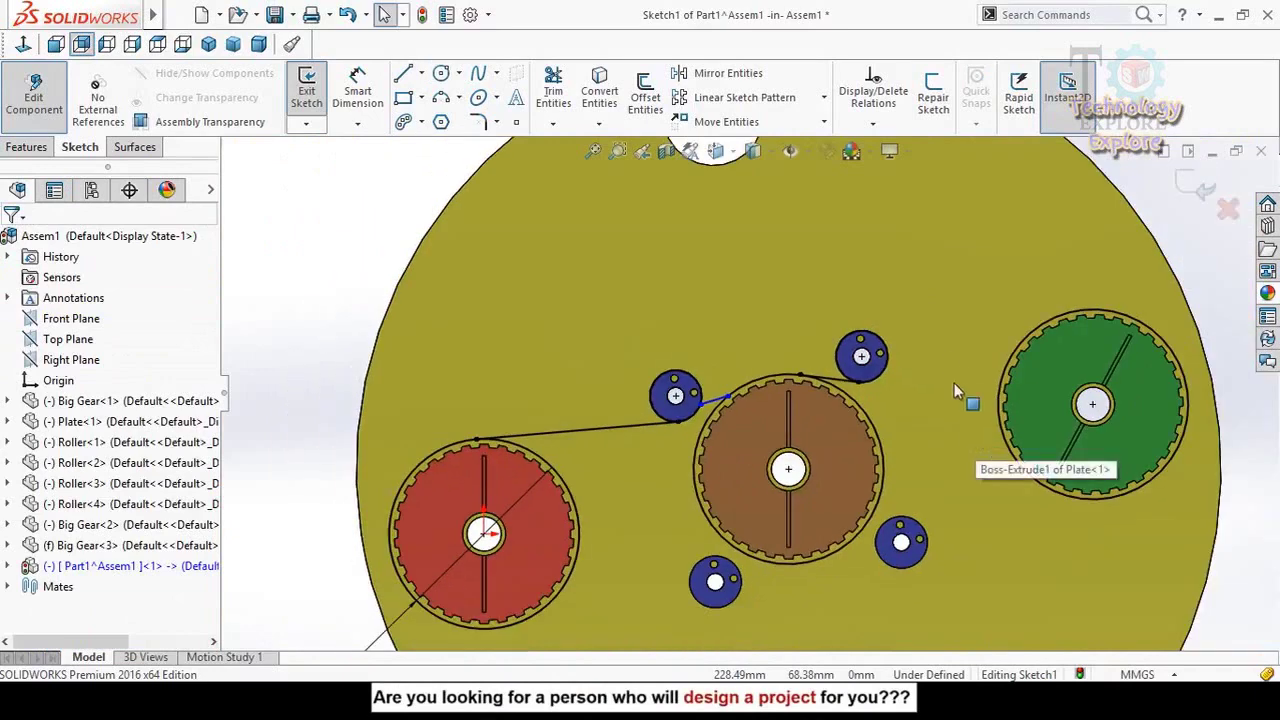
scroll(950, 360, down, 4)
key(l)
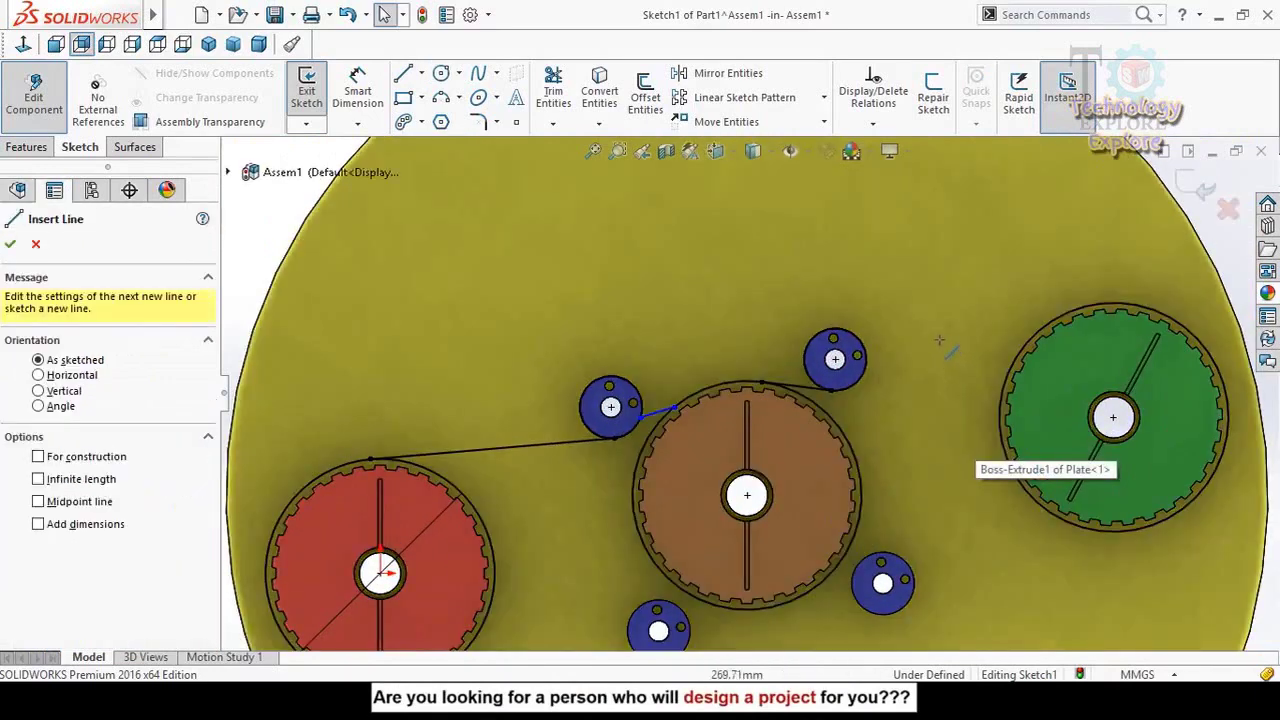
click(868, 382)
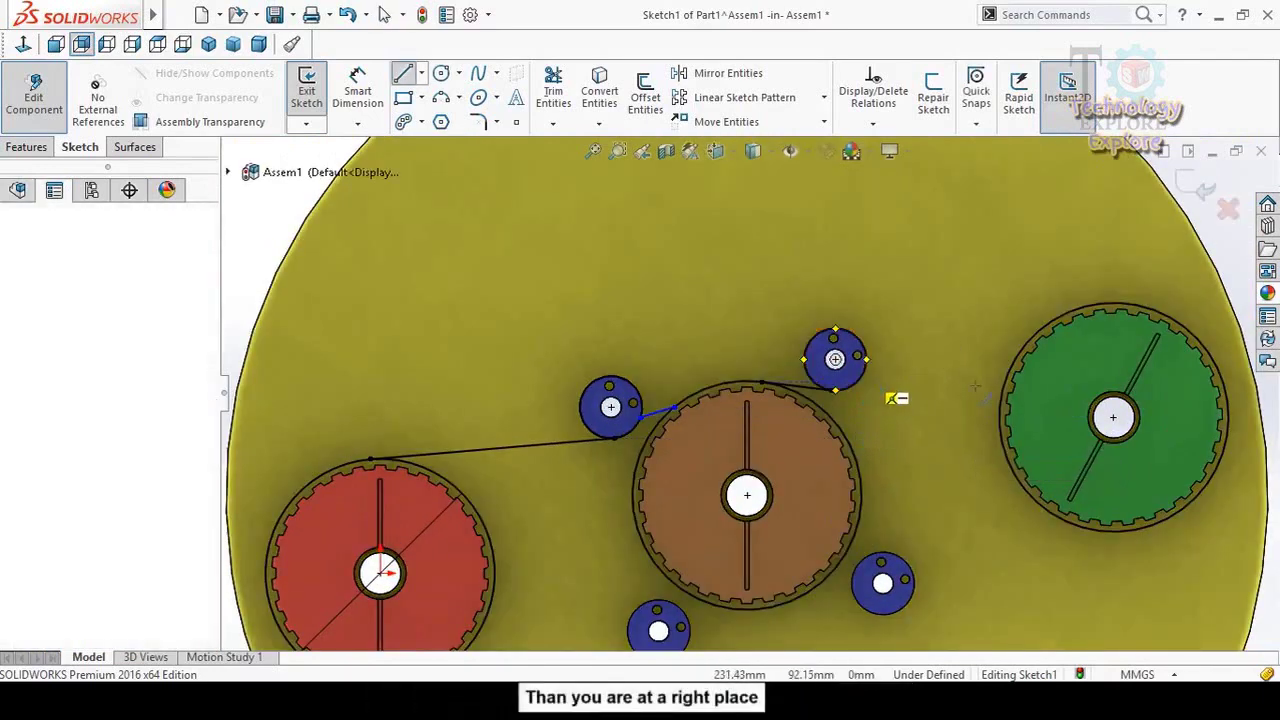
click(1027, 350)
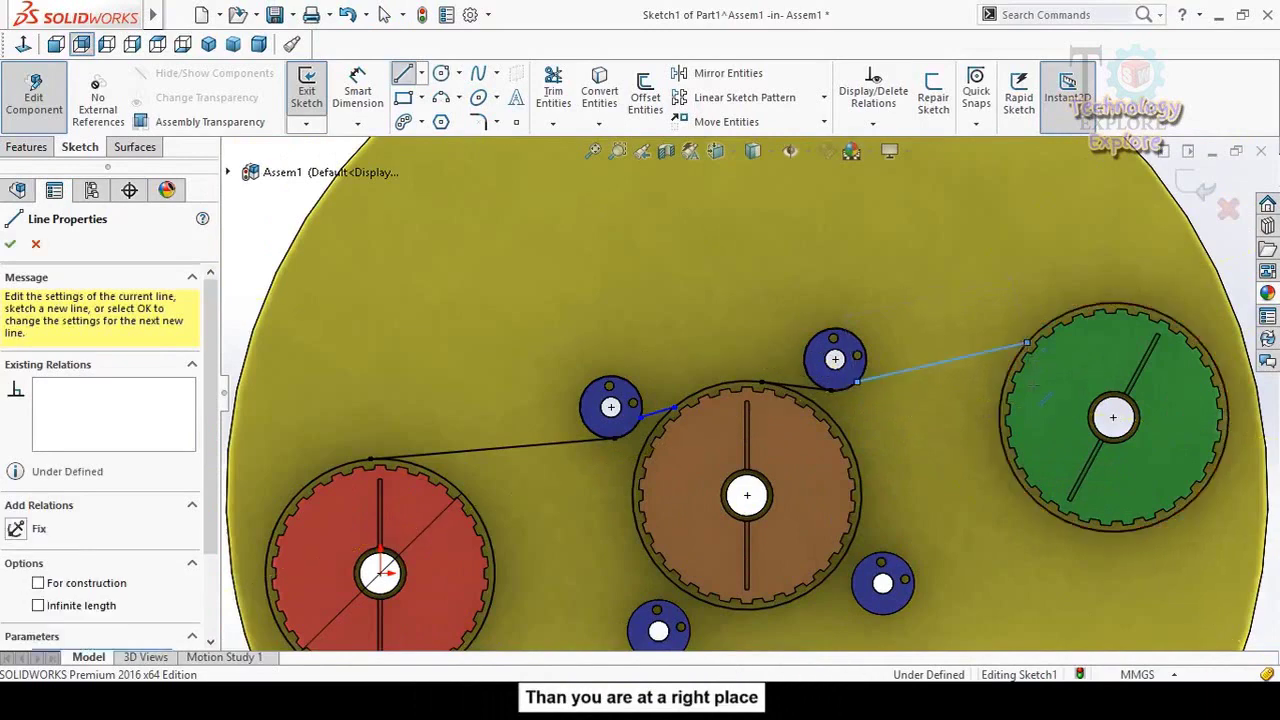
key(Escape)
- Check the existing relations of the line between the red gear's circle and its nearest upper roller
scroll(962, 401, up, 2)
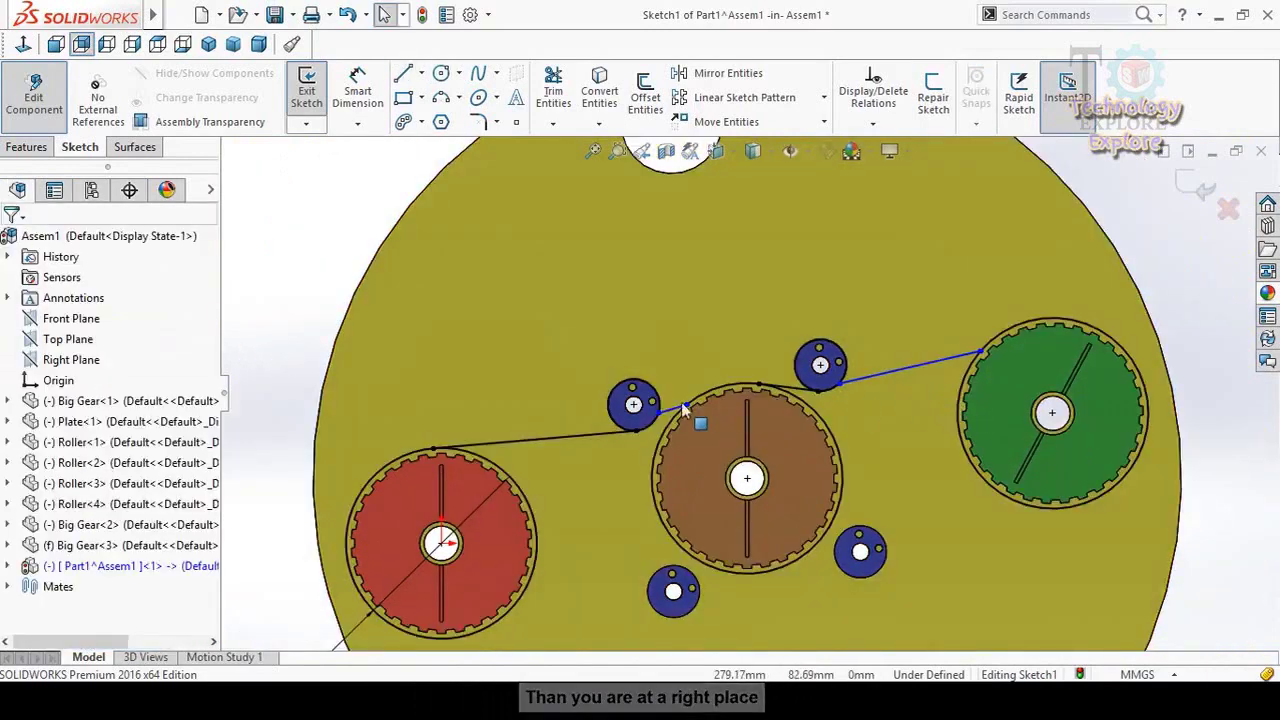
scroll(453, 447, down, 2)
scroll(470, 445, down, 1)
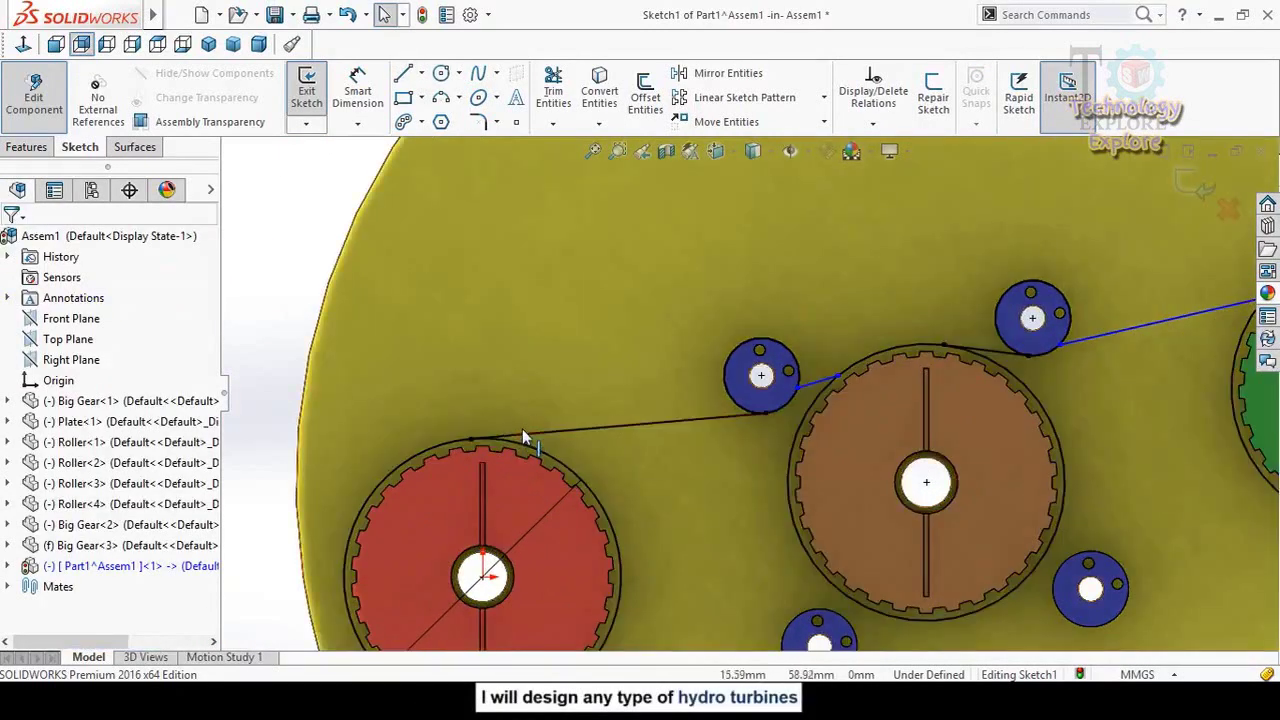
click(522, 428)
click(524, 436)
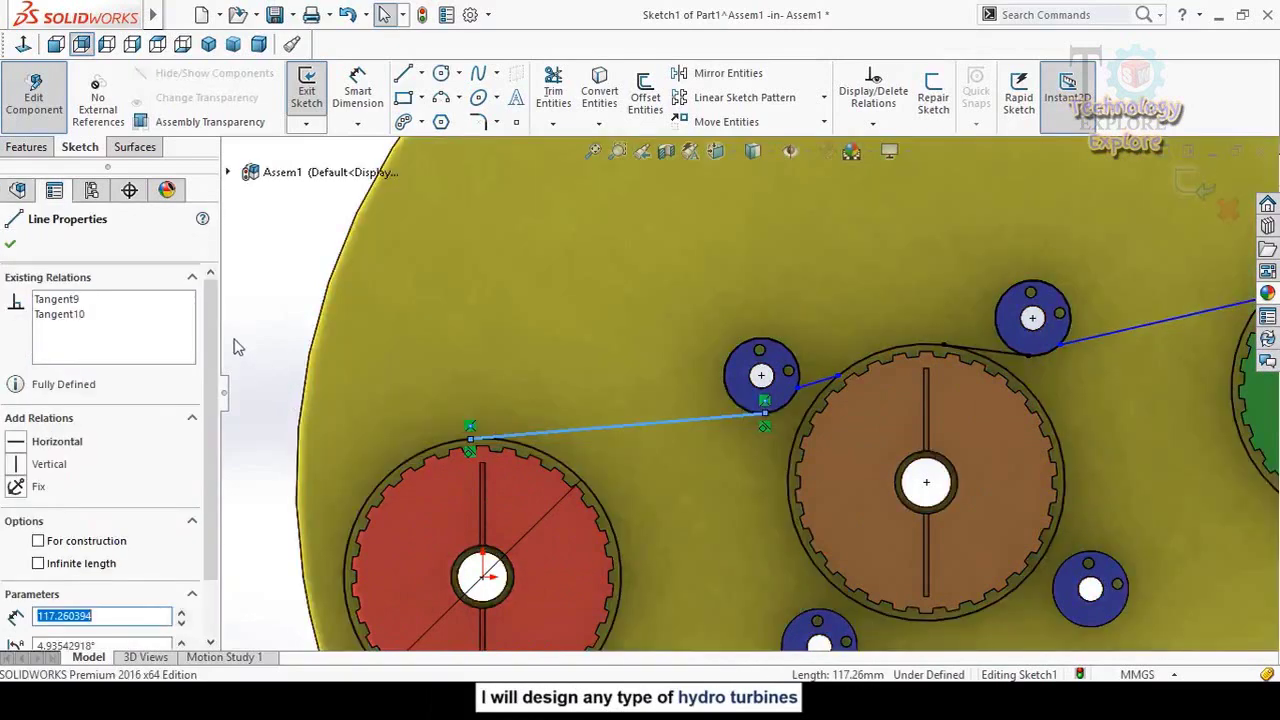
ctrl+click(530, 456)
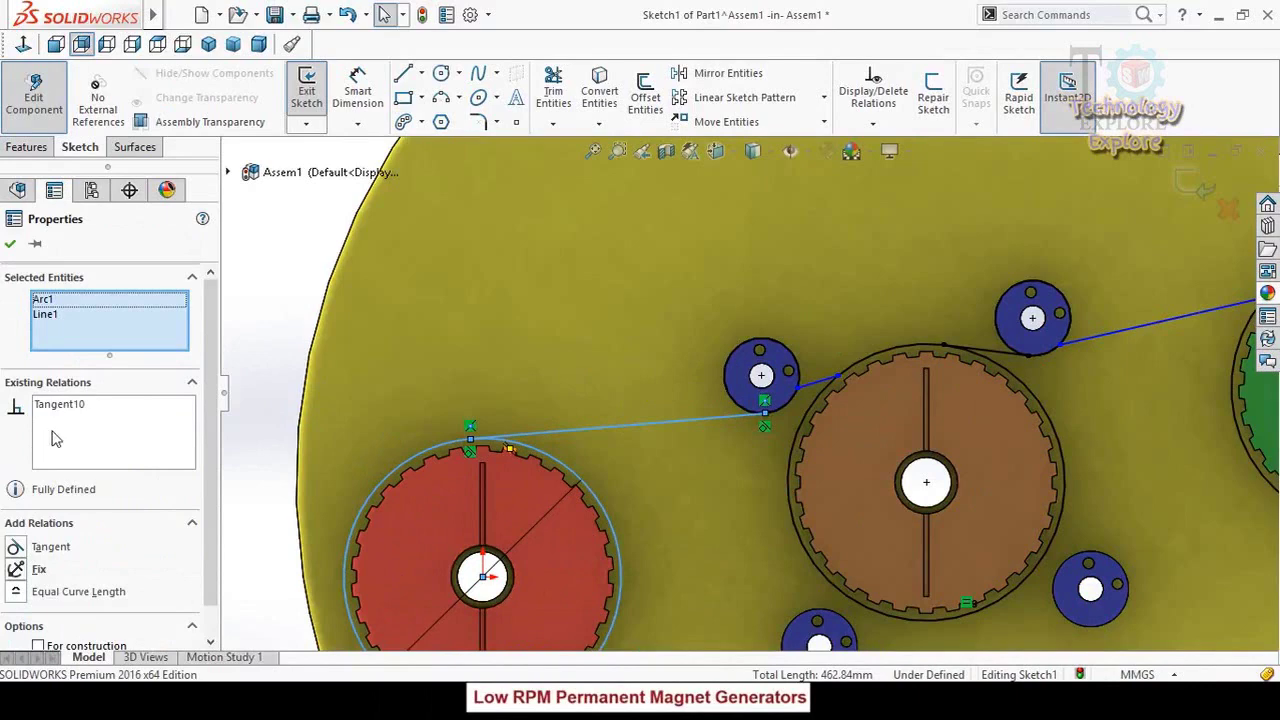
click(11, 245)
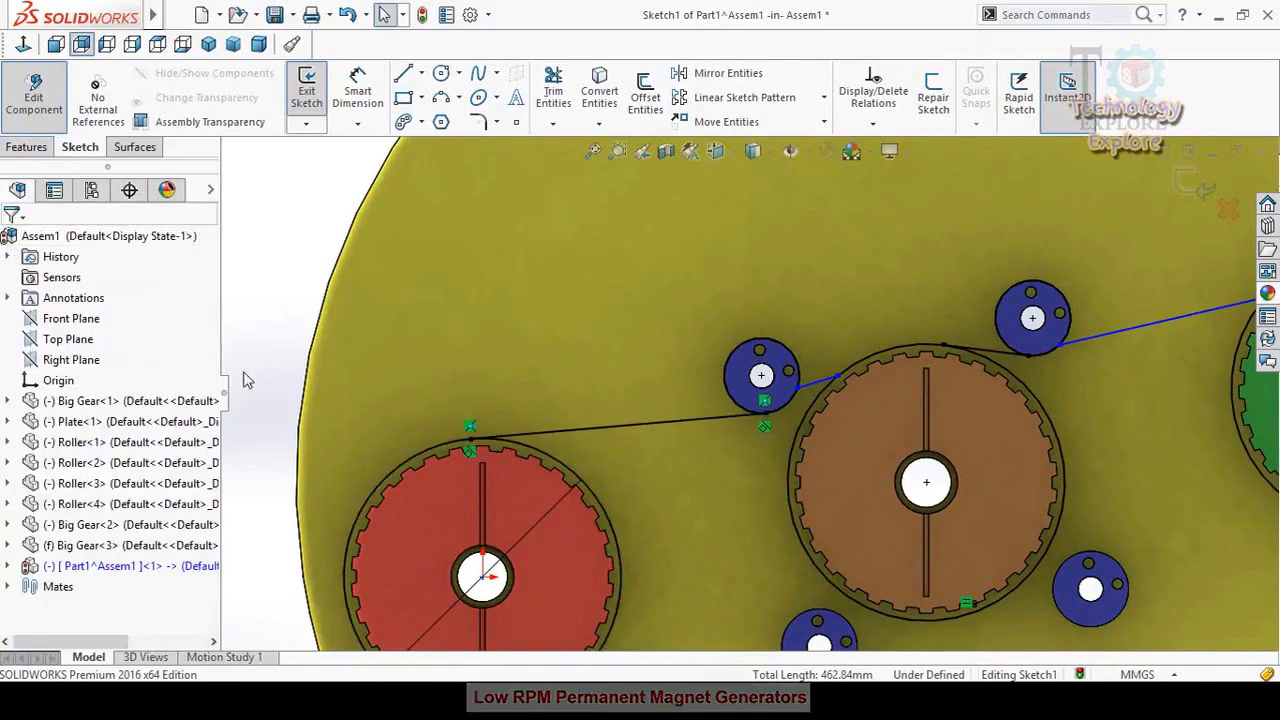
- Make the short line tangent to the circle of the upper roller between the red and brown gears
scroll(840, 425, down, 3)
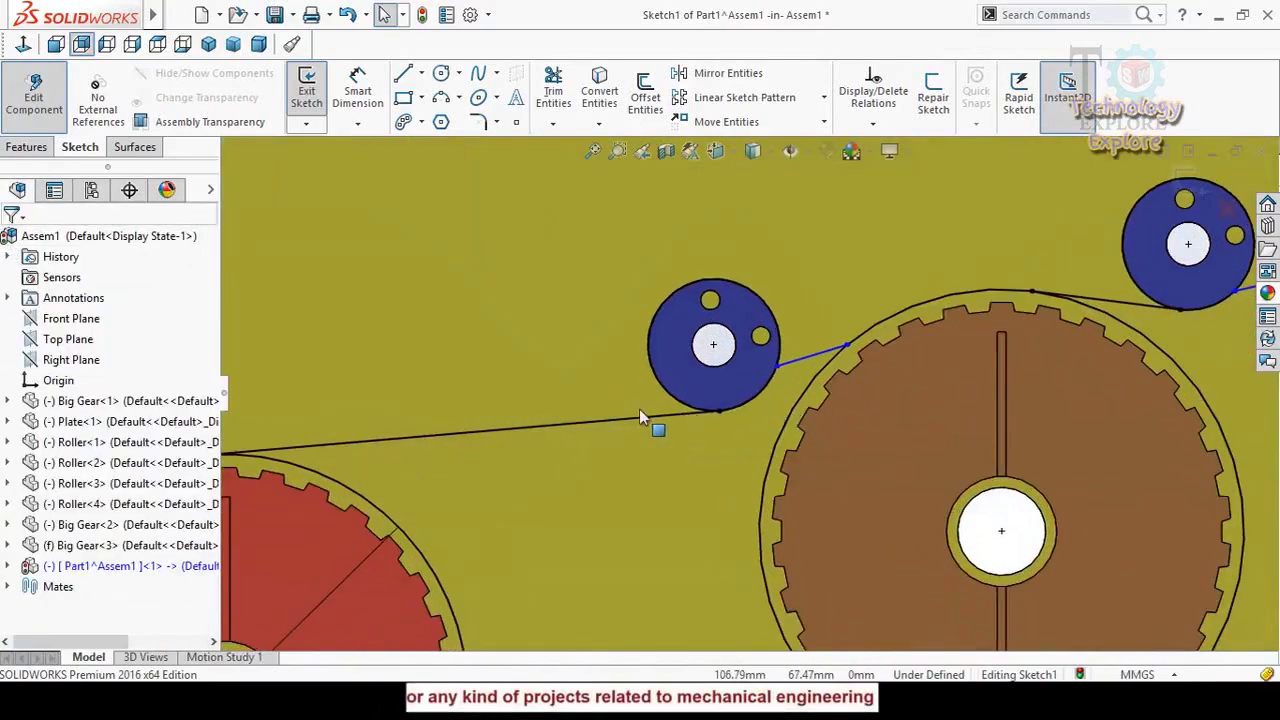
scroll(783, 395, down, 2)
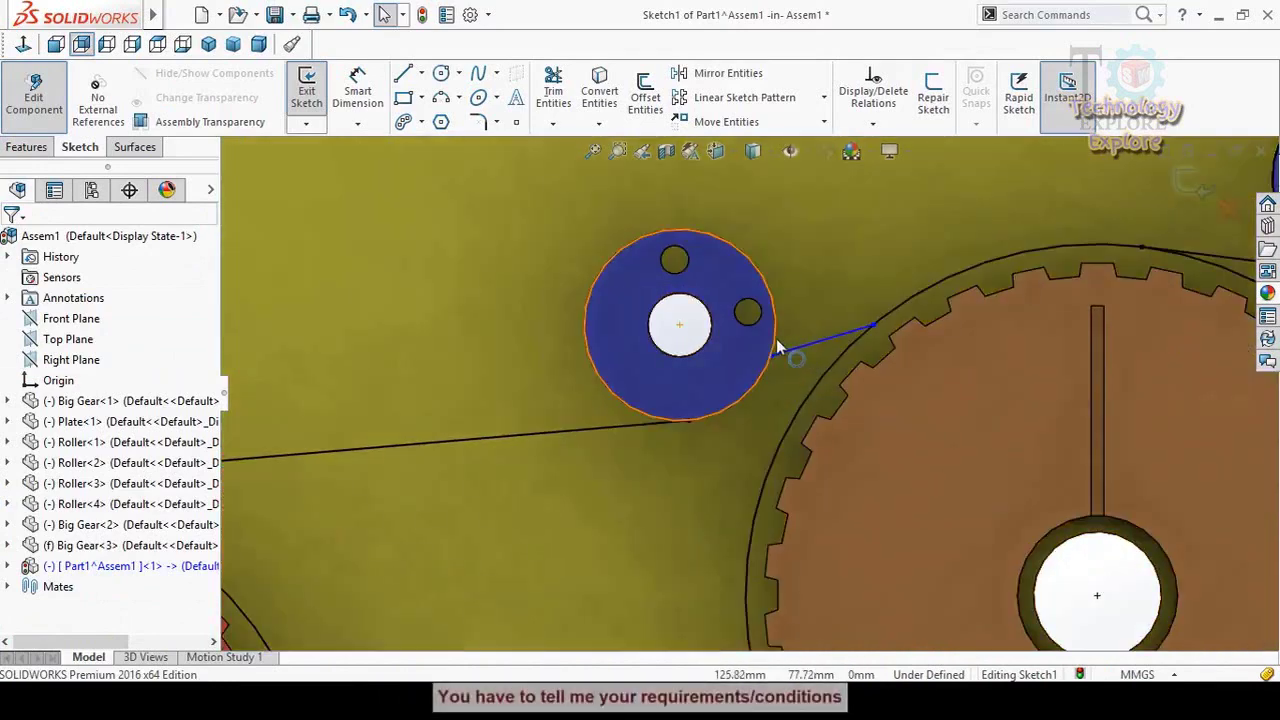
click(780, 352)
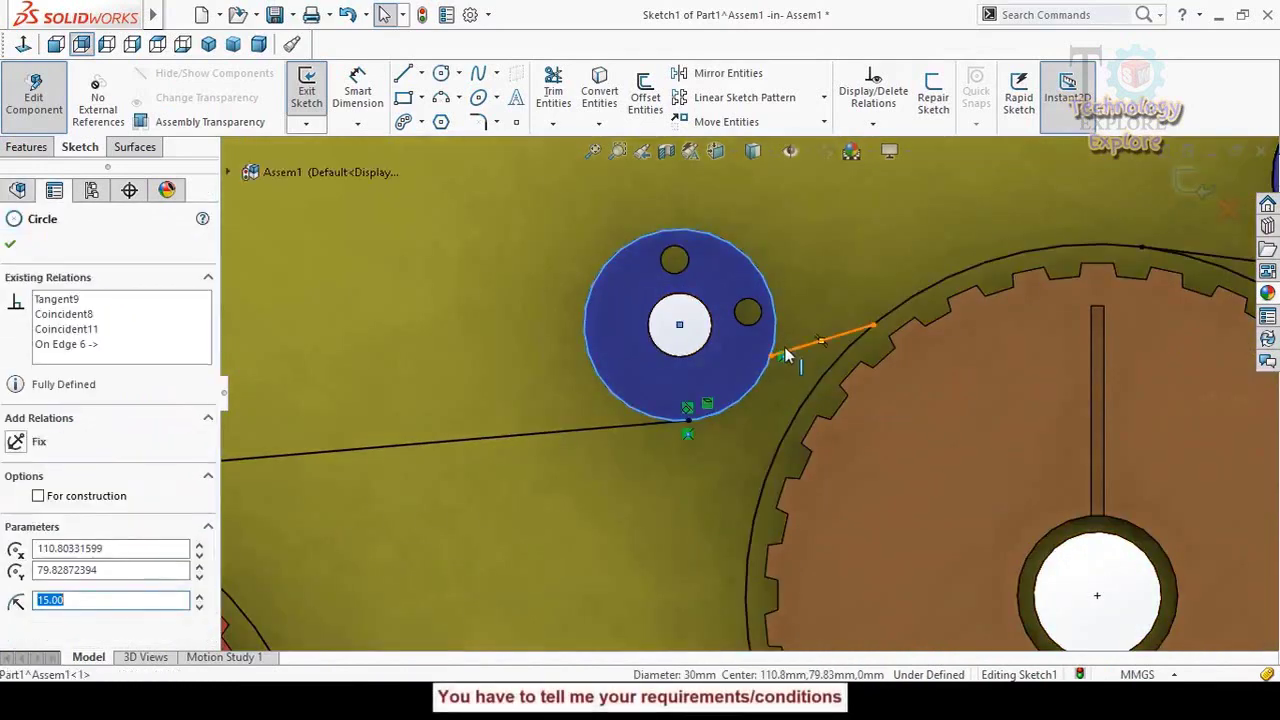
scroll(805, 380, up, 3)
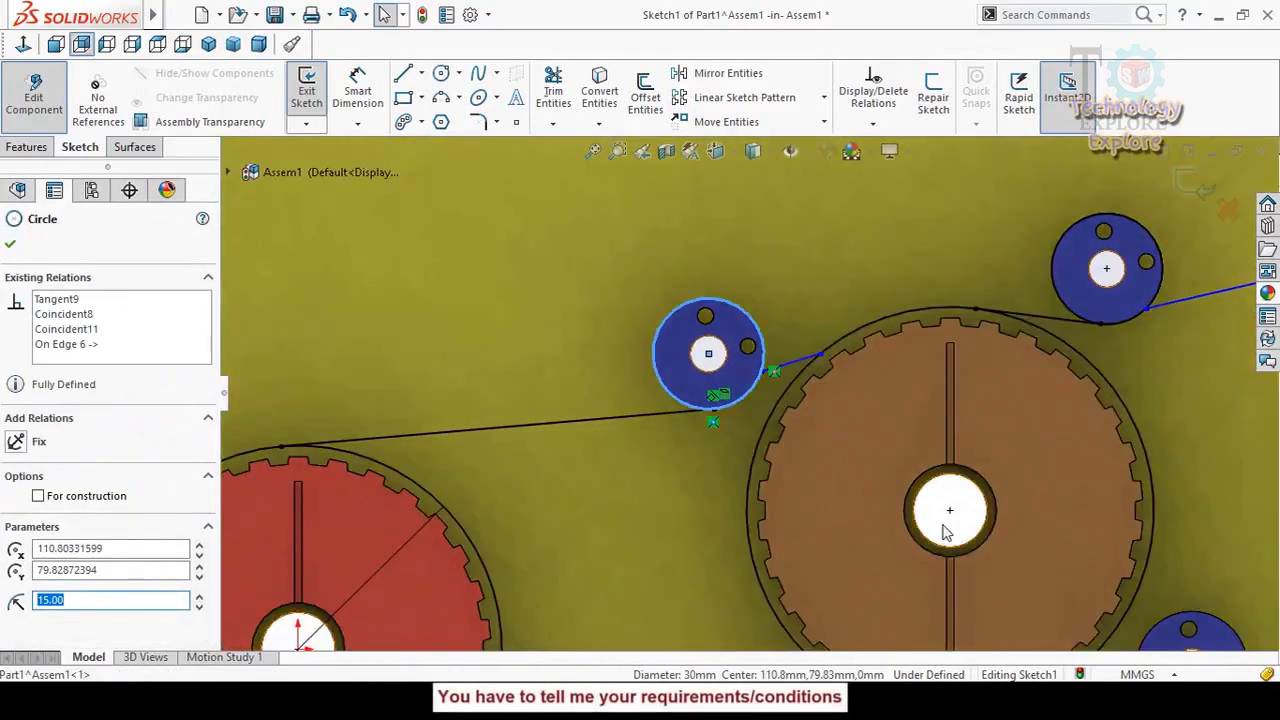
click(746, 358)
scroll(746, 358, down, 4)
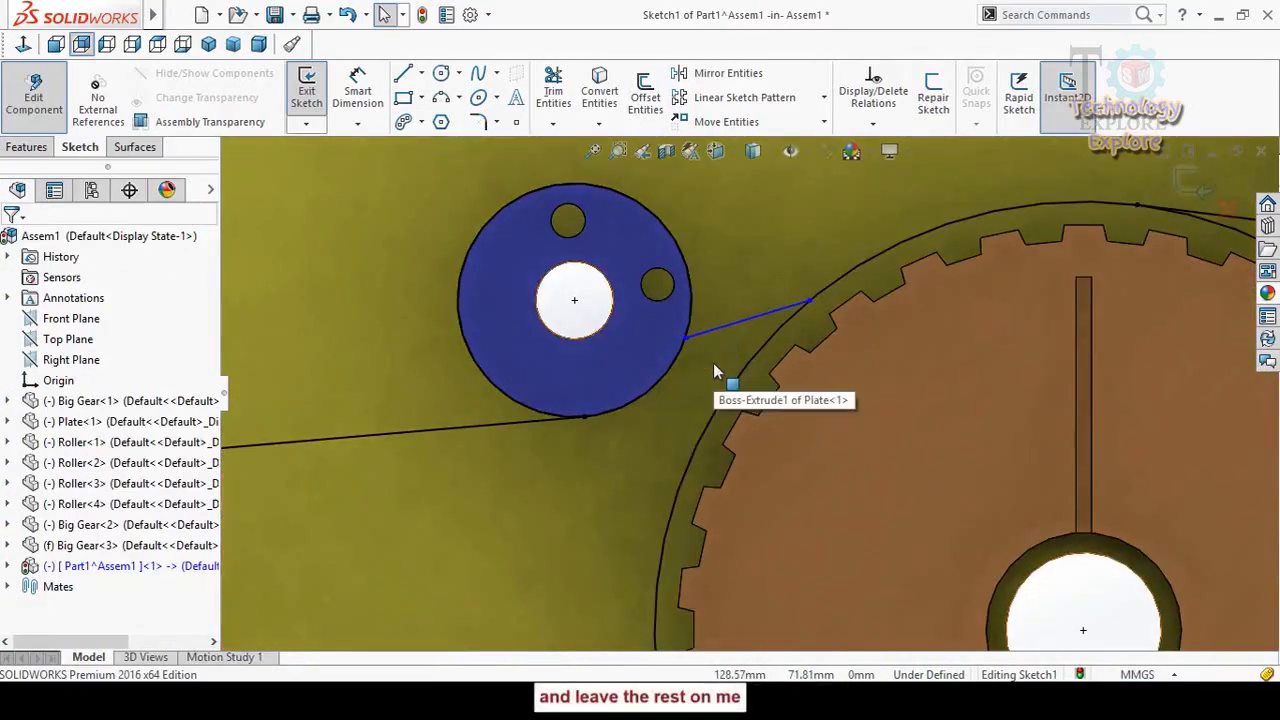
click(691, 318)
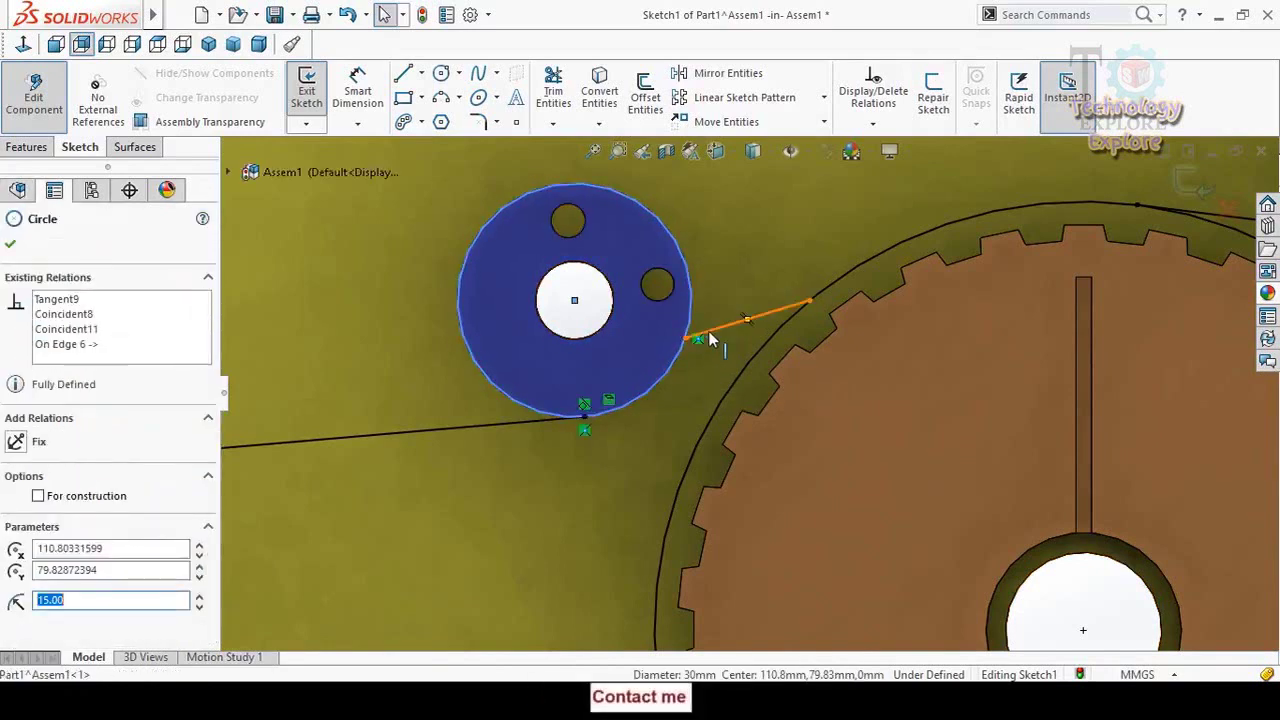
ctrl+click(712, 338)
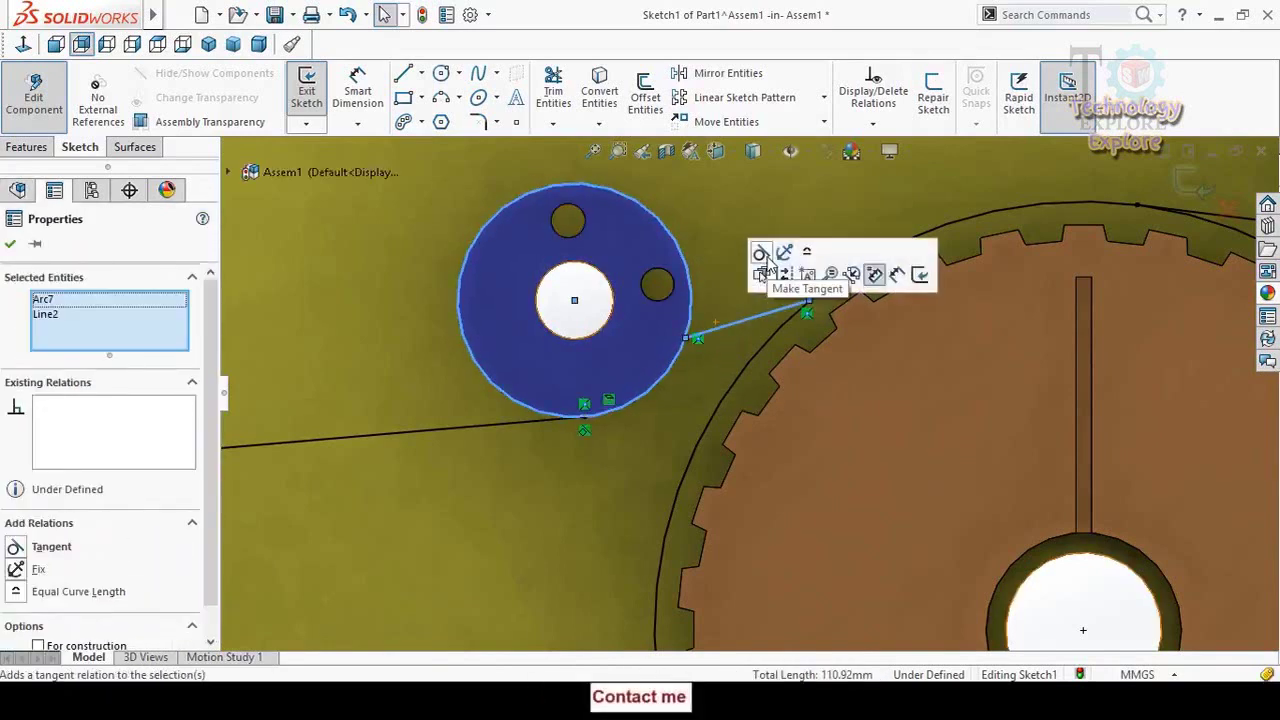
click(761, 254)
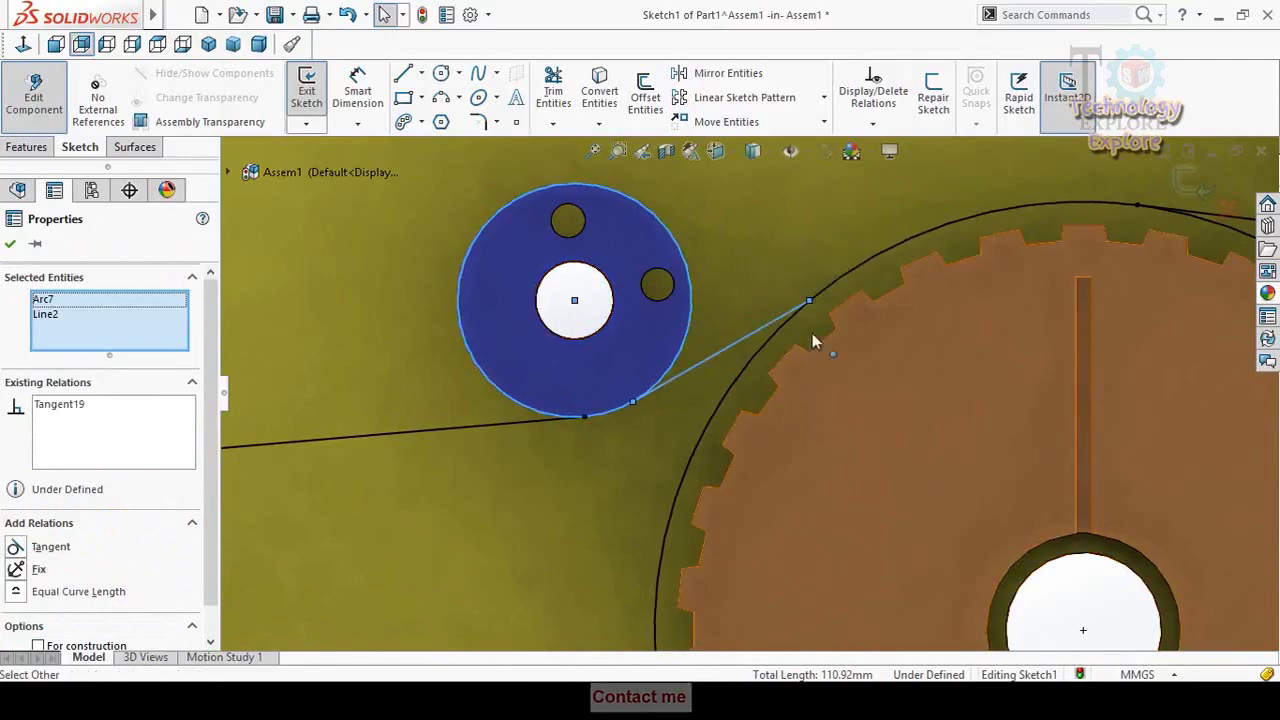
key(Escape)
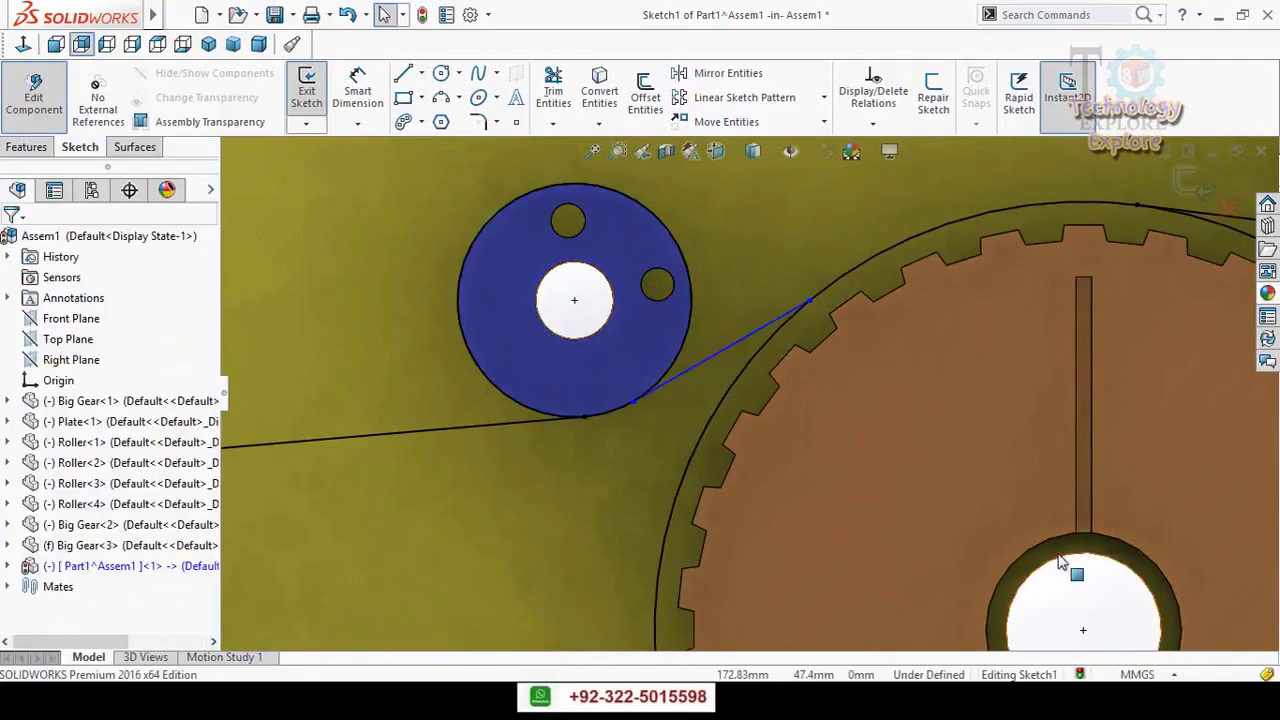
- Make the same short line tangent to the circle around the brown gear
click(759, 338)
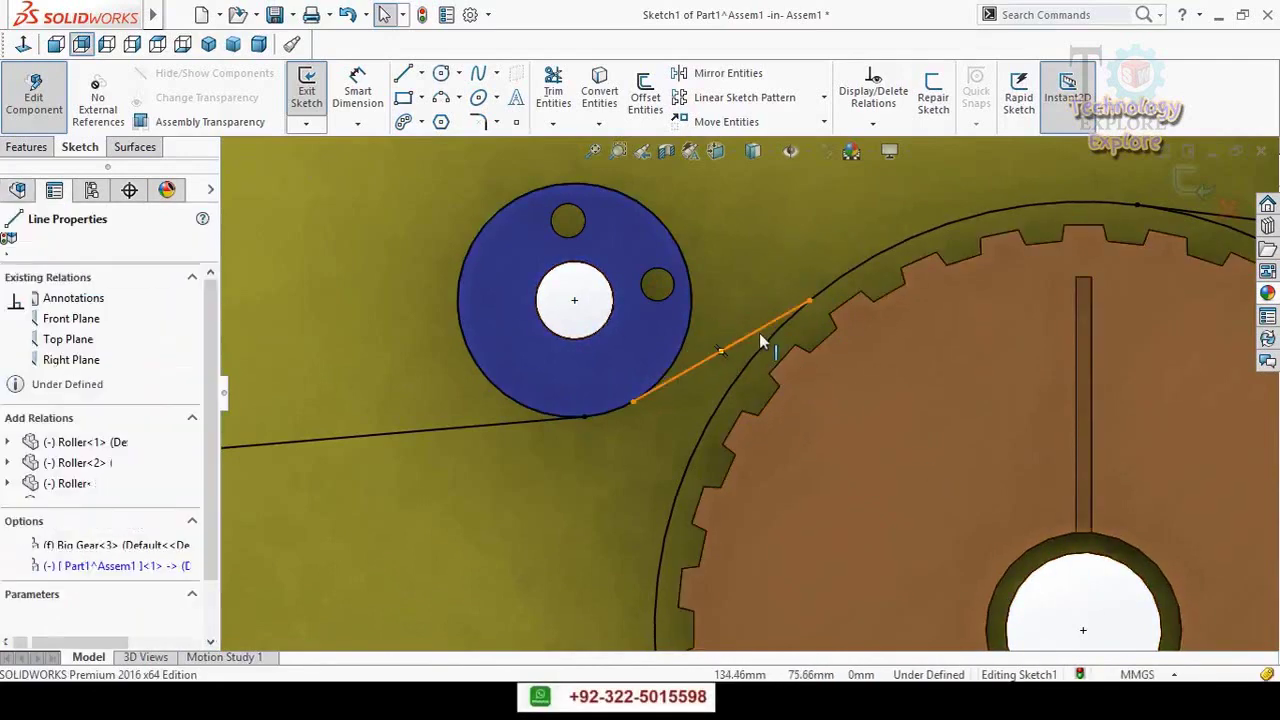
ctrl+click(836, 289)
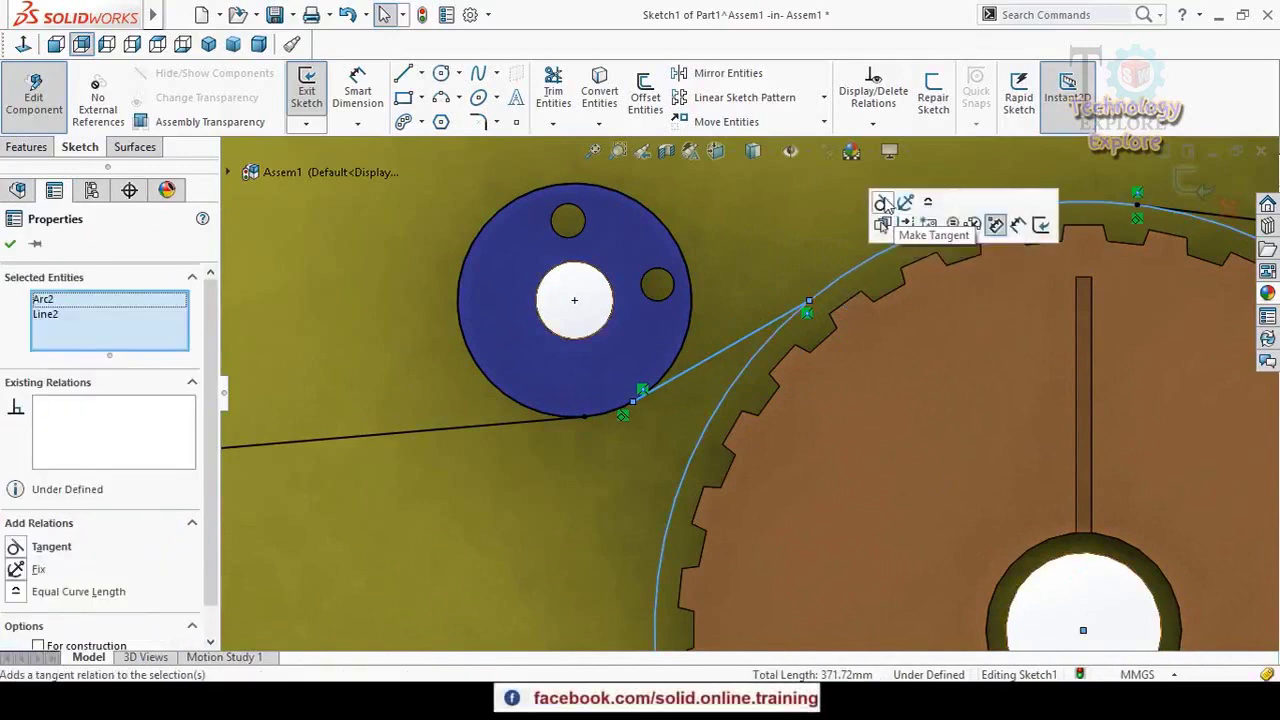
click(881, 221)
scroll(750, 400, up, 3)
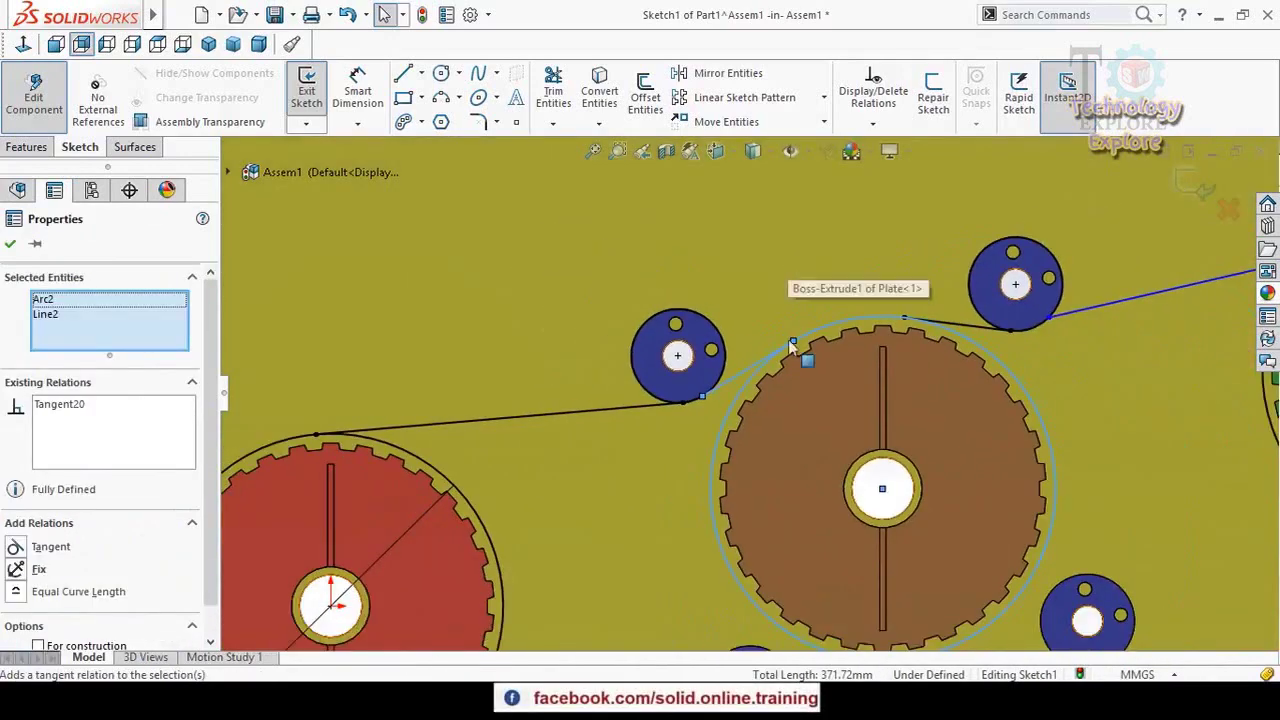
scroll(894, 490, down, 1)
key(Escape)
- Make the line leading to the green gear tangent to the circle of its nearest upper roller
scroll(894, 471, up, 3)
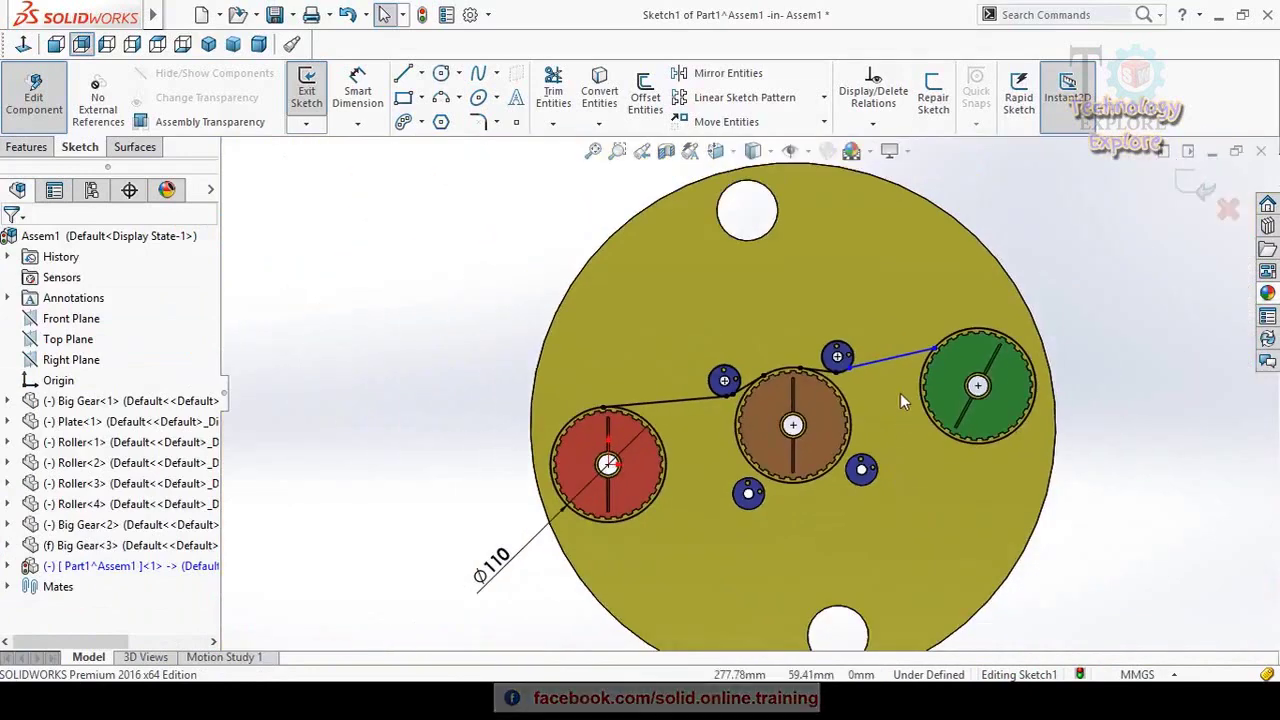
scroll(866, 359, down, 3)
scroll(745, 372, down, 1)
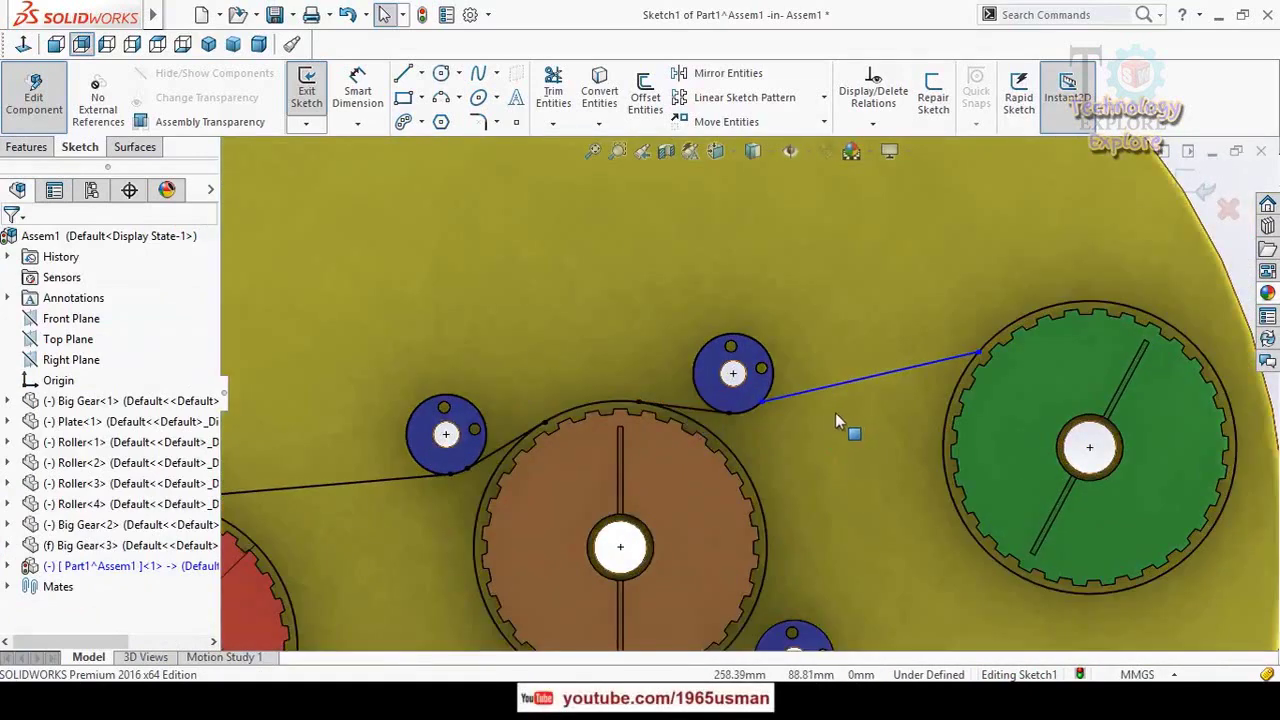
scroll(838, 421, down, 2)
click(710, 378)
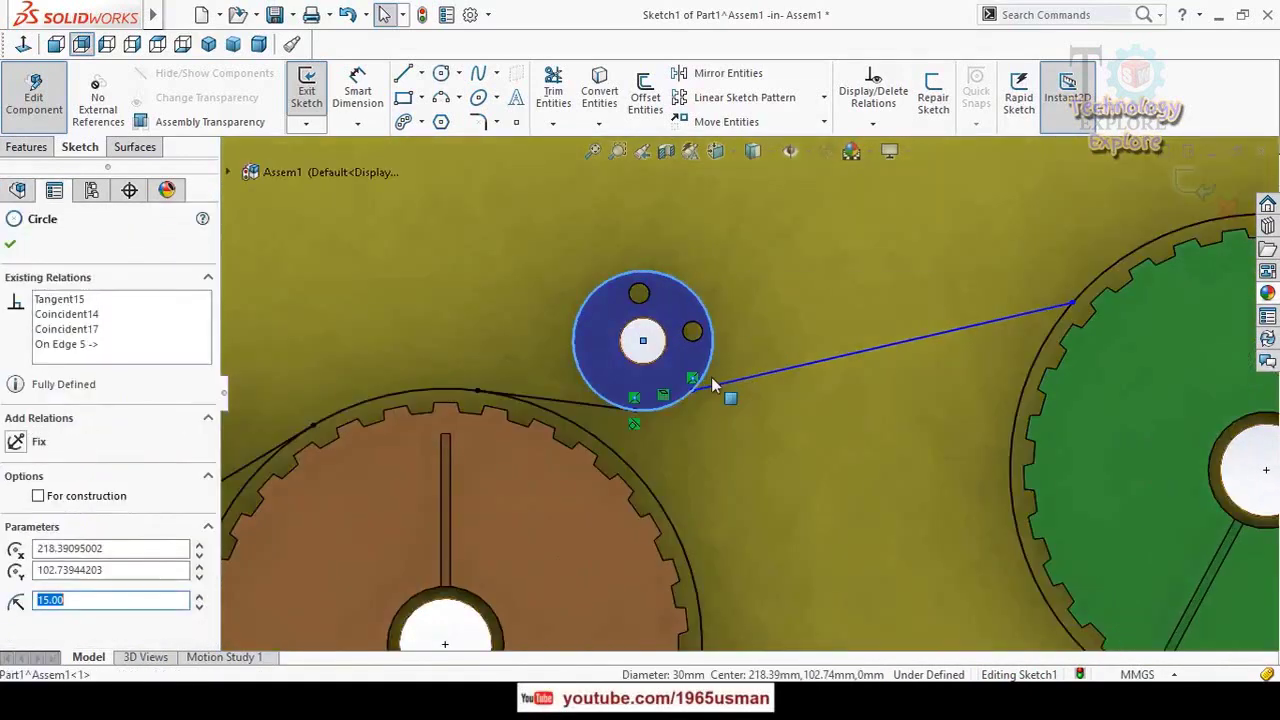
ctrl+click(730, 384)
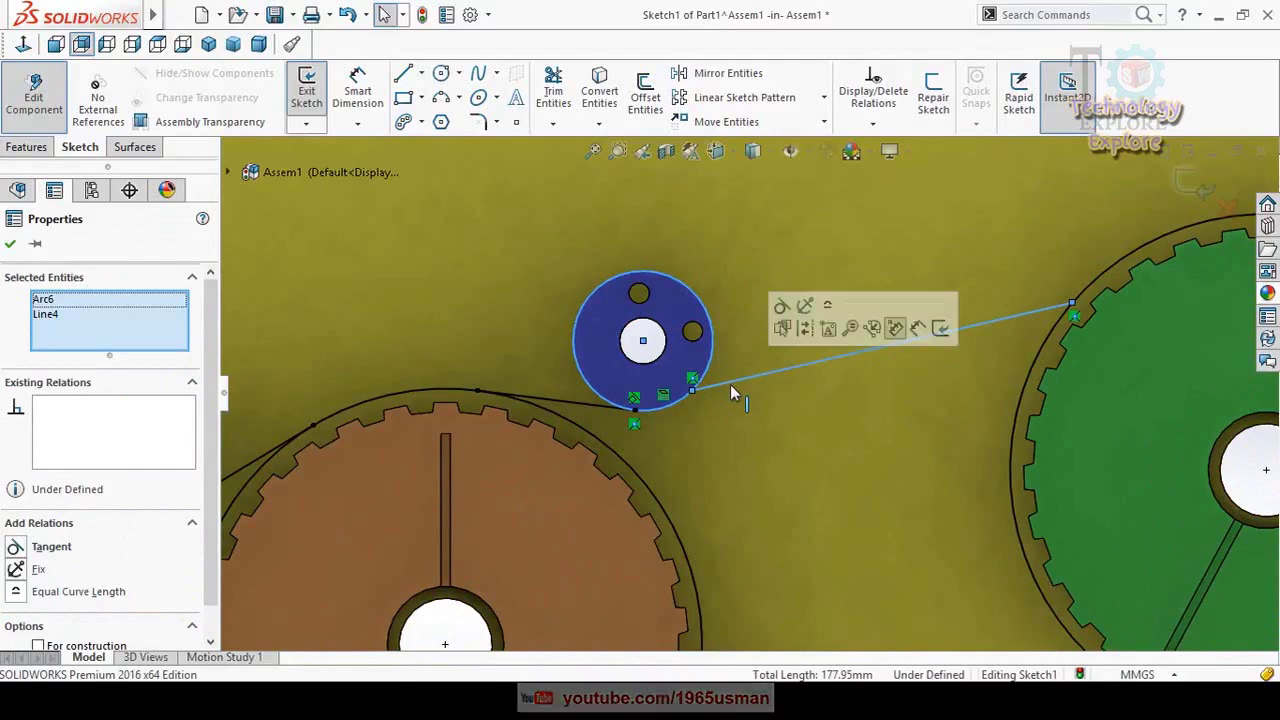
click(783, 305)
scroll(1000, 430, up, 2)
key(Escape)
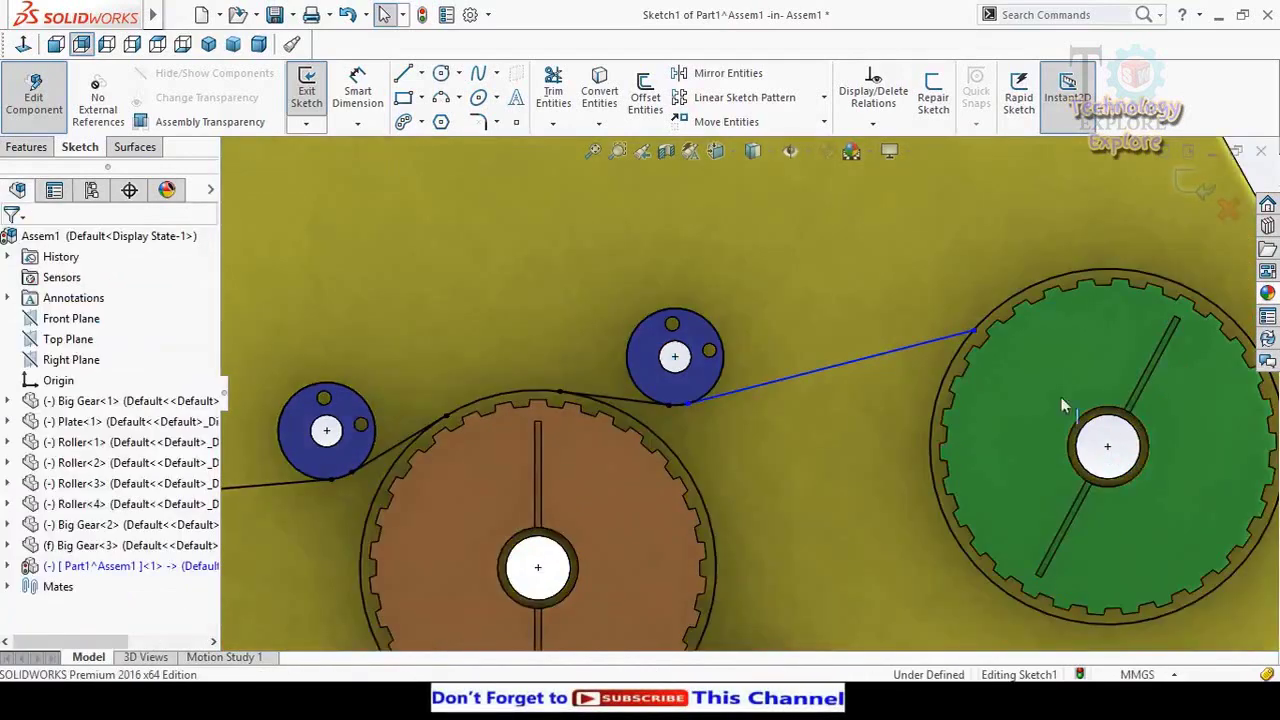
- Make the line from the upper roller tangent to the circle around the green gear
scroll(827, 310, down, 3)
click(825, 322)
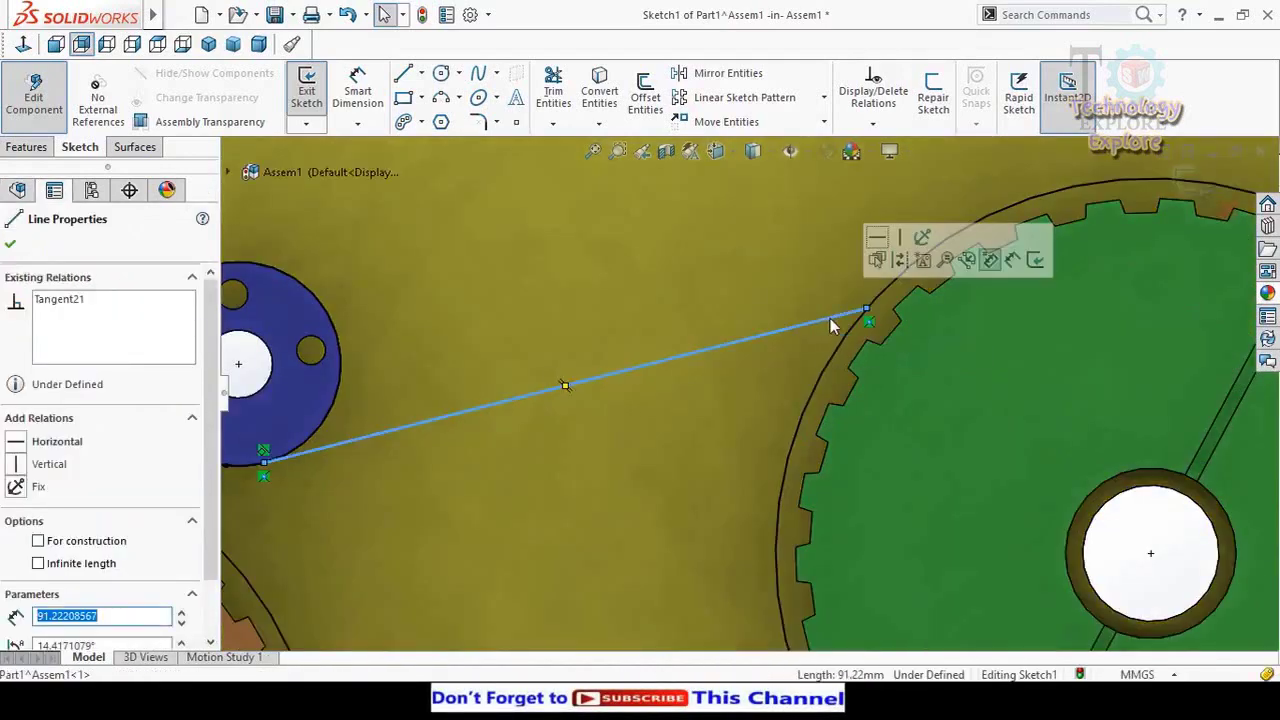
ctrl+click(838, 352)
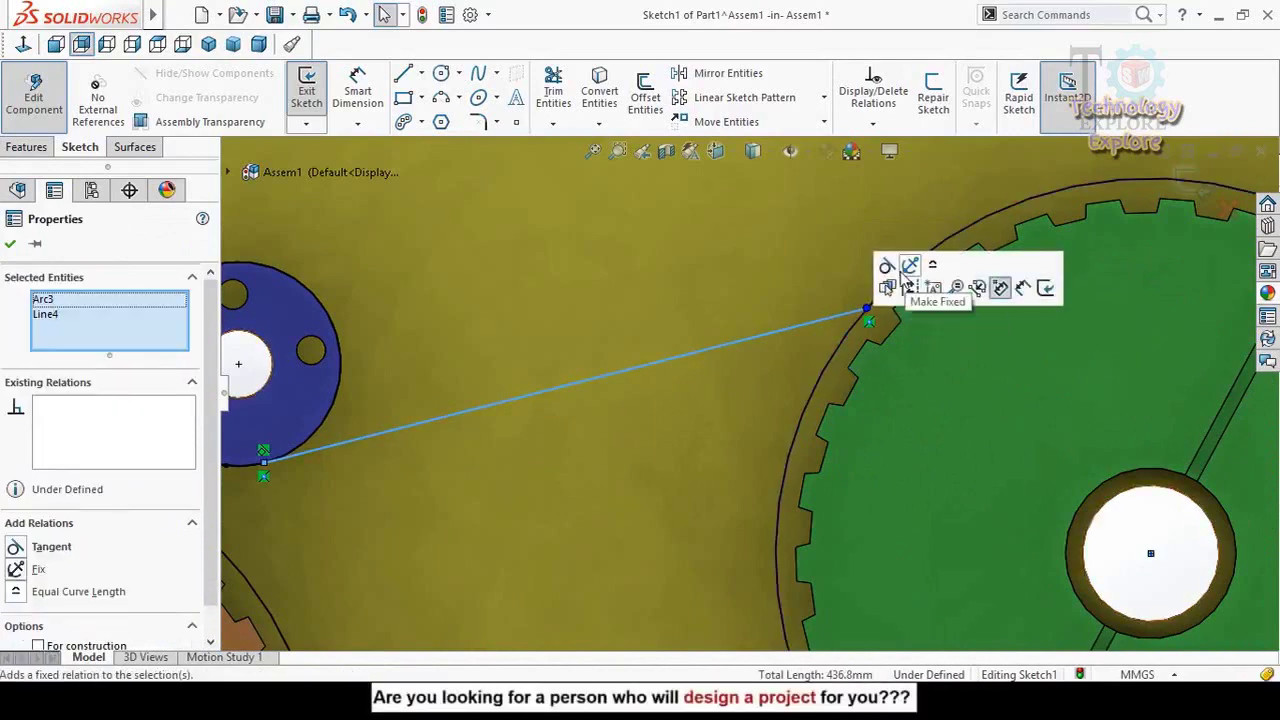
click(893, 280)
key(Escape)
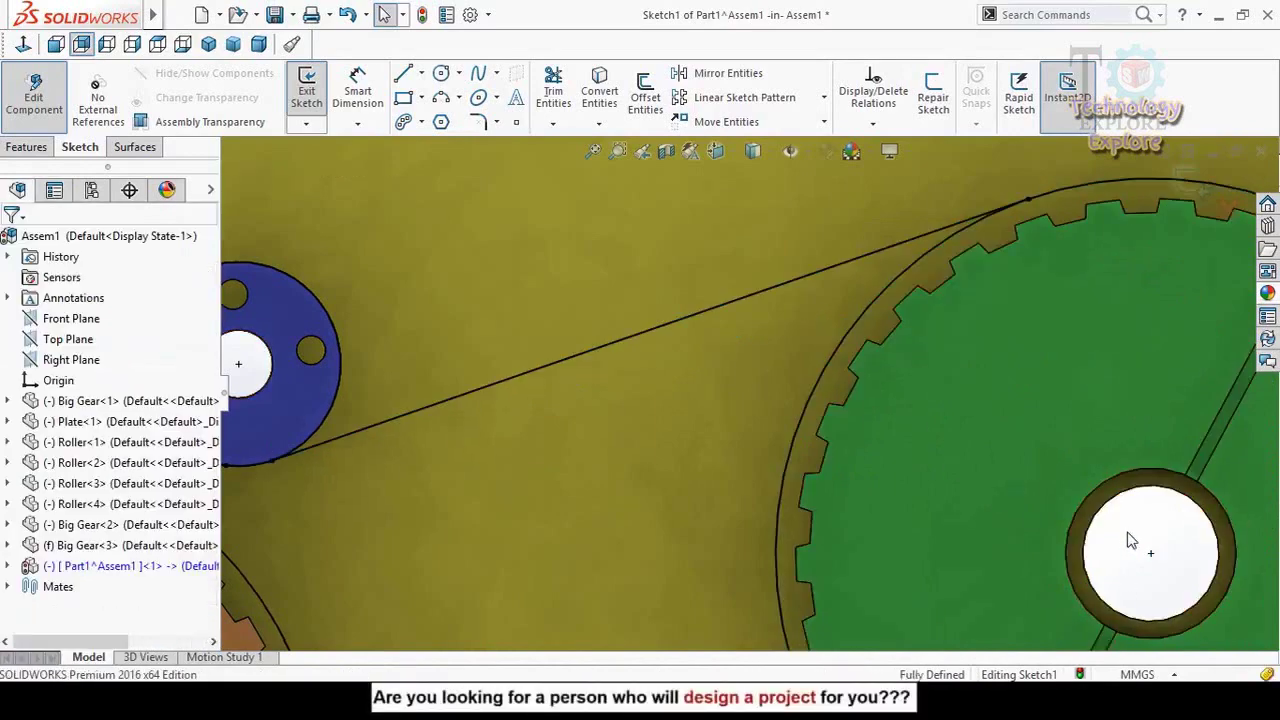
scroll(1123, 545, up, 10)
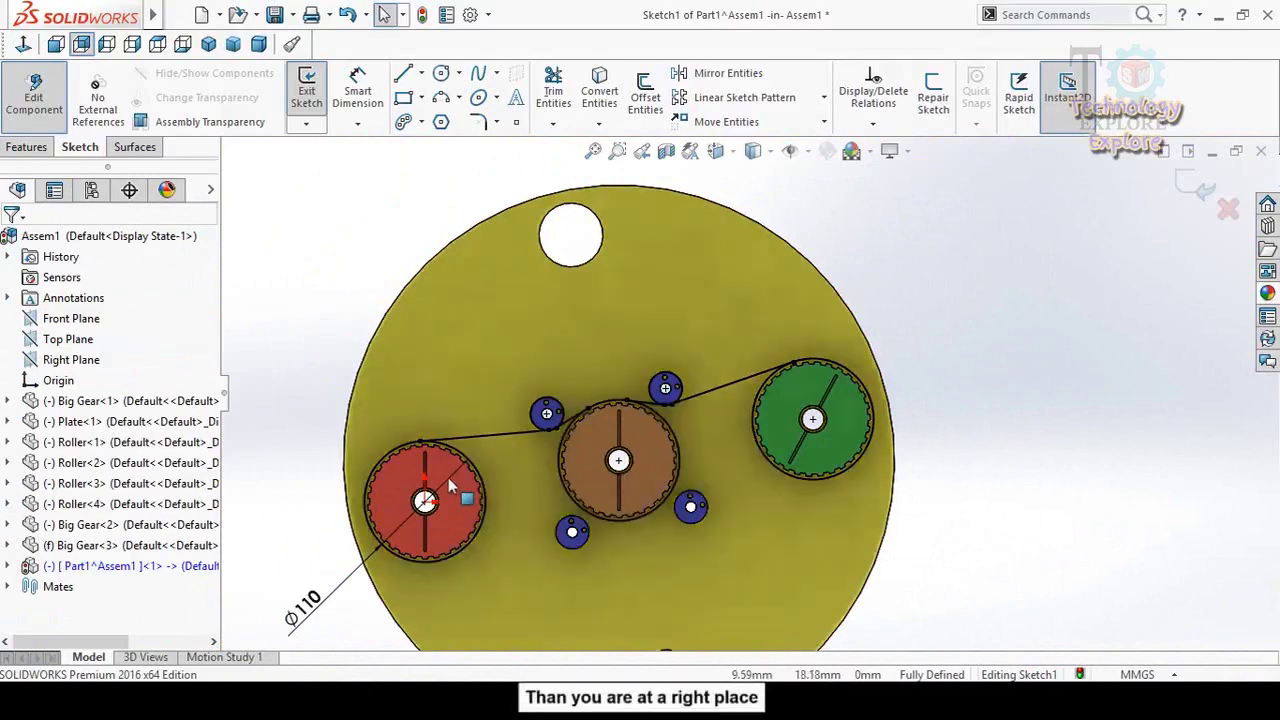
scroll(455, 470, down, 3)
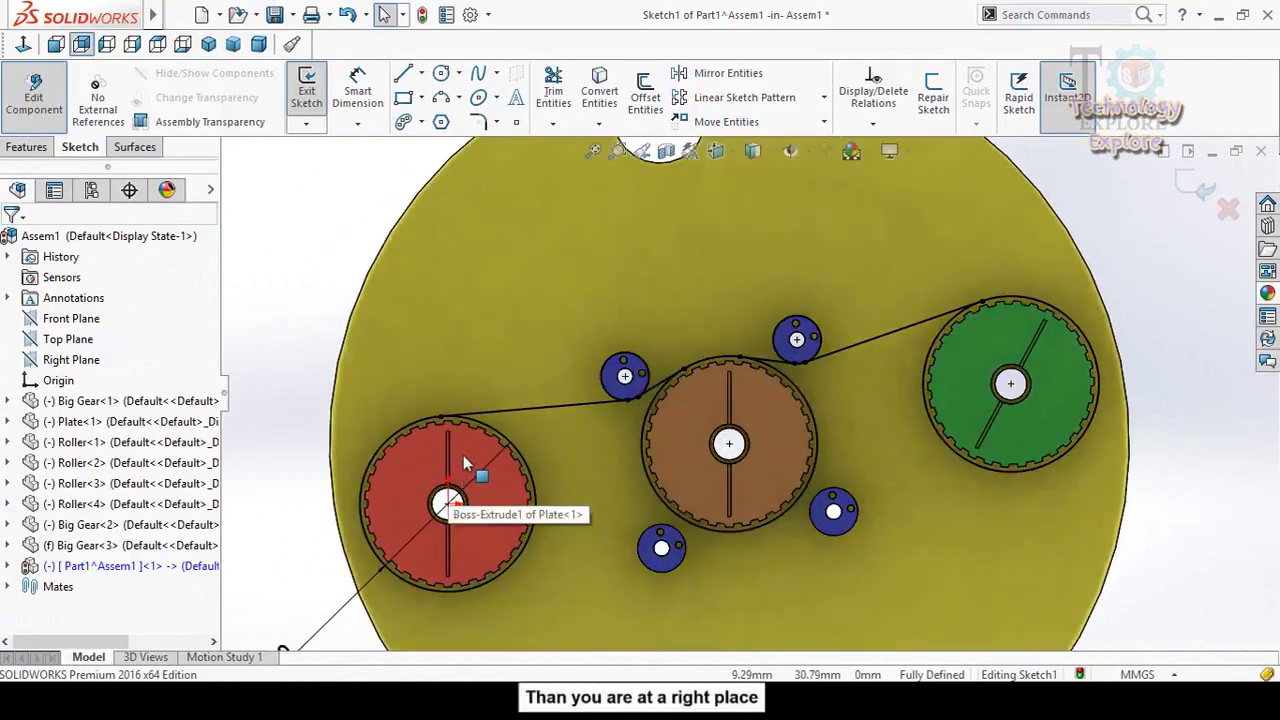
- Draw connected construction centerlines through the centers of the red, brown and green gears, extending beyond the two outer gears
click(421, 73)
click(448, 114)
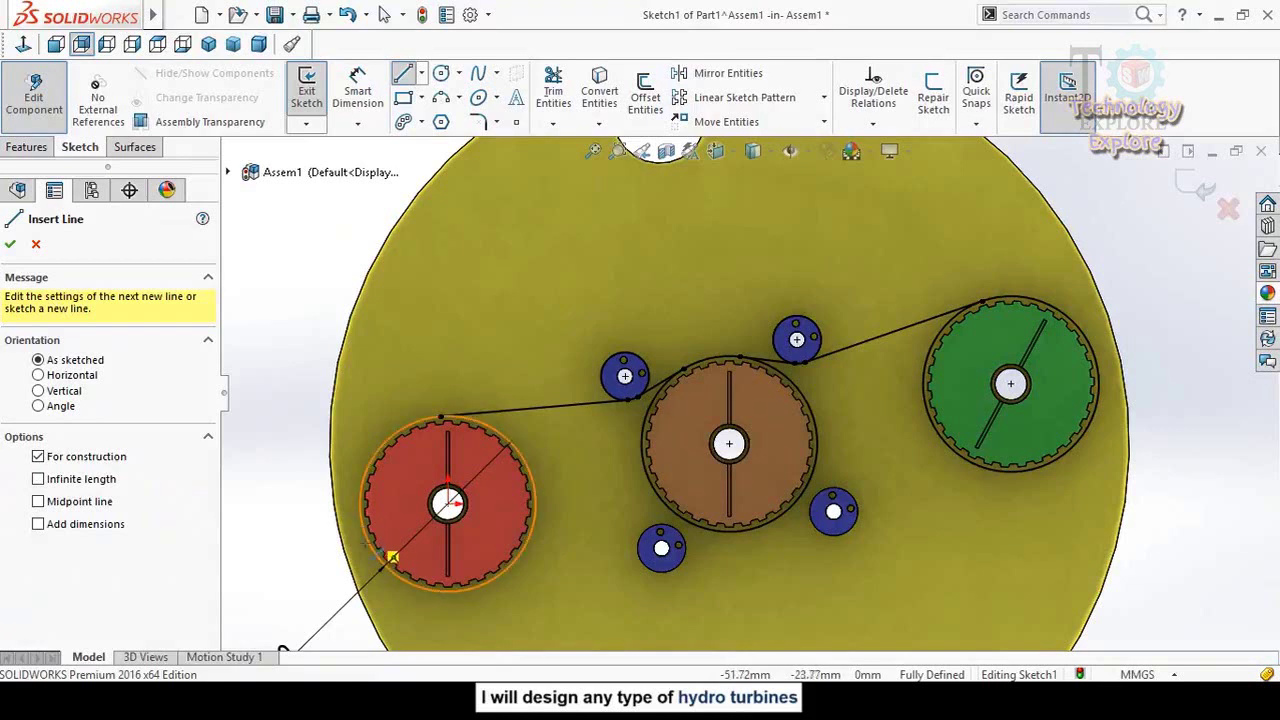
click(303, 542)
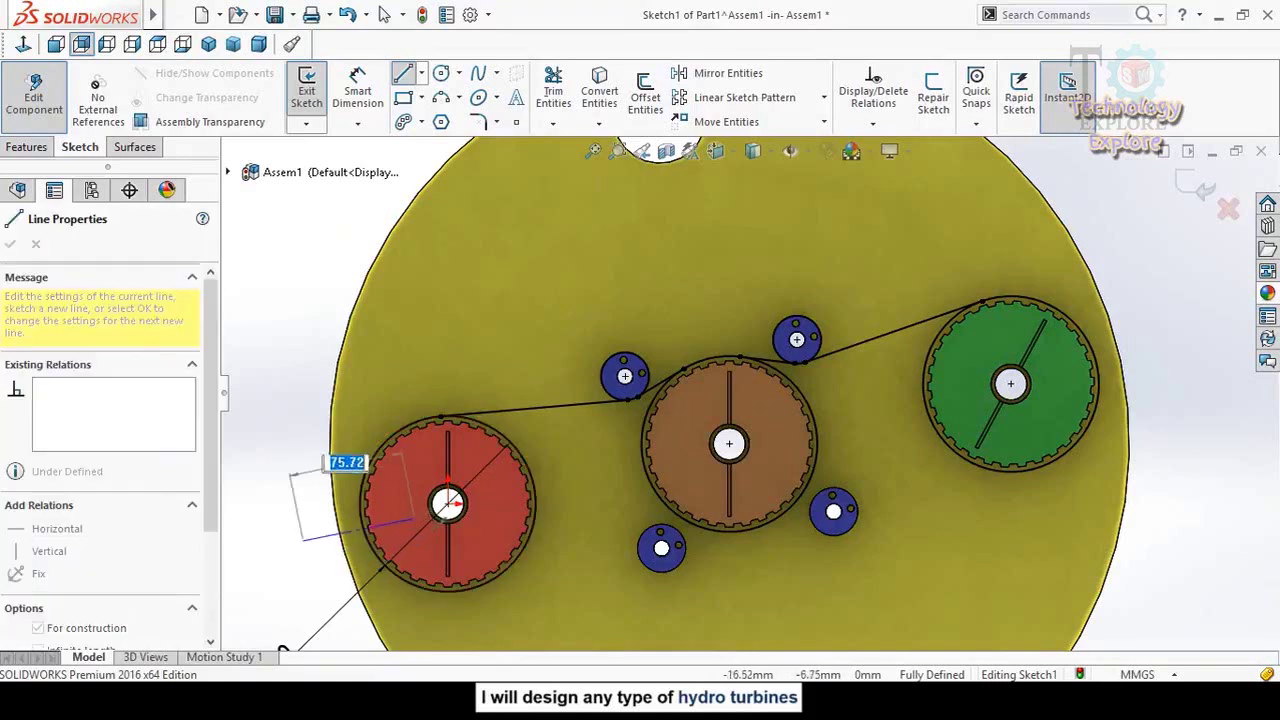
click(448, 503)
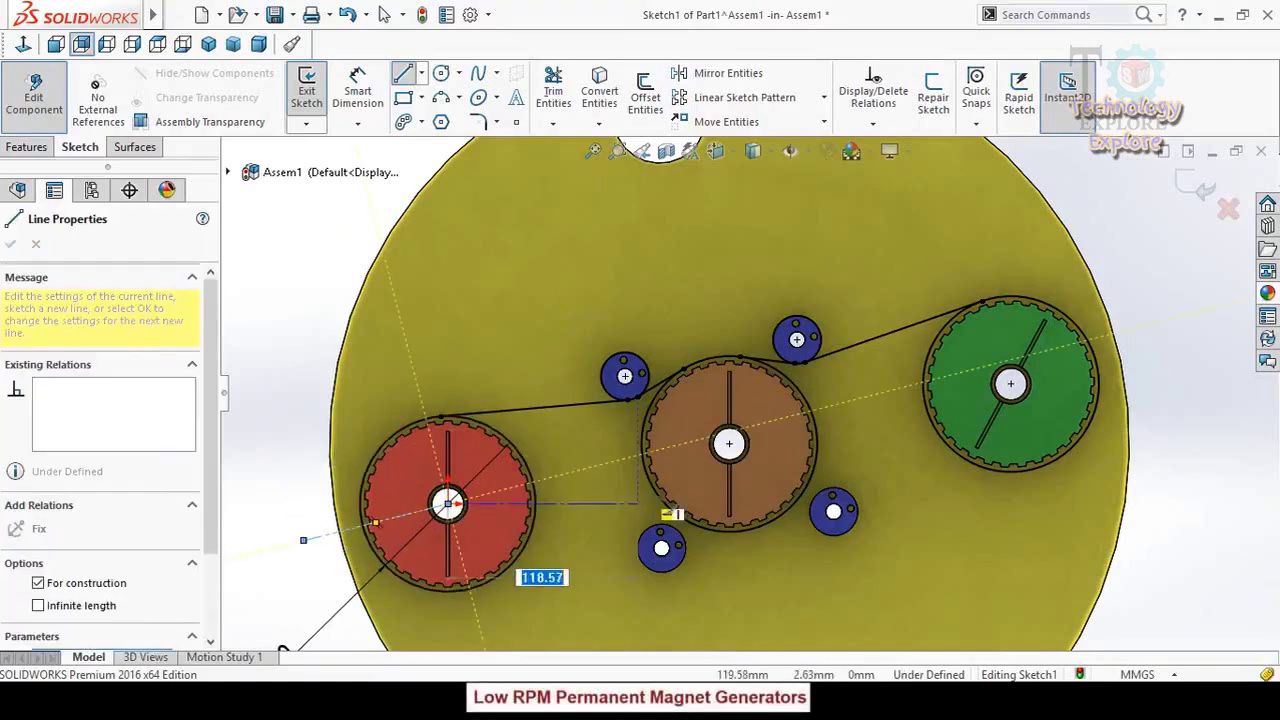
click(729, 444)
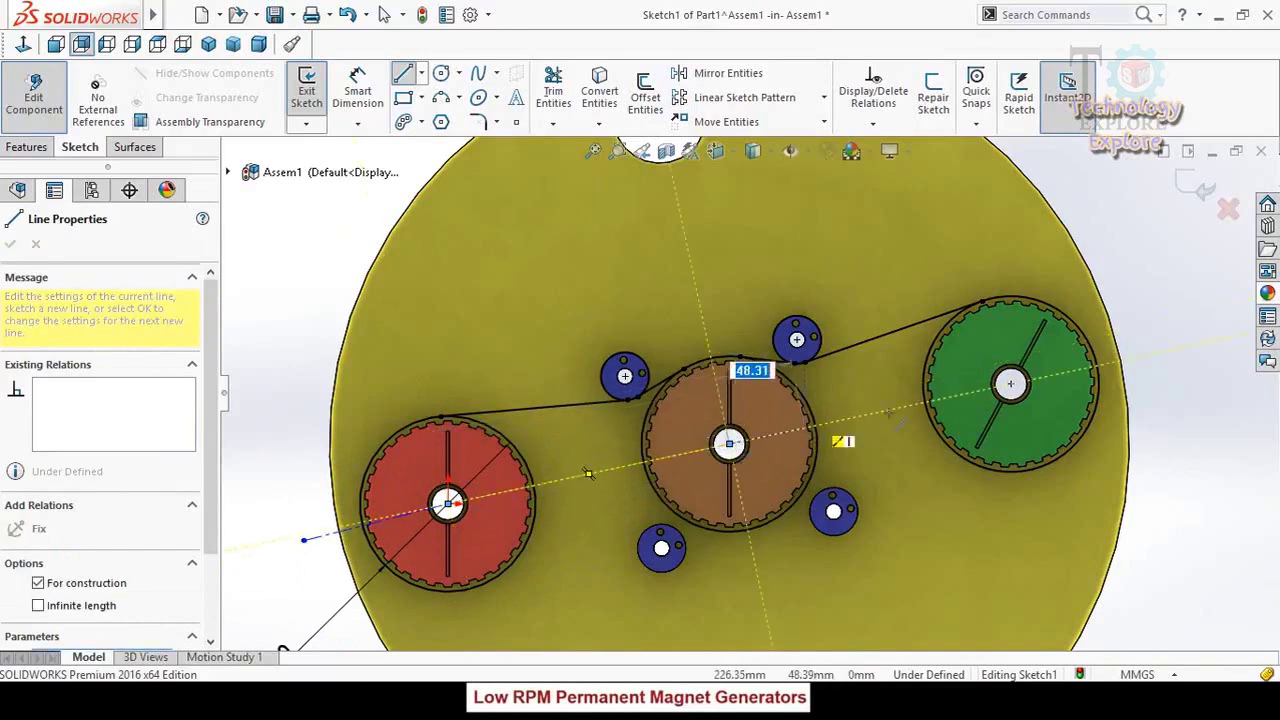
click(1010, 384)
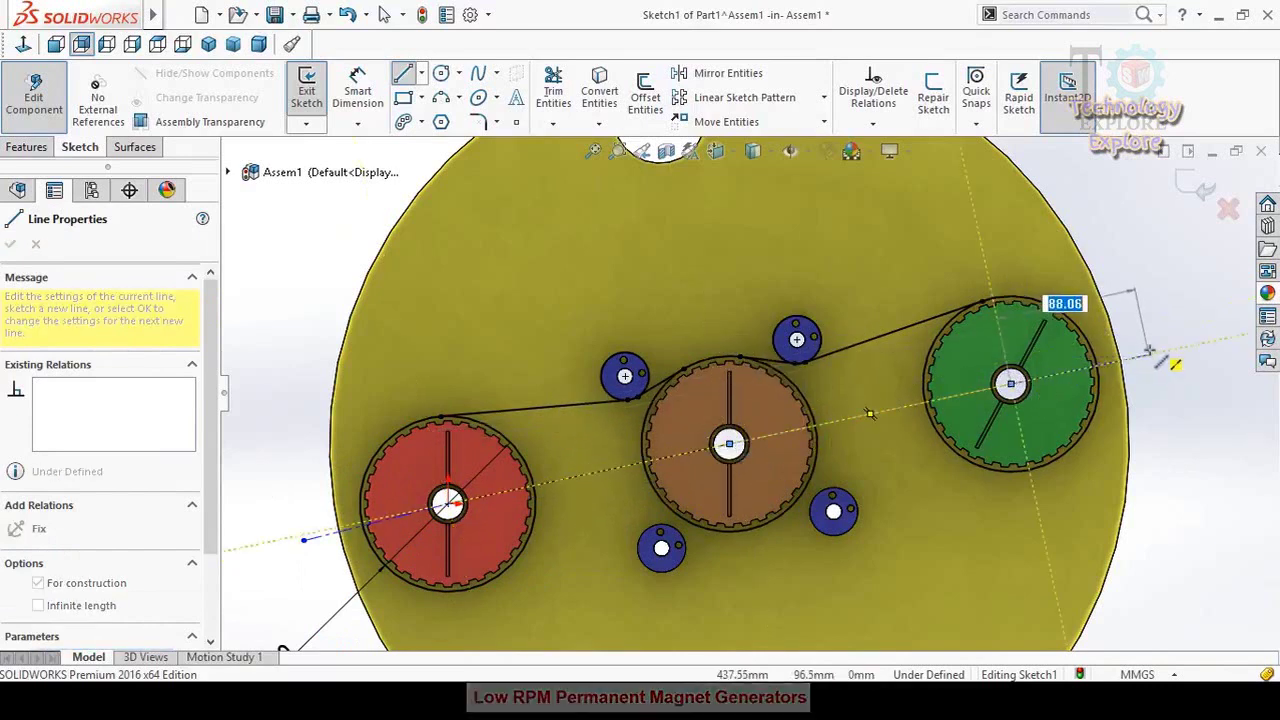
key(Escape)
key(Escape)
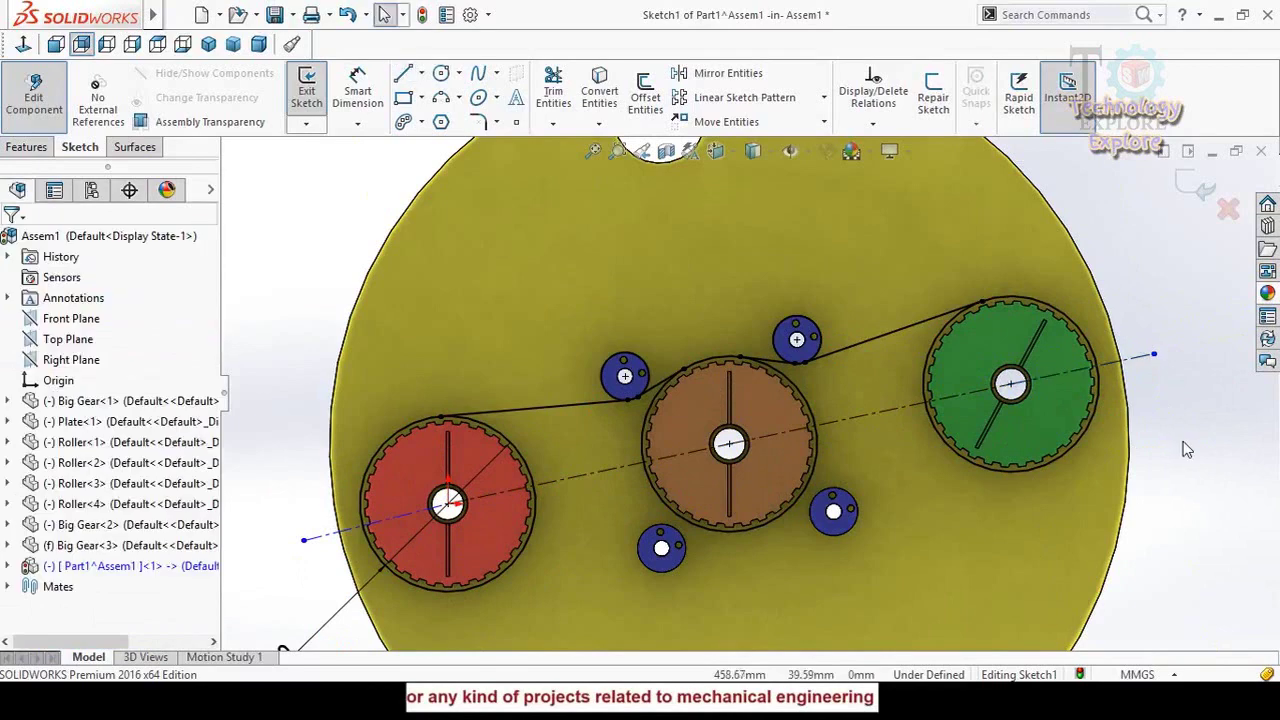
- Make the outer centerline segment at the red gear collinear with the segment joining the red and brown gears
click(330, 541)
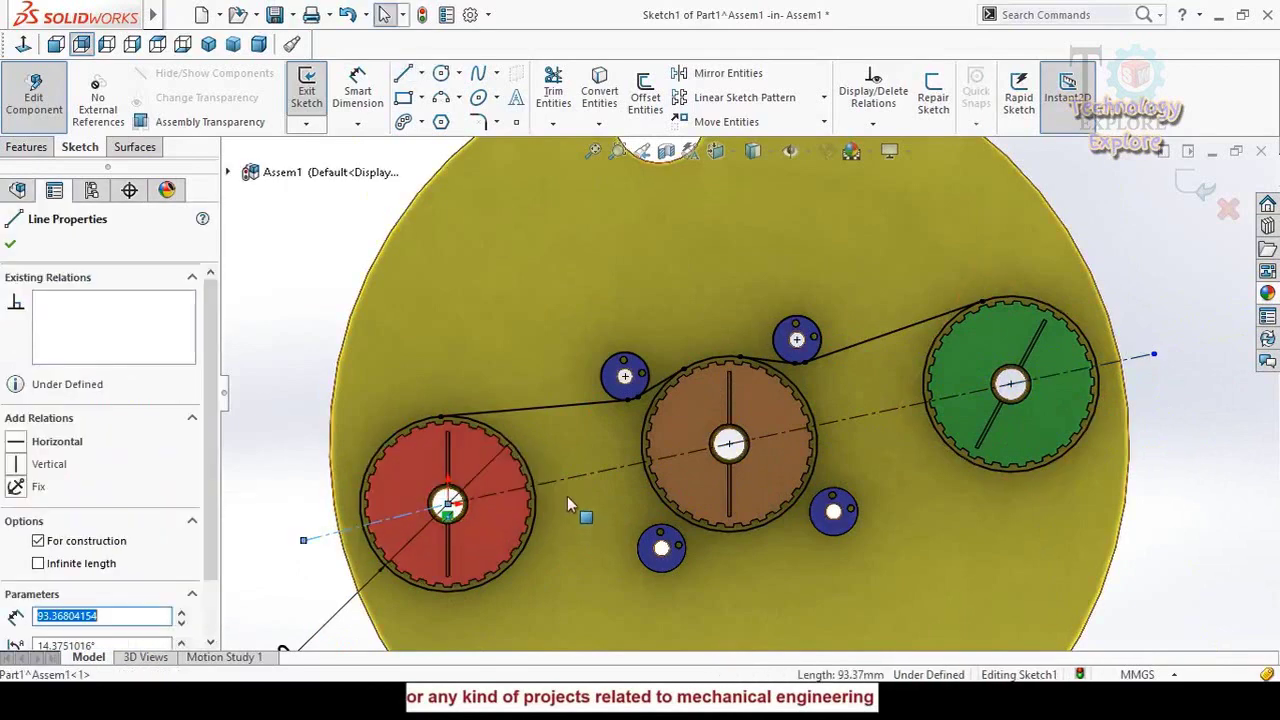
ctrl+click(596, 473)
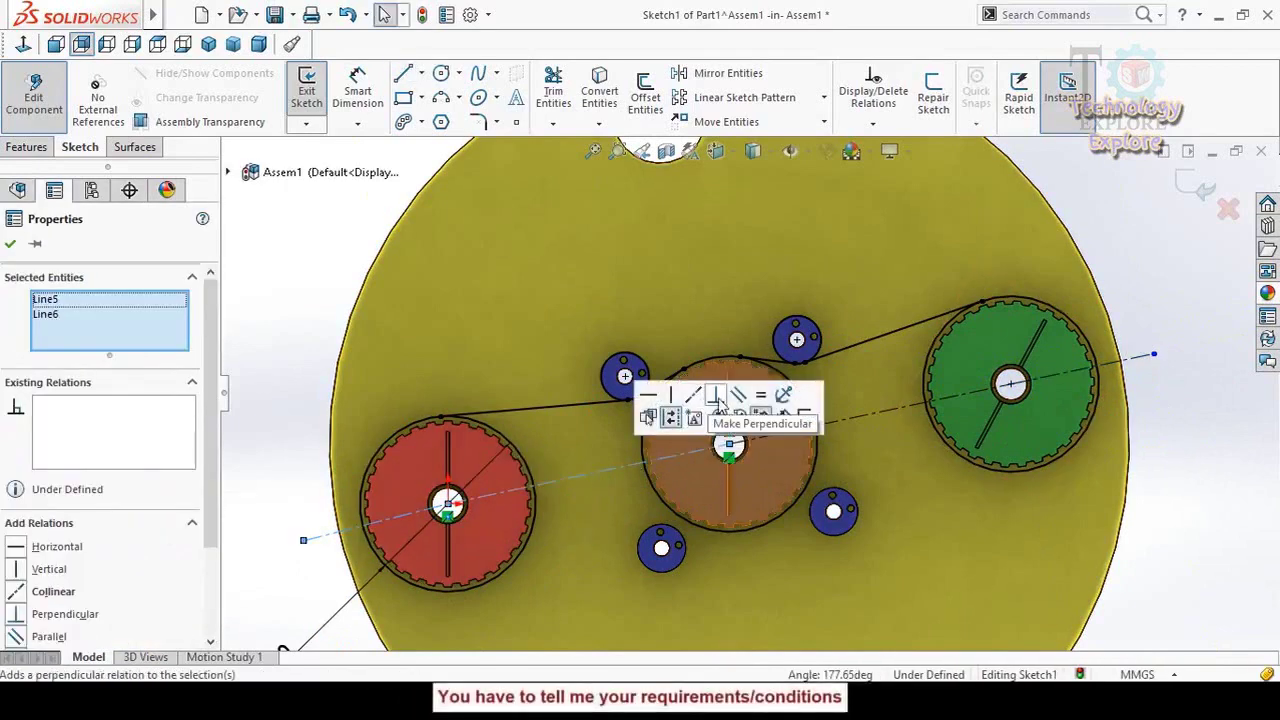
click(292, 478)
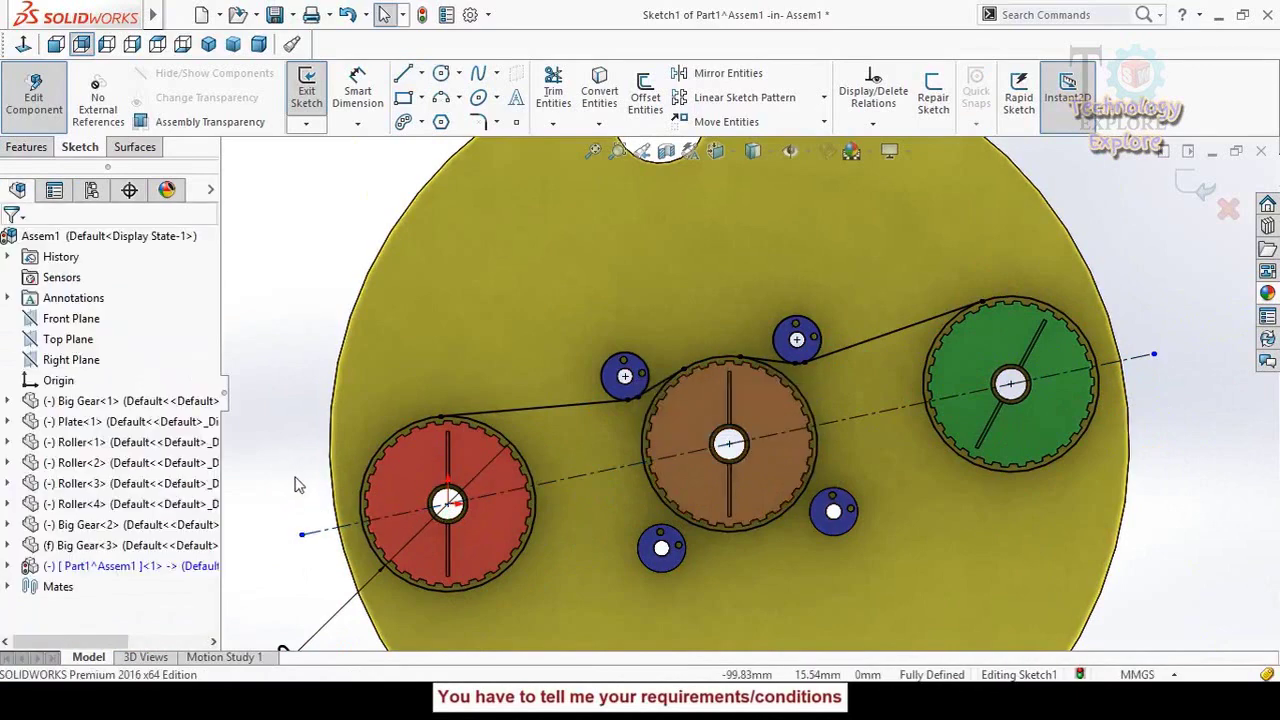
- Trim the three gear circles, keeping the outer gears' belt arcs above the centerline and the brown gear's arc between its tangent lines
click(558, 94)
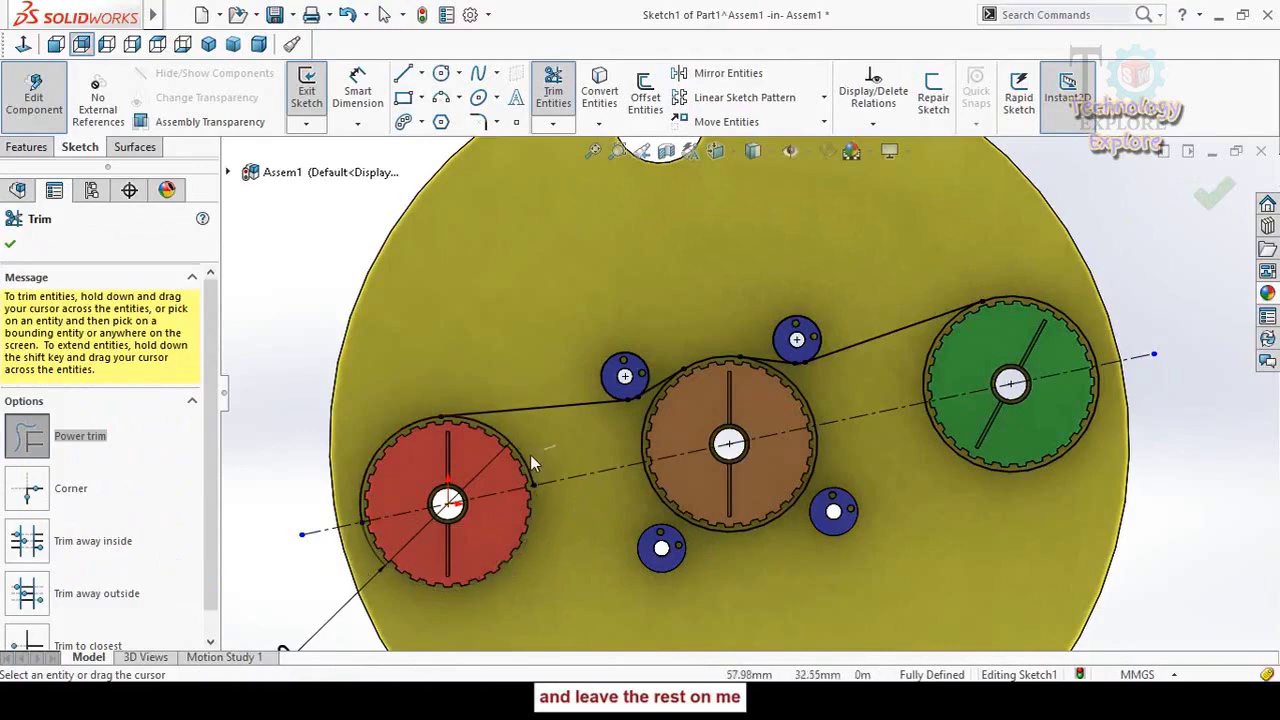
scroll(600, 418, down, 3)
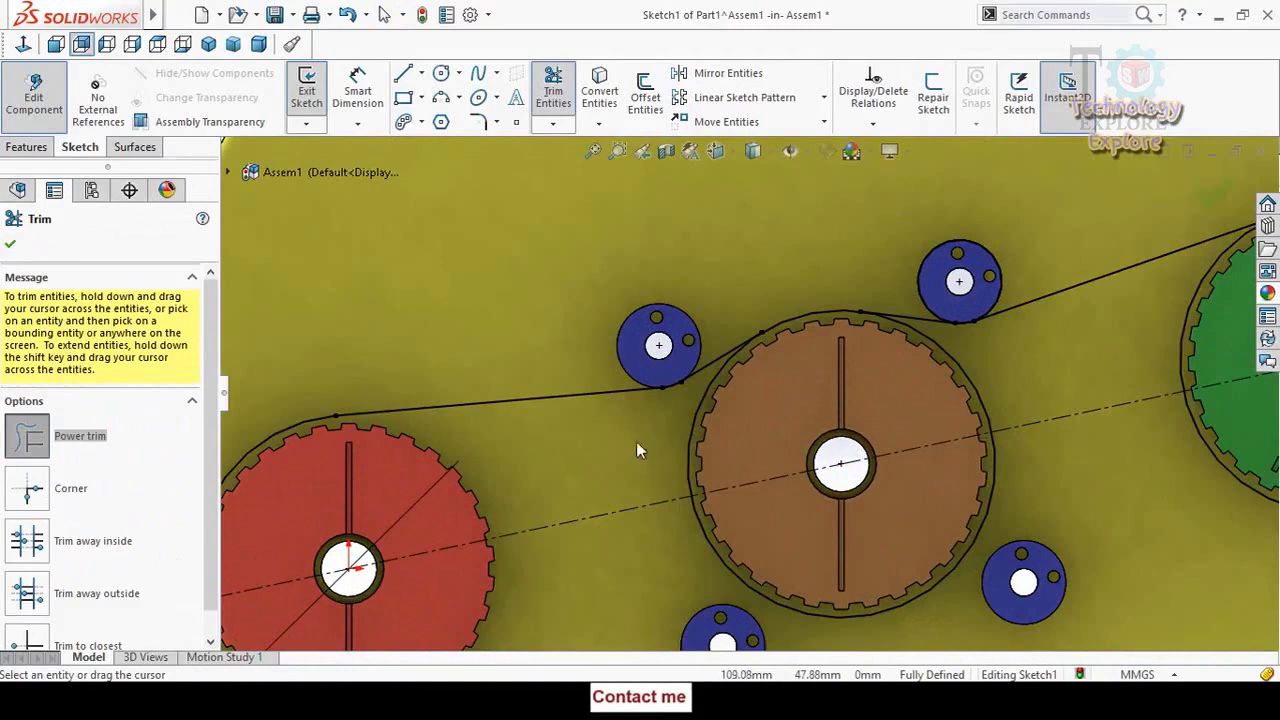
mouse_move(703, 579)
mouse_down()
mouse_move(903, 601)
mouse_move(973, 392)
mouse_up()
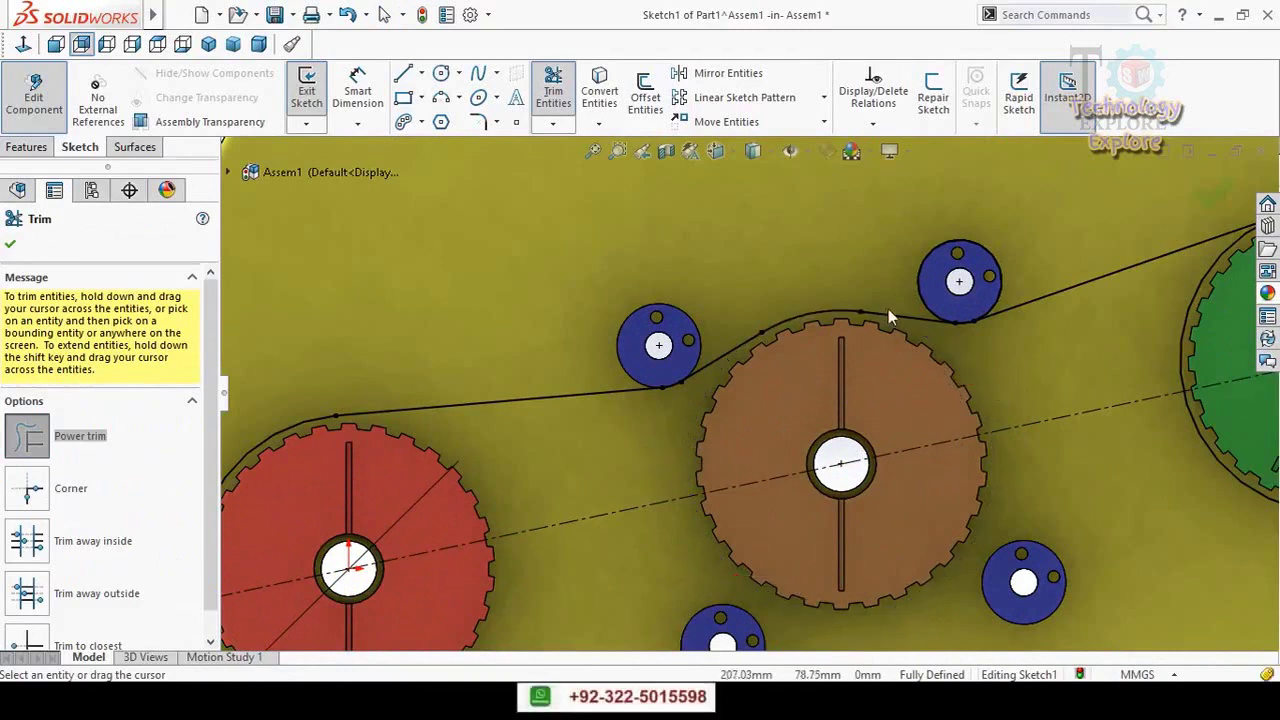
scroll(900, 236, up, 3)
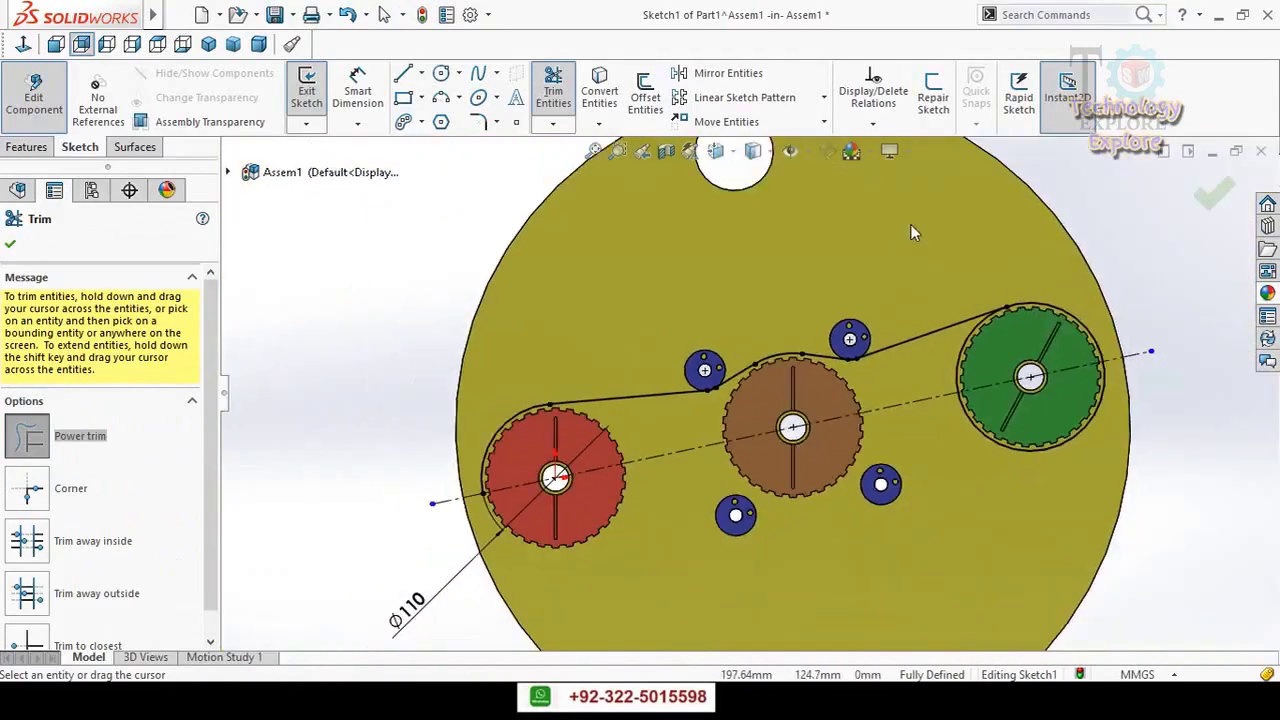
scroll(1055, 381, down, 2)
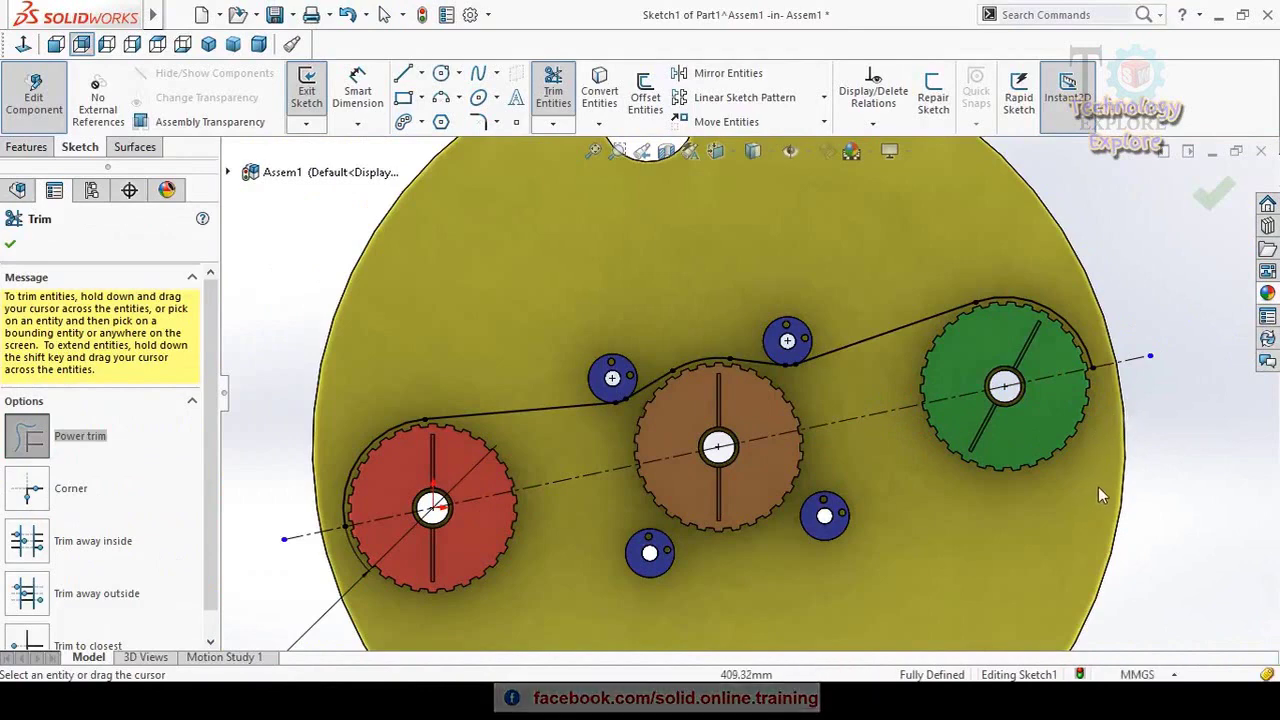
key(Escape)
- Mirror the upper belt path's lines, gear arcs and roller arcs about the centerline through the gears, keeping the originals
scroll(776, 512, up, 3)
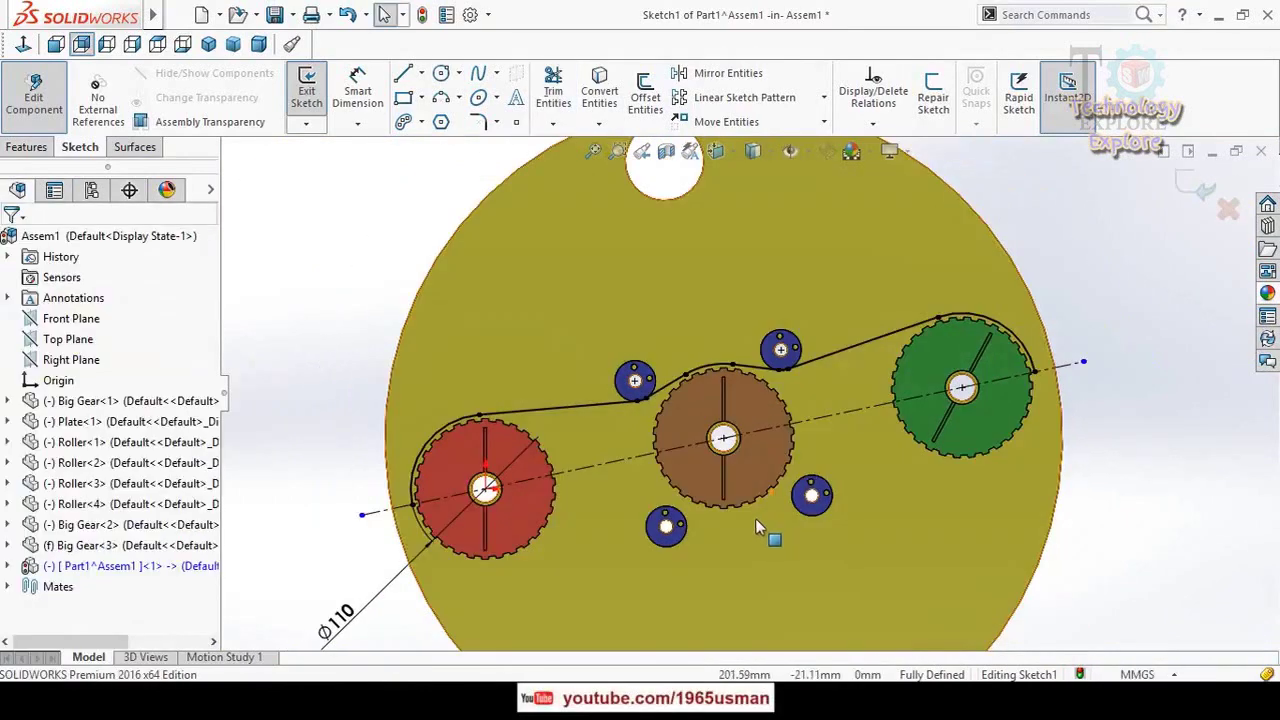
scroll(755, 518, down, 2)
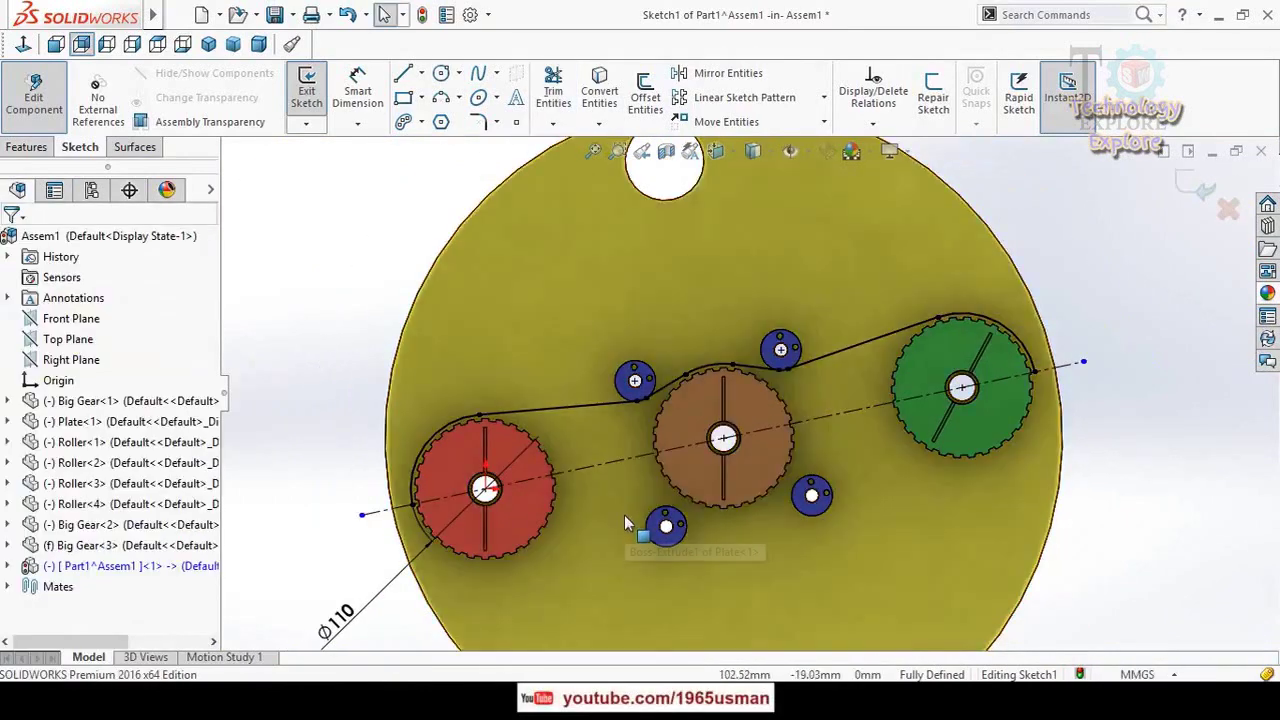
click(720, 76)
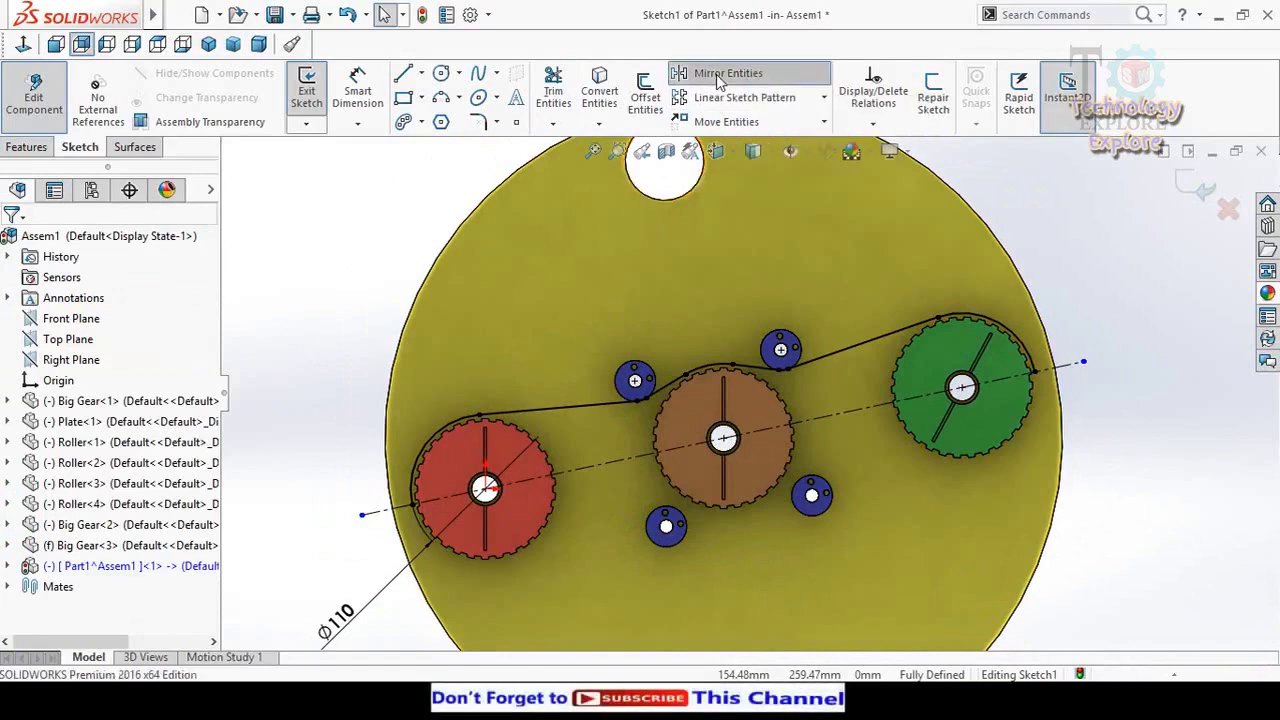
click(450, 427)
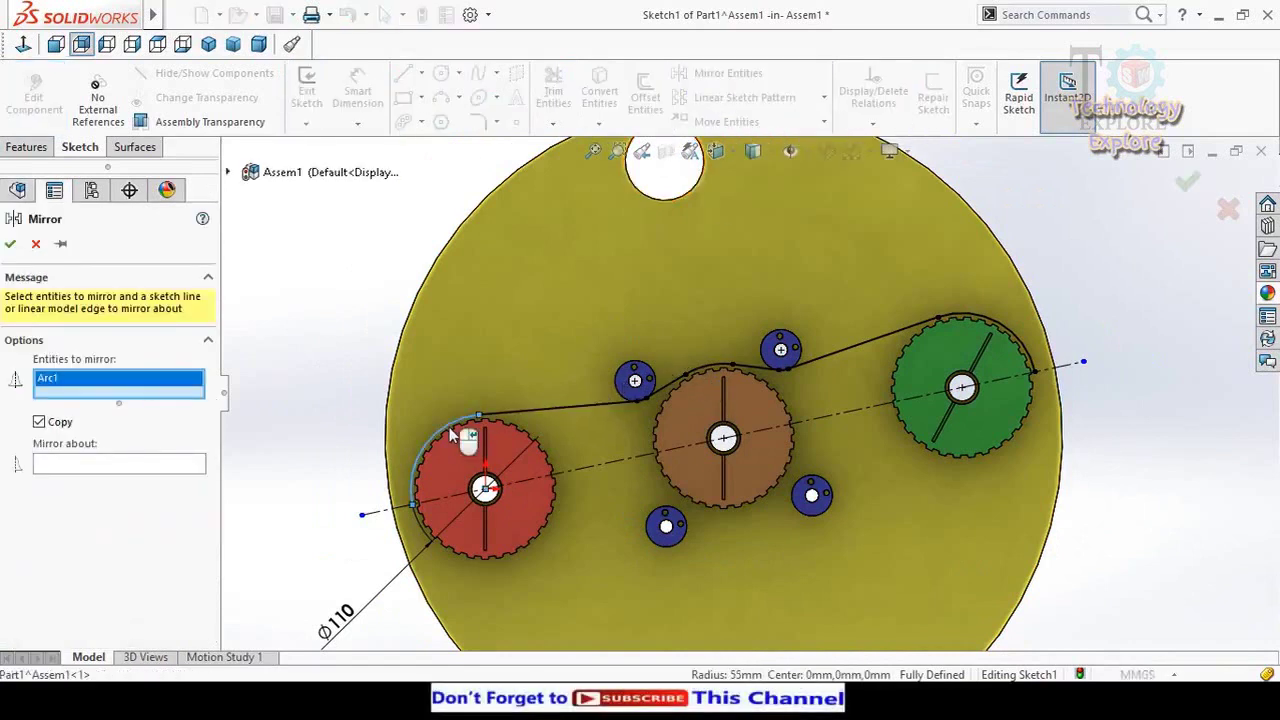
click(580, 406)
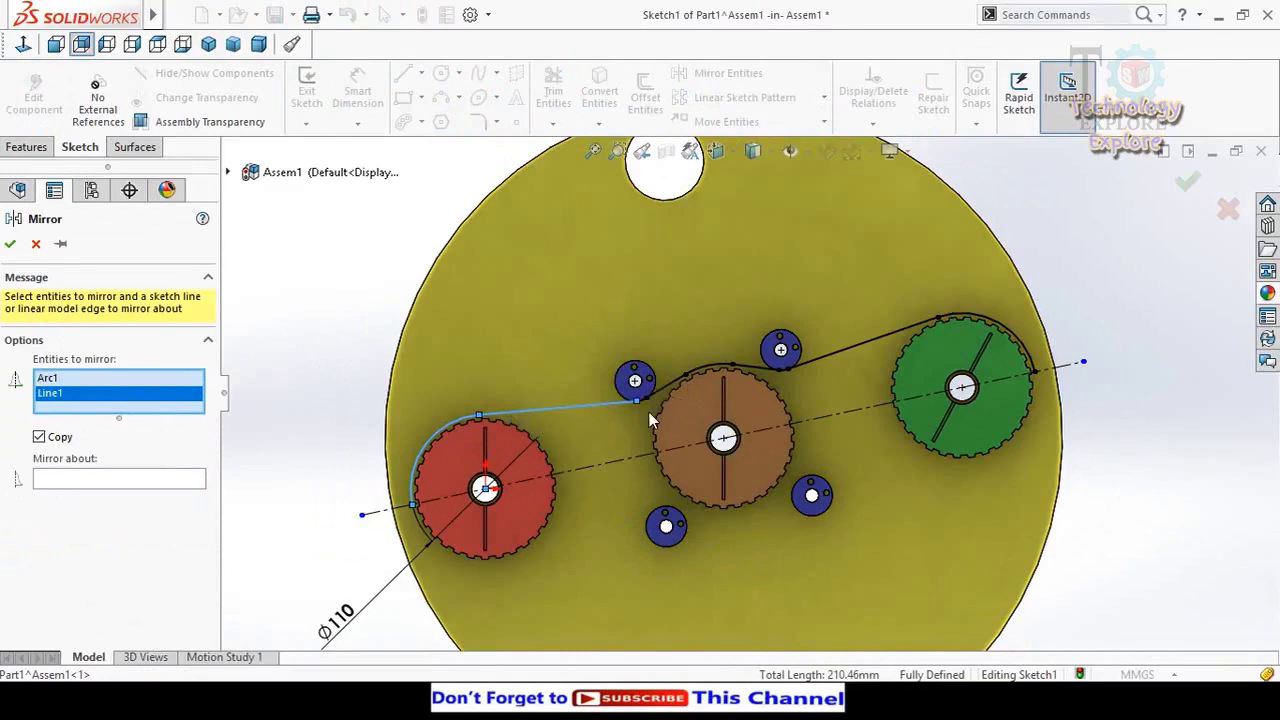
scroll(660, 400, down, 5)
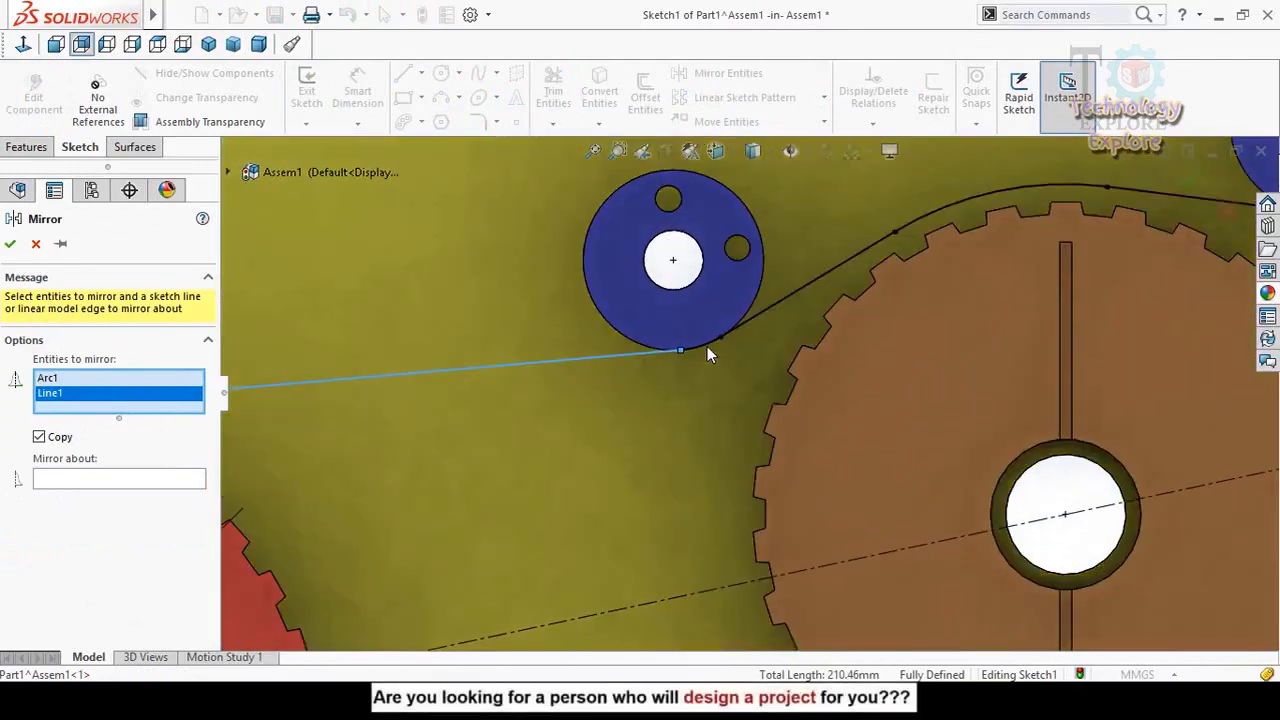
click(708, 347)
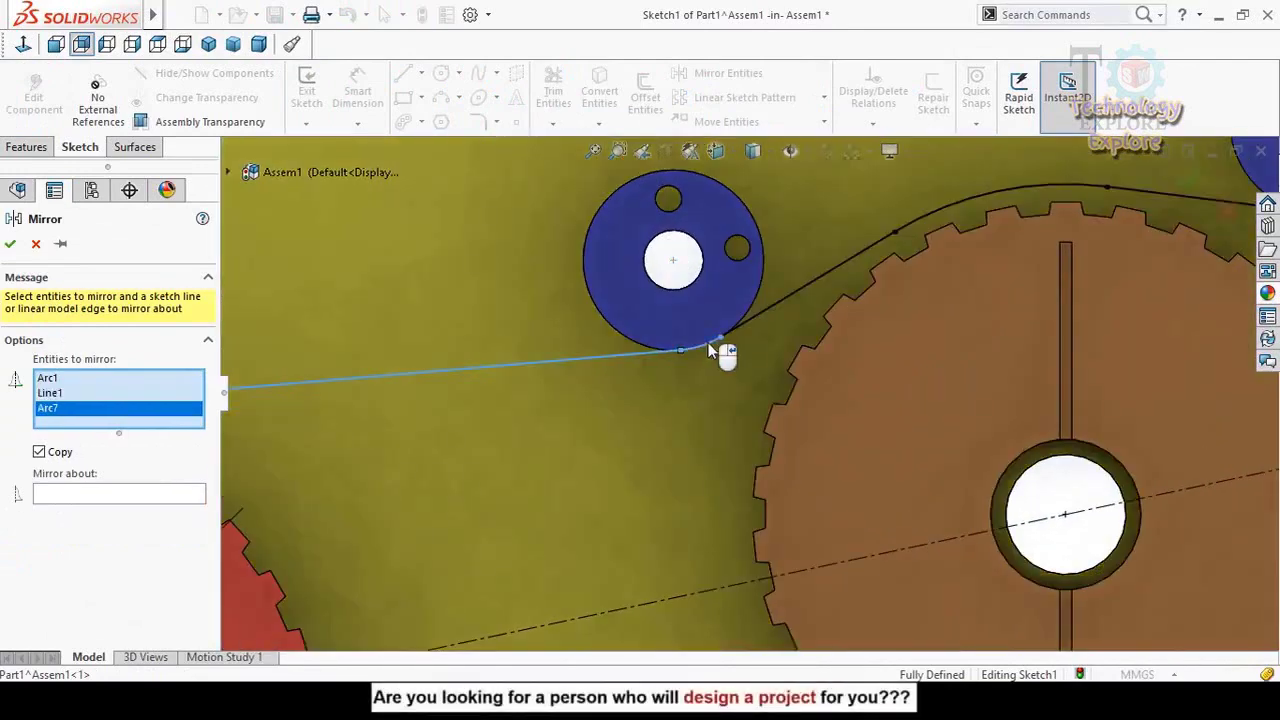
click(882, 244)
click(918, 233)
scroll(976, 291, up, 4)
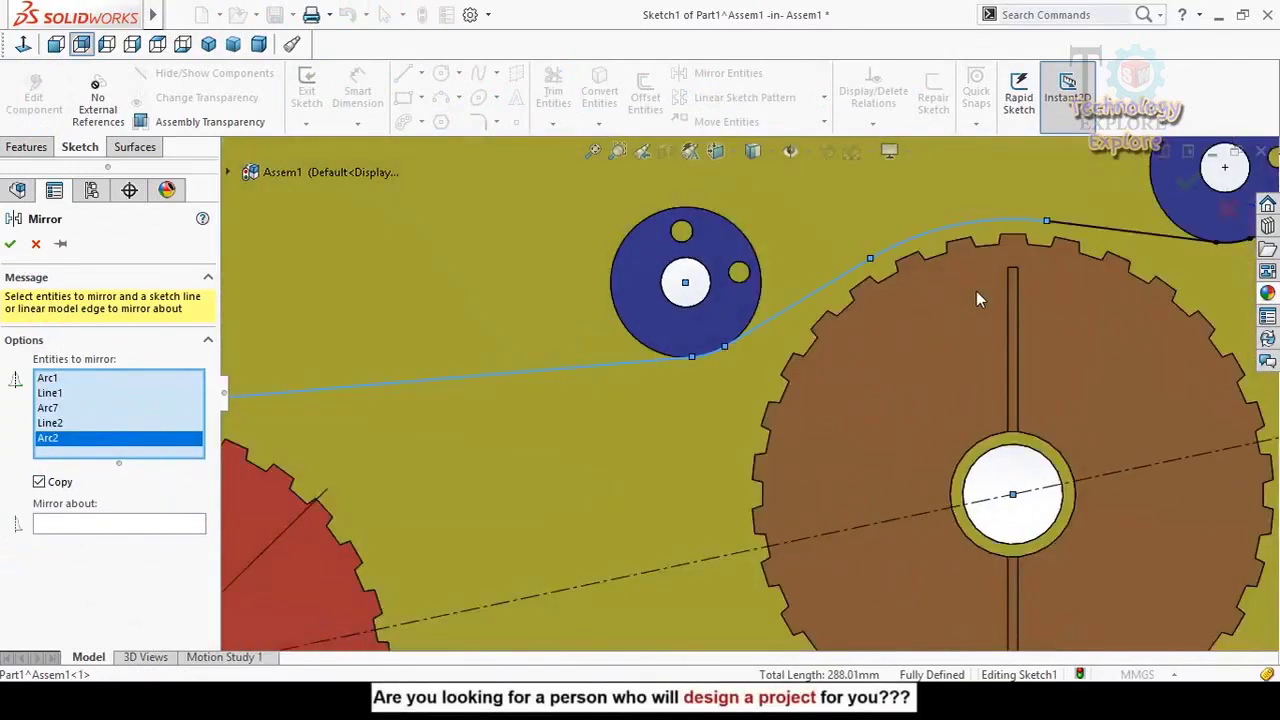
scroll(975, 292, down, 4)
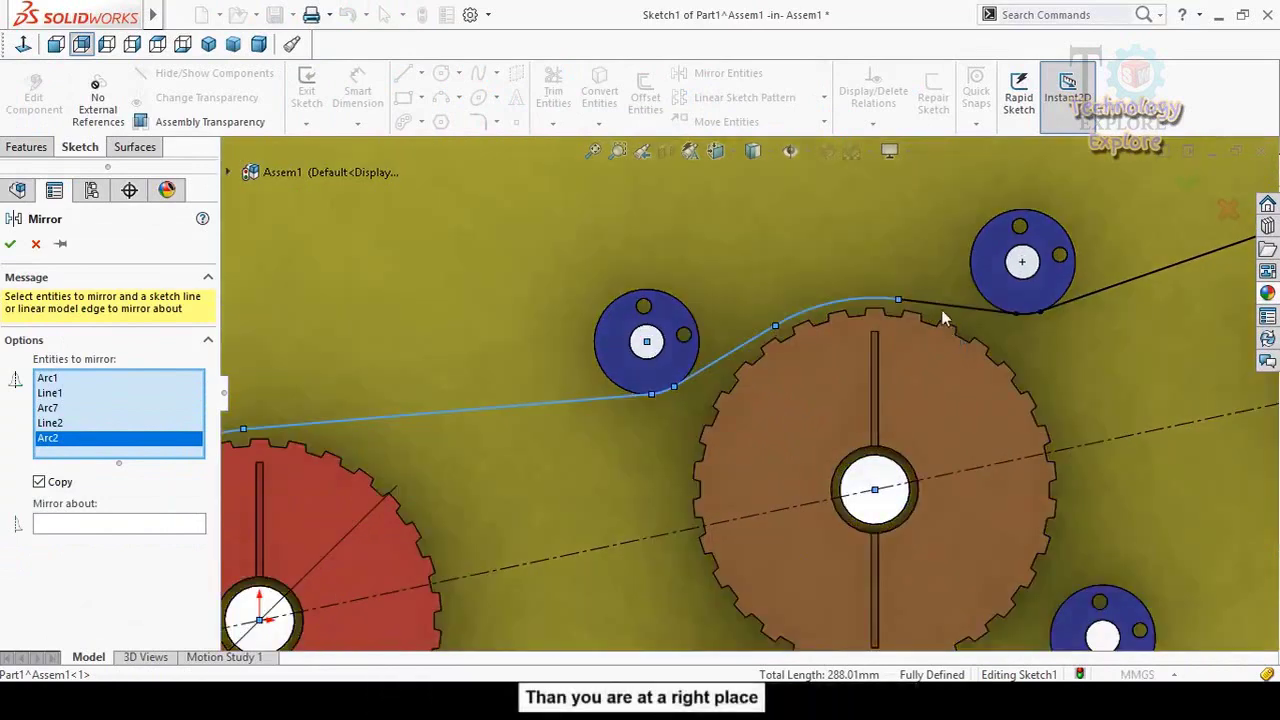
click(1000, 310)
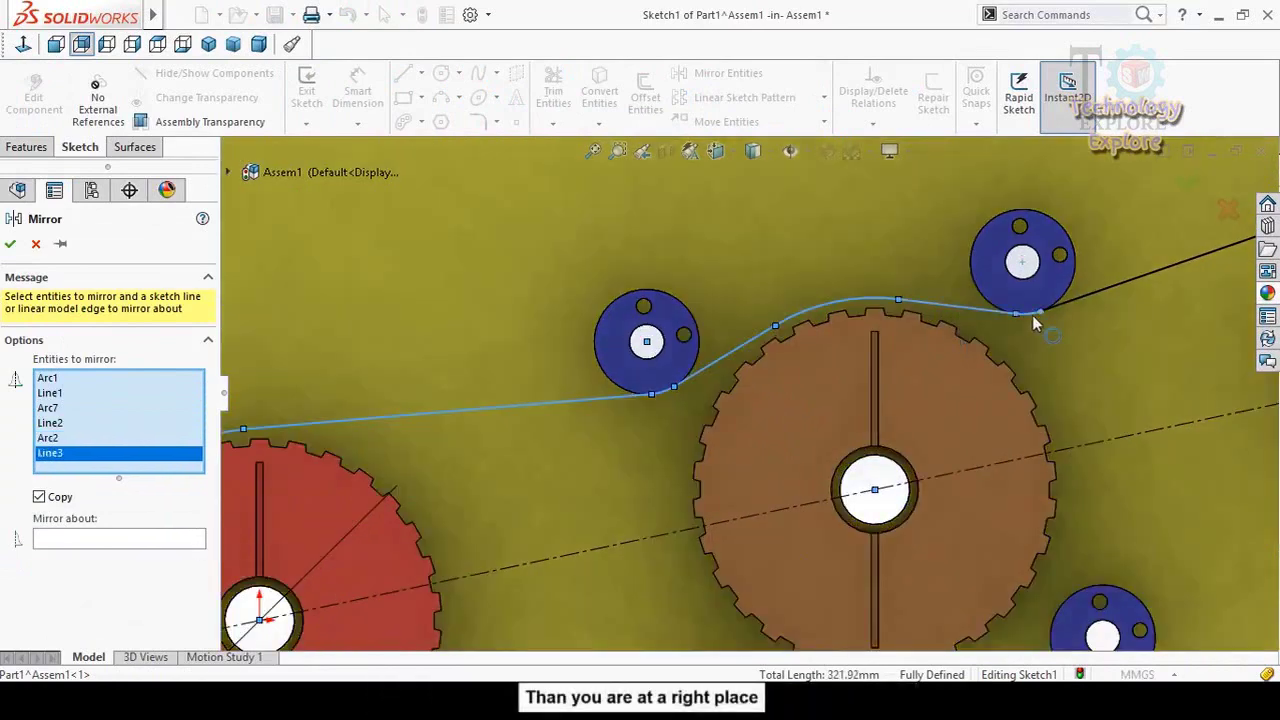
click(1030, 314)
click(1074, 299)
scroll(1099, 372, up, 3)
scroll(980, 340, down, 4)
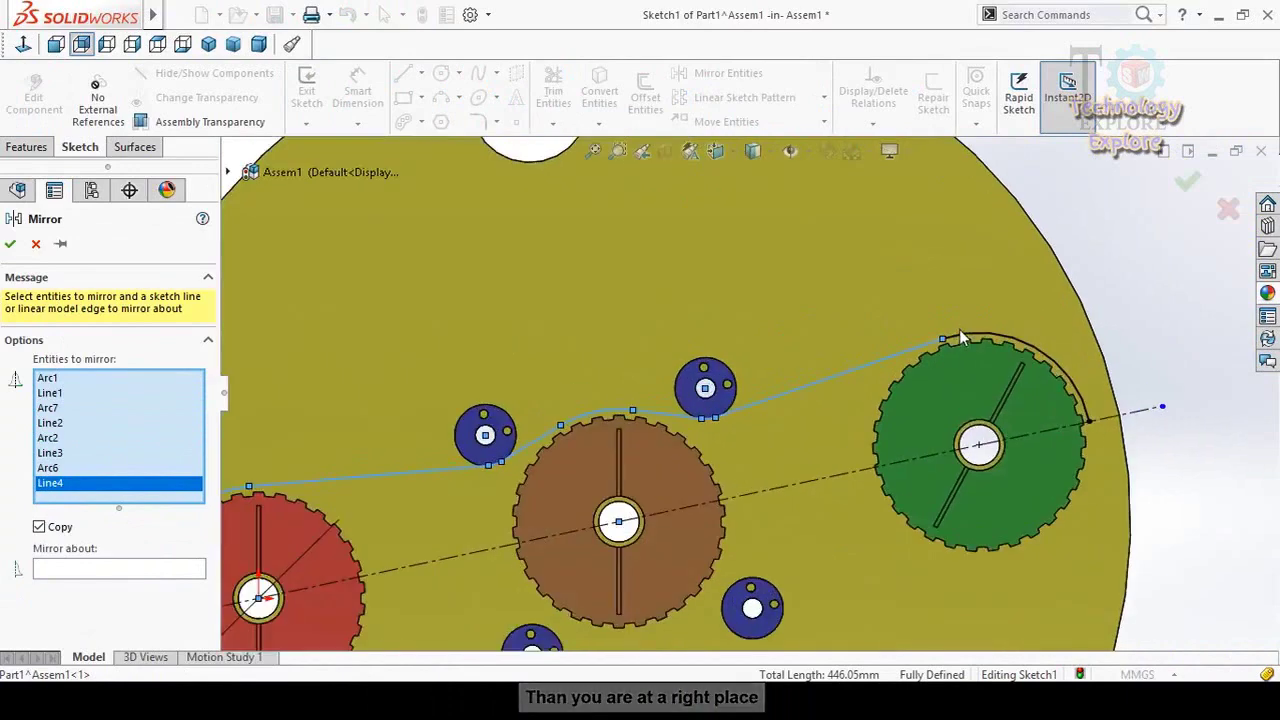
click(993, 345)
scroll(837, 509, up, 3)
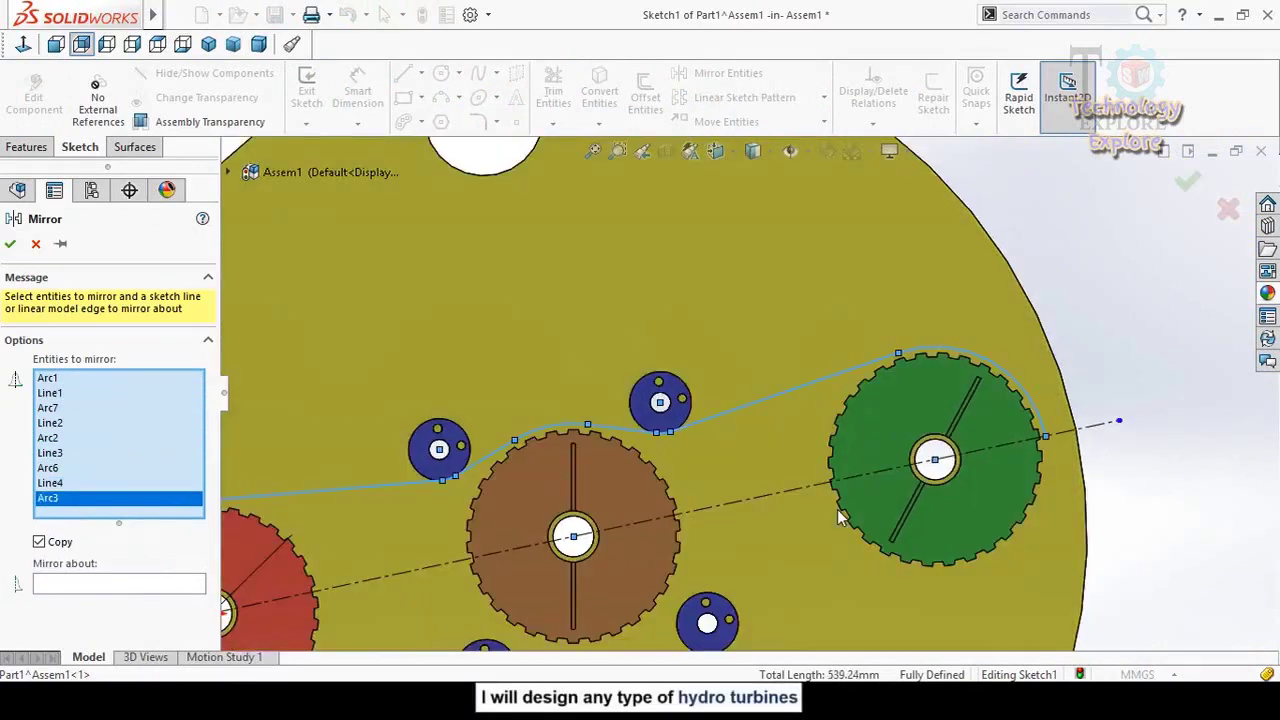
click(86, 588)
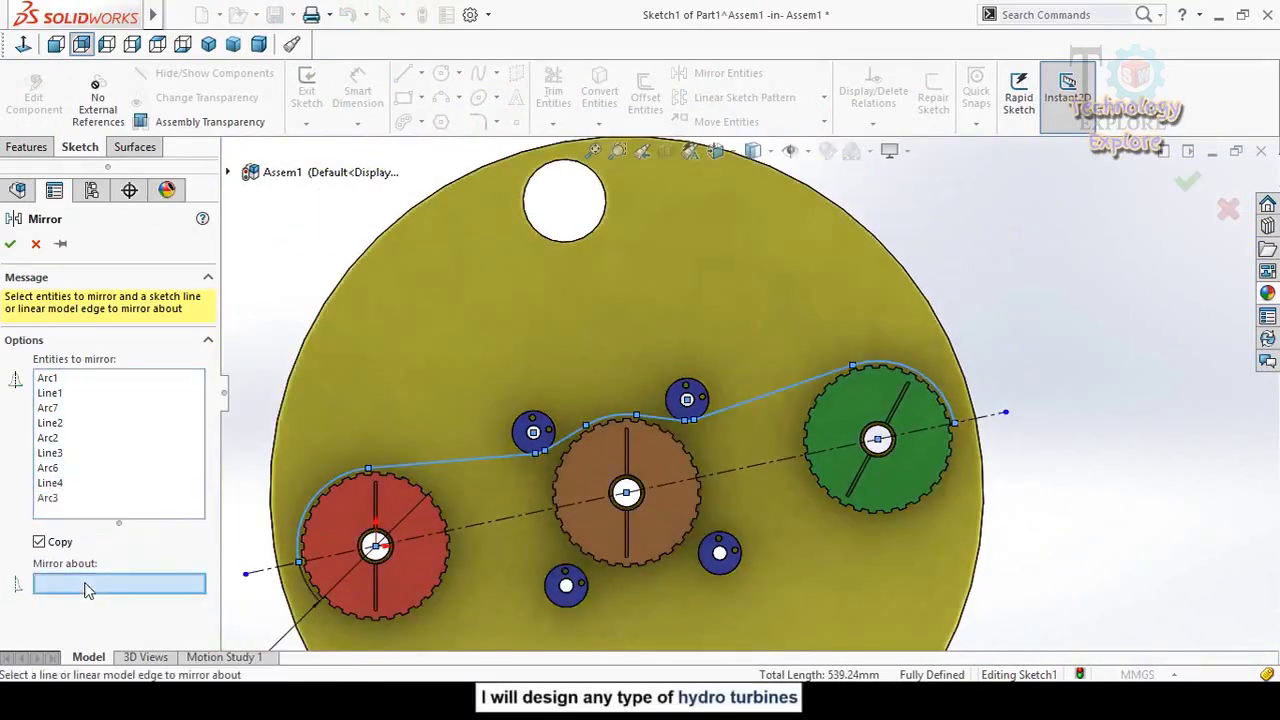
click(519, 526)
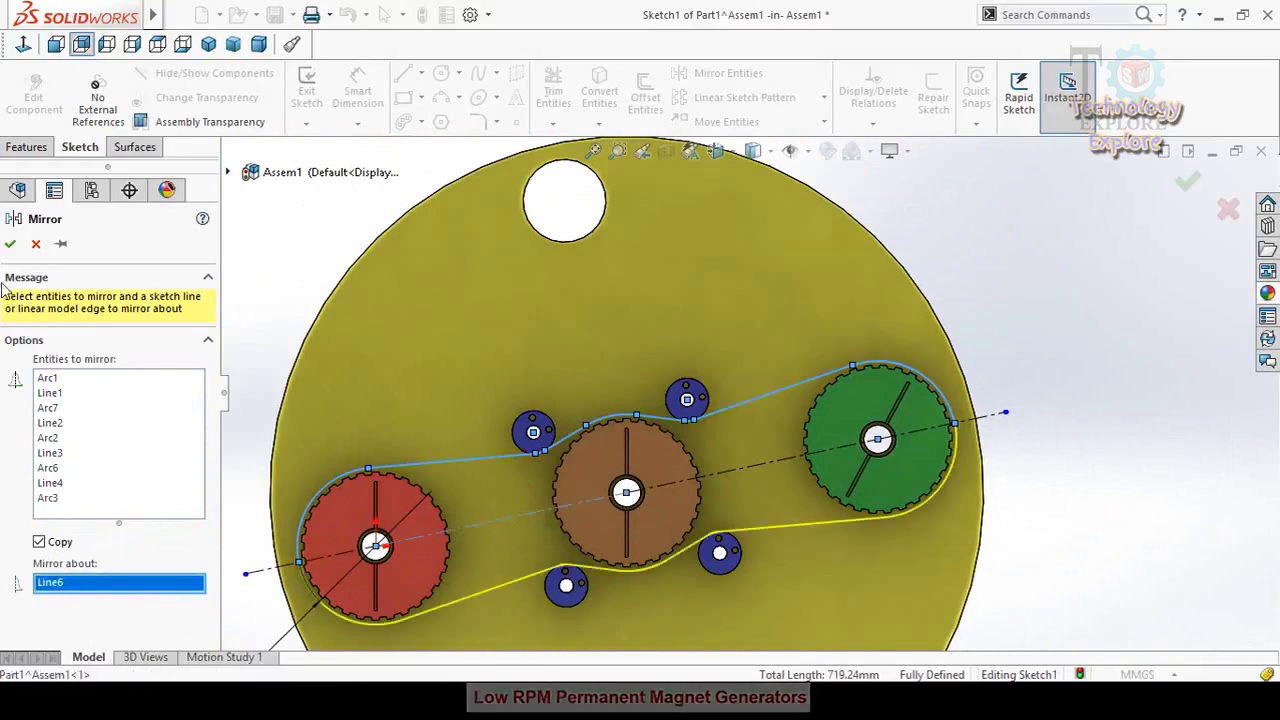
click(10, 243)
- Set up a 10 mm blind boss extrusion of the closed belt sketch, with its direction reversed toward the plate
scroll(702, 437, up, 3)
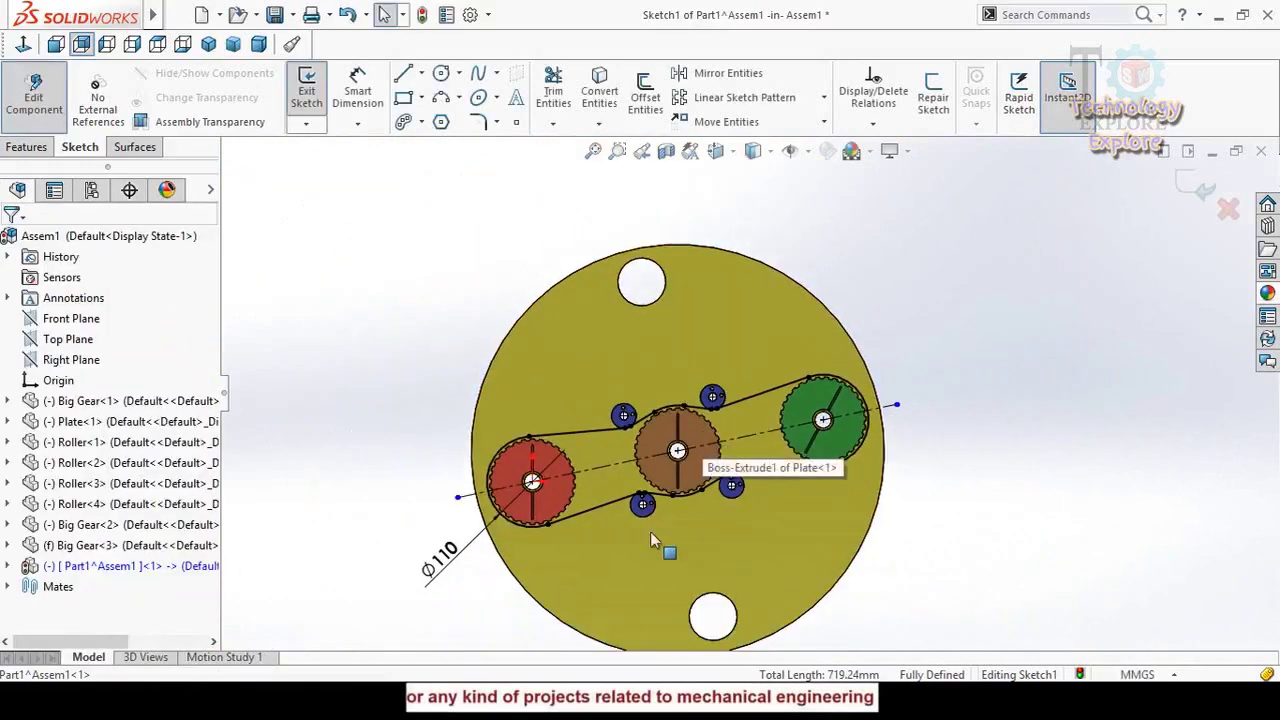
scroll(650, 531, down, 5)
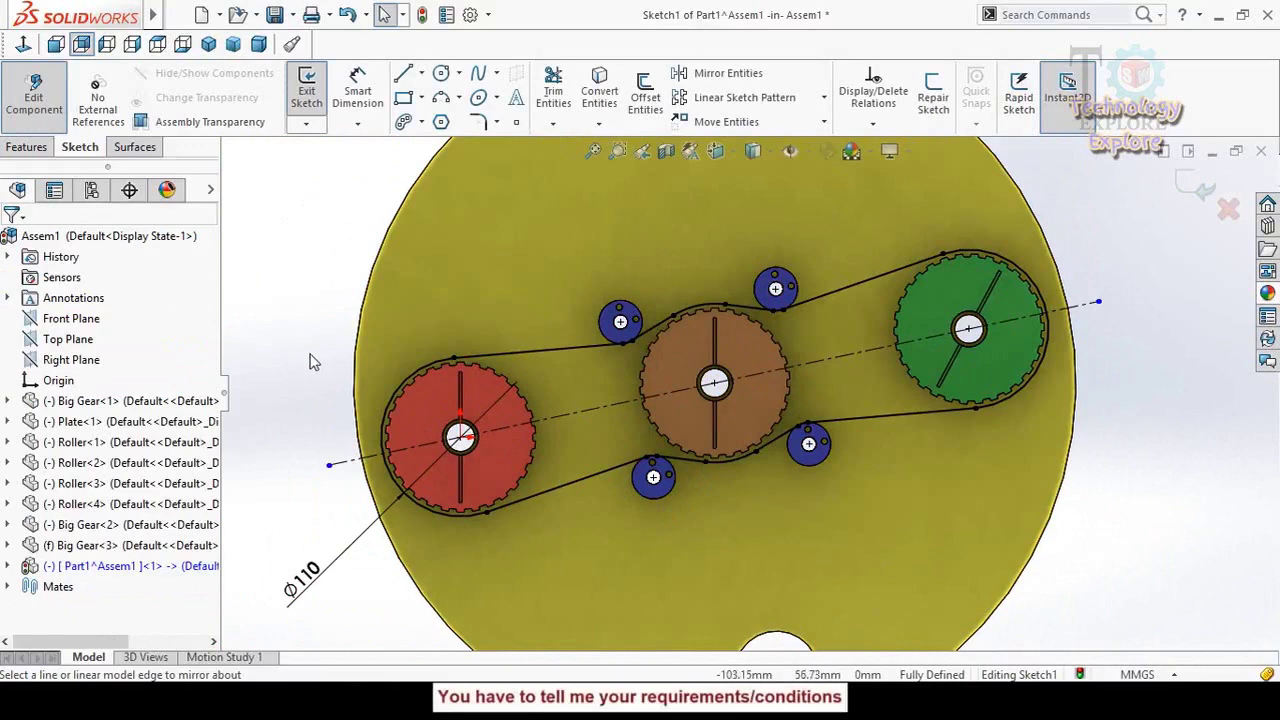
click(38, 148)
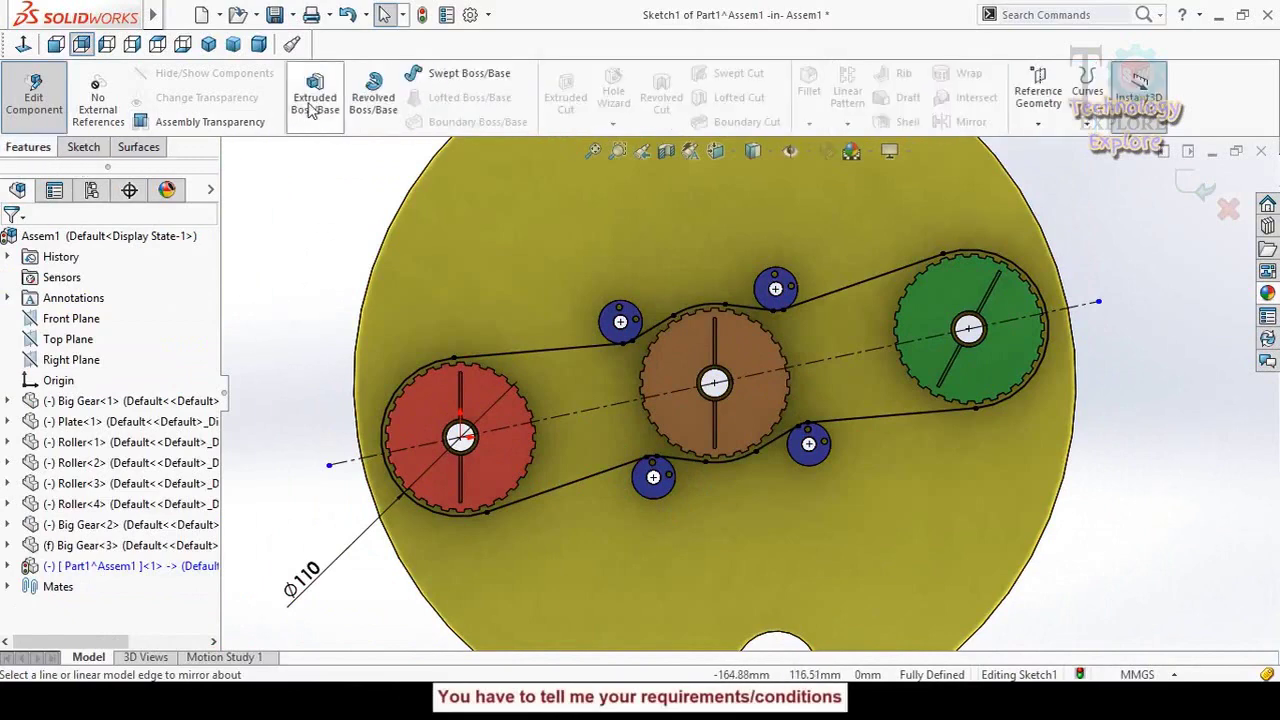
click(313, 104)
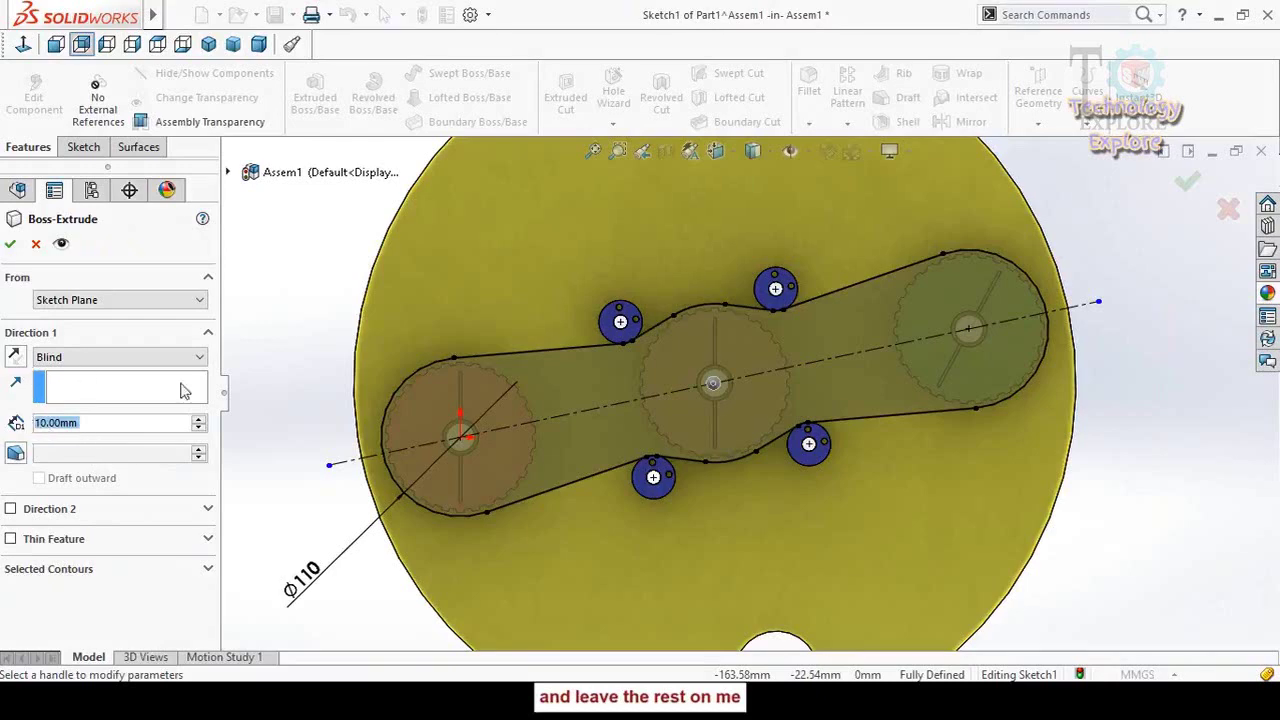
middle_drag(281, 518, 330, 500)
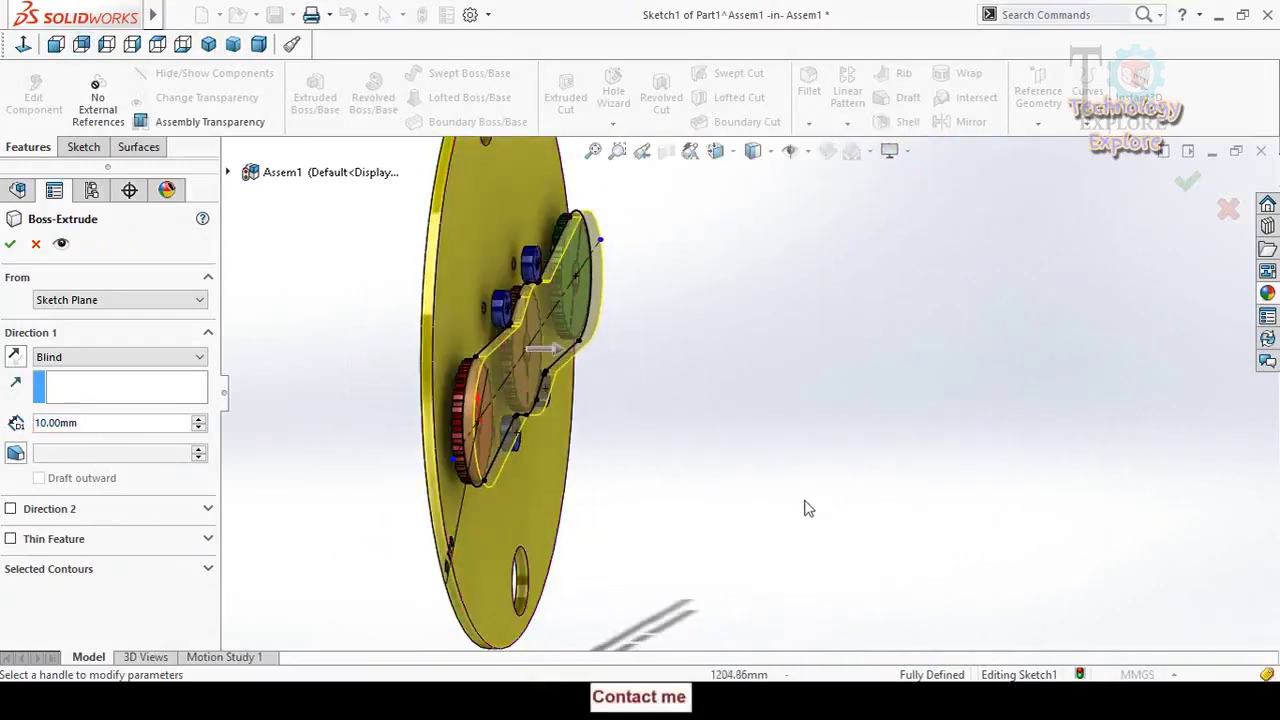
click(15, 358)
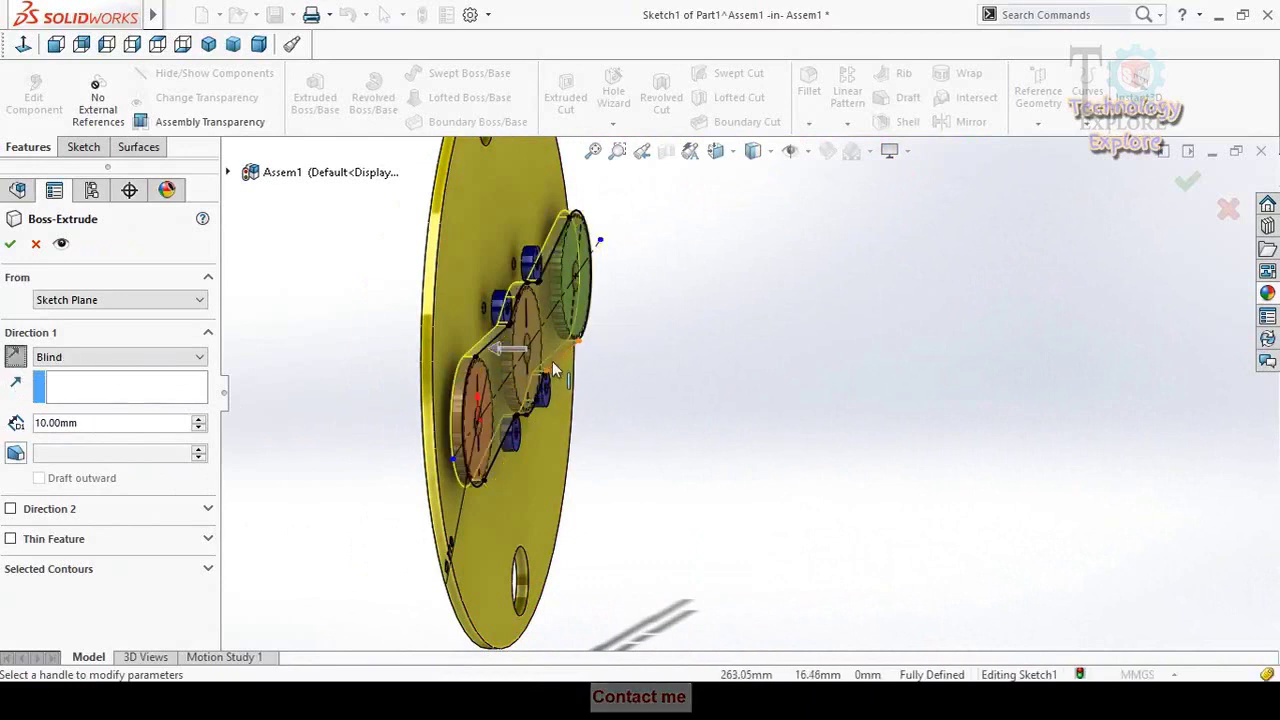
middle_drag(508, 352, 478, 403)
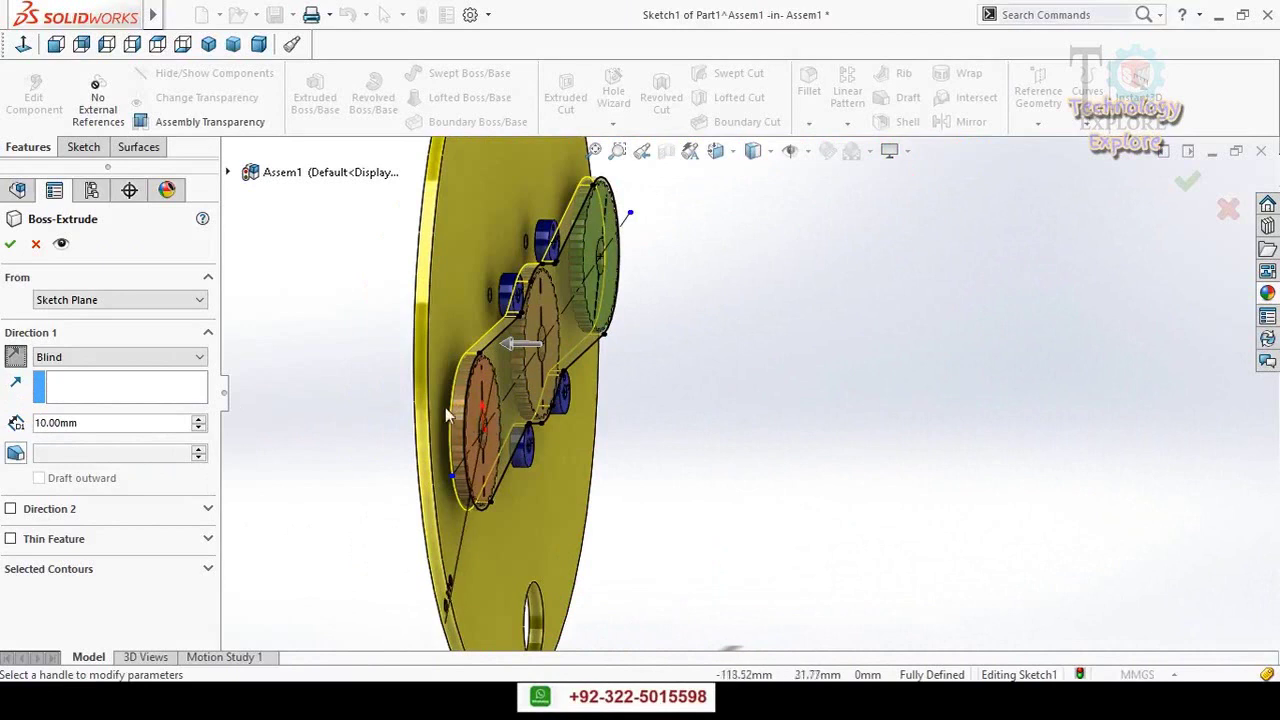
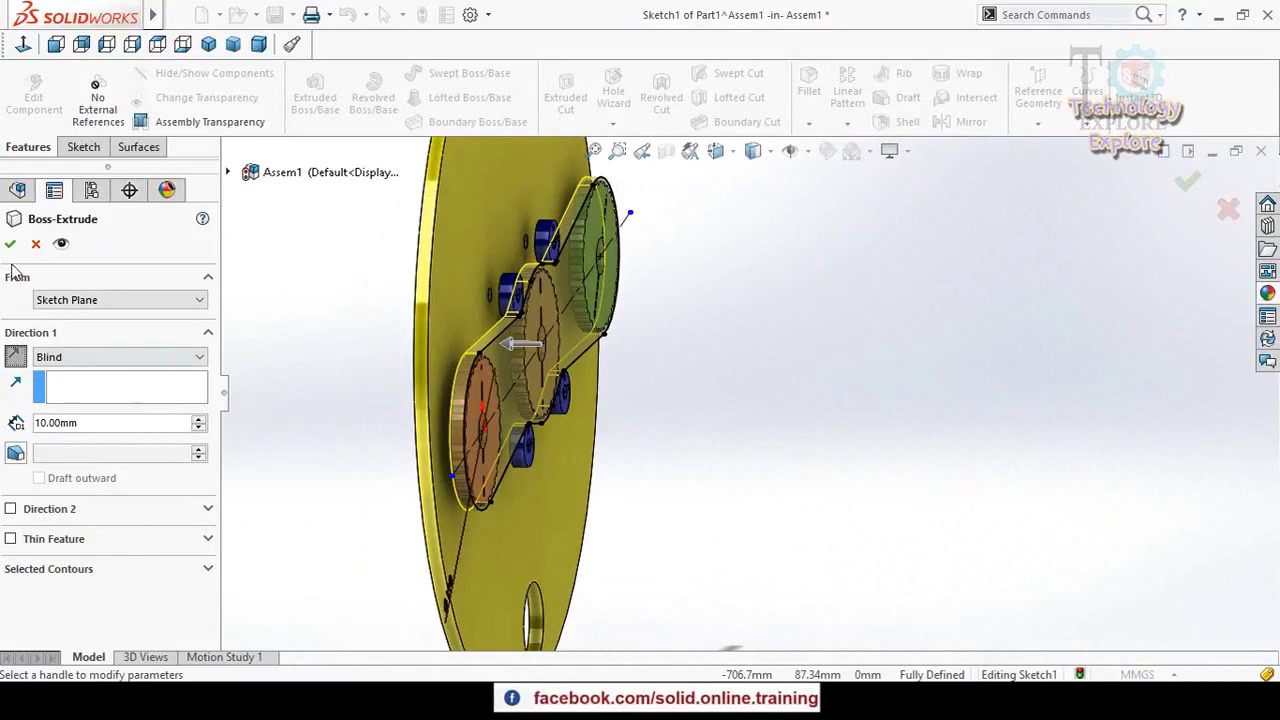
- Make the belt extrusion a one-direction thin feature, 3 mm thick on the inner side of the sketch, and finish it
click(11, 540)
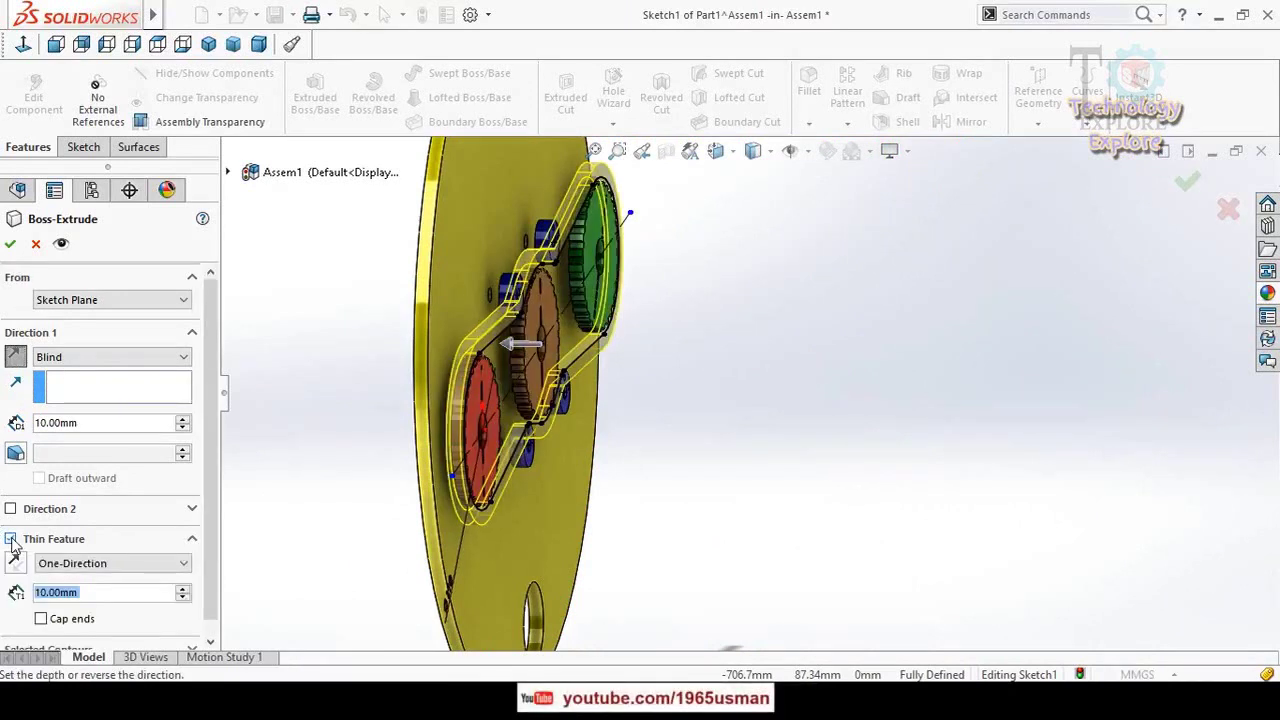
scroll(212, 508, down, 1)
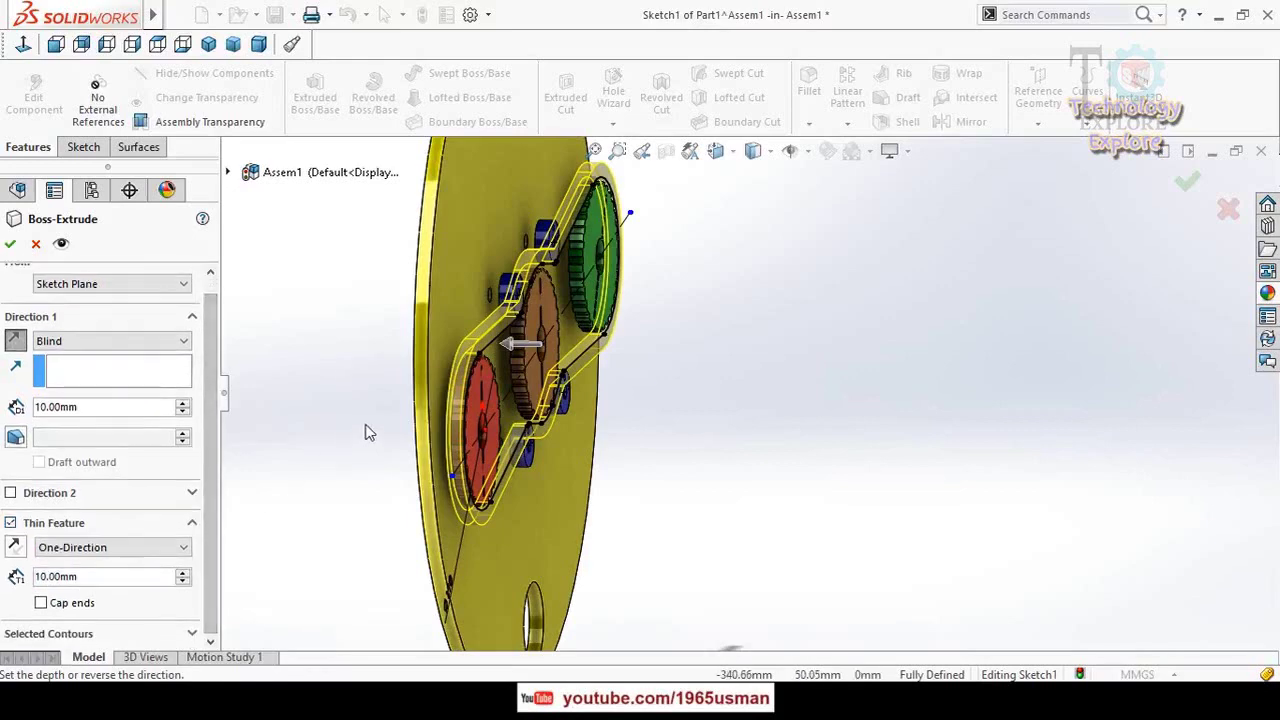
middle_drag(365, 432, 381, 465)
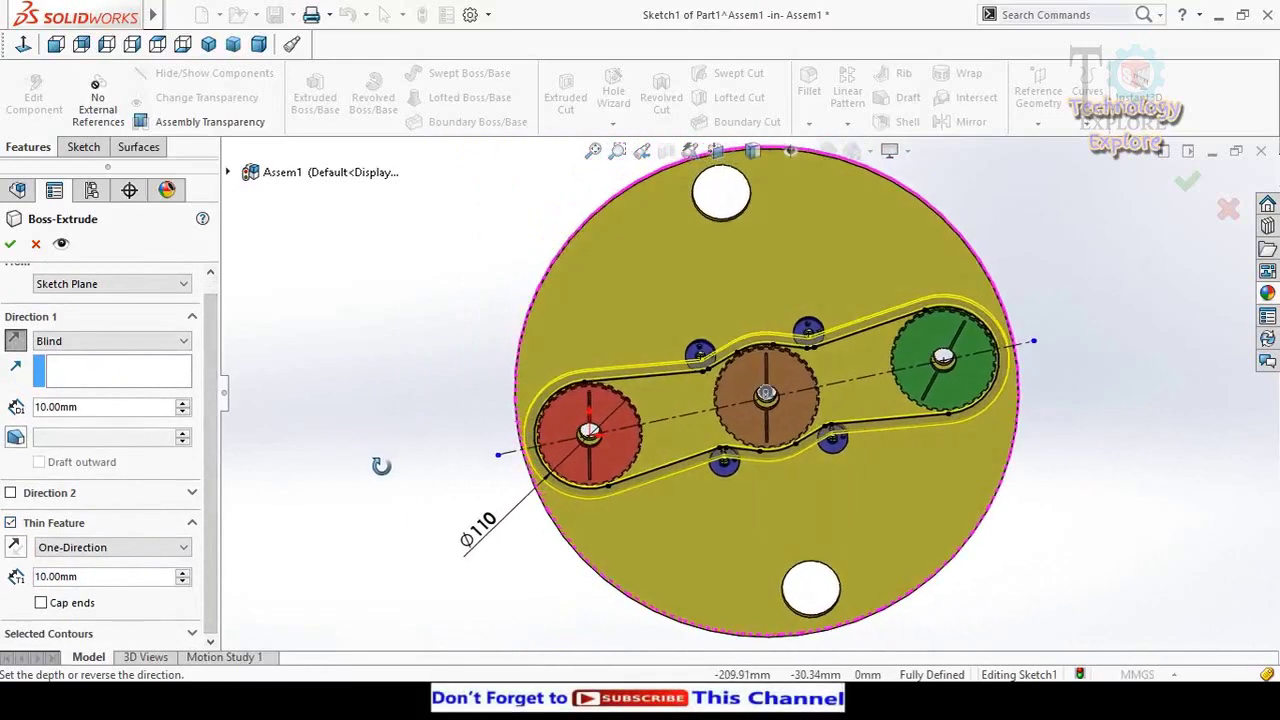
key(space)
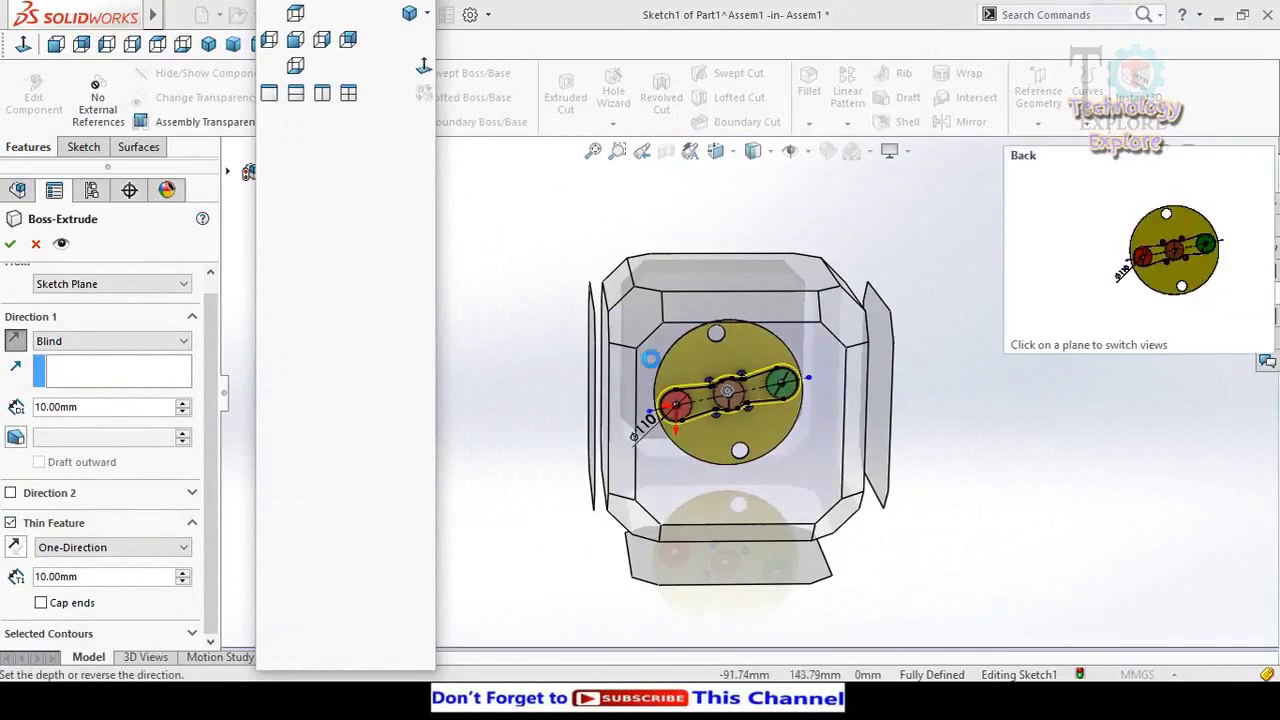
click(651, 359)
scroll(859, 404, up, 5)
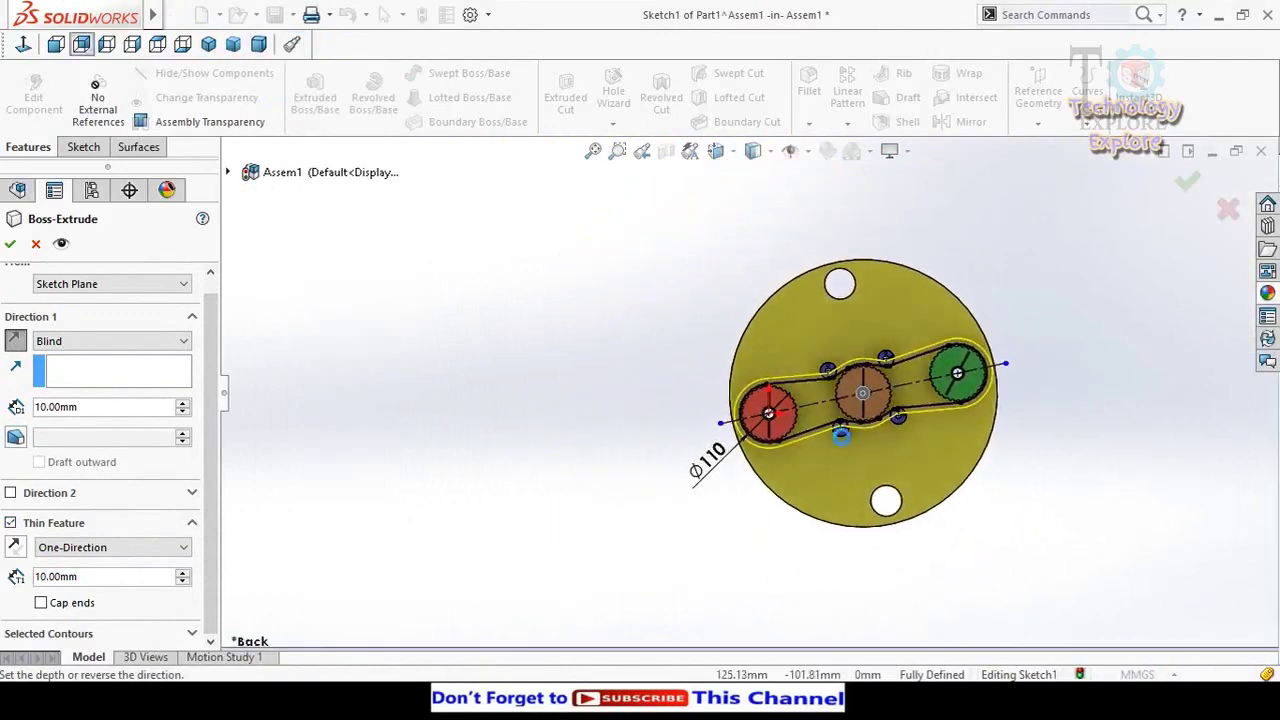
scroll(640, 452, up, 3)
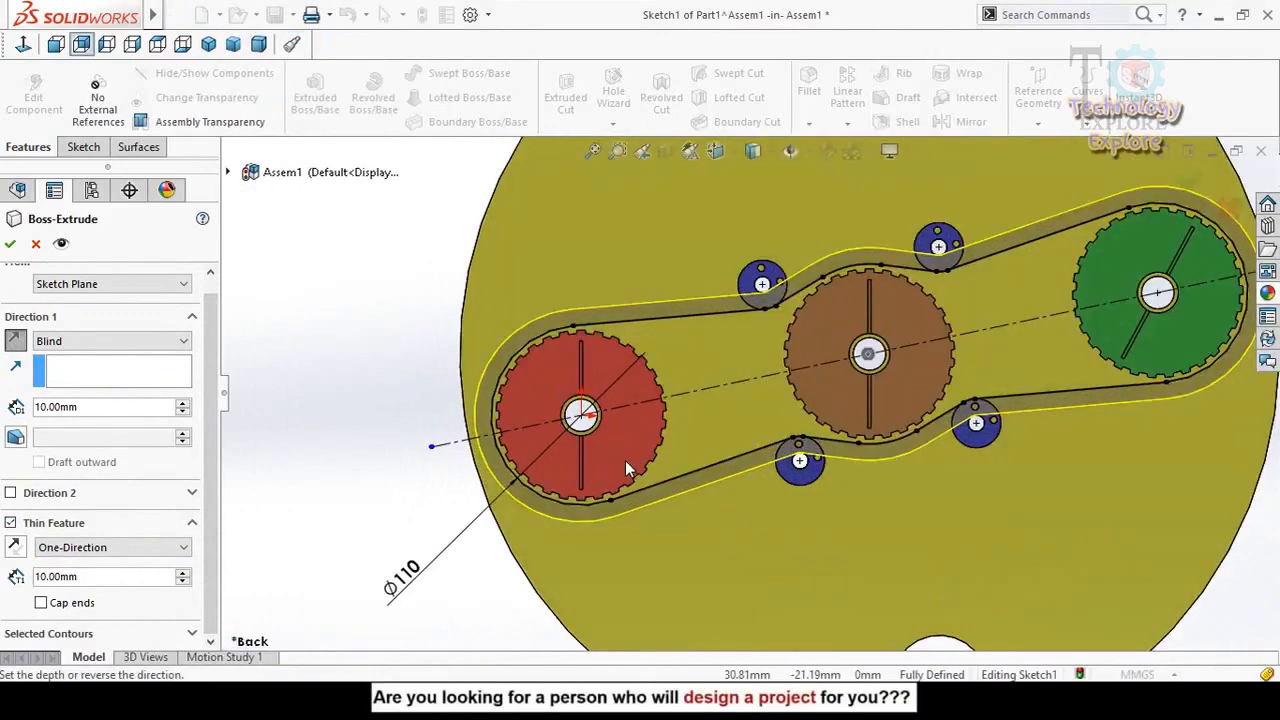
scroll(612, 391, up, 2)
scroll(603, 389, up, 2)
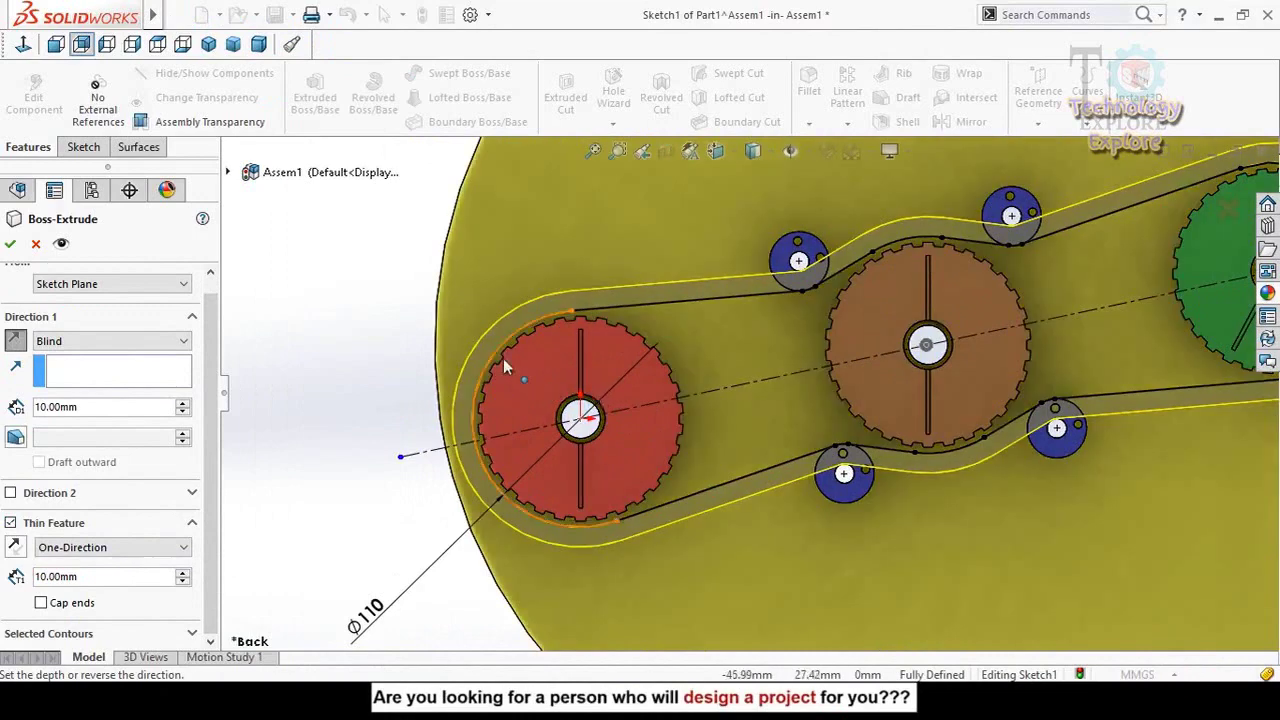
scroll(503, 358, up, 1)
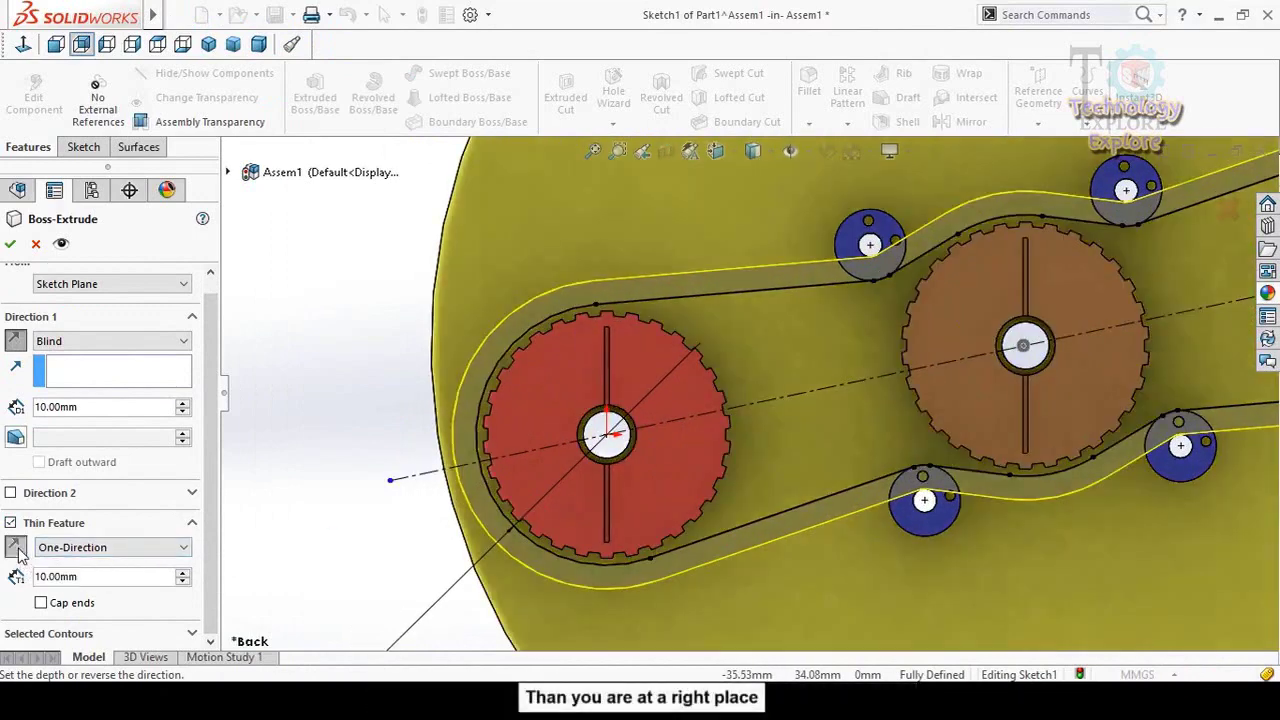
click(16, 549)
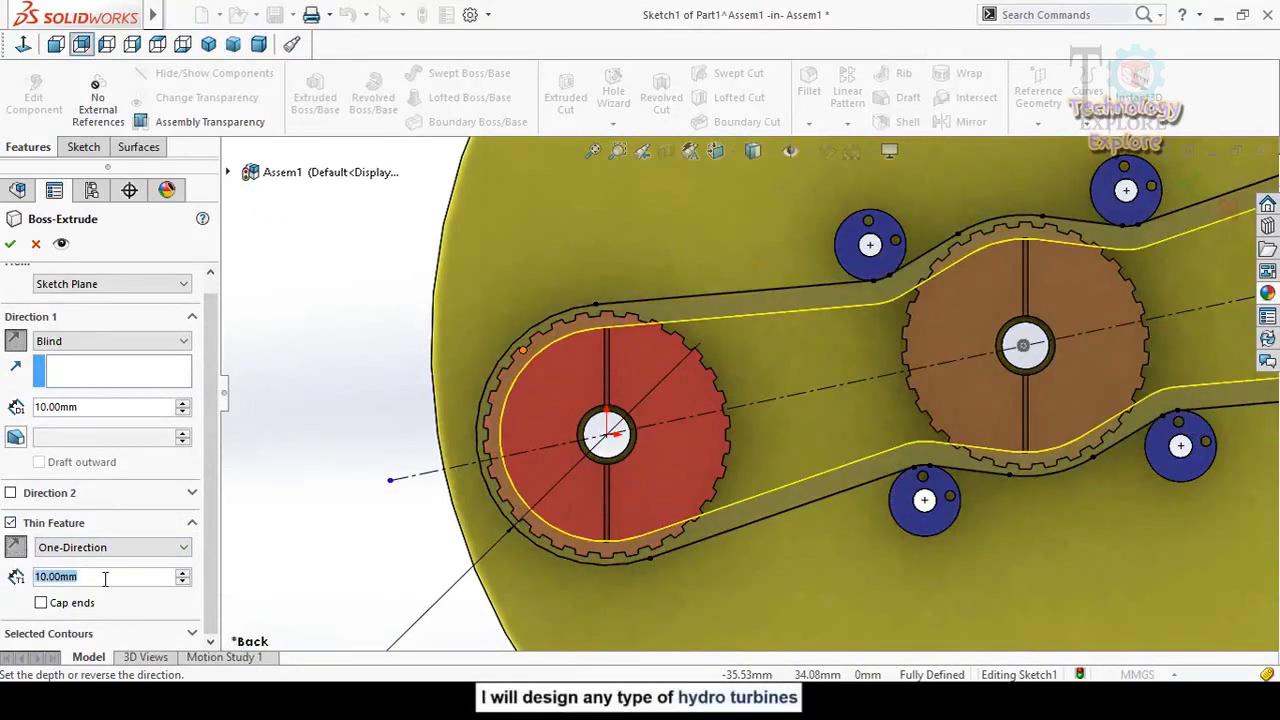
text(3)
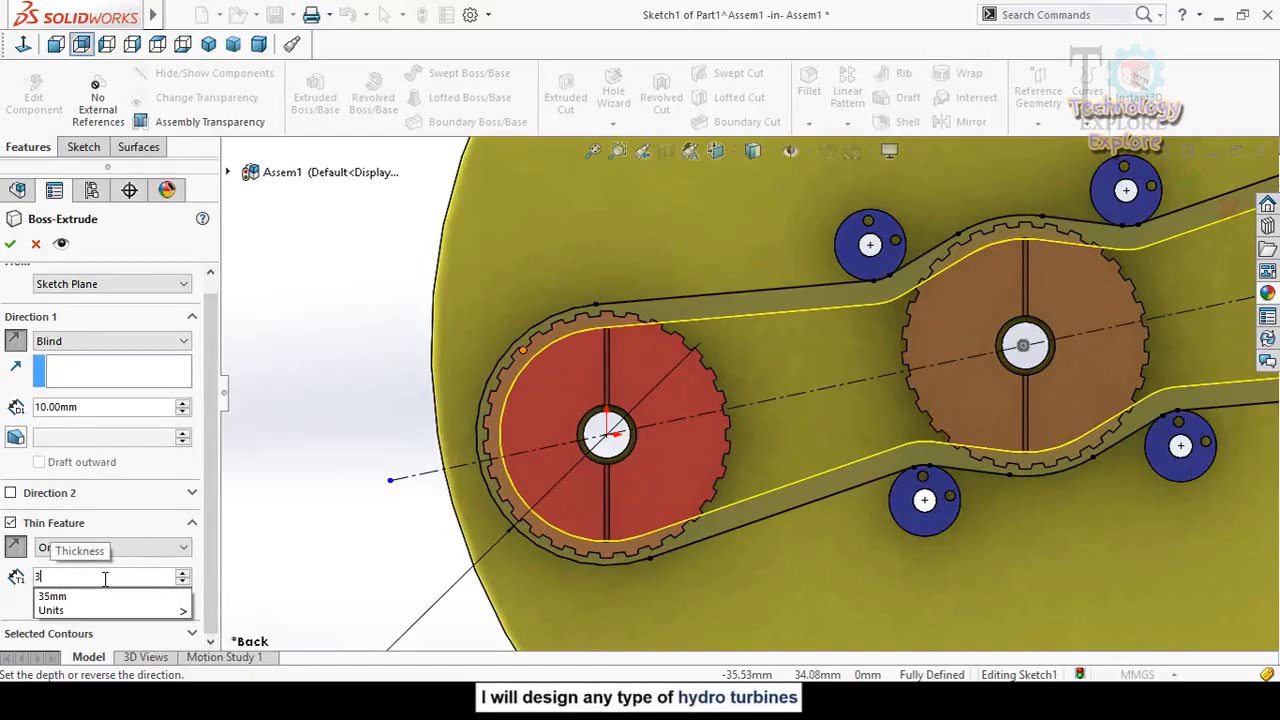
key(Return)
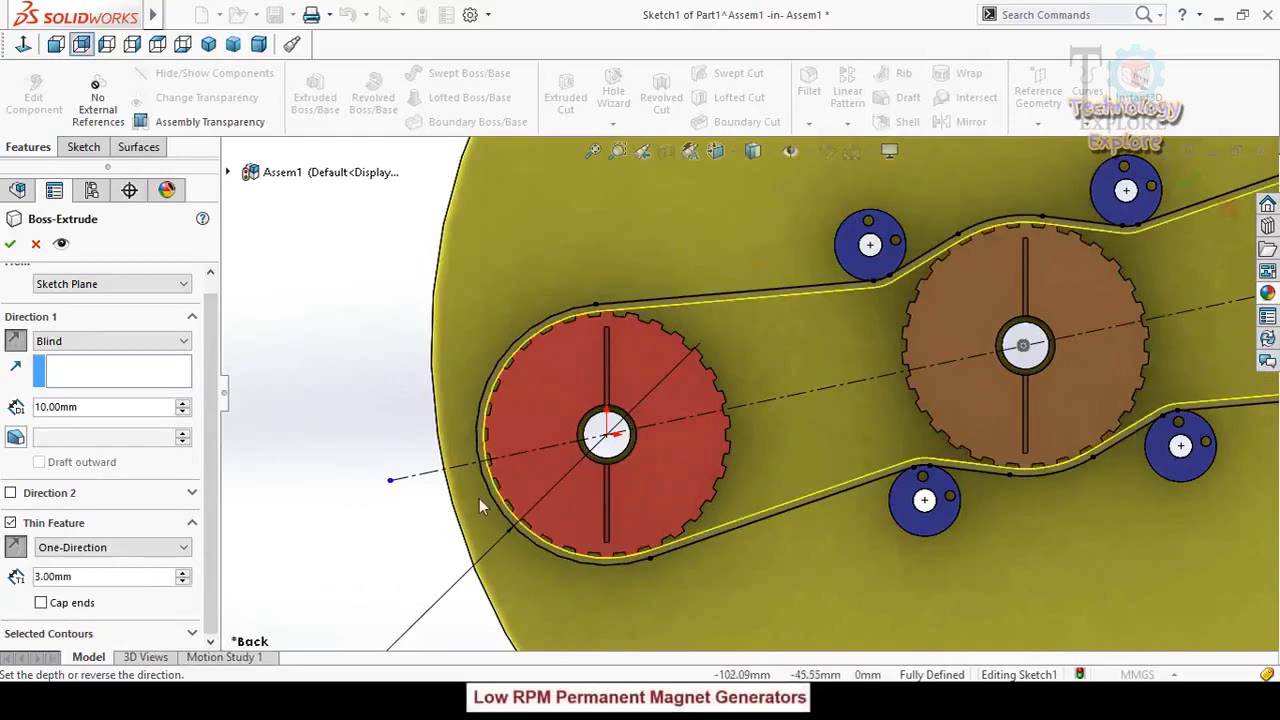
scroll(617, 329, down, 3)
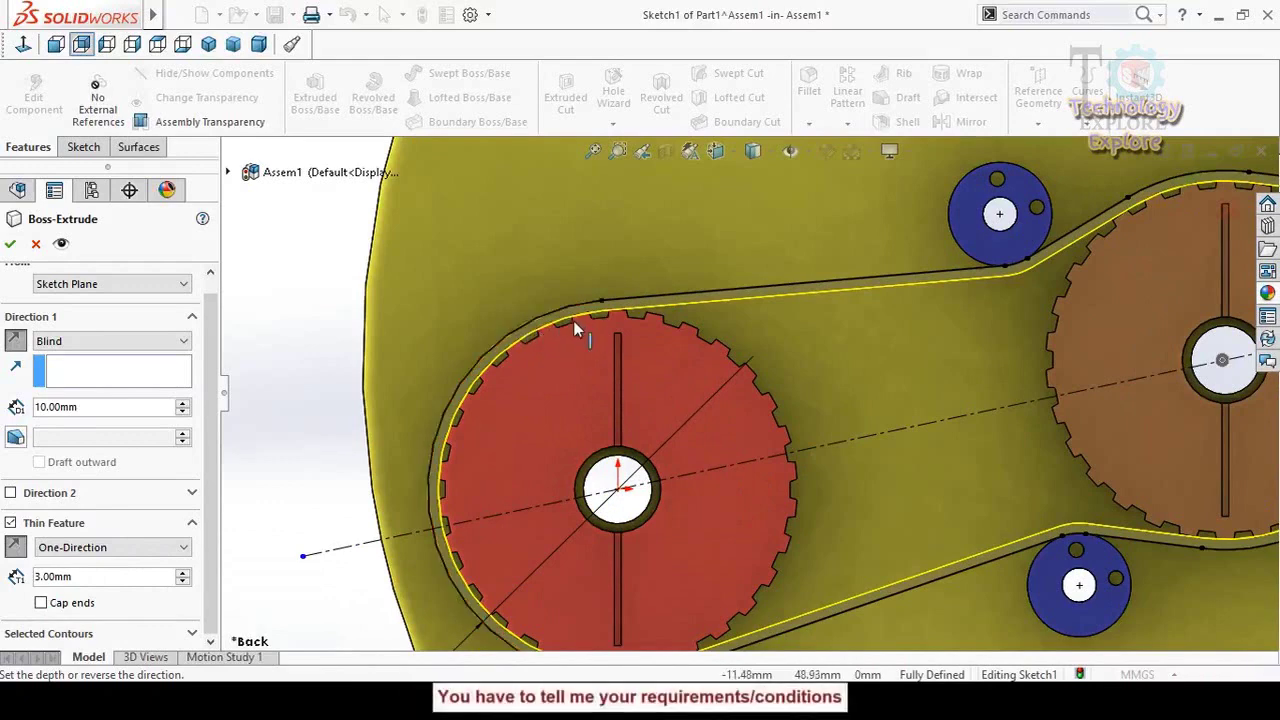
scroll(618, 324, down, 2)
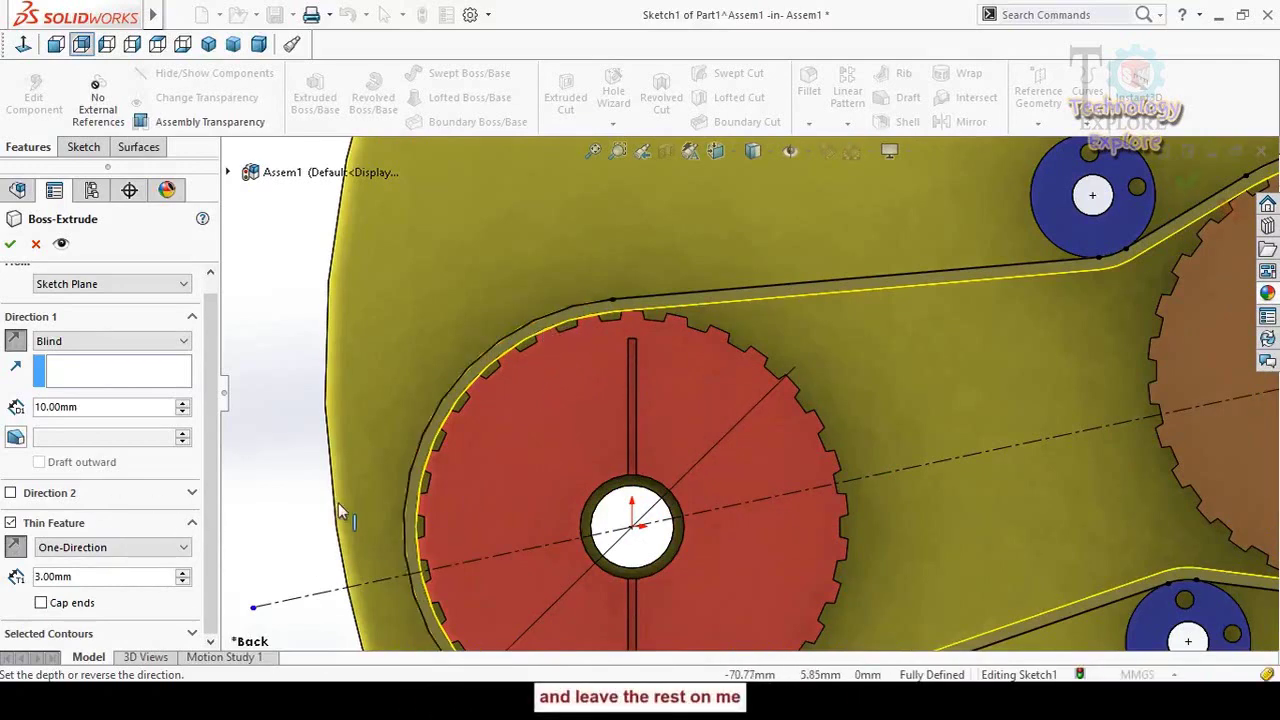
scroll(340, 510, up, 5)
middle_drag(454, 480, 354, 497)
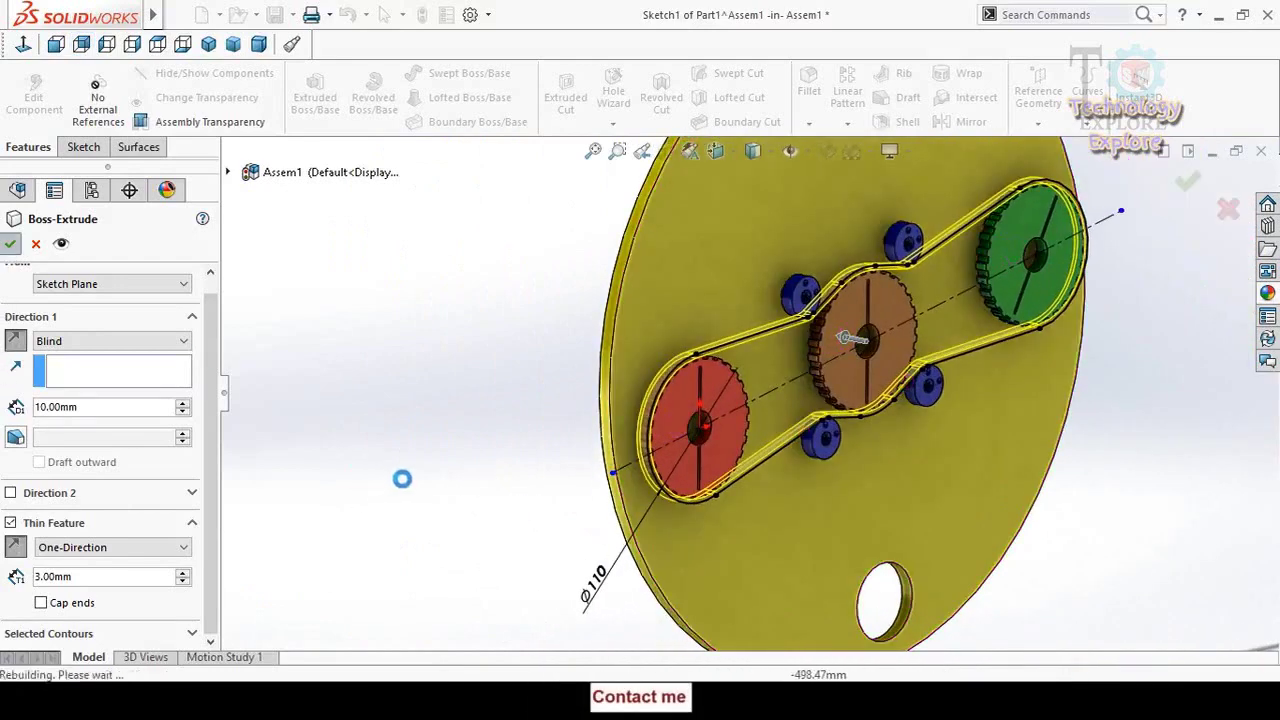
click(460, 508)
- Finish editing the belt part in context and return to the assembly
scroll(469, 560, up, 3)
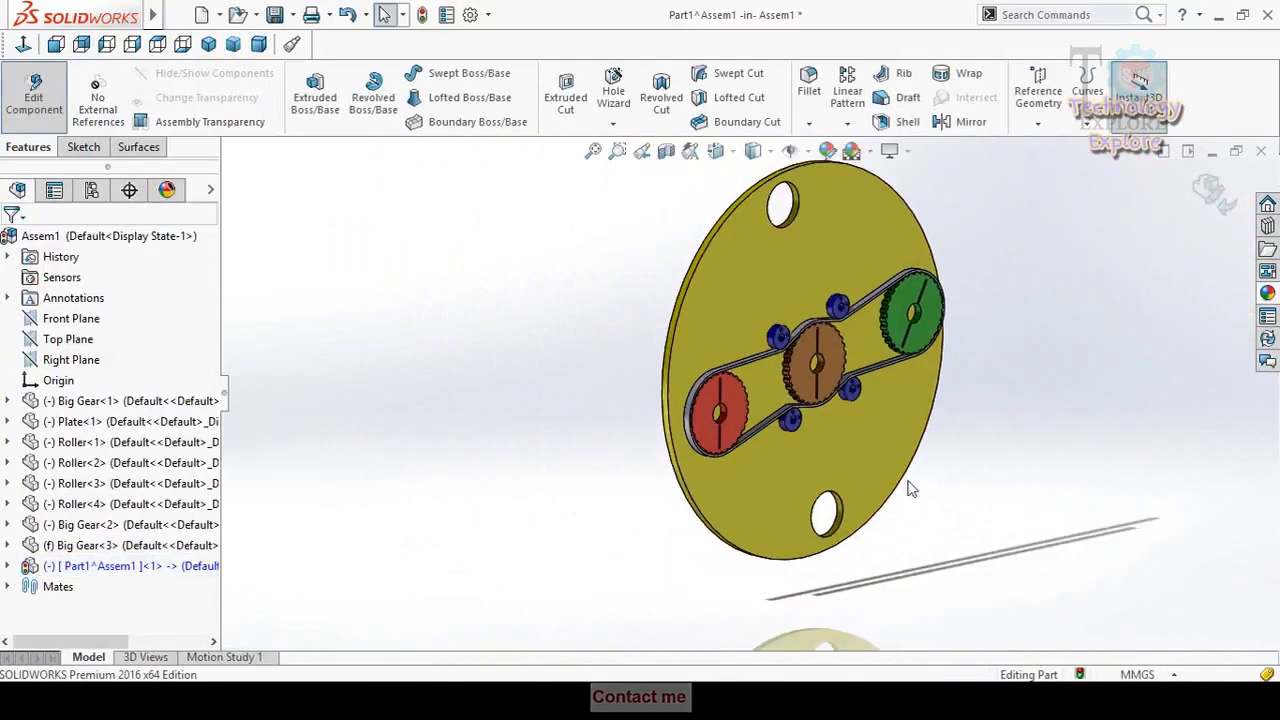
scroll(878, 452, down, 2)
middle_drag(774, 346, 757, 380)
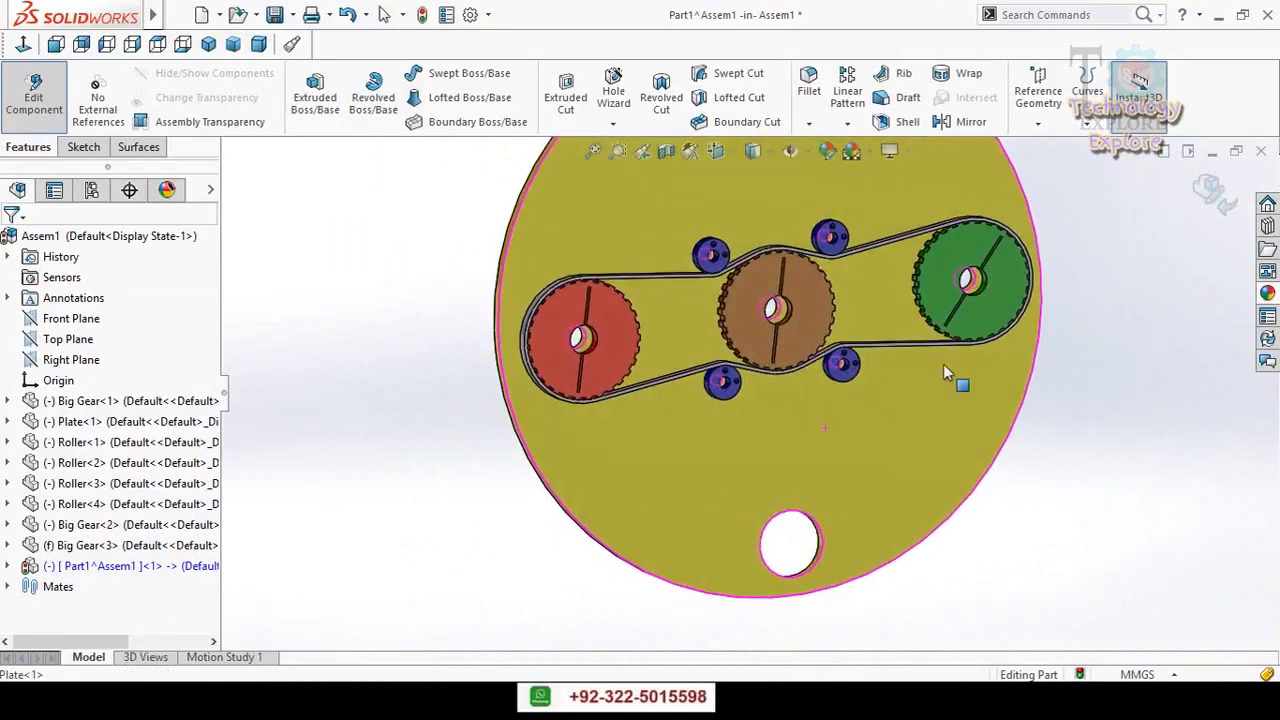
click(1213, 194)
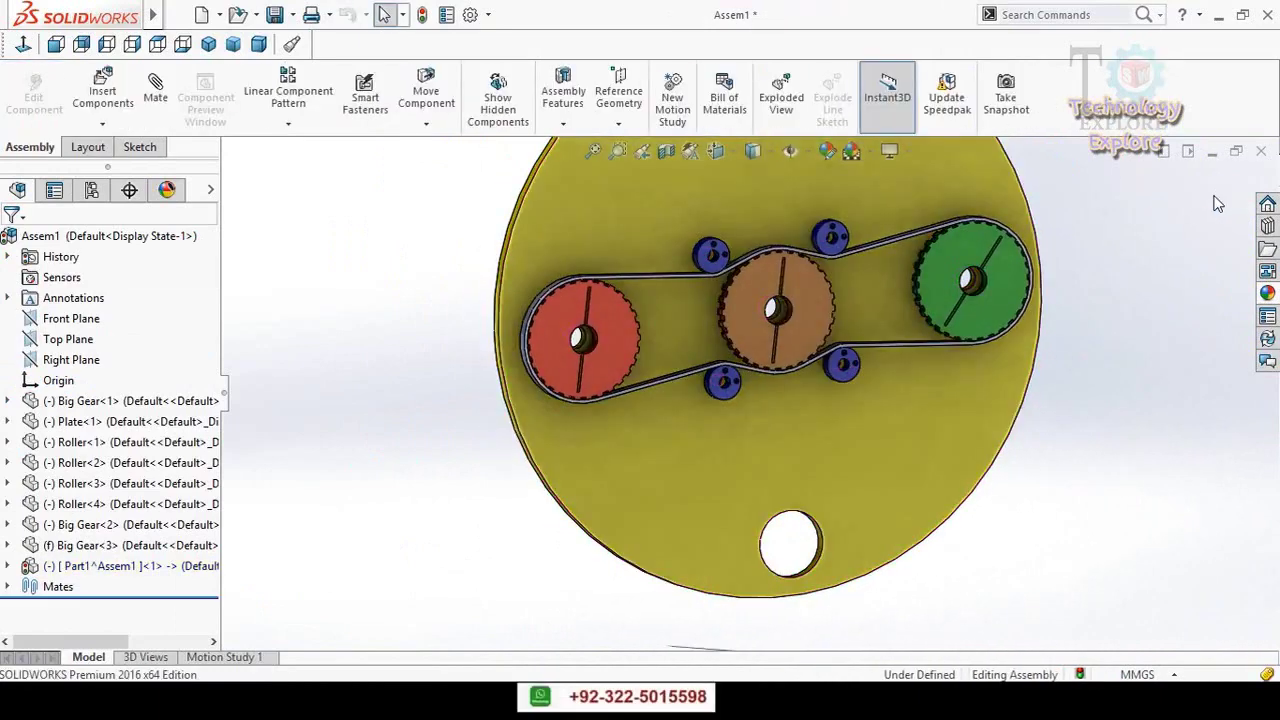
- Rotate the plate by hand to test how the gears, rollers and belt move with it
scroll(1127, 376, up, 2)
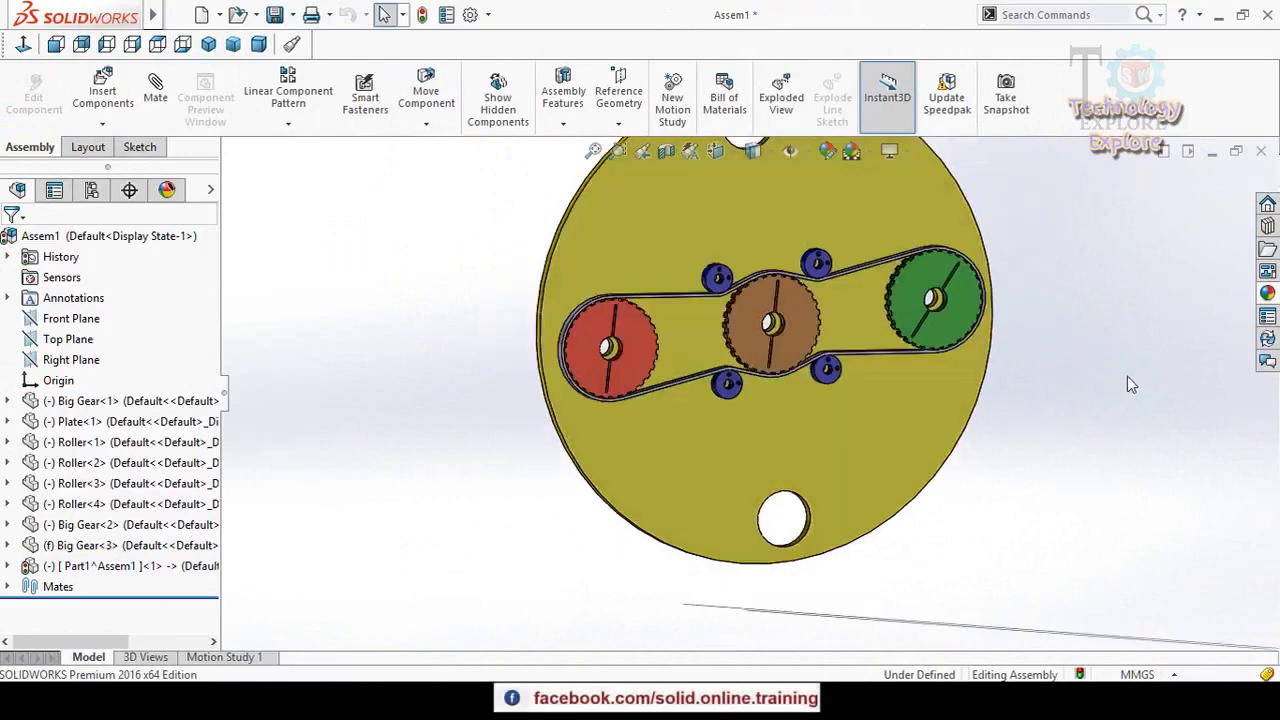
scroll(757, 250, down, 5)
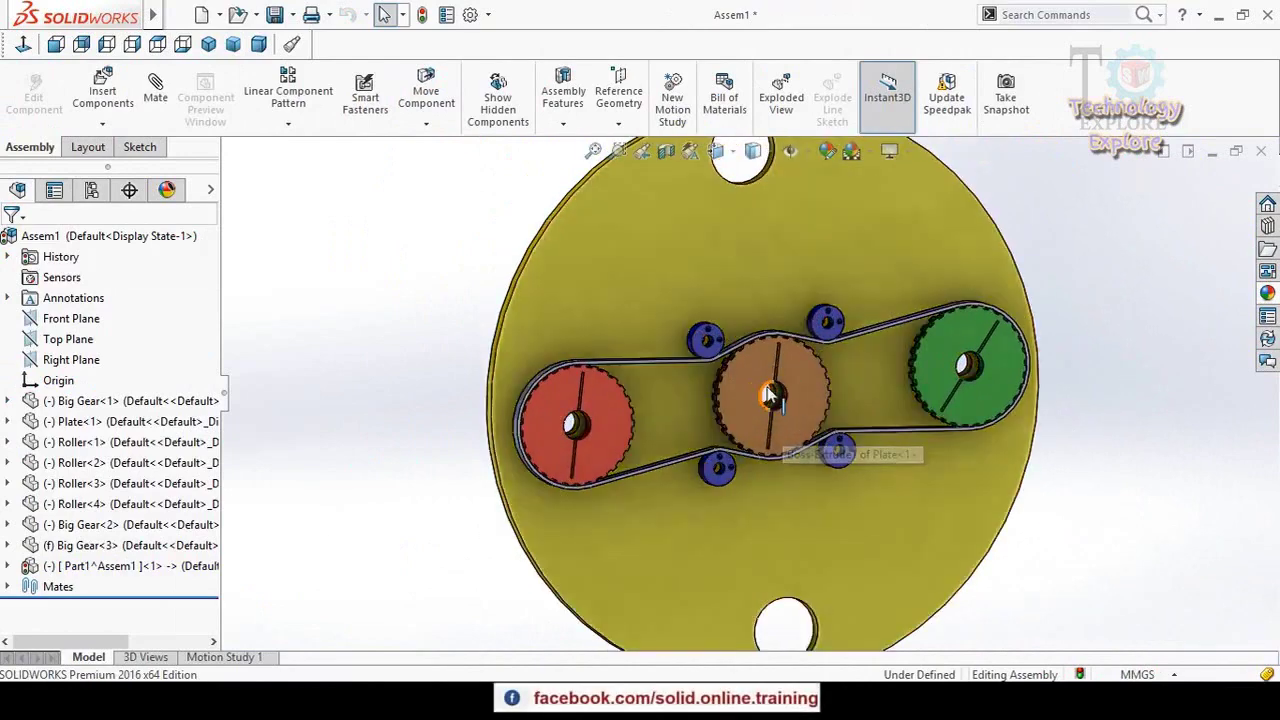
middle_drag(745, 437, 770, 404)
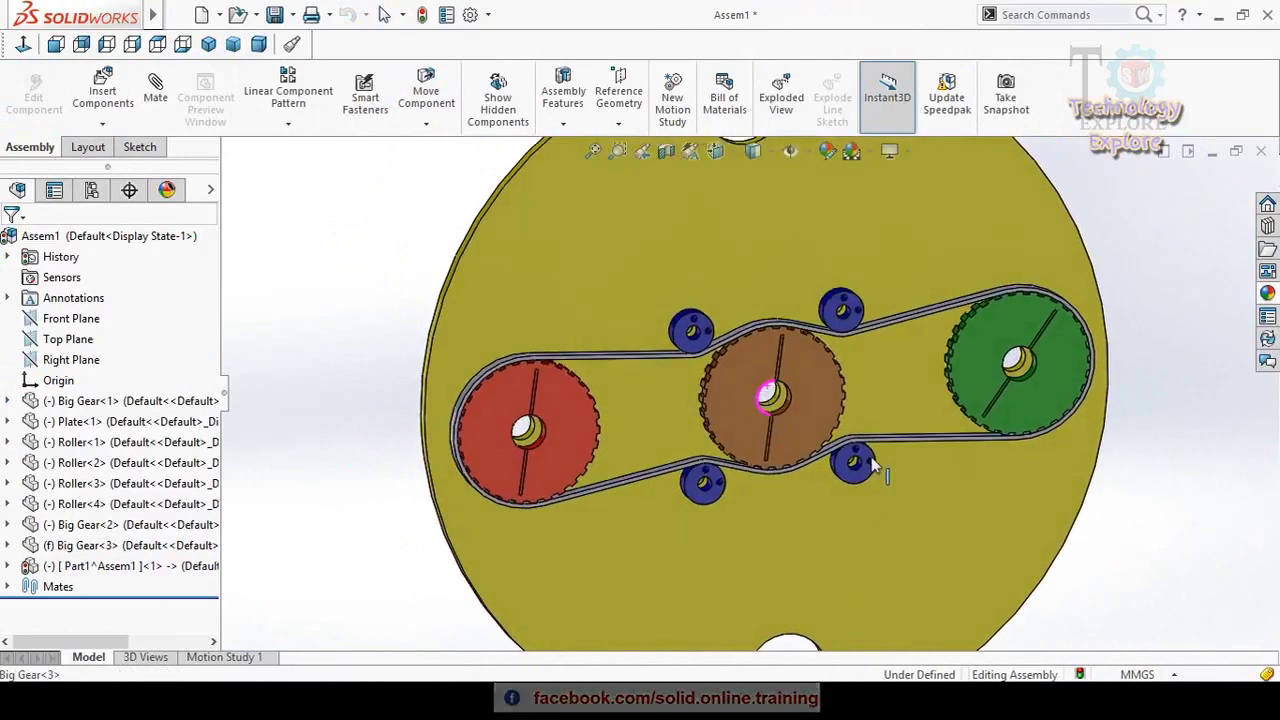
scroll(873, 474, up, 2)
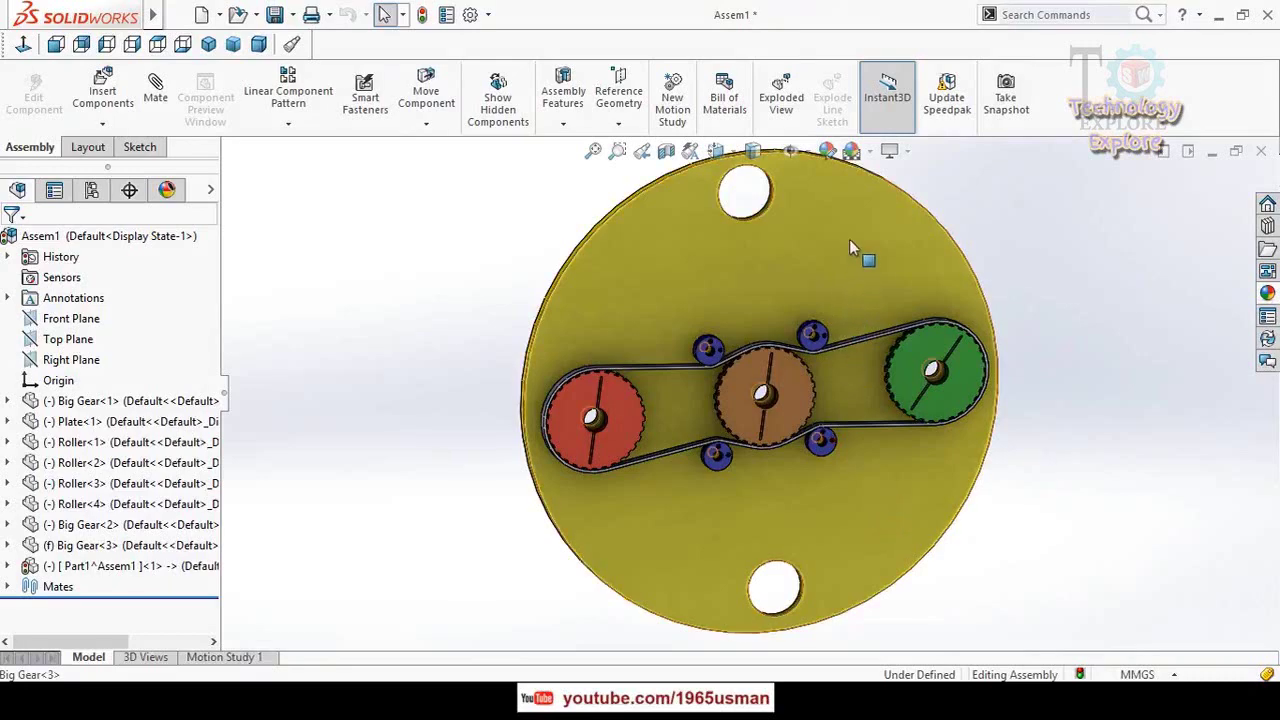
click(854, 206)
middle_drag(854, 206, 885, 240)
drag(885, 240, 808, 220)
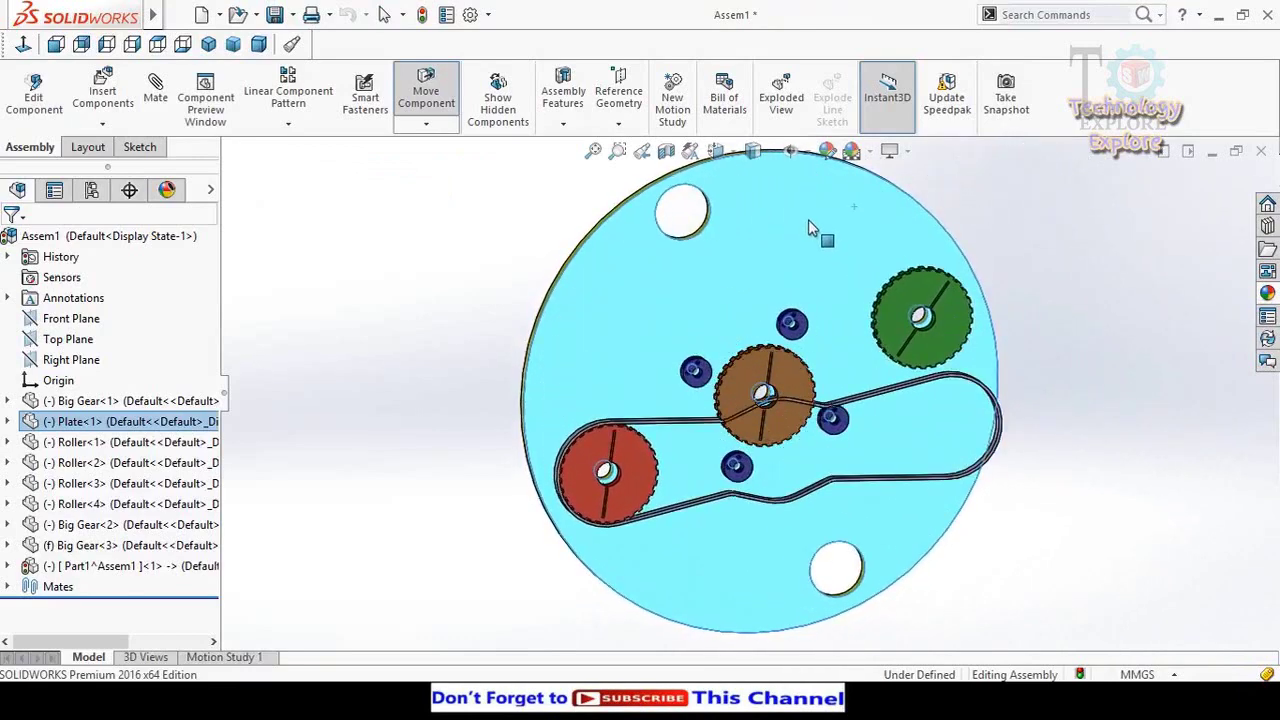
click(1094, 580)
- Open the in-context belt part in its own window and save it as a part file named Belt
scroll(805, 476, down, 5)
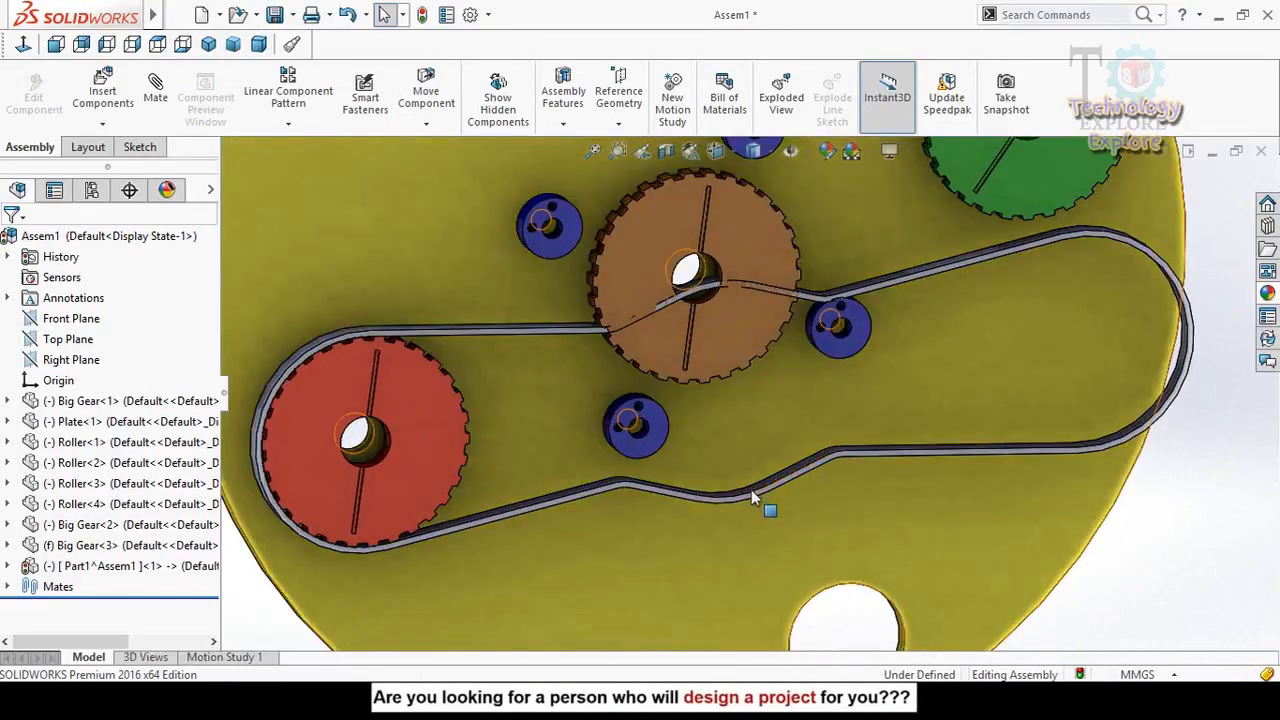
click(751, 490)
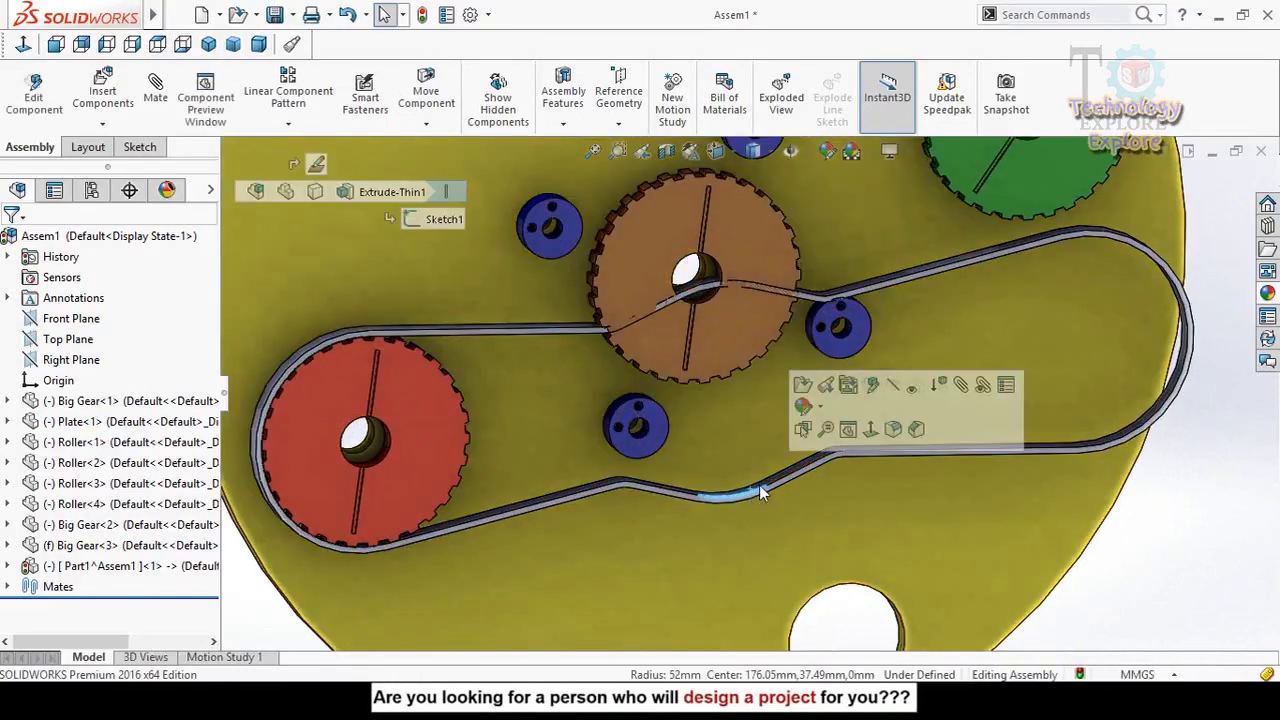
click(806, 388)
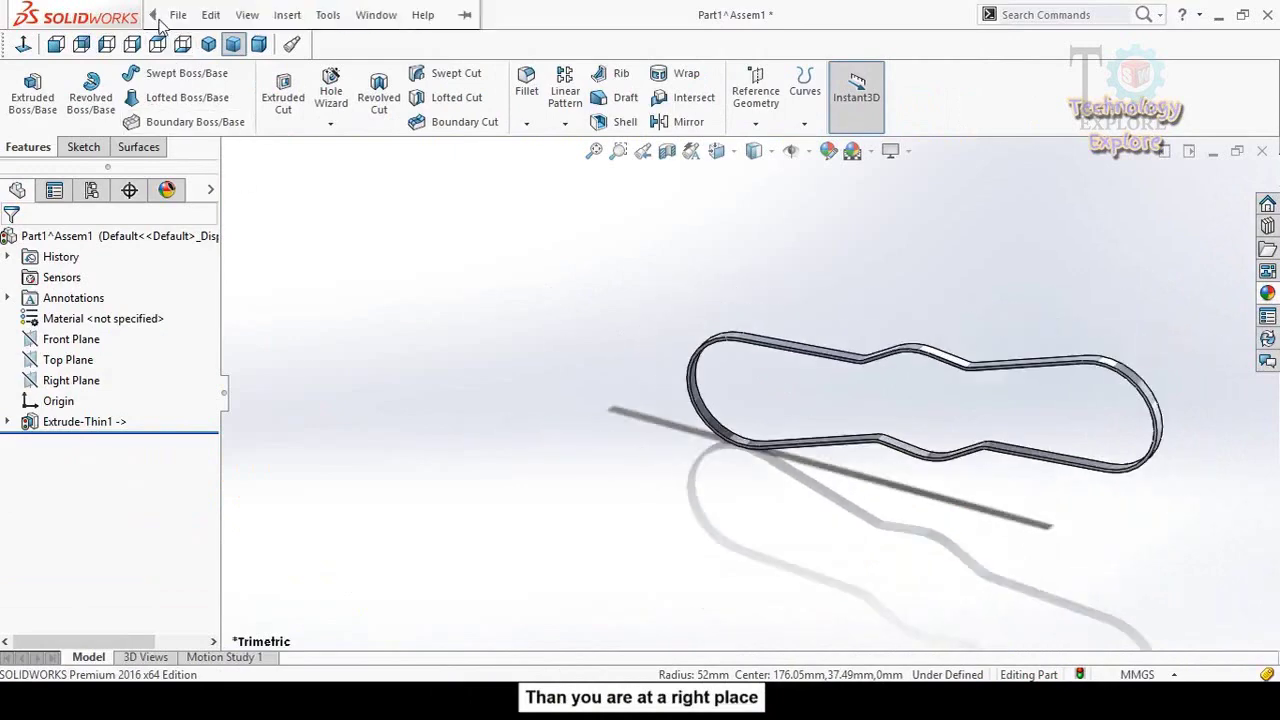
click(178, 16)
click(229, 220)
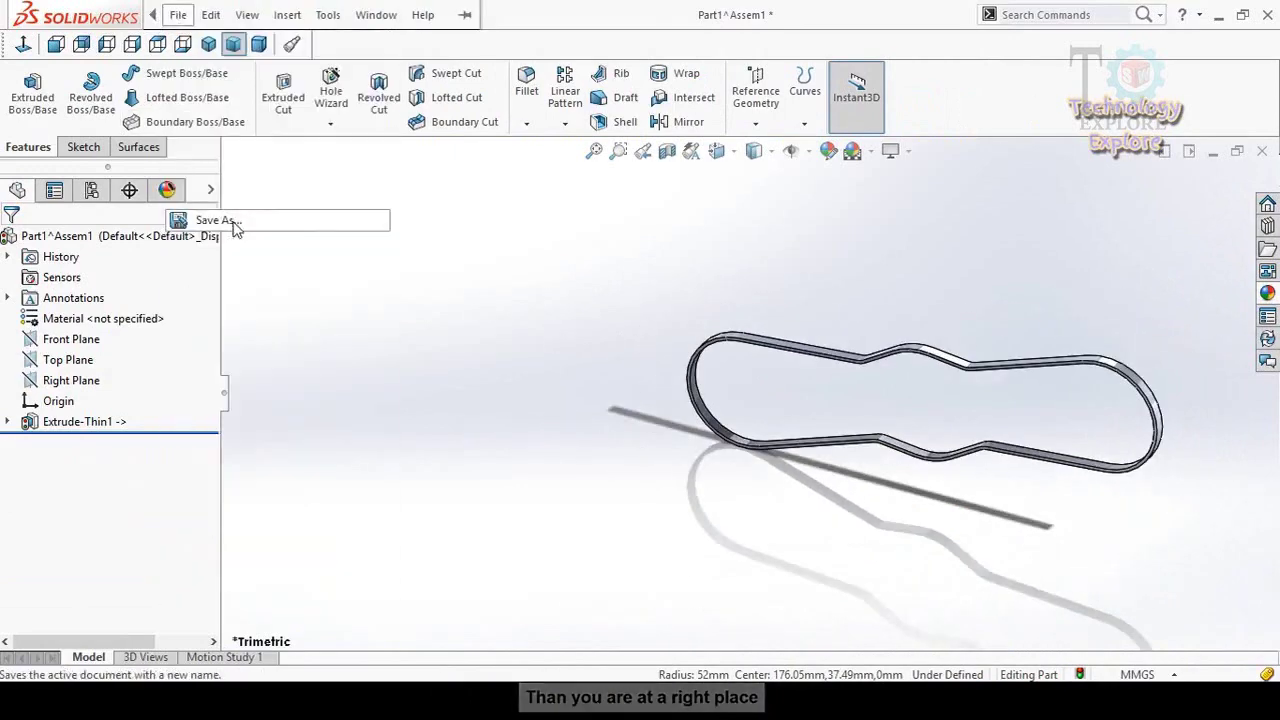
click(679, 380)
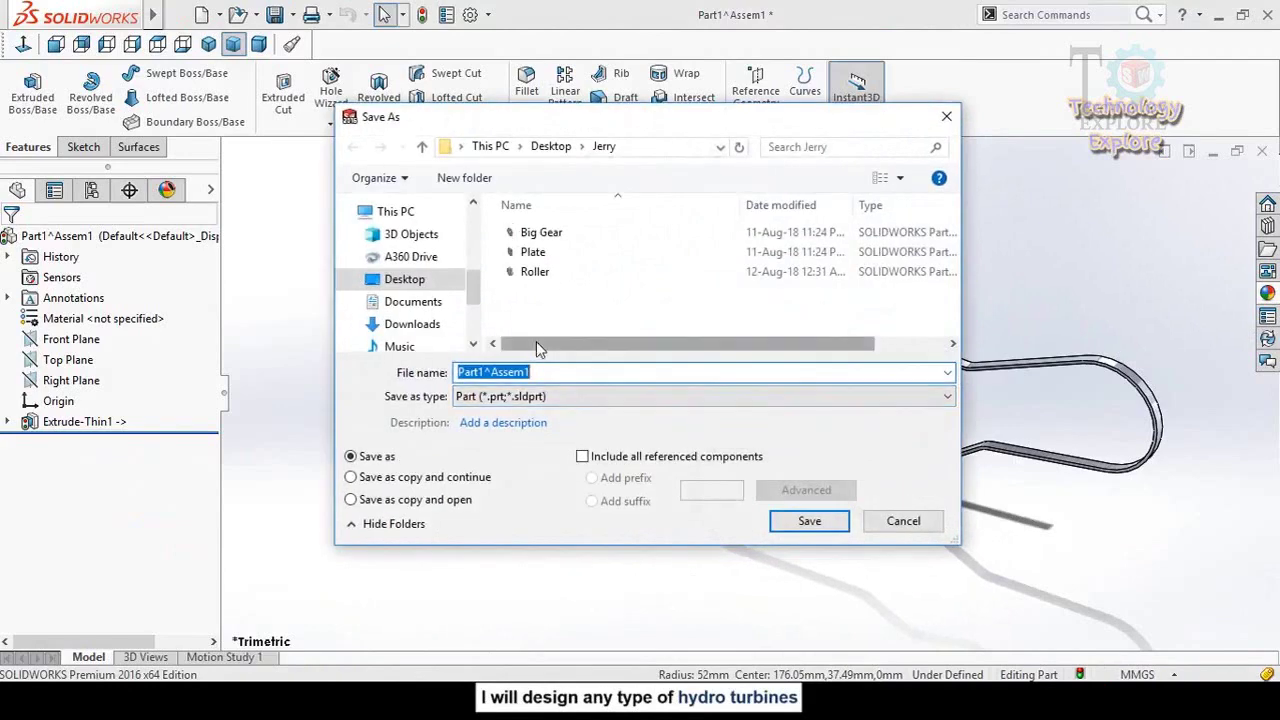
text(Belt)
key(Return)
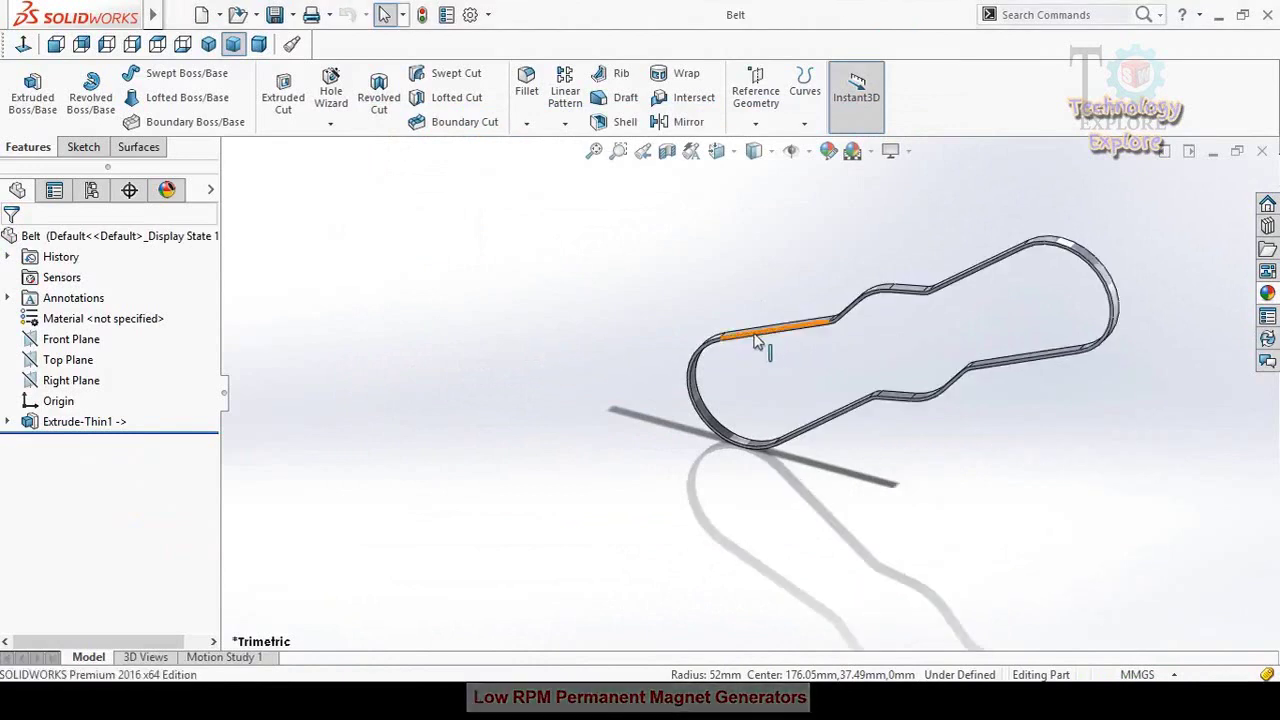
- Close the belt part and delete the existing belt component from the assembly
middle_drag(765, 338, 830, 255)
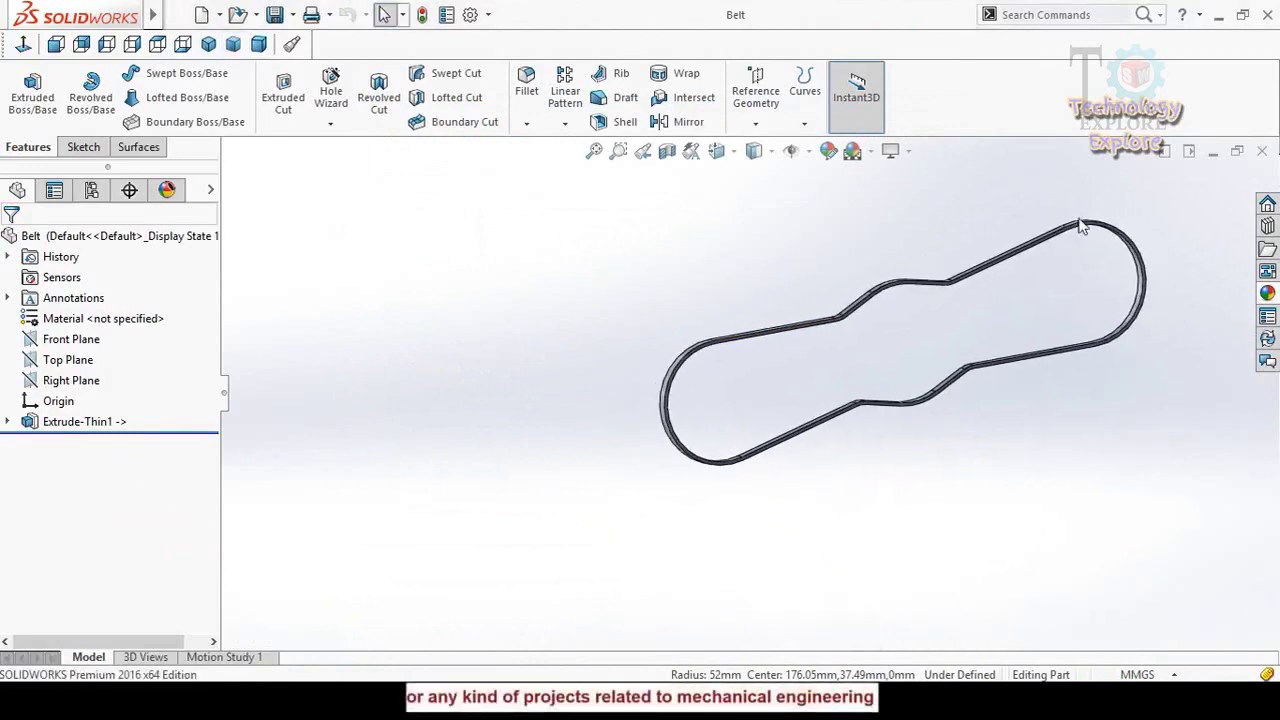
click(1264, 154)
scroll(750, 388, up, 4)
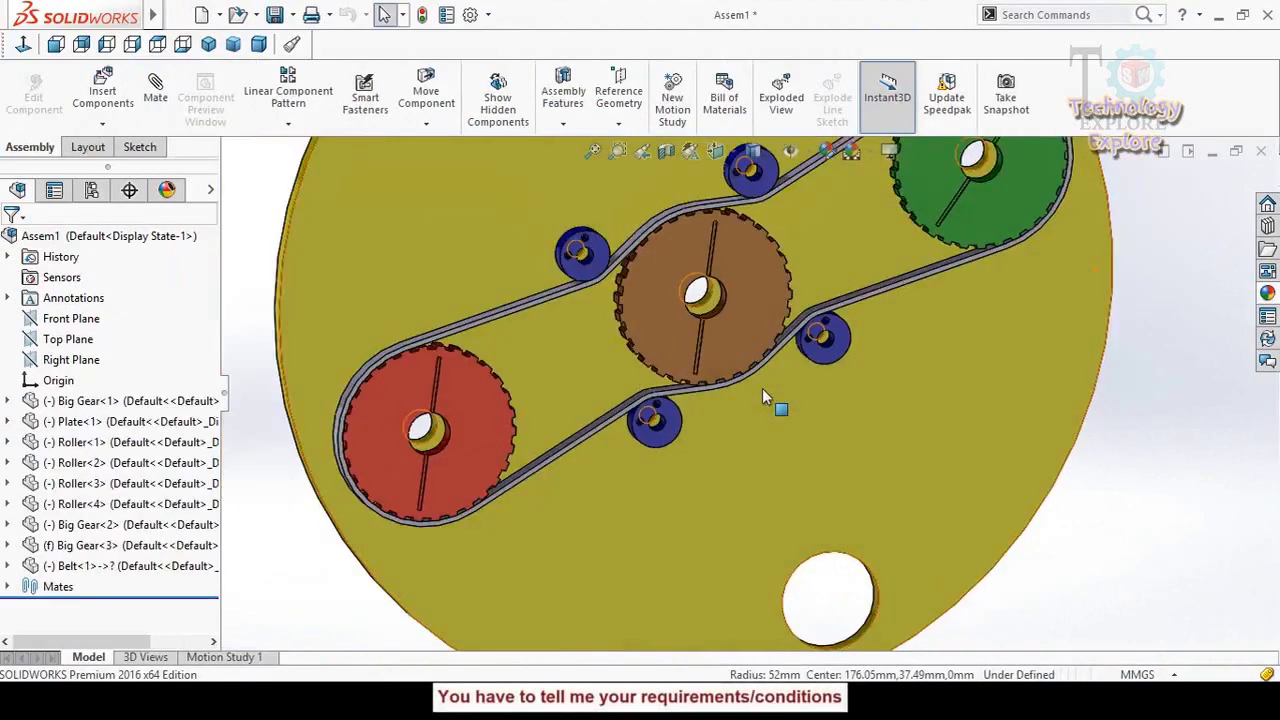
middle_drag(762, 378, 798, 381)
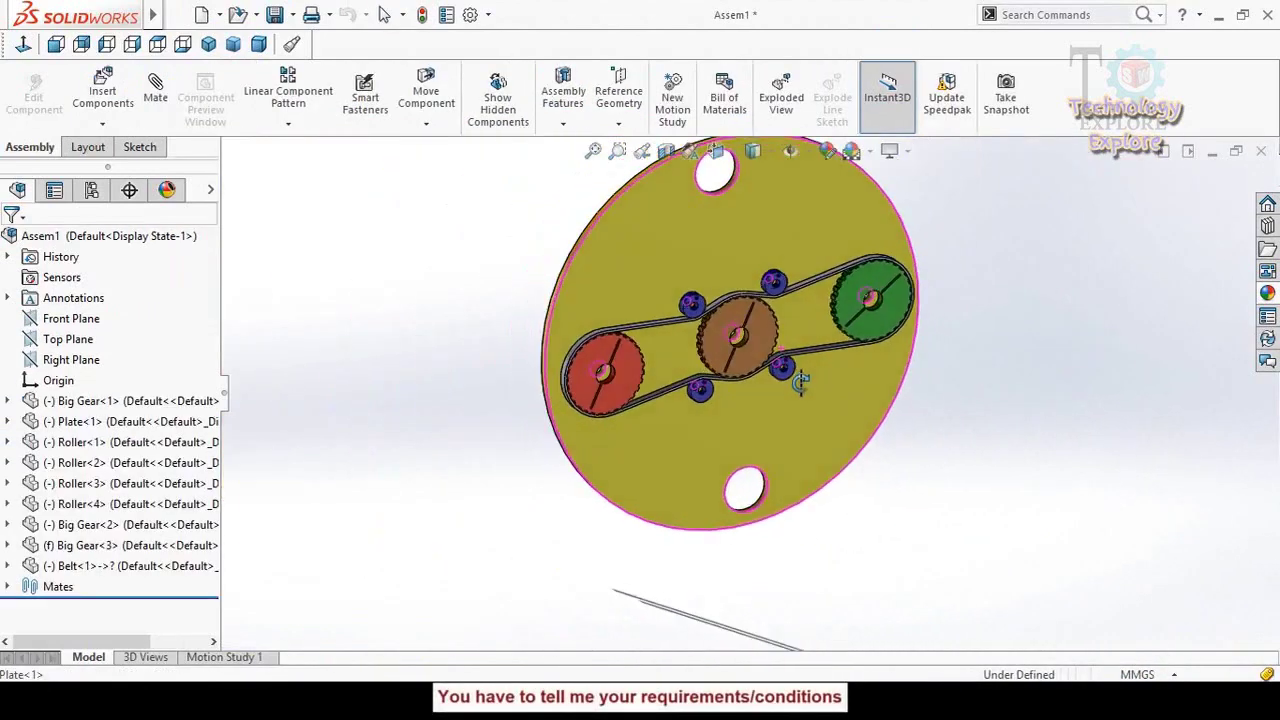
scroll(633, 323, down, 3)
click(561, 389)
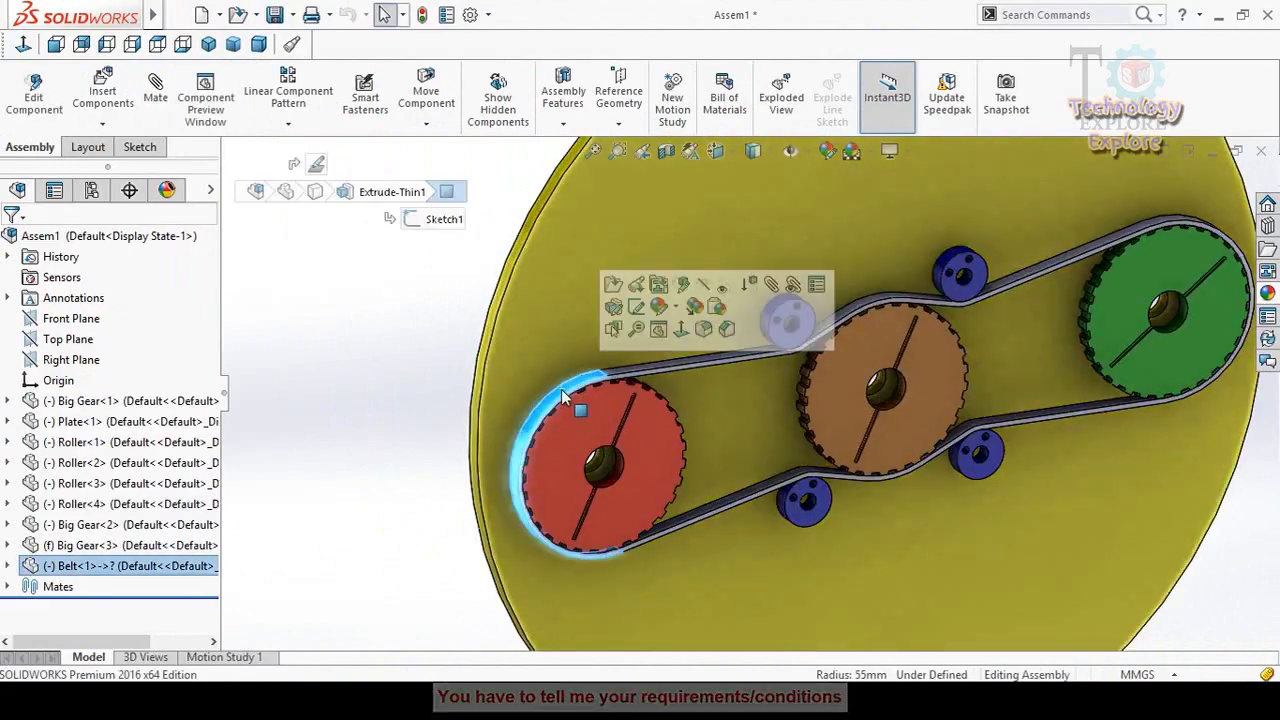
key(Delete)
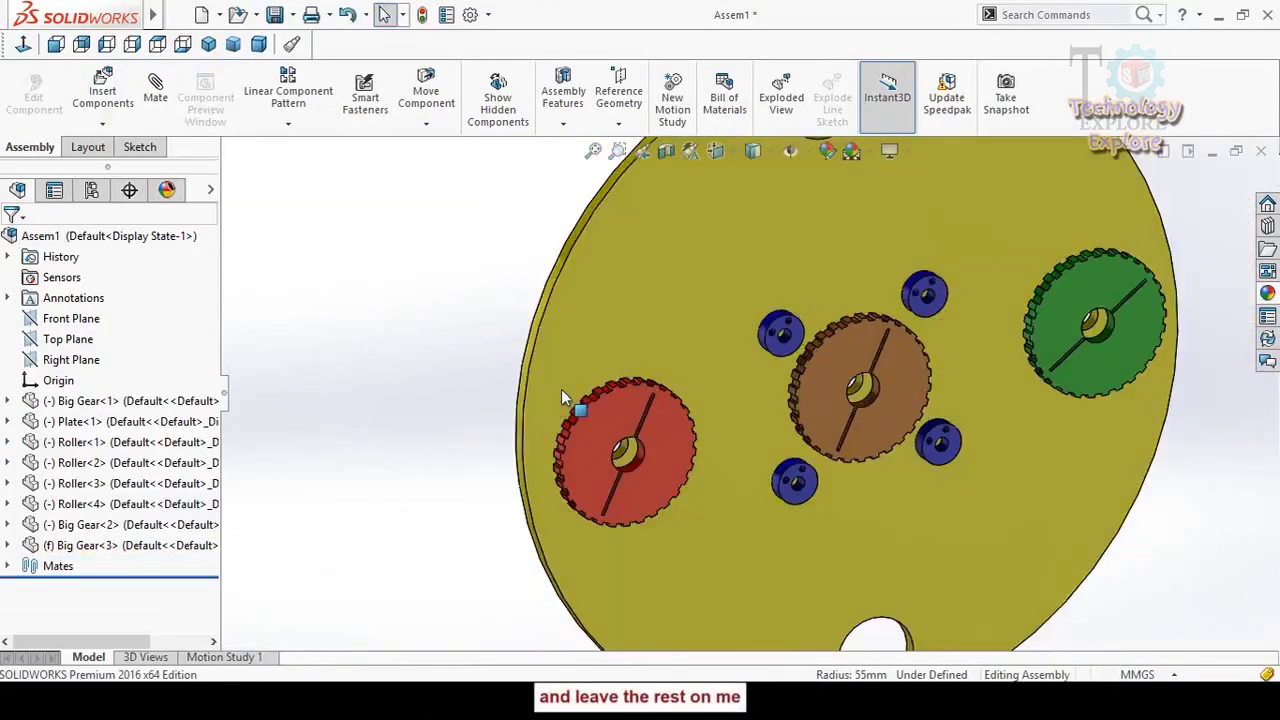
- Insert the saved Belt part into the assembly and place it over the plate
scroll(508, 418, up, 3)
scroll(416, 387, down, 2)
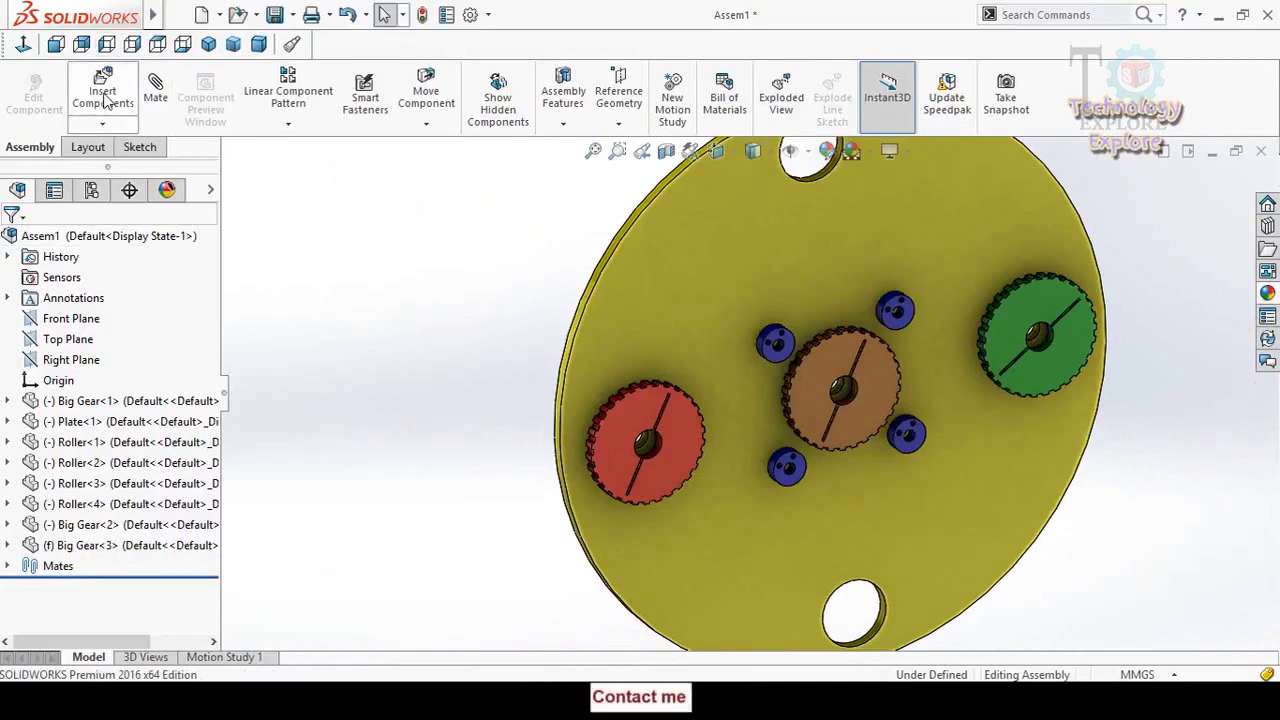
click(104, 98)
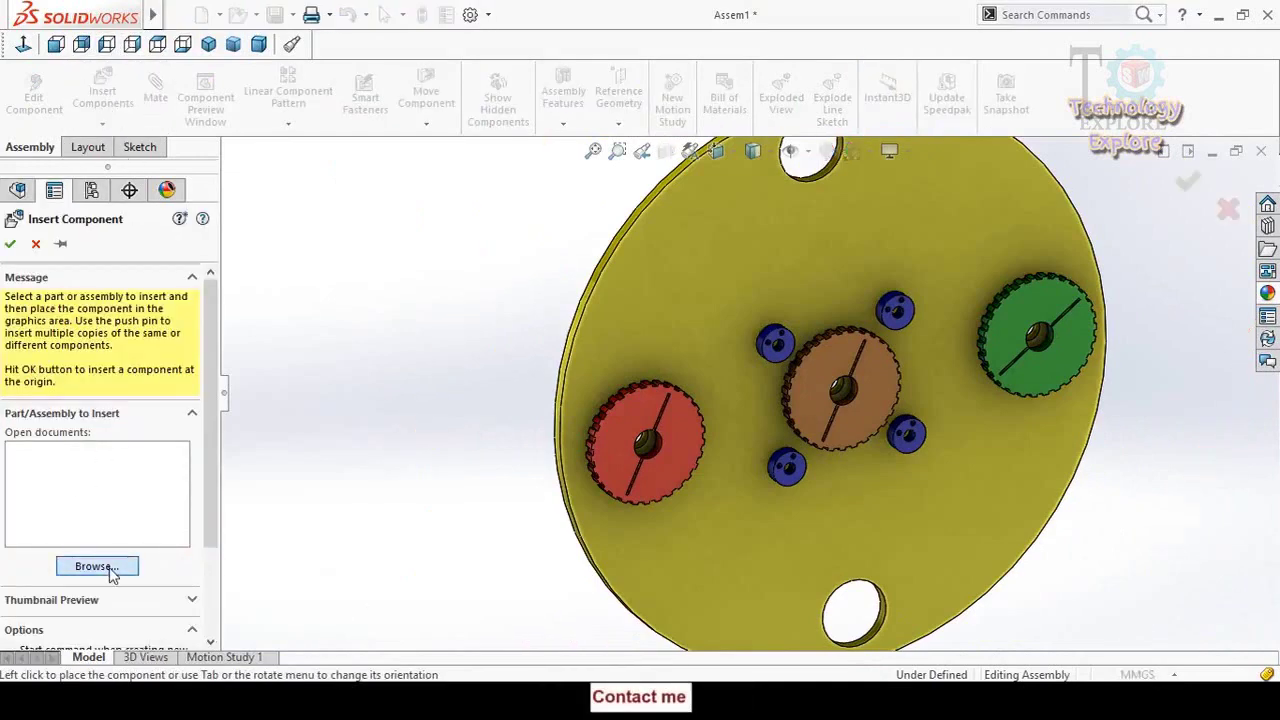
click(96, 566)
double_click(416, 160)
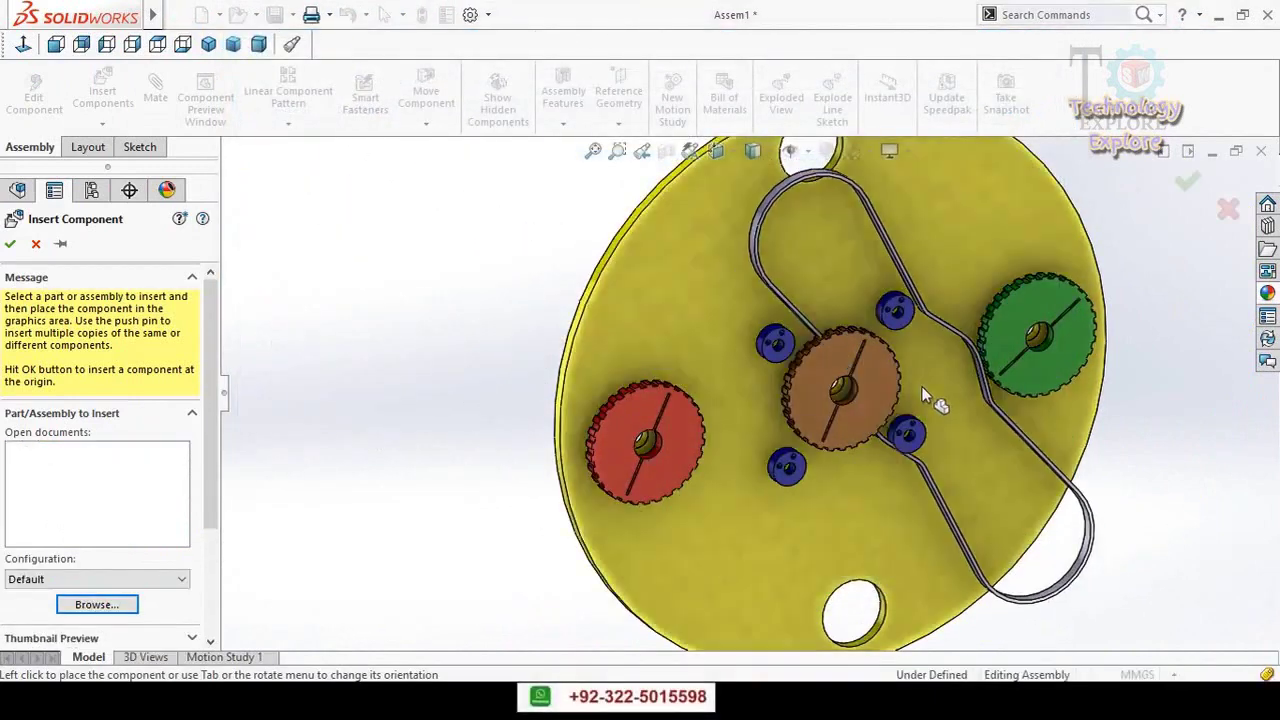
click(927, 400)
- Add a concentric mate between the inner face of one belt end arc and the green gear's bore
scroll(1097, 607, down, 4)
scroll(978, 559, down, 3)
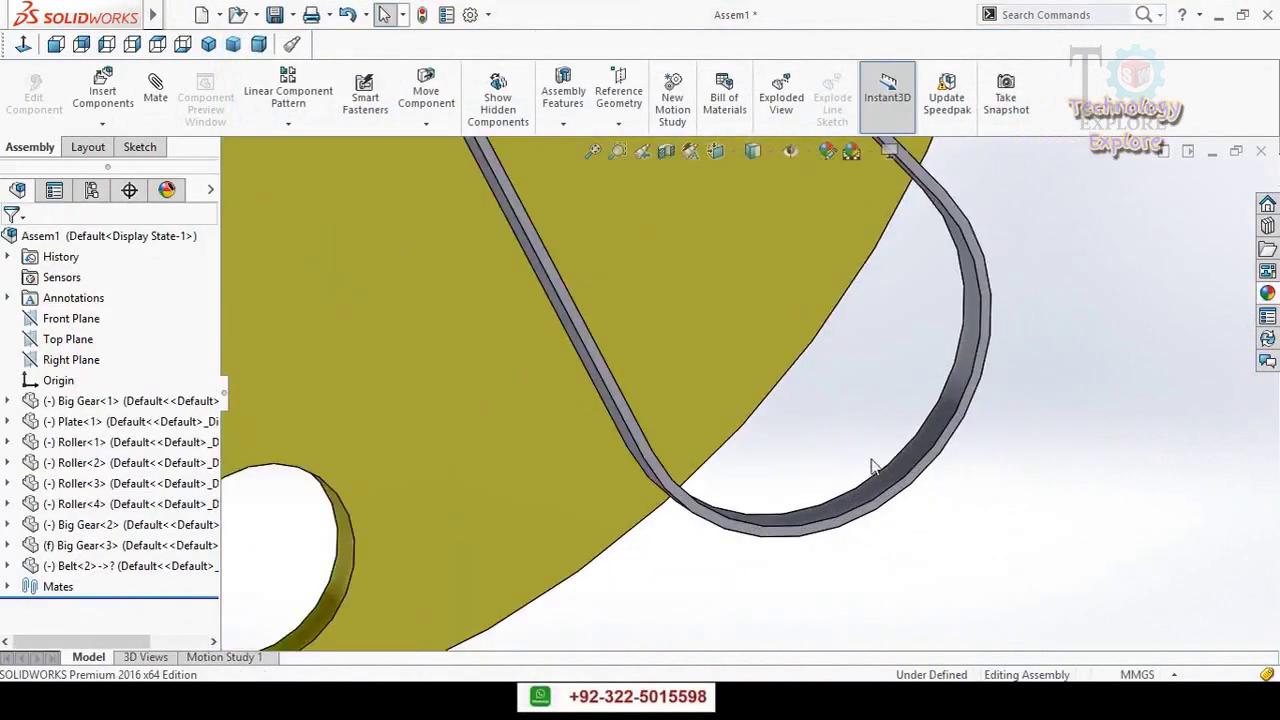
click(921, 490)
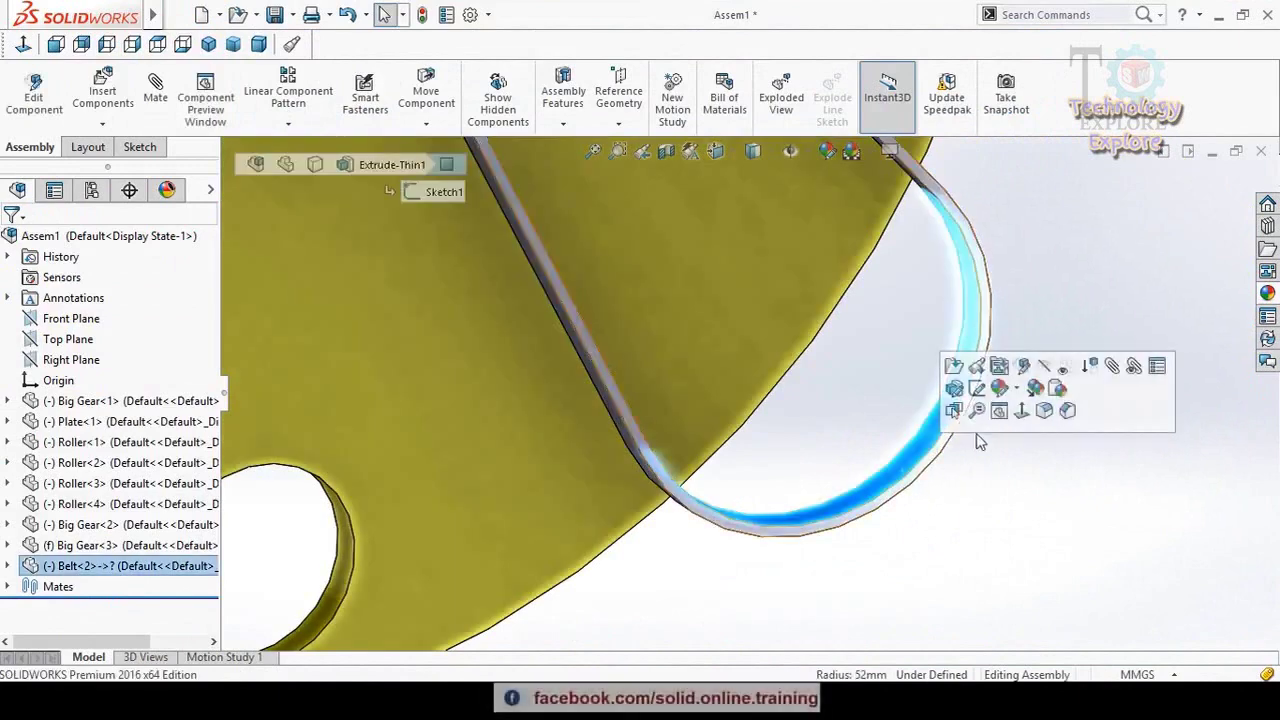
click(1124, 369)
scroll(1131, 375, up, 5)
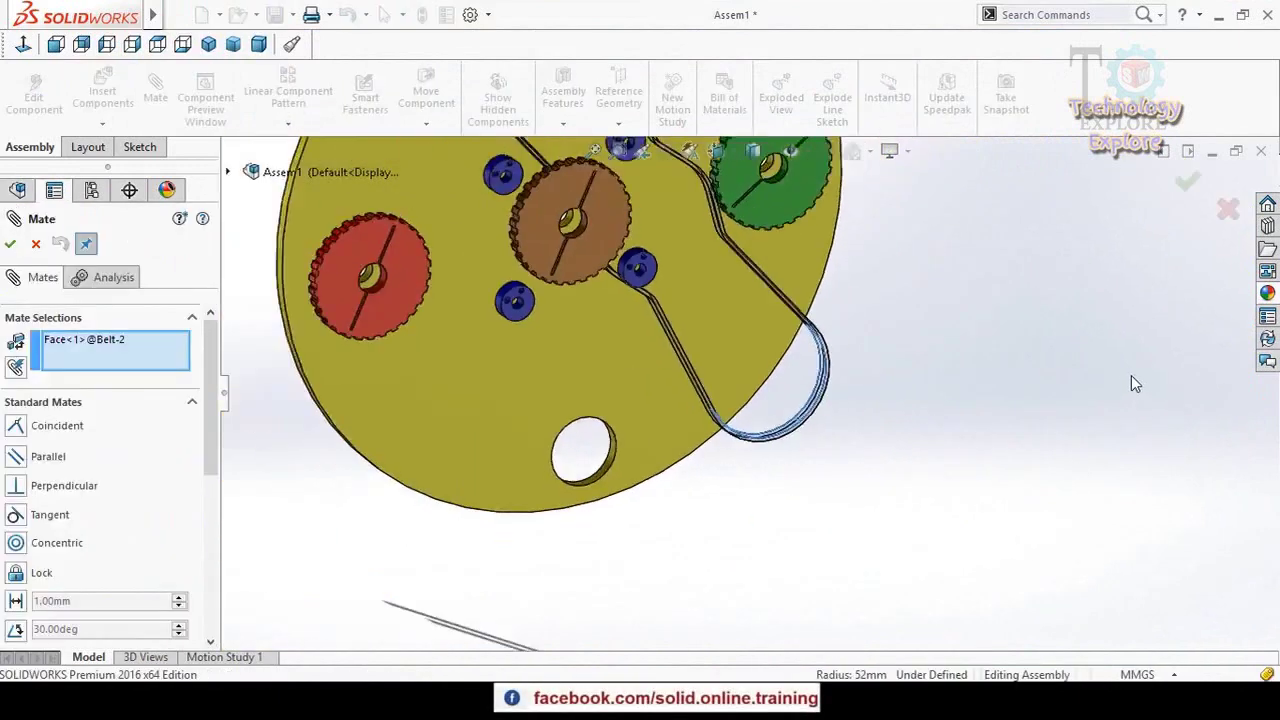
scroll(765, 270, down, 5)
click(814, 242)
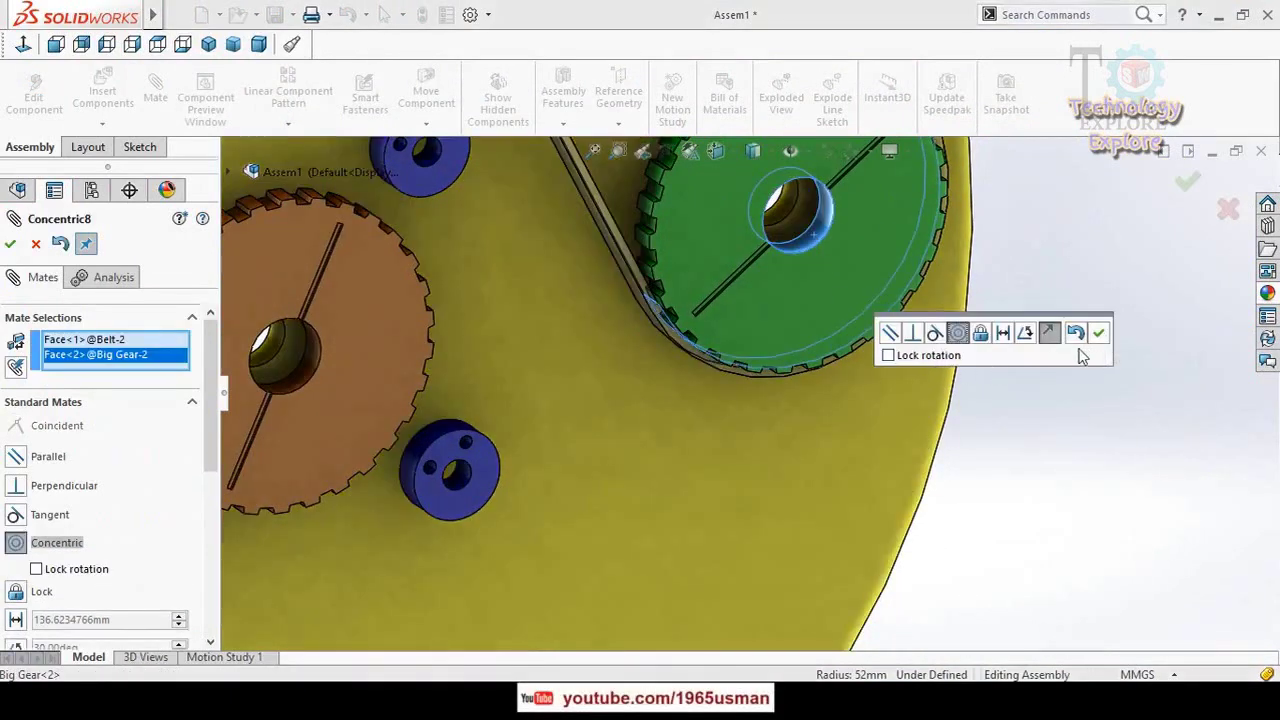
click(1098, 334)
- Add a concentric mate between the outer face of the belt's other end arc and the red gear's bore
scroll(1105, 350, up, 10)
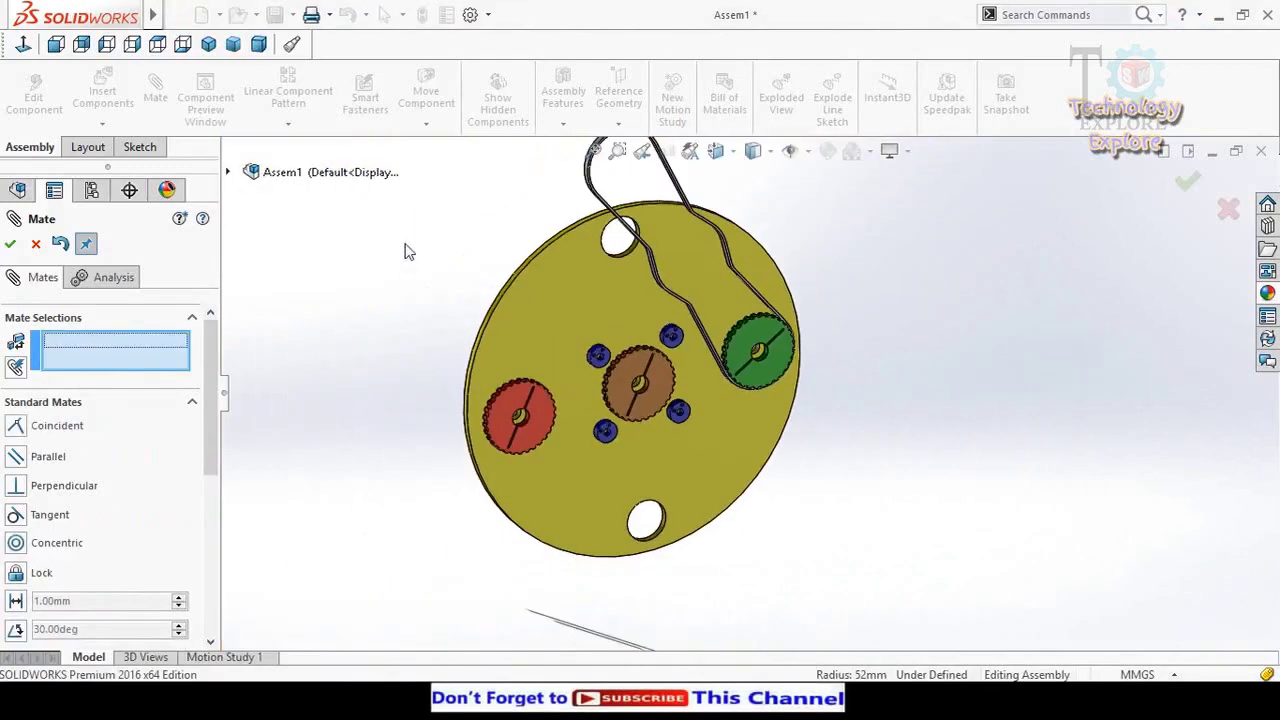
middle_drag(406, 249, 668, 318)
scroll(678, 200, down, 8)
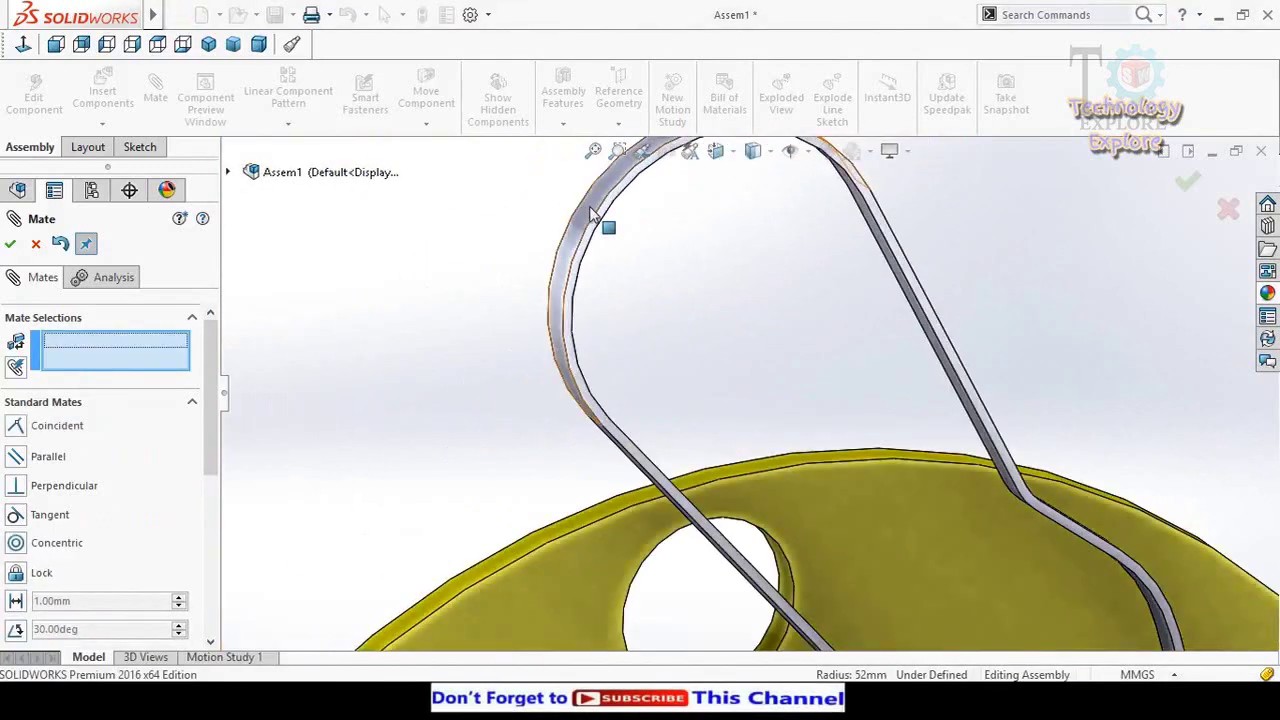
click(590, 217)
scroll(478, 331, up, 8)
scroll(634, 610, down, 7)
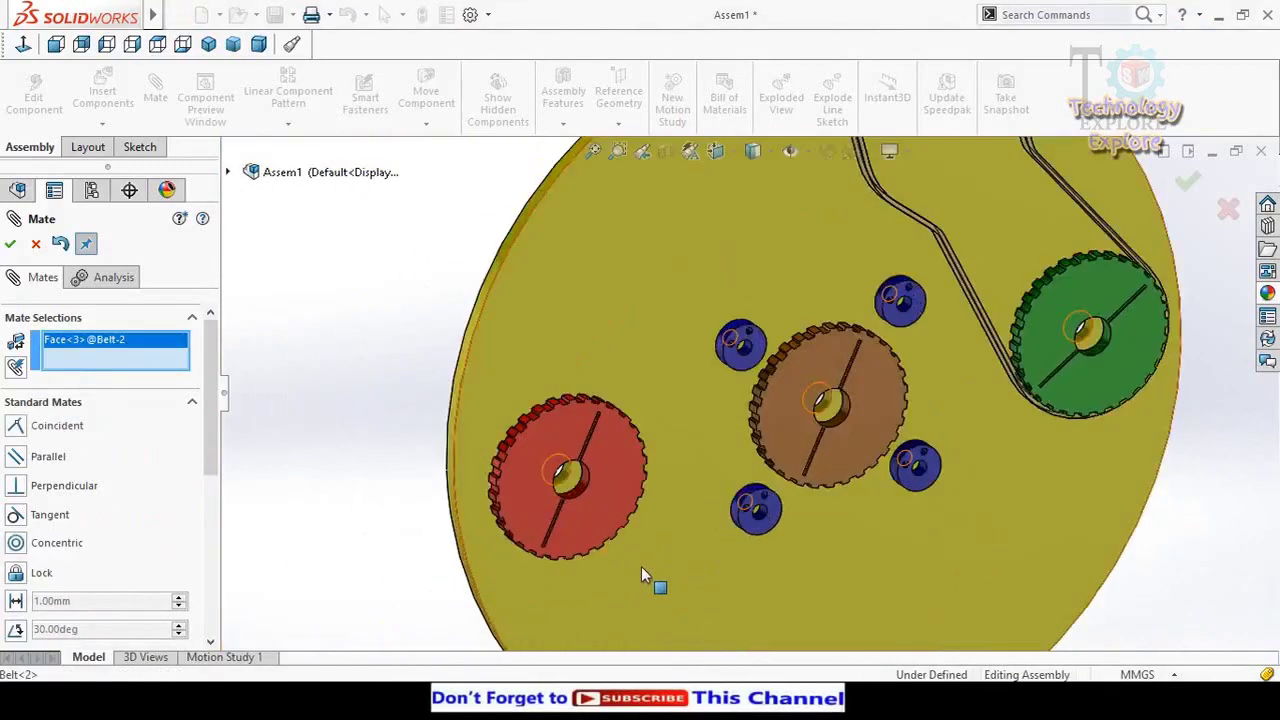
scroll(566, 440, down, 3)
click(576, 398)
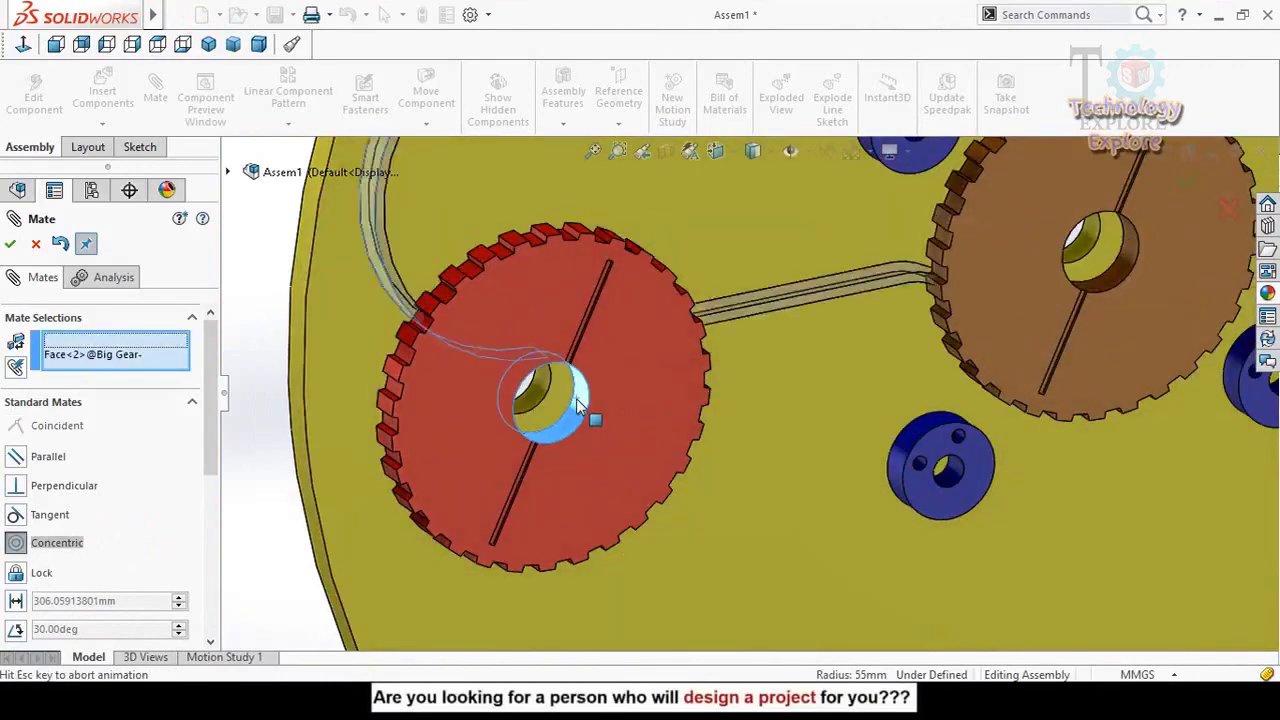
scroll(632, 454, up, 8)
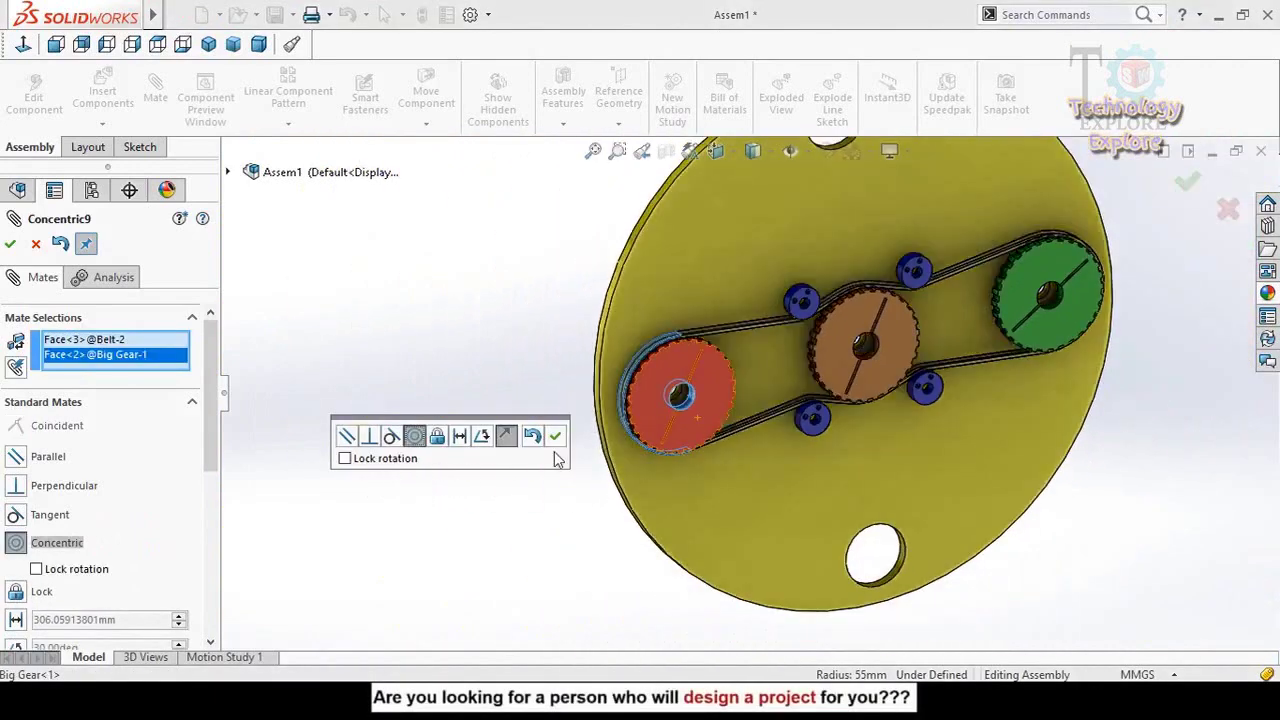
click(558, 442)
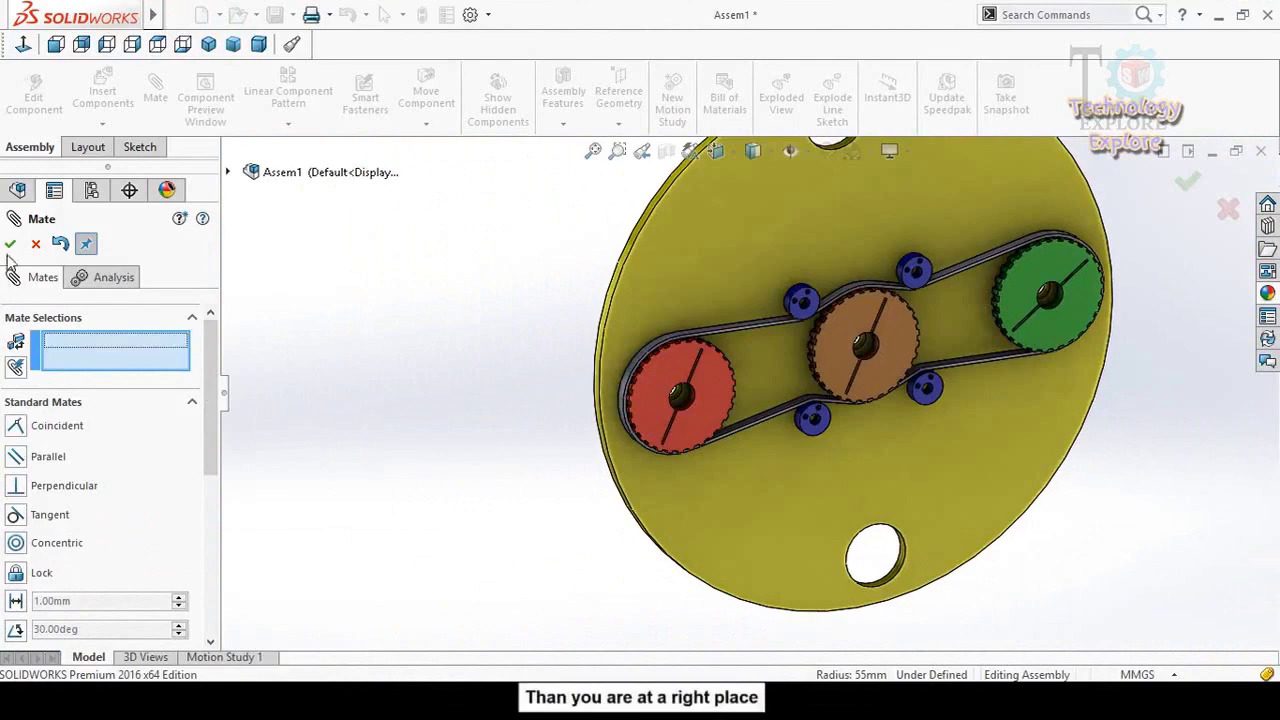
- Make the belt's front face coincident with the red gear's front face and finish mating
scroll(698, 369, down, 6)
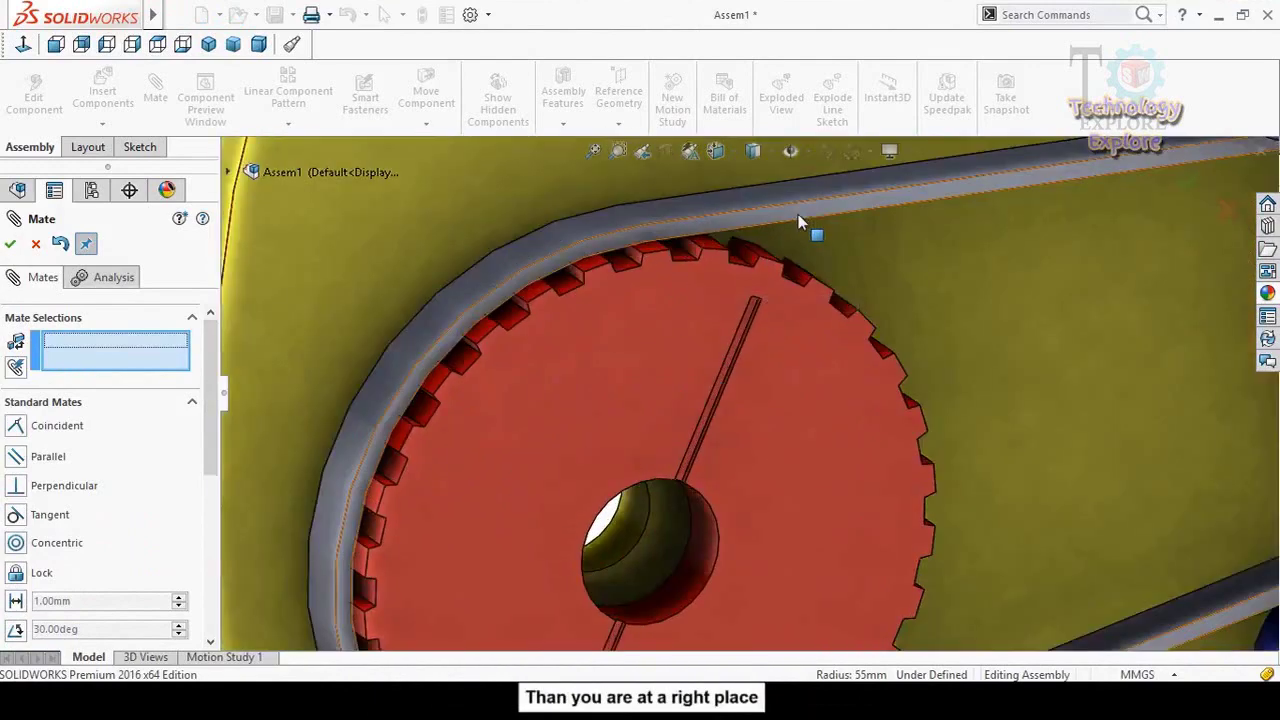
click(798, 214)
click(613, 325)
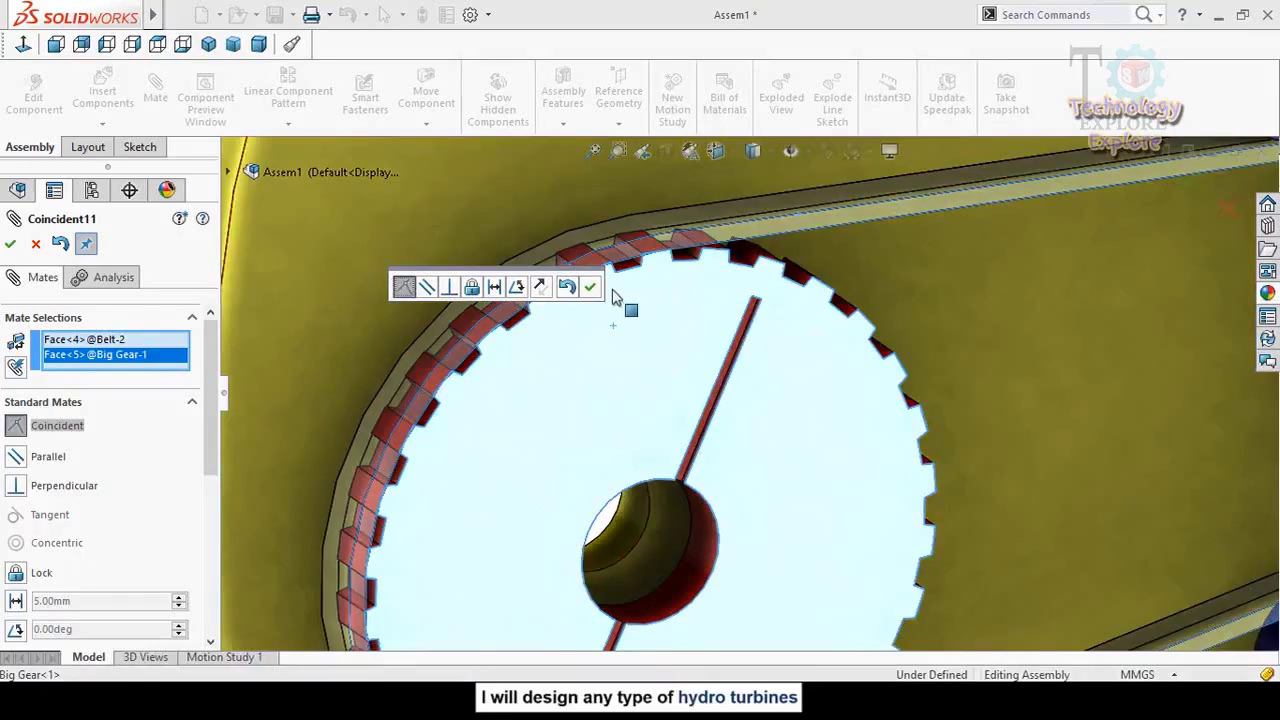
click(590, 288)
scroll(665, 379, up, 6)
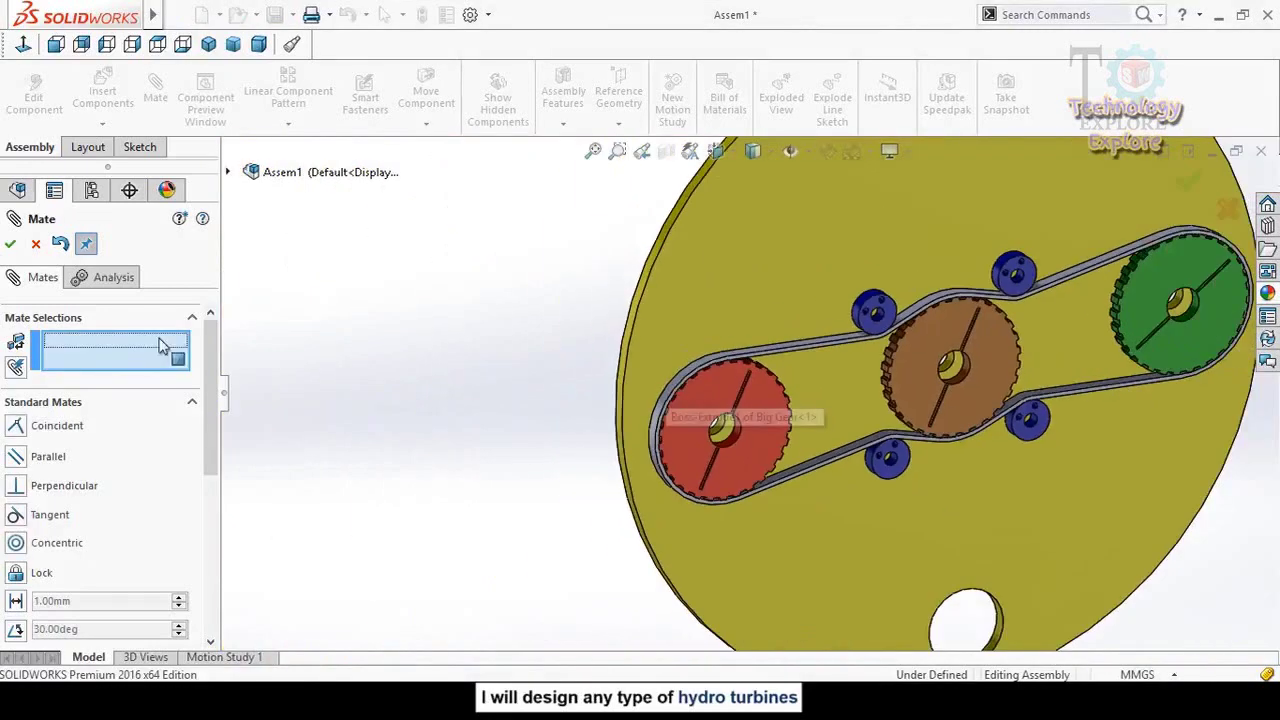
click(10, 244)
- Rotate the plate by hand to check how the mated belt moves with the gears and rollers
scroll(575, 365, up, 4)
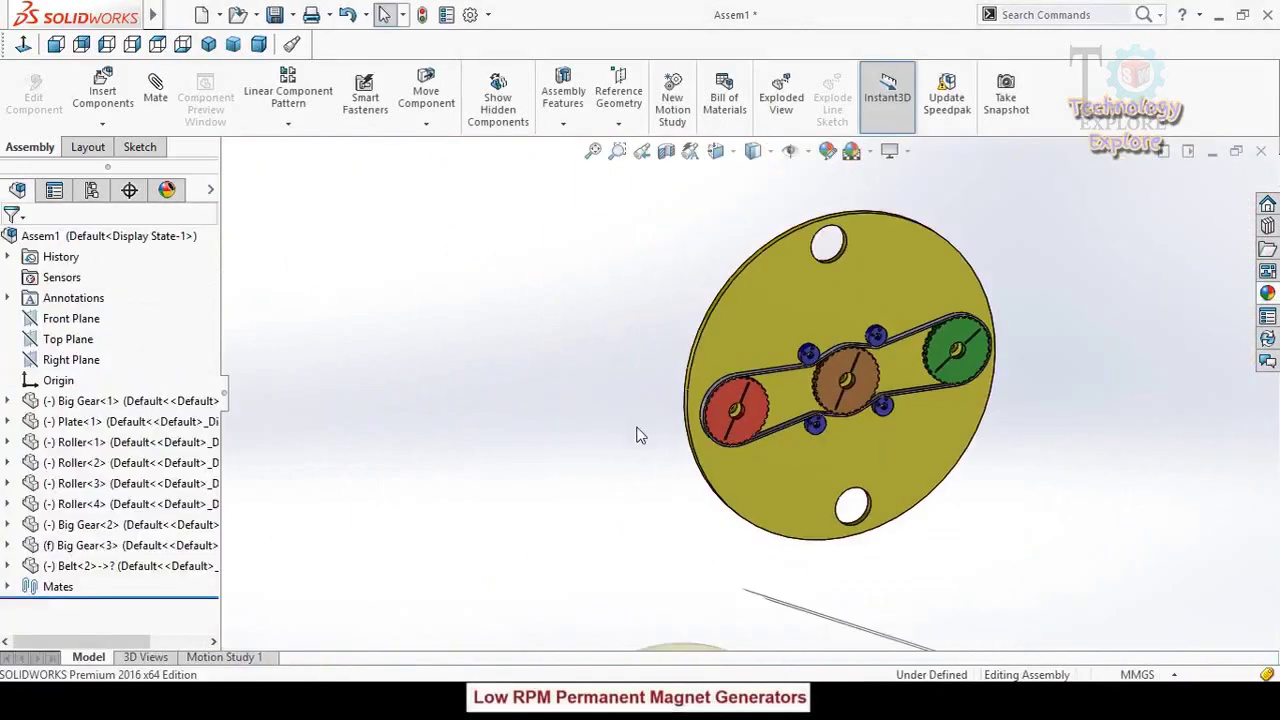
middle_drag(641, 436, 632, 407)
scroll(1070, 470, down, 3)
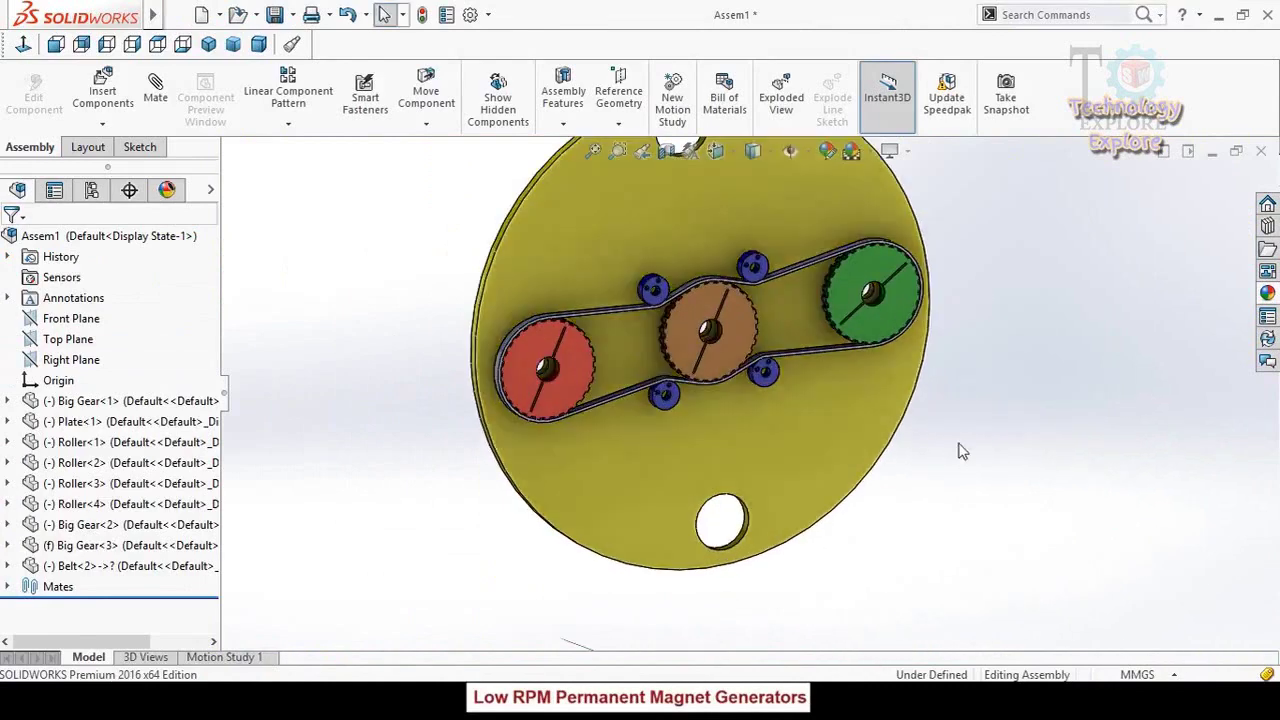
scroll(735, 268, down, 2)
scroll(743, 271, up, 4)
drag(737, 286, 763, 514)
scroll(739, 378, down, 5)
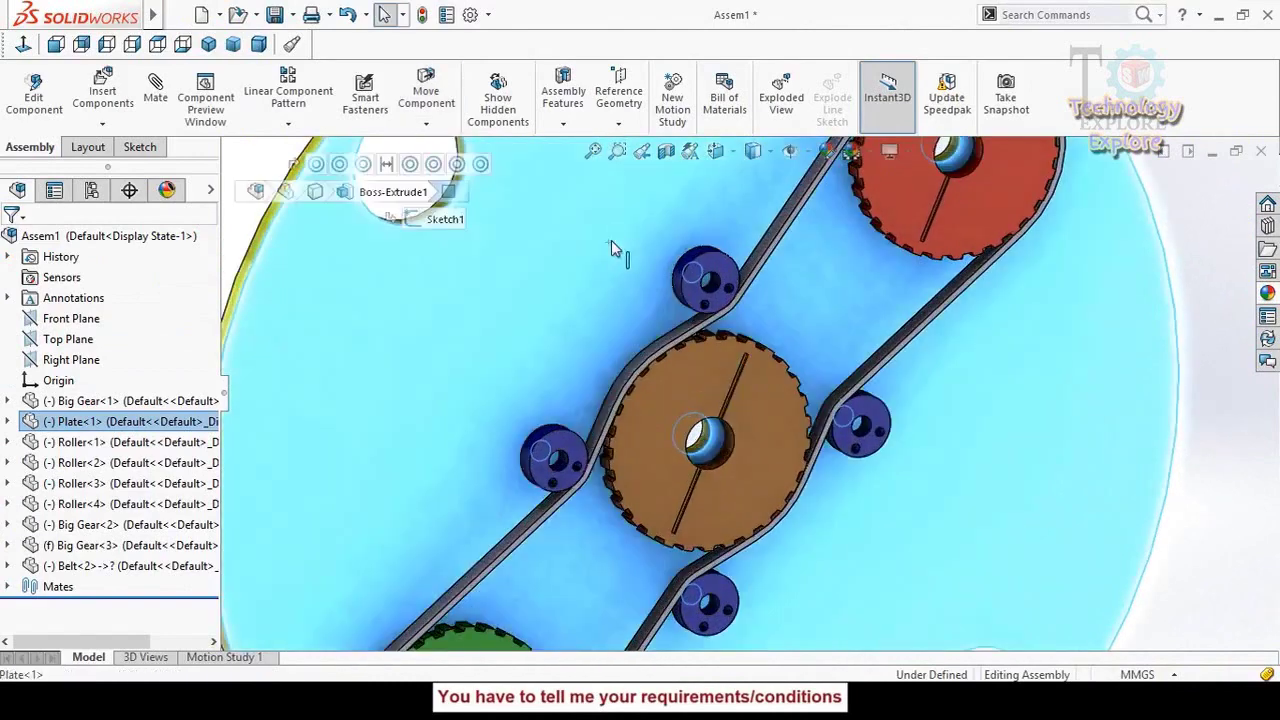
drag(650, 241, 829, 500)
scroll(829, 500, up, 4)
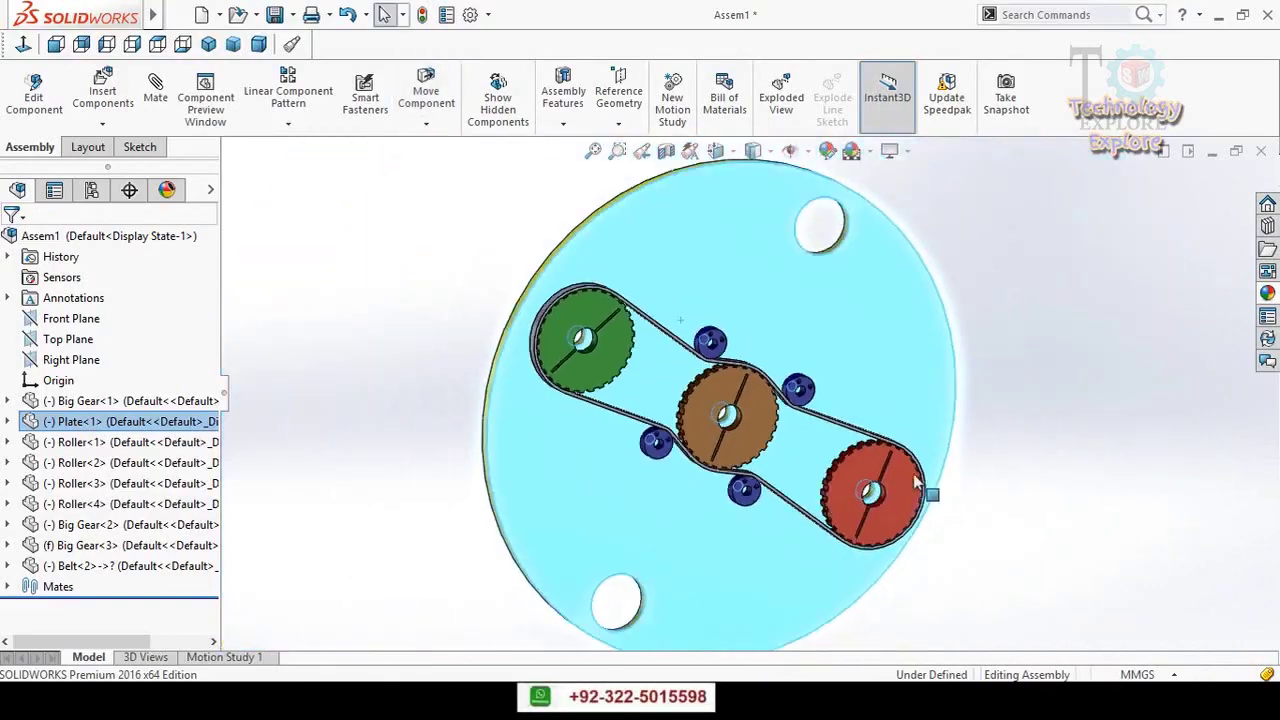
click(998, 427)
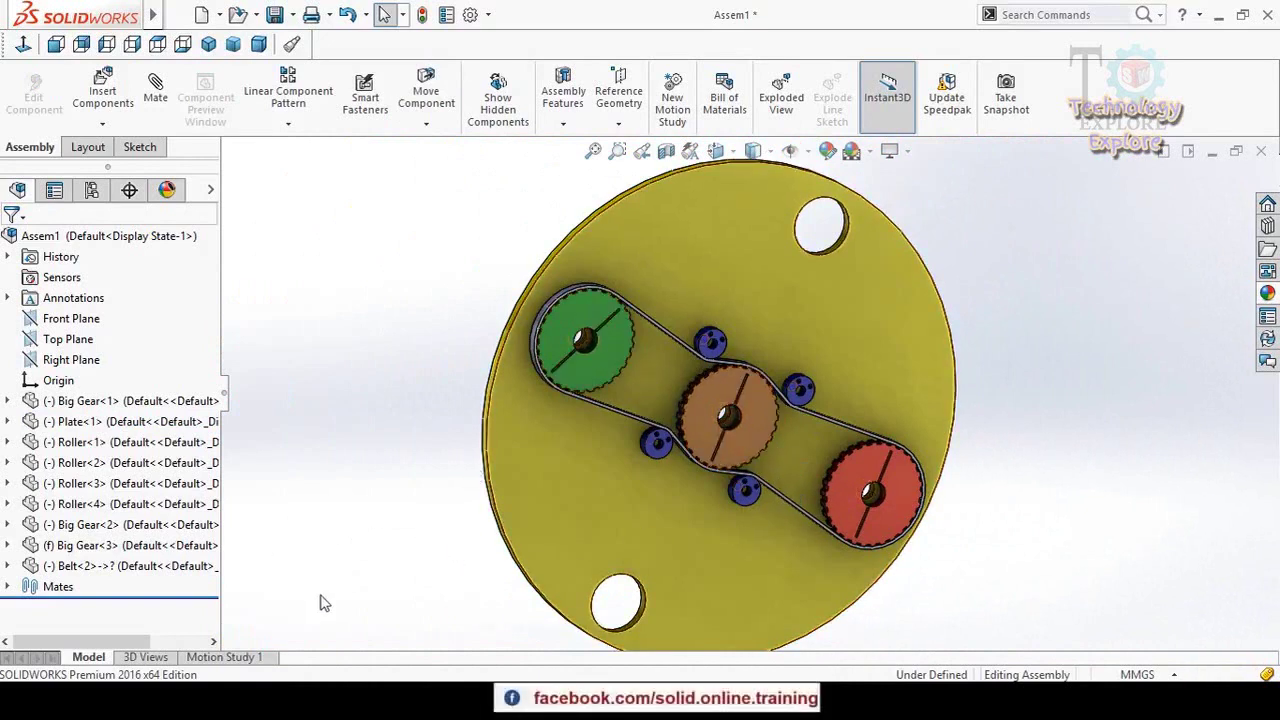
scroll(688, 347, down, 2)
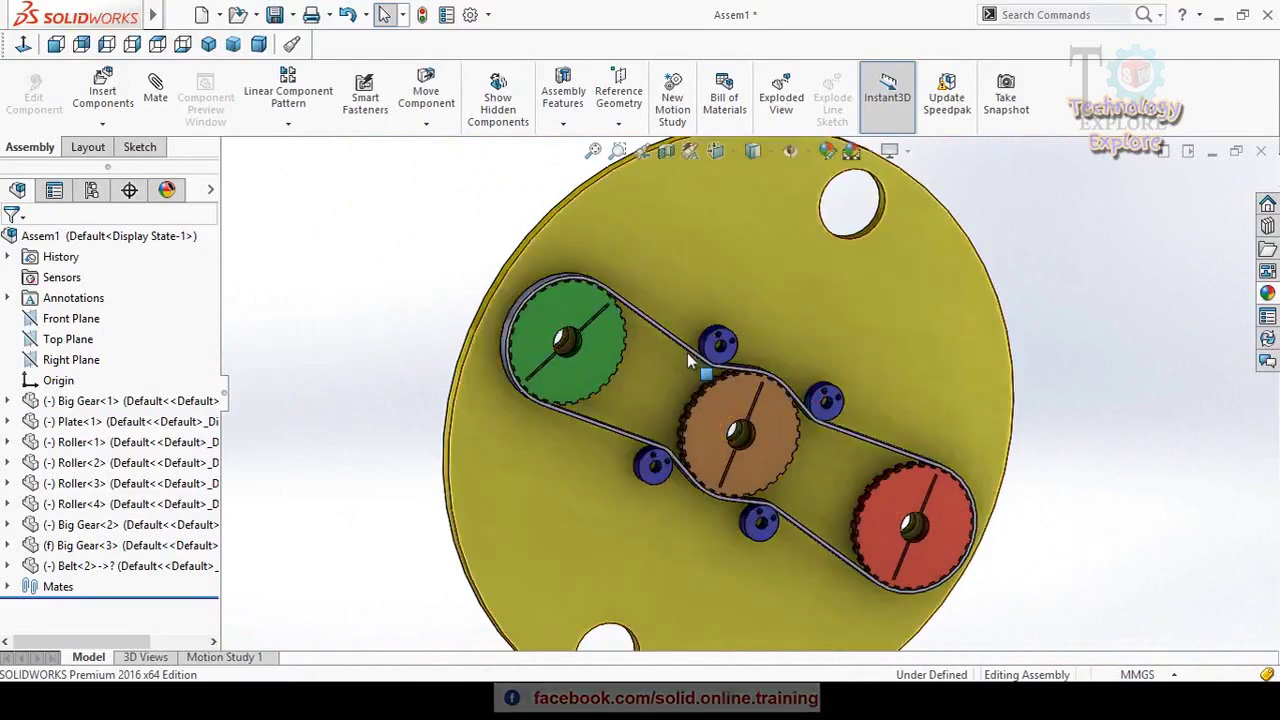